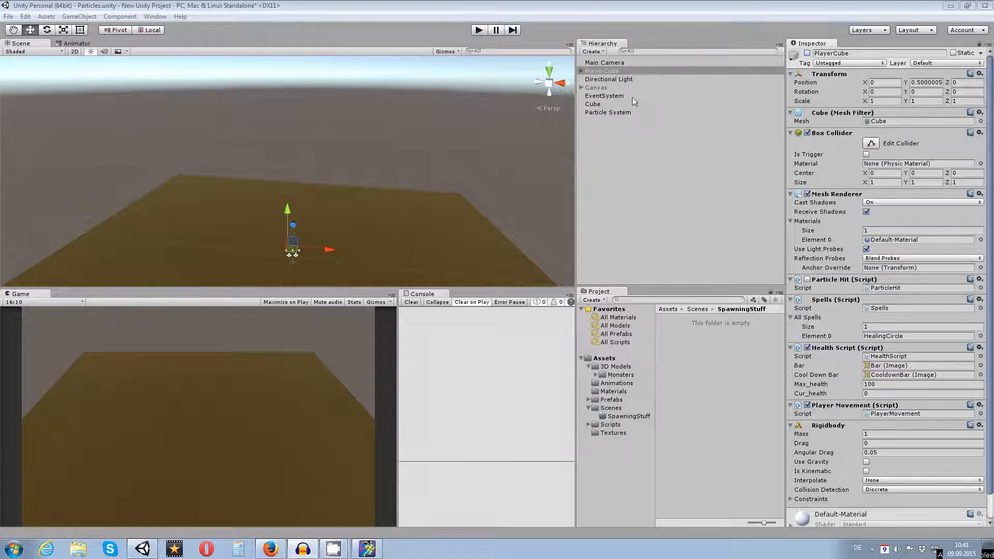
- Run the Particles scene, examine the animated ghost particles rising above the ground from several views, and stop it
click(479, 30)
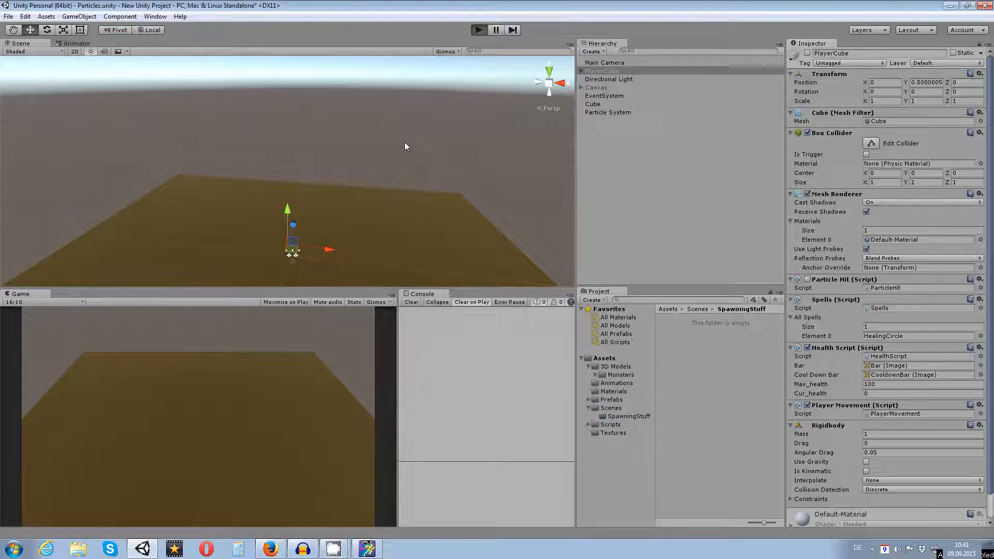
key(ctrl+p)
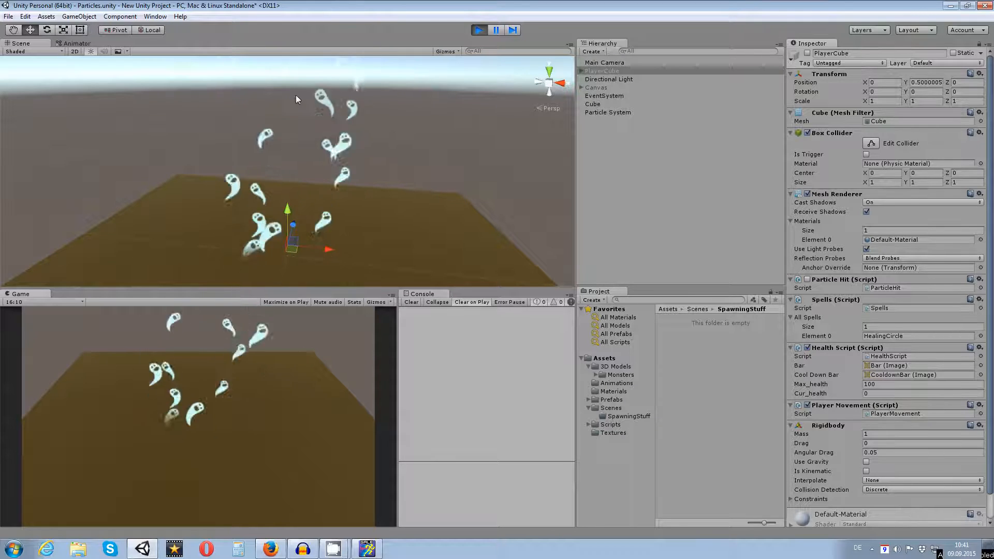
scroll(328, 176, down, 3)
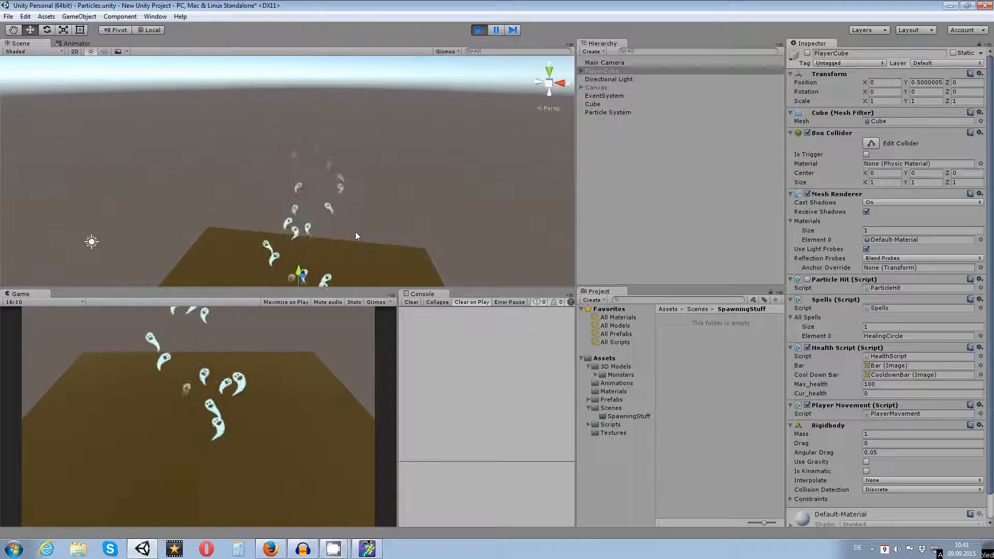
drag(359, 218, 388, 166)
drag(389, 179, 399, 132)
scroll(378, 195, up, 3)
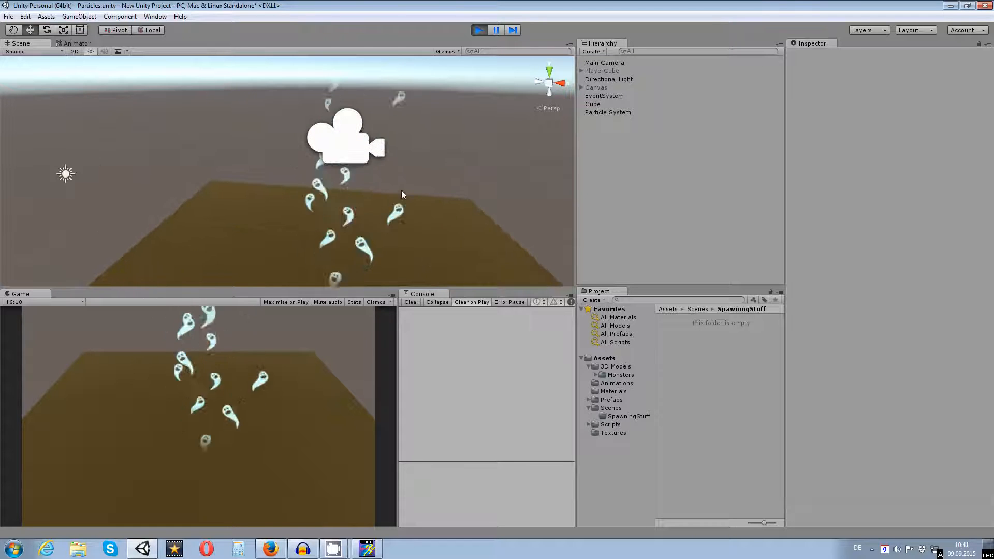
drag(402, 190, 371, 164)
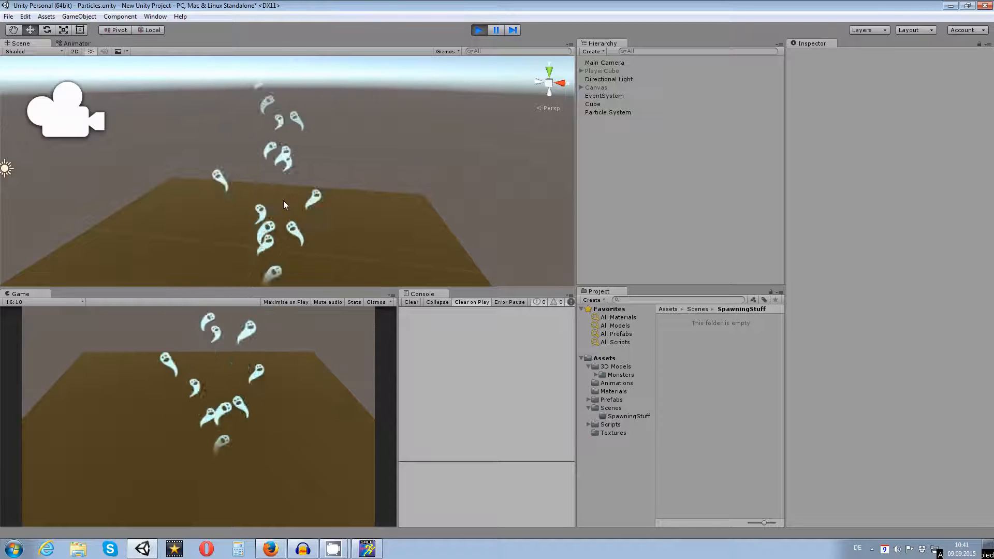
click(477, 30)
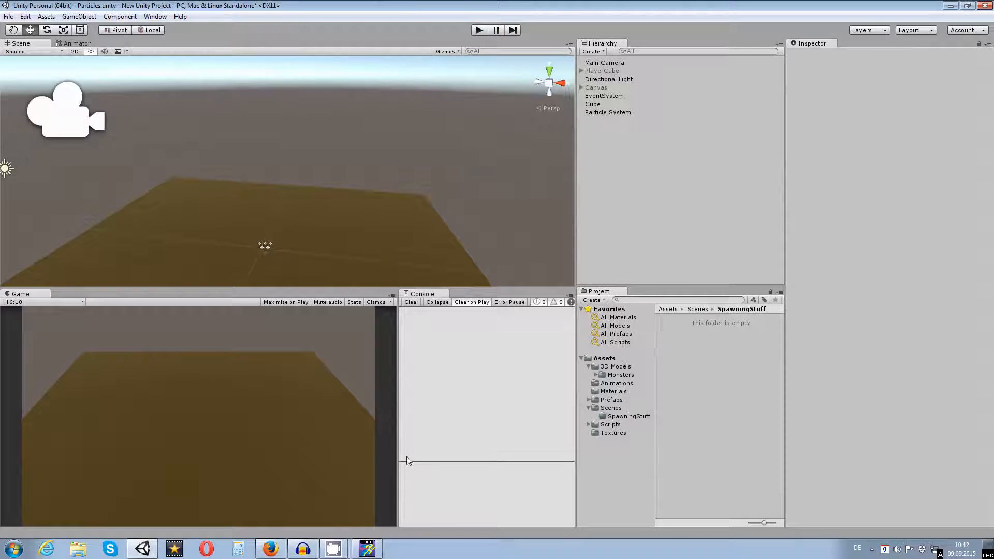
- Switch to GraphicsGale and create a new 256 x 256 image in 24bit (full color), placing its window mid-workspace
click(367, 547)
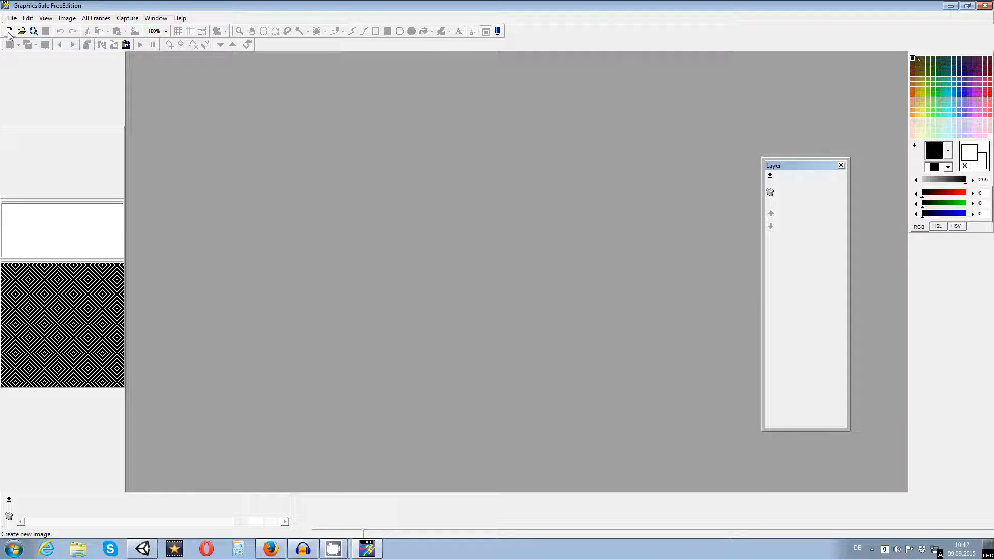
click(9, 32)
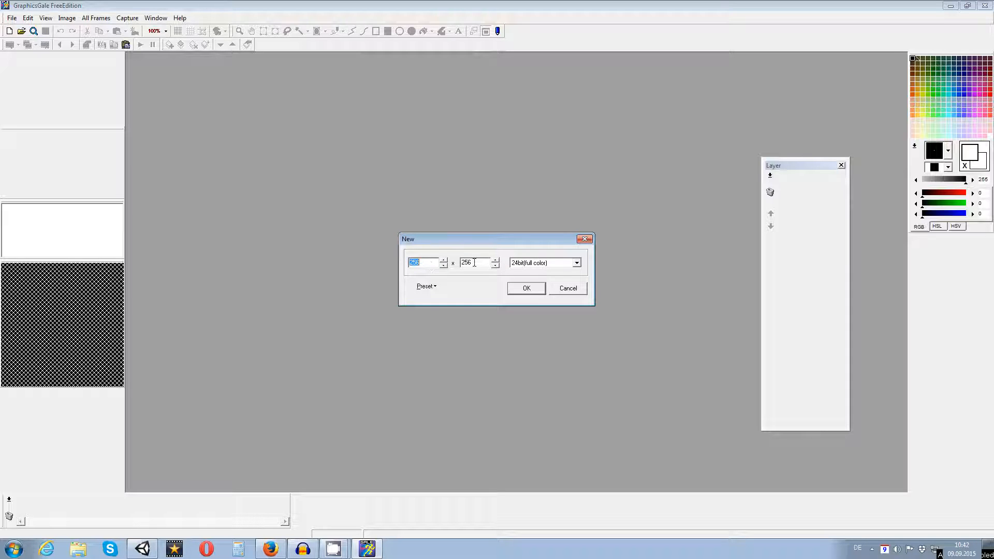
click(516, 289)
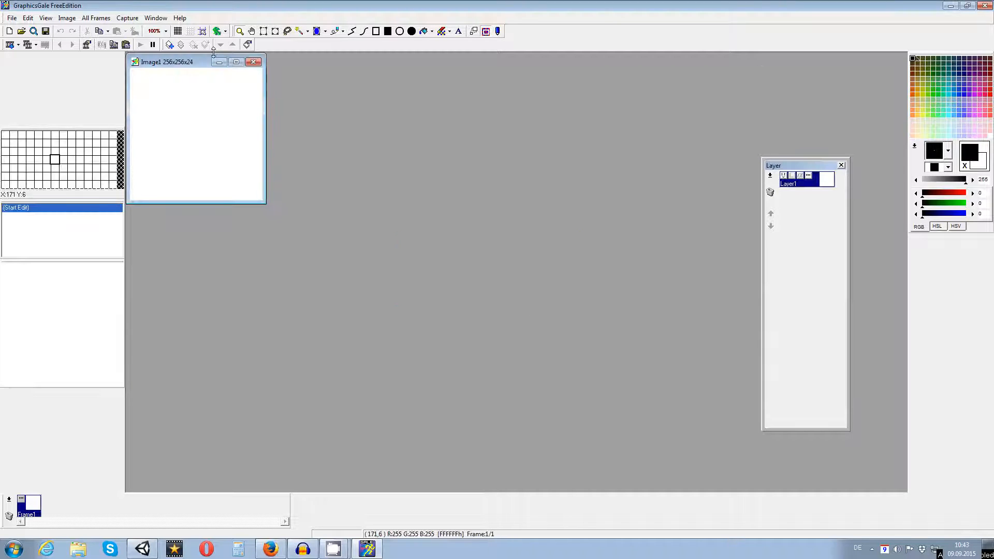
drag(174, 63, 449, 217)
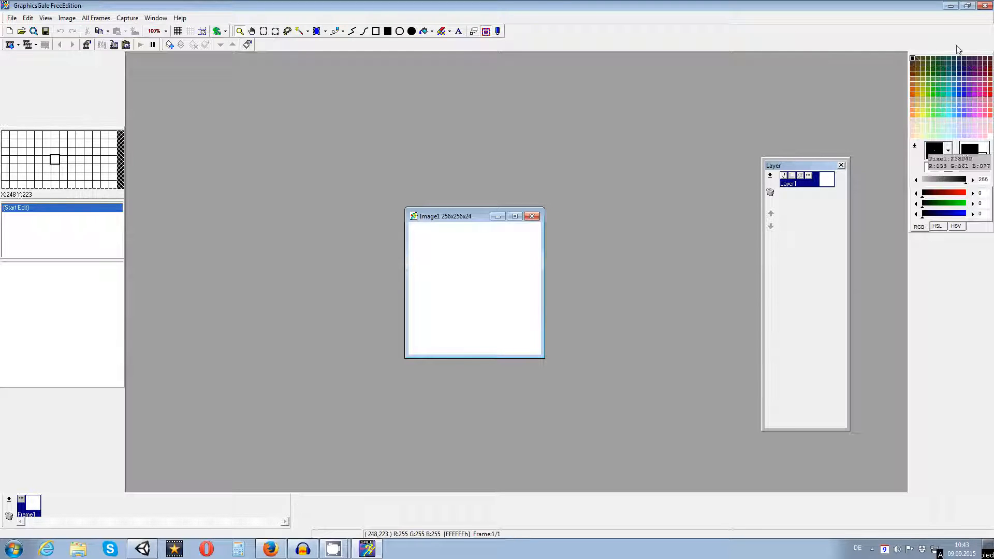
click(948, 152)
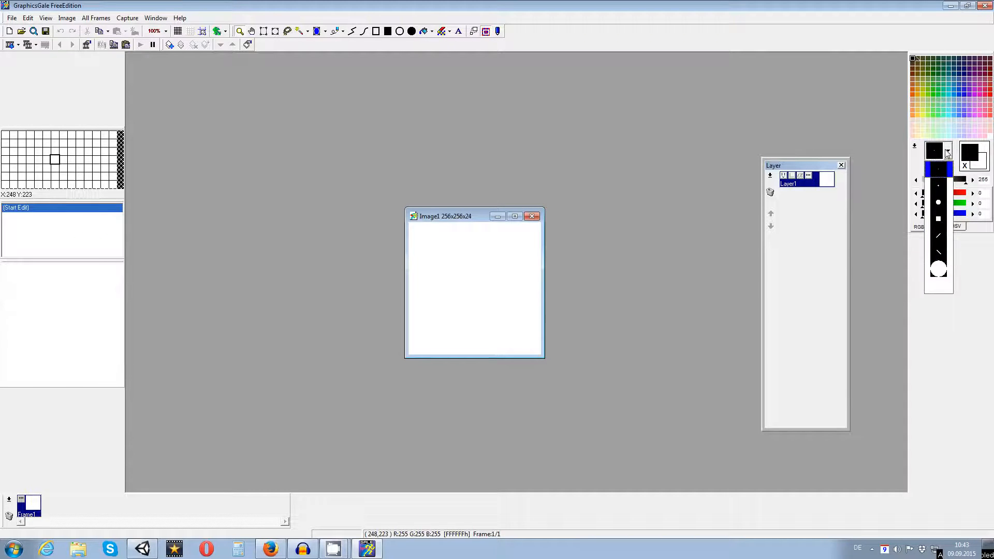
click(947, 153)
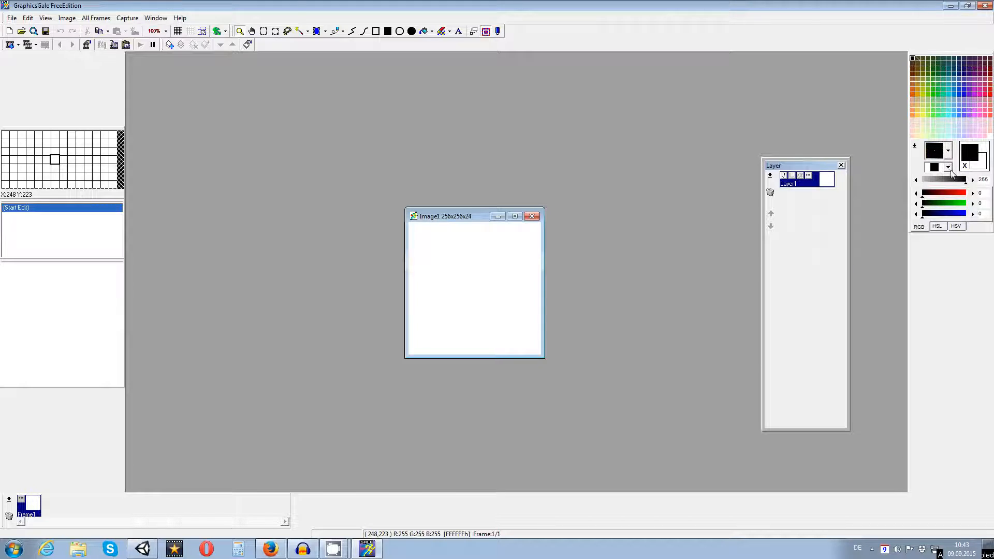
click(948, 168)
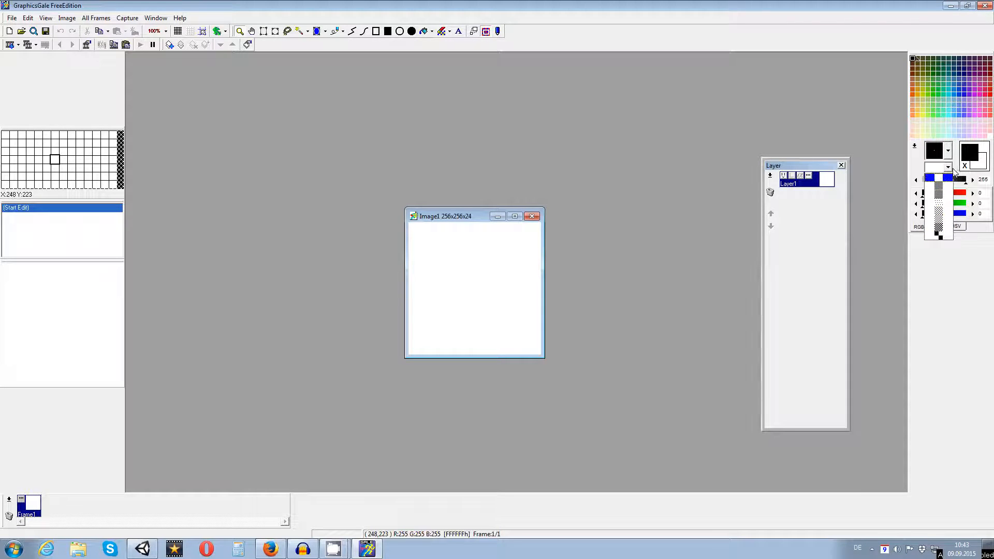
click(949, 179)
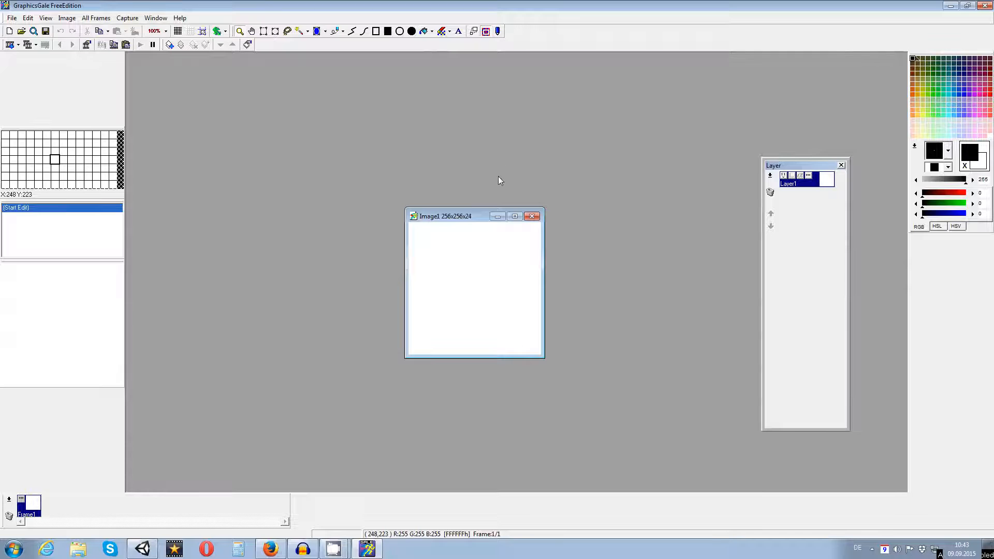
drag(470, 213, 458, 196)
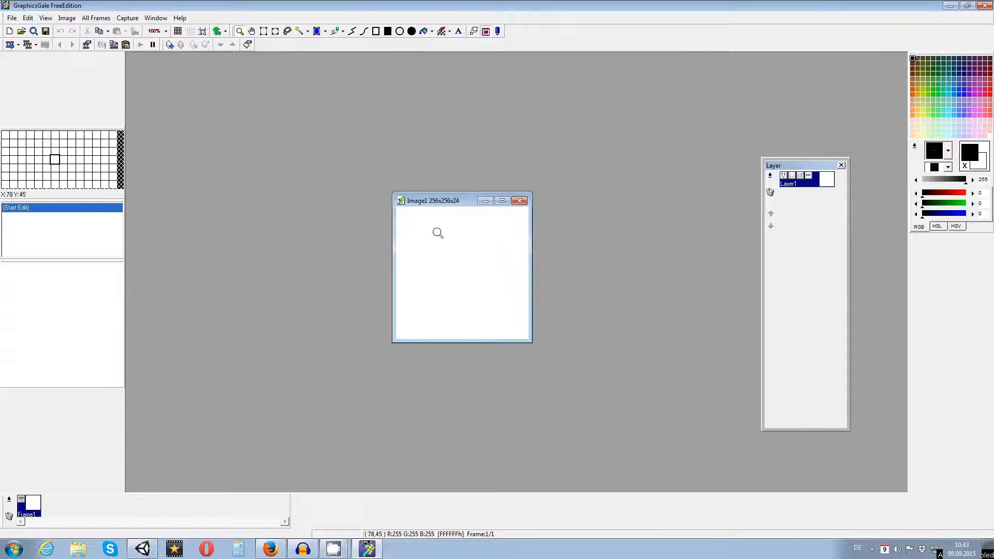
drag(454, 201, 414, 194)
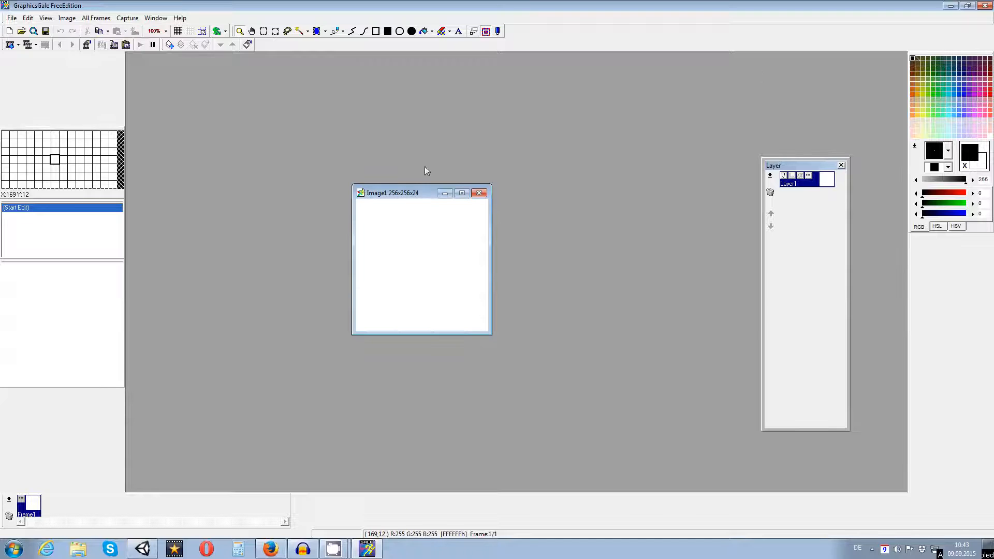
mouse_move(427, 190)
mouse_down()
mouse_move(450, 184)
mouse_move(443, 190)
mouse_up()
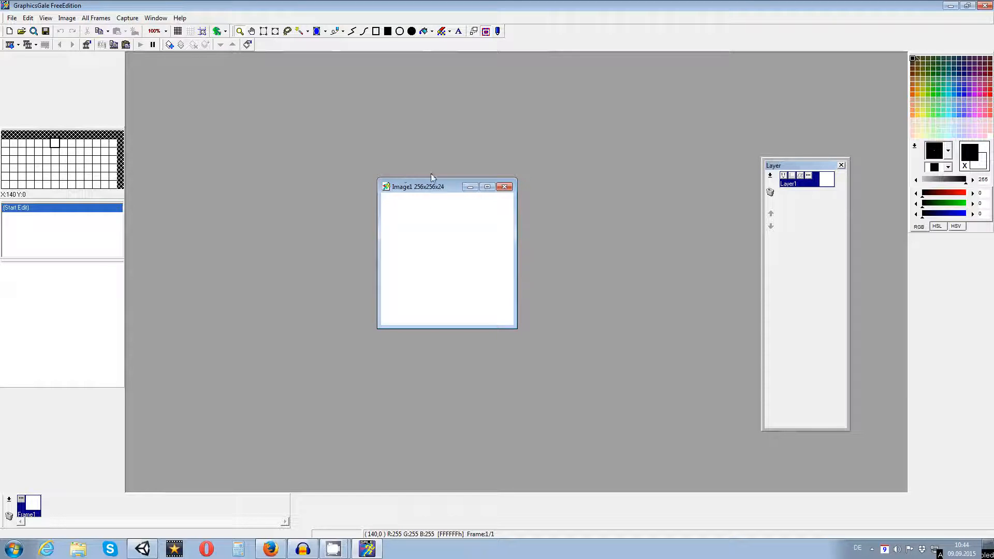
- Maximize the blank image's window and magnify the canvas to 300%
click(488, 187)
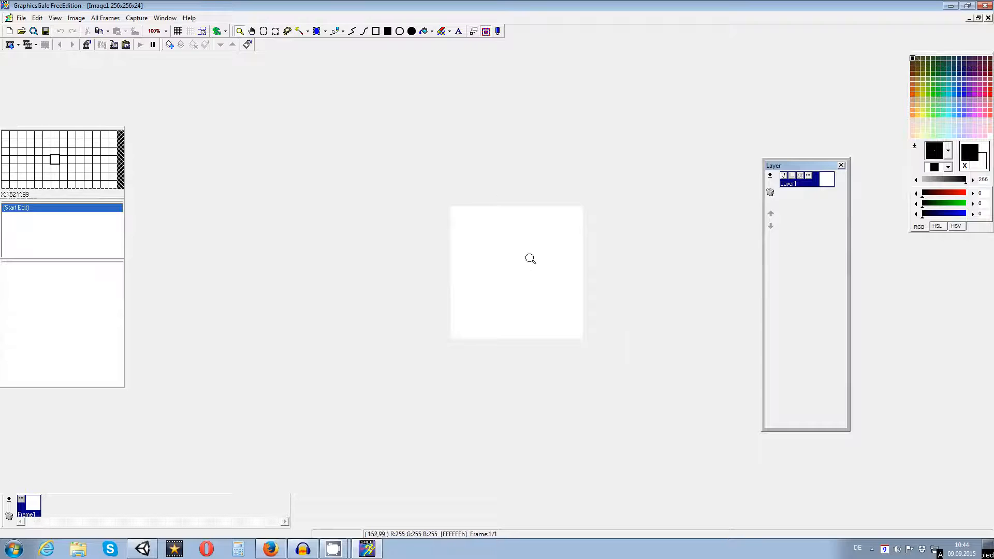
click(538, 269)
click(540, 272)
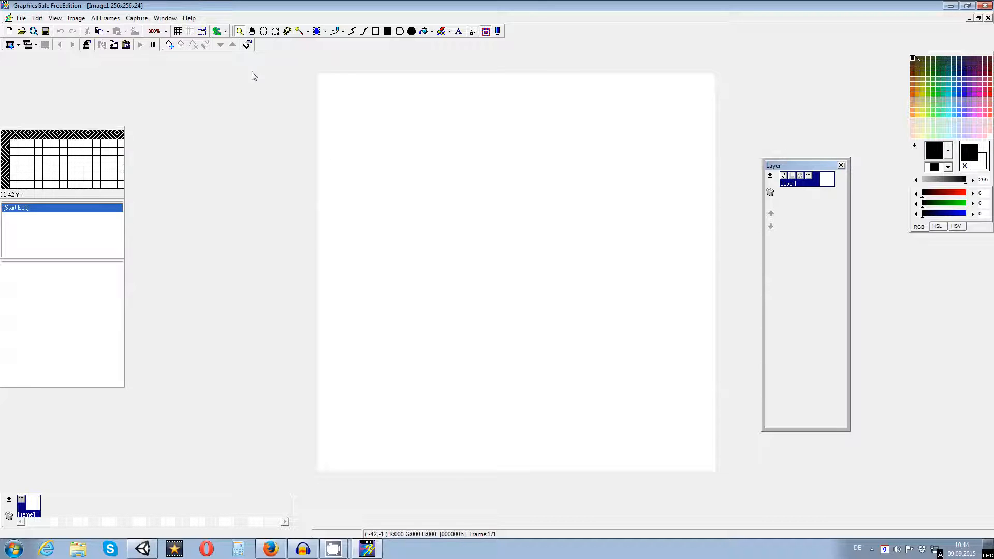
right_click(528, 217)
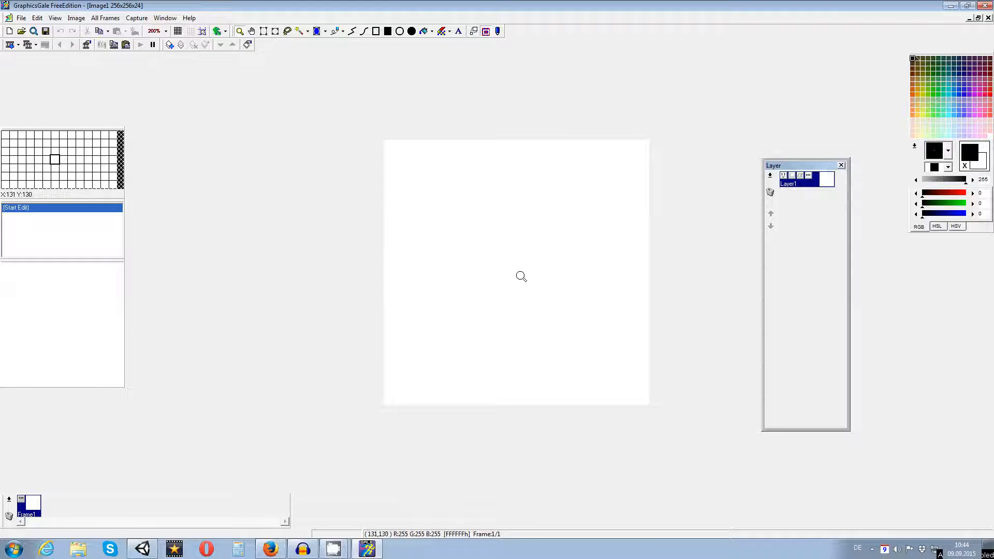
right_click(524, 275)
right_click(529, 274)
click(530, 272)
click(531, 273)
click(531, 273)
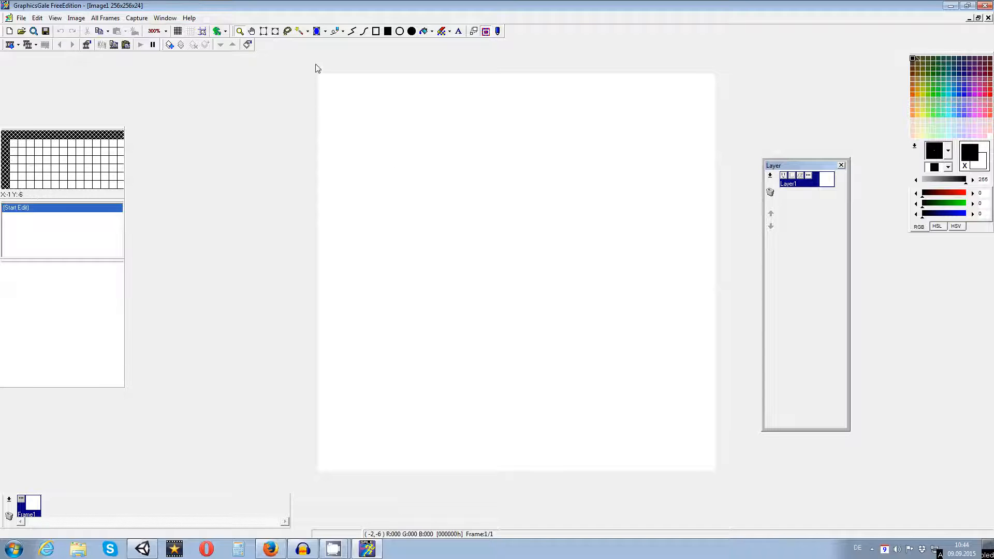
- Activate the Pen tool and move the Layer window further away from the canvas
click(336, 33)
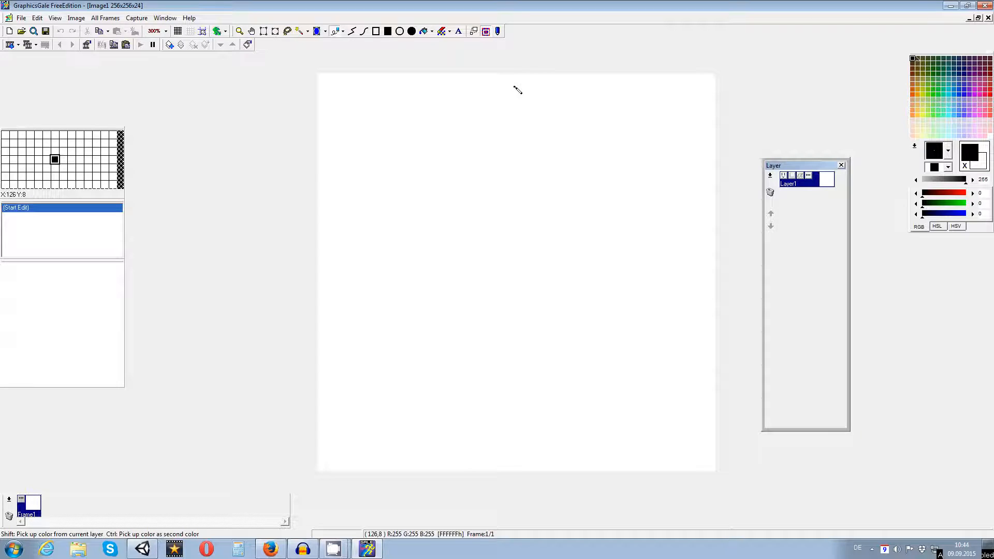
drag(777, 167, 796, 202)
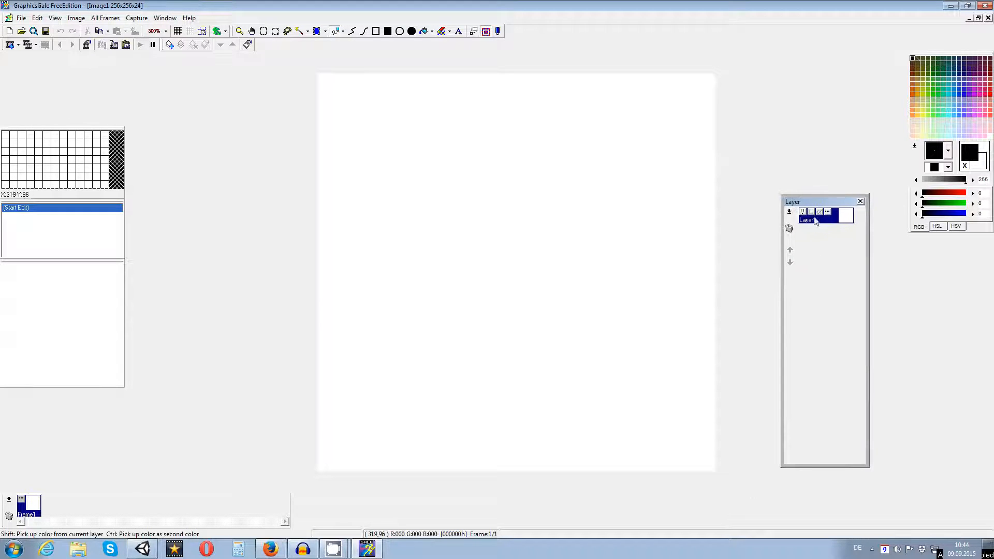
drag(844, 195, 839, 220)
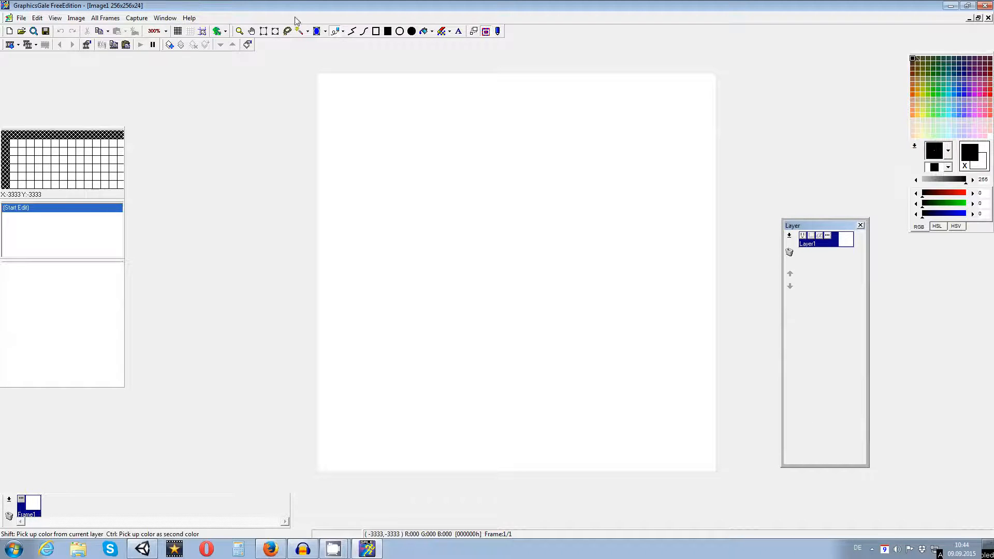
click(154, 21)
mouse_move(127, 22)
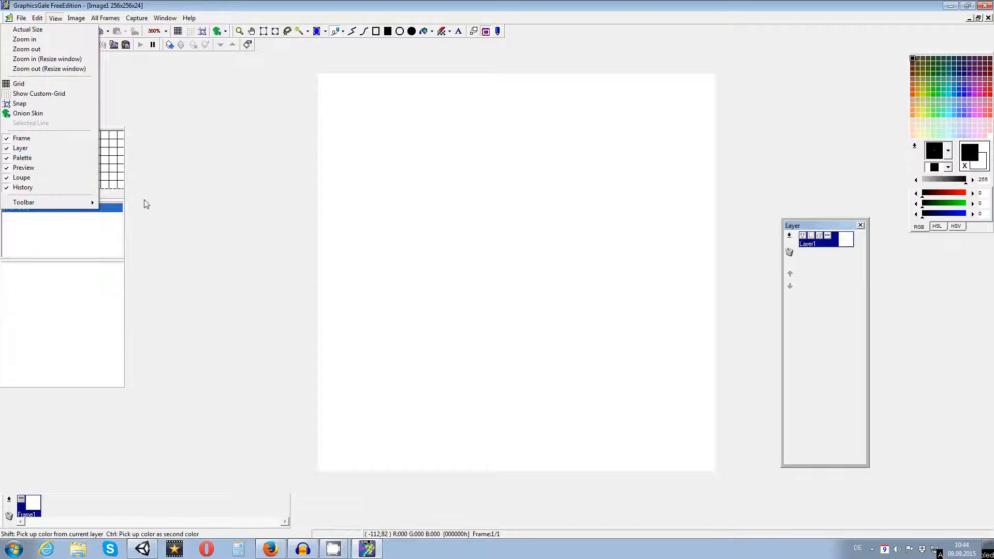
click(176, 214)
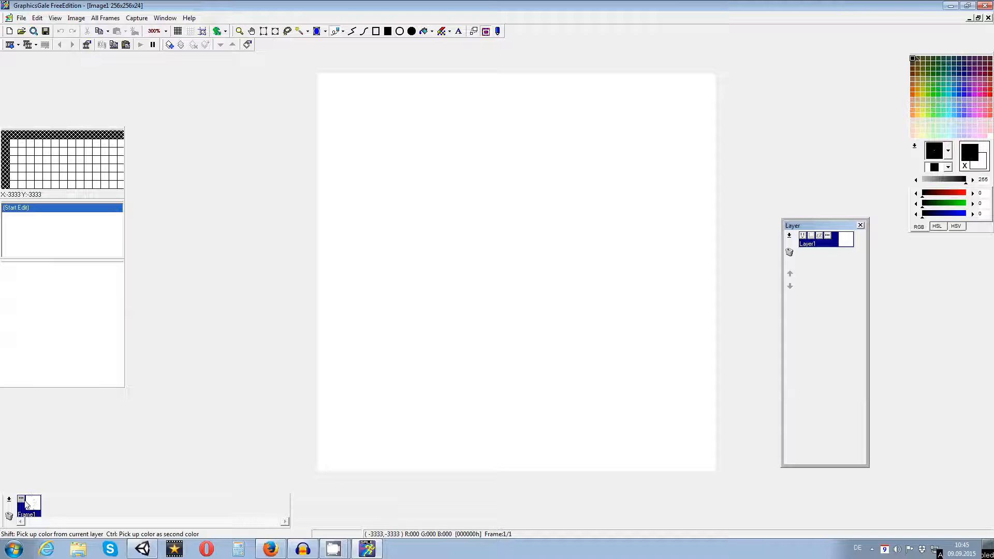
- Enable white as the transparent color in the properties of both Layer1 and Frame1
click(827, 236)
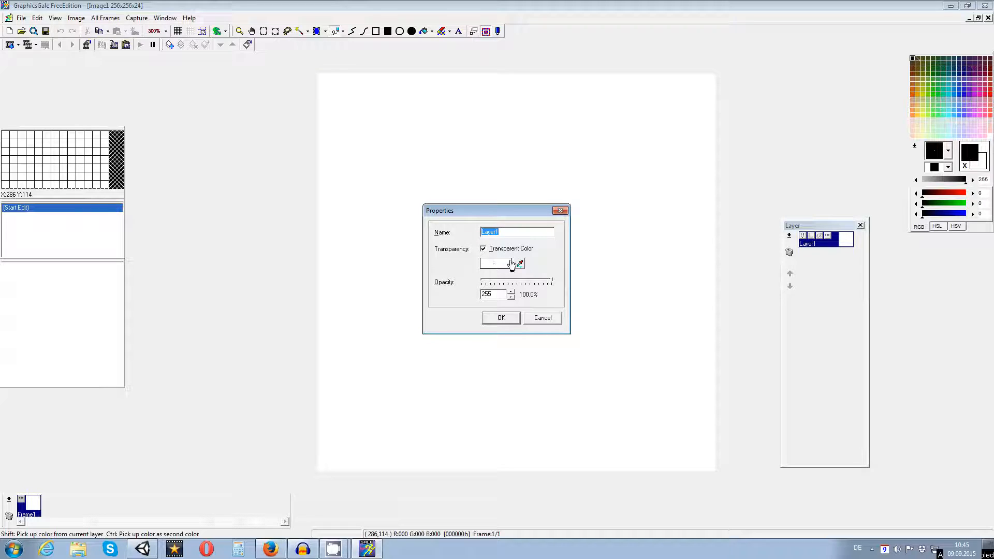
click(502, 319)
double_click(22, 506)
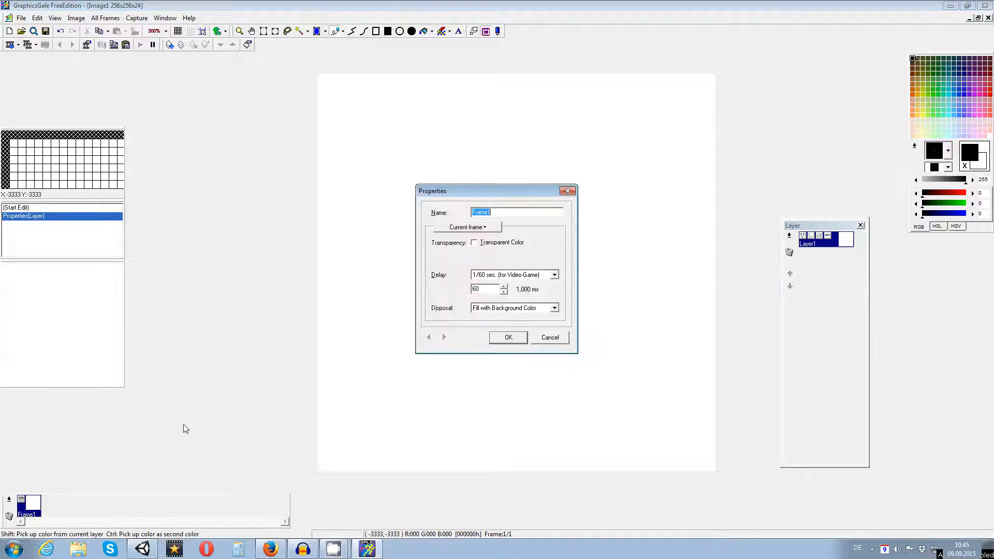
click(473, 243)
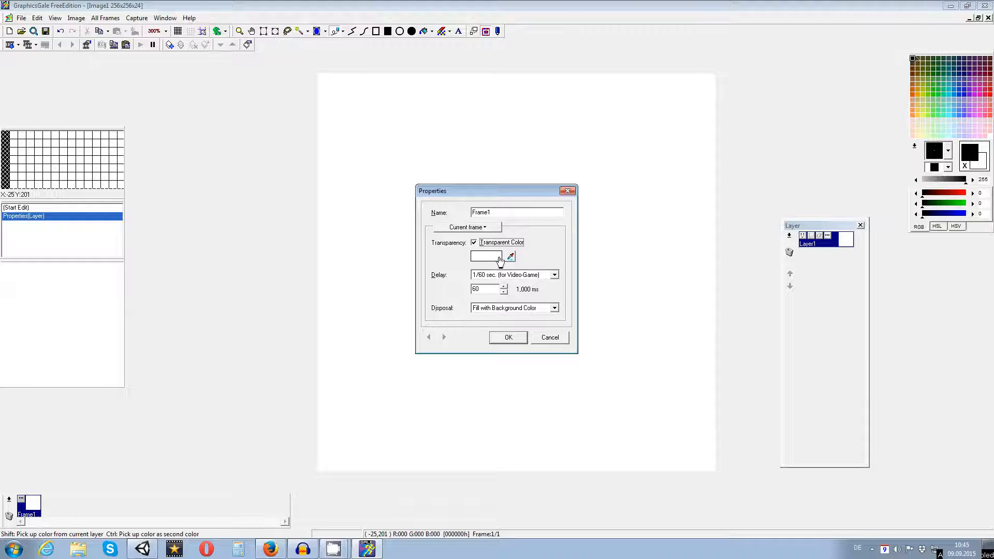
- Set Frame1's delay to 10 with the 1/60 sec. (for Video-Game) unit, then recheck and accept its properties
click(513, 275)
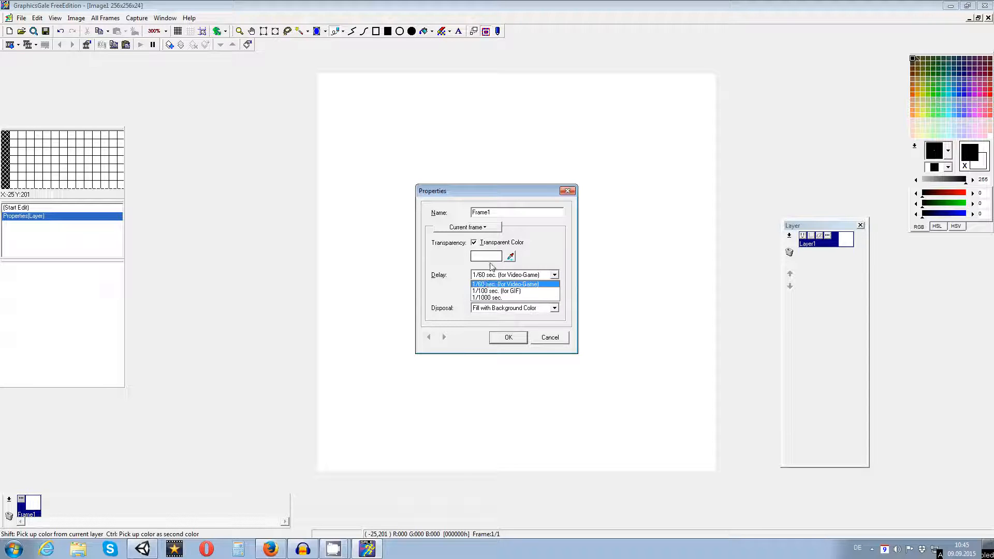
click(472, 278)
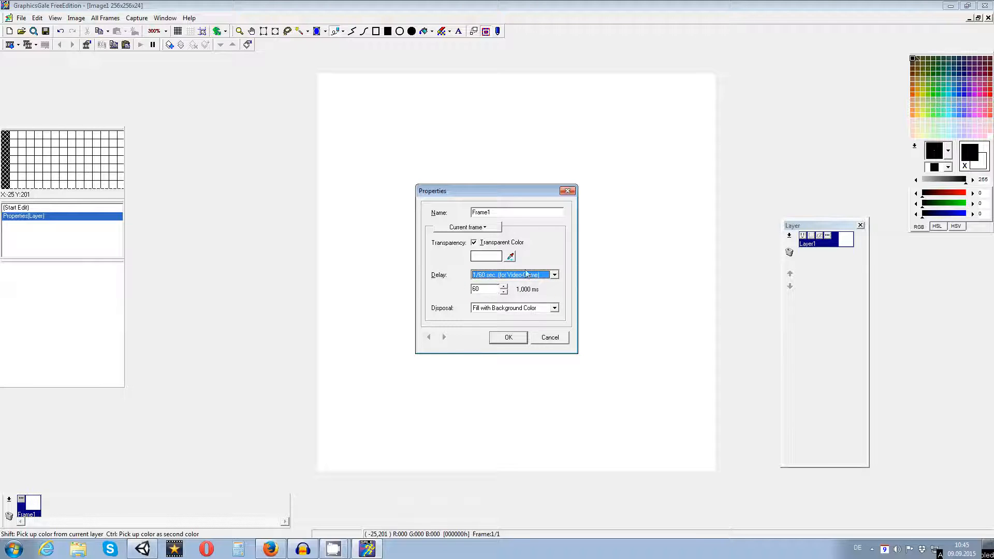
key(Tab)
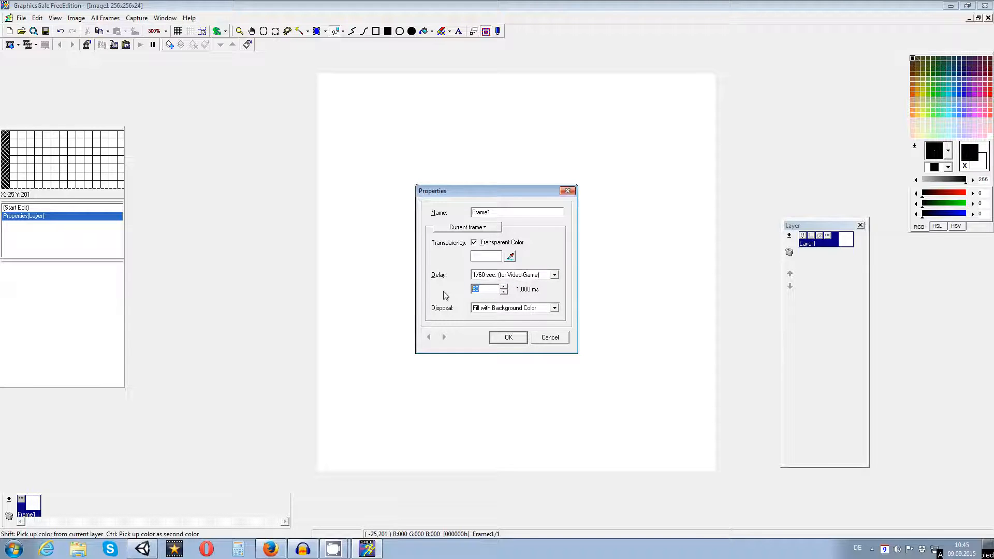
key(Return)
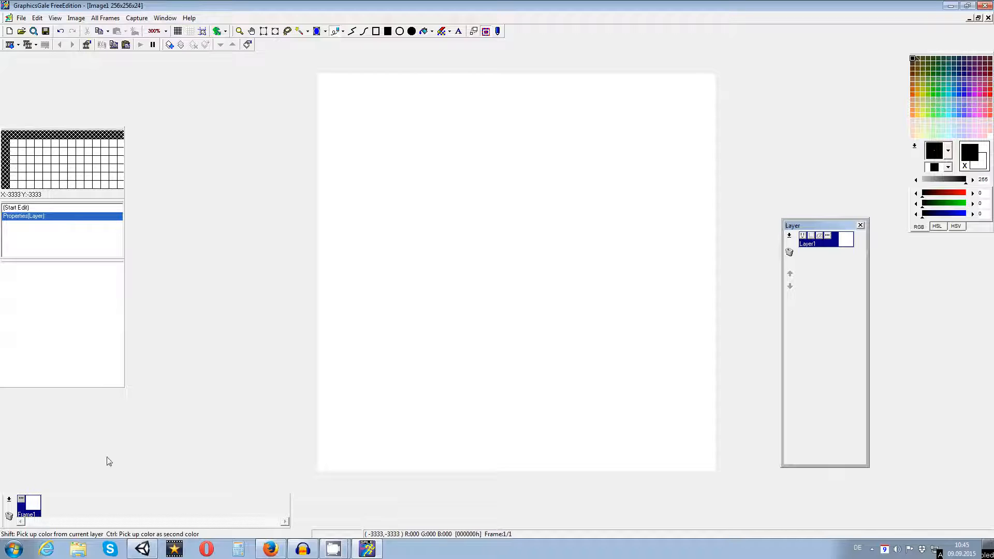
double_click(23, 498)
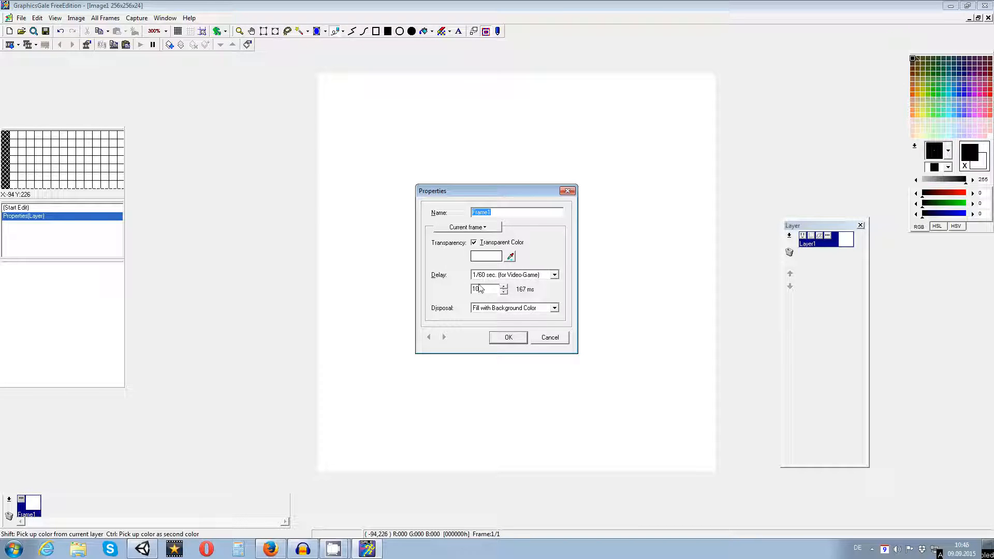
click(510, 338)
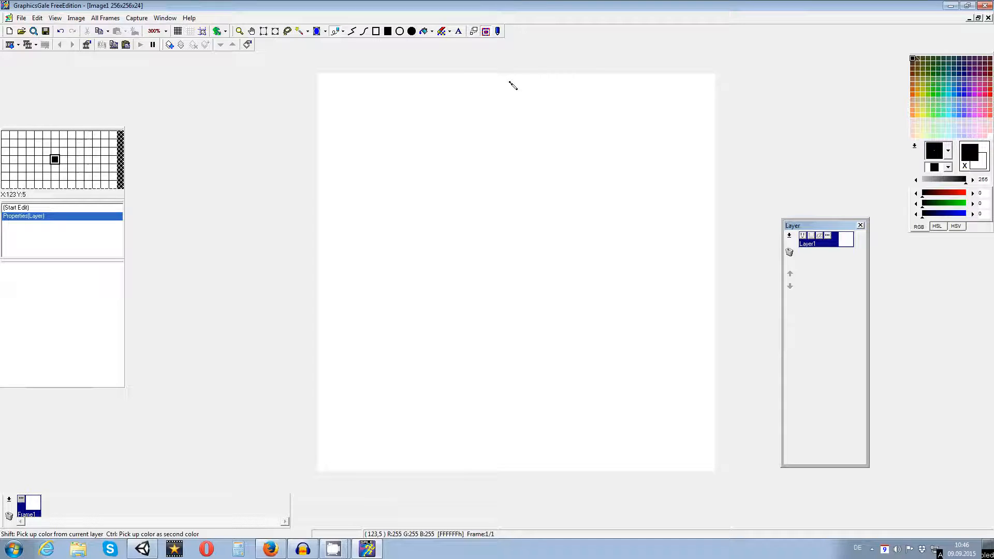
click(365, 31)
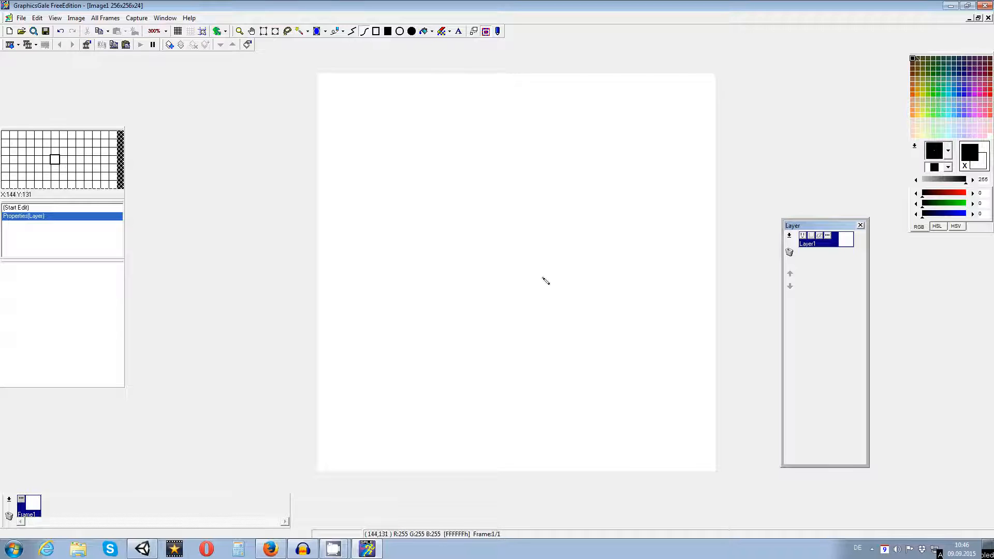
click(520, 76)
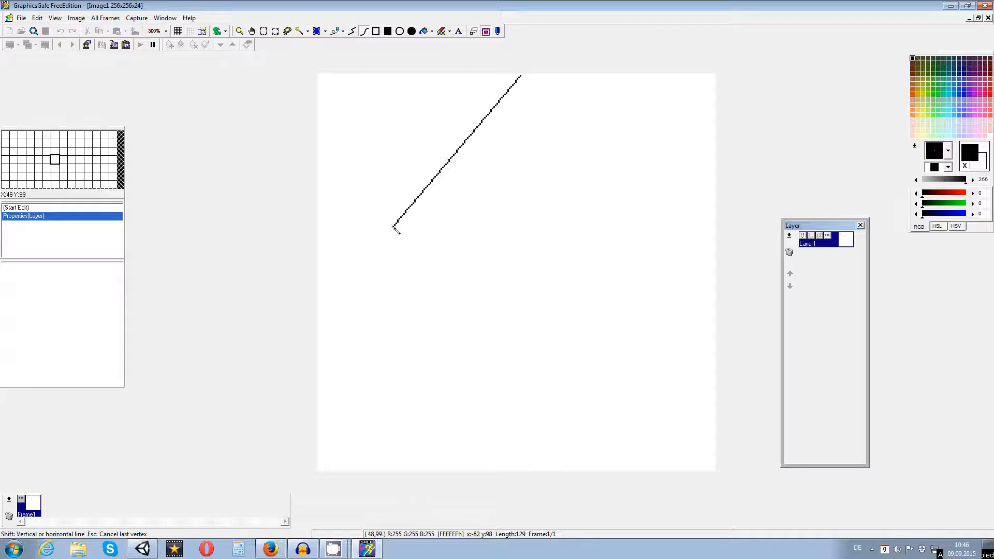
click(395, 222)
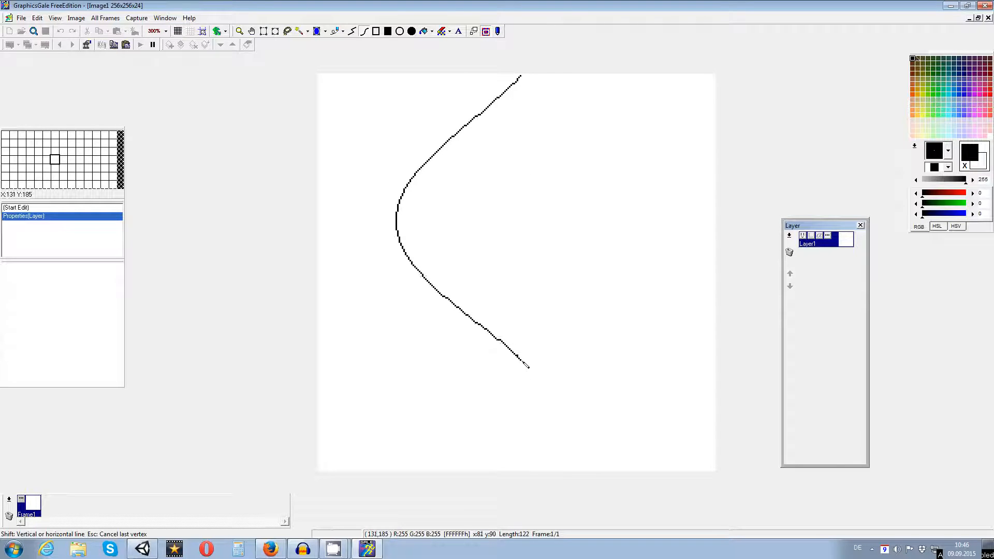
click(523, 356)
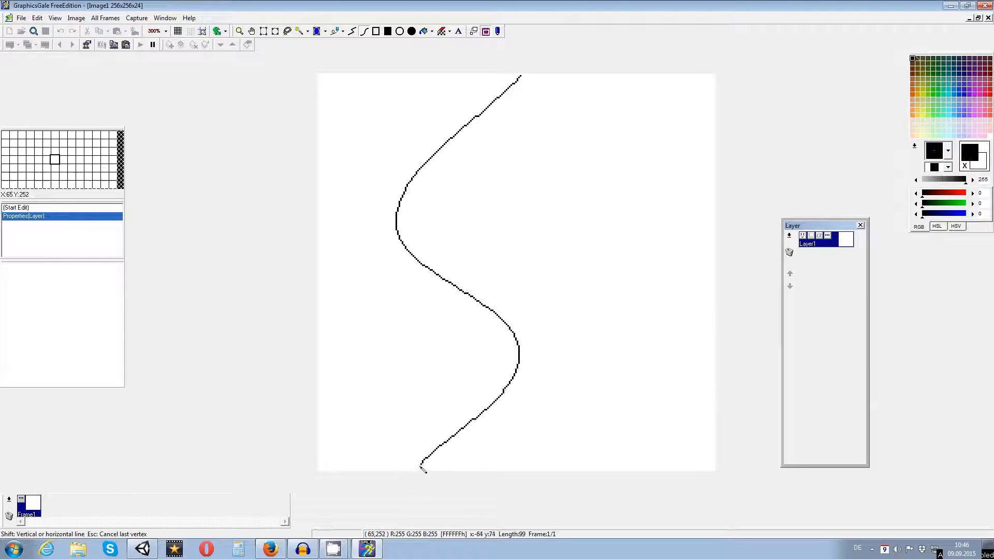
key(Escape)
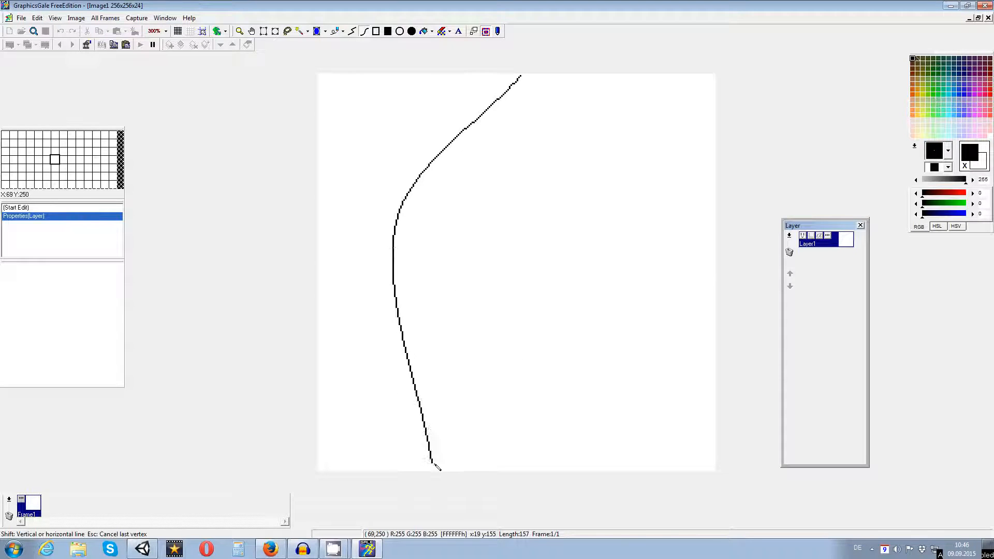
click(522, 326)
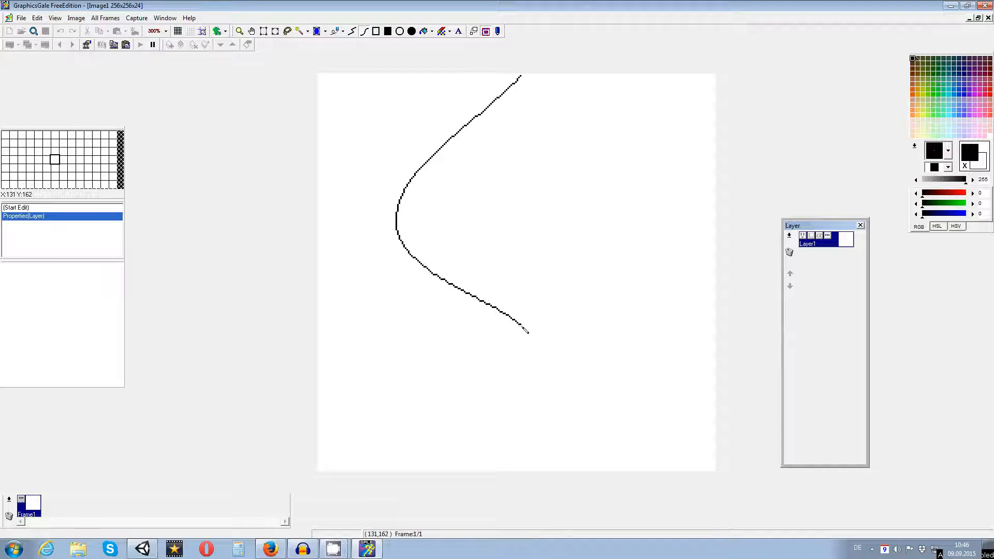
click(417, 468)
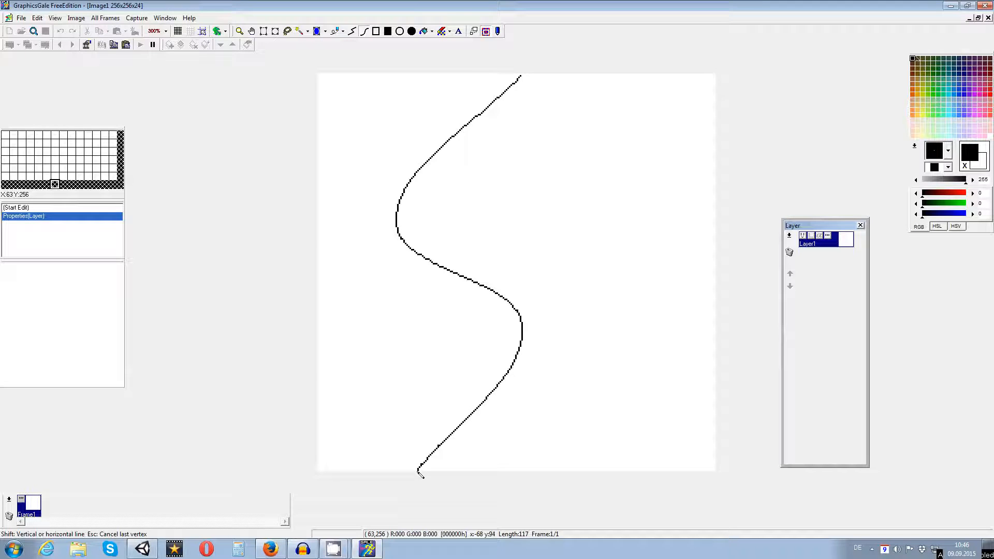
key(Escape)
key(Escape)
key(Escape)
key(Escape)
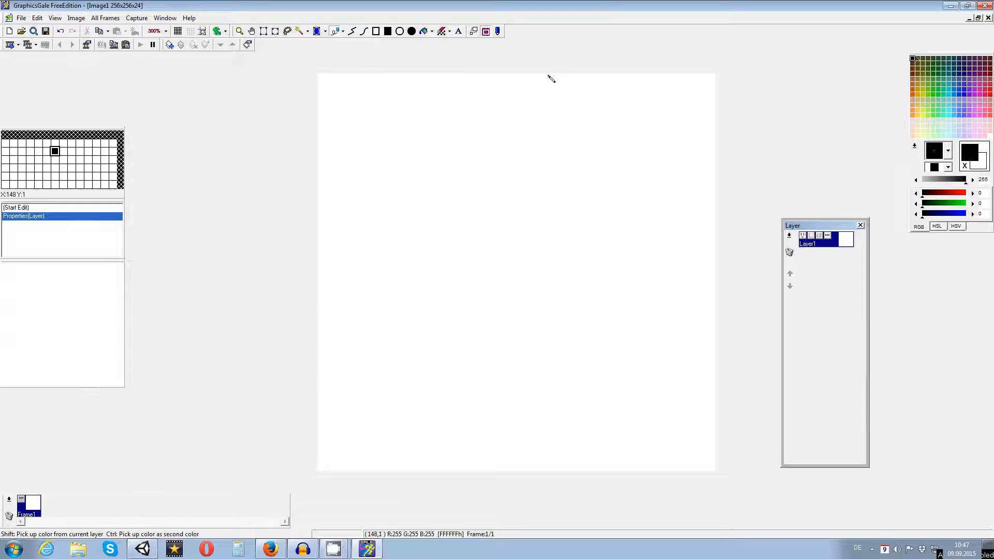
- Mark the start and end of the curve with black dots at the canvas's upper and lower edges, near the middle
click(509, 77)
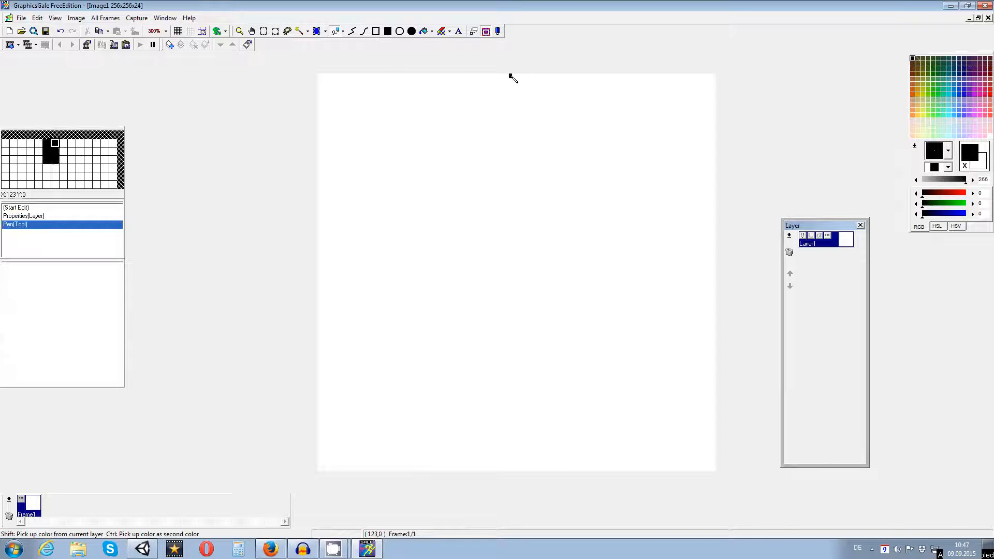
click(511, 469)
click(512, 470)
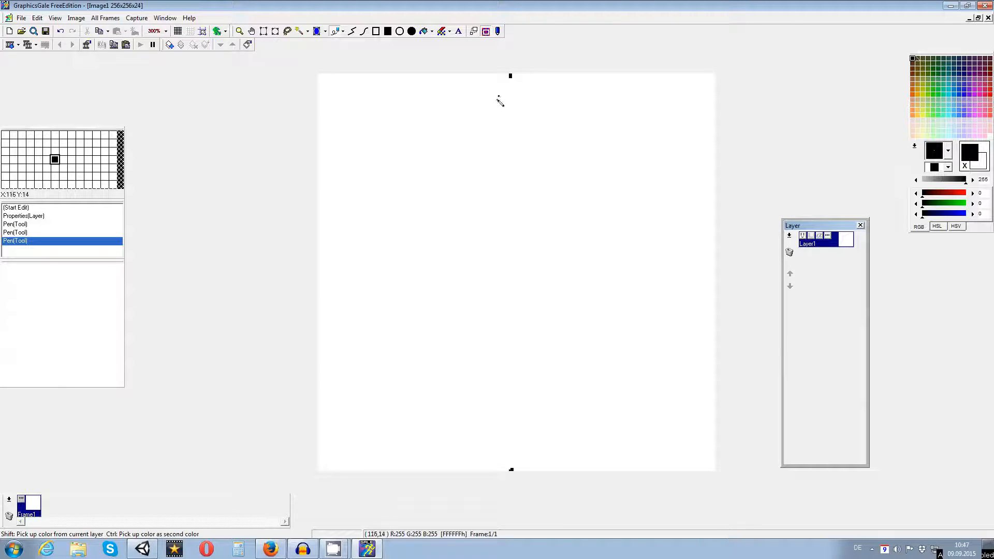
mouse_move(511, 76)
mouse_down()
mouse_move(496, 124)
mouse_move(460, 180)
mouse_up()
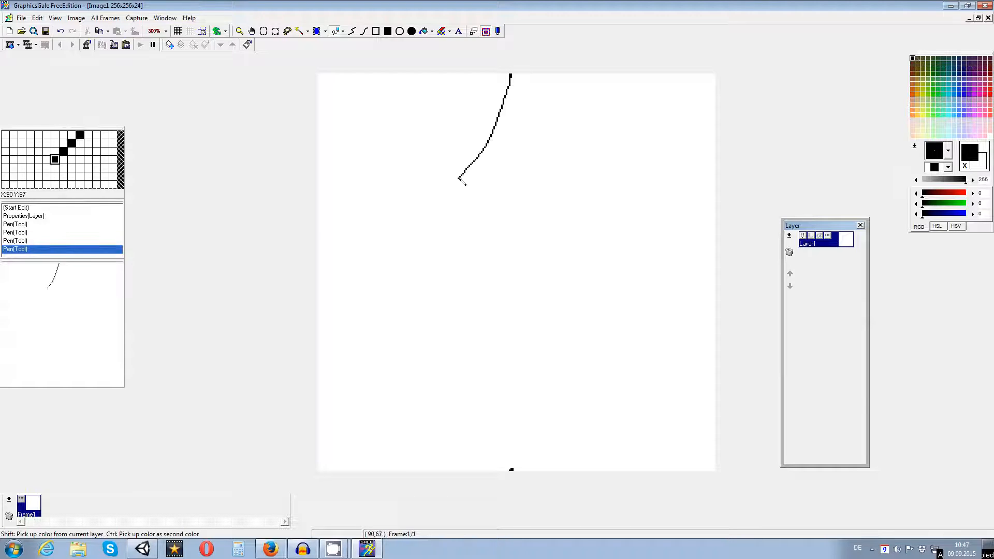
drag(406, 296, 473, 417)
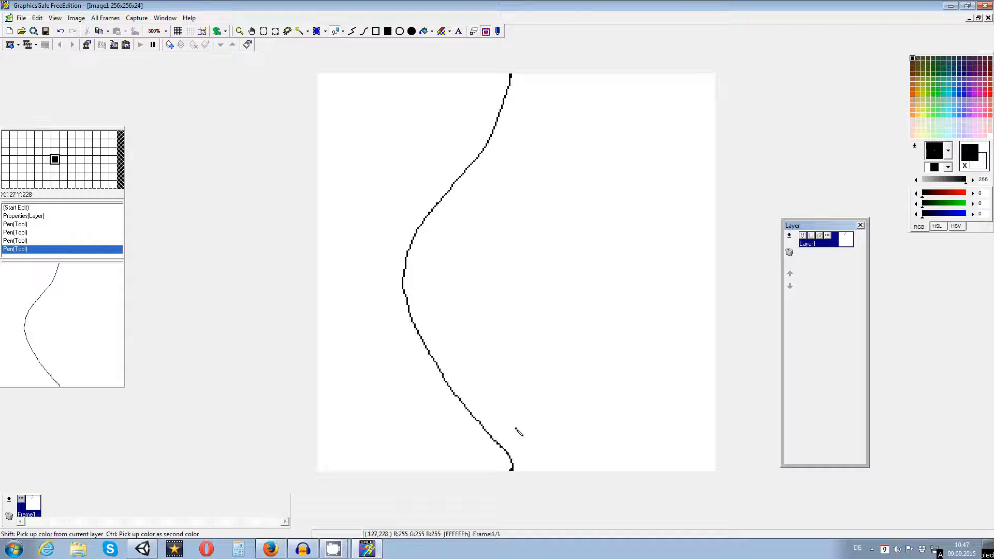
key(ctrl+z)
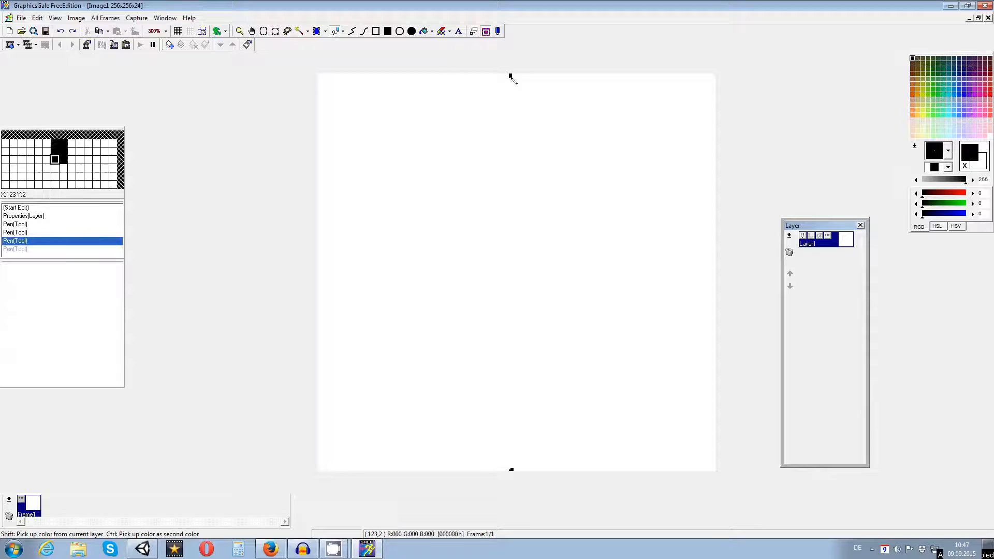
- Sketch a freehand black S-curve from the upper dot, bulging left in the upper half and right near the lower edge
drag(511, 78, 460, 135)
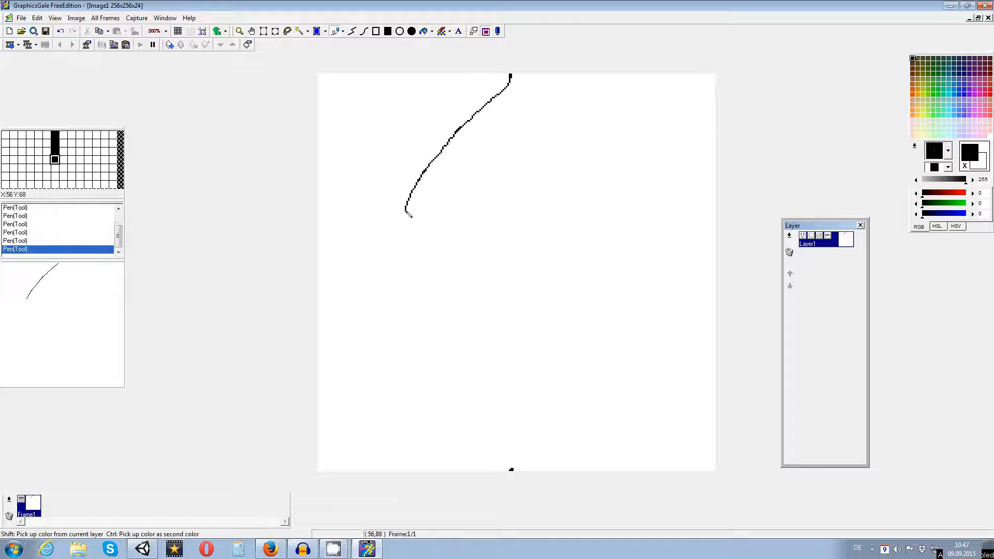
drag(405, 227, 429, 267)
mouse_move(462, 297)
mouse_down()
mouse_move(437, 282)
mouse_move(537, 355)
mouse_move(514, 331)
mouse_move(540, 398)
mouse_up()
drag(524, 338, 551, 431)
drag(502, 317, 574, 380)
drag(540, 344, 573, 400)
mouse_move(557, 358)
mouse_down()
mouse_move(575, 443)
mouse_move(543, 470)
mouse_up()
drag(561, 447, 512, 481)
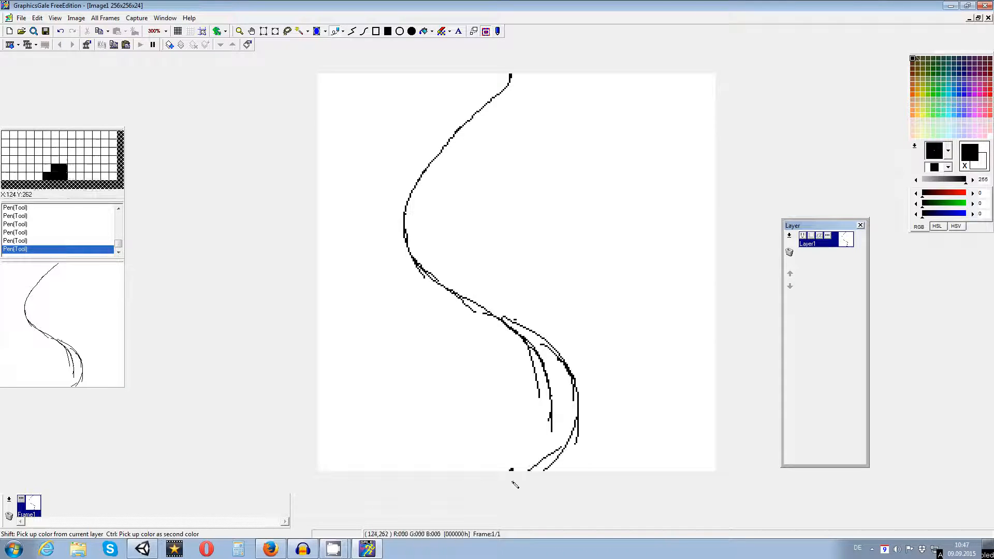
- Erase the stray inner strokes and the lower dot around the S-curve's lower bend with a larger round white brush
click(965, 165)
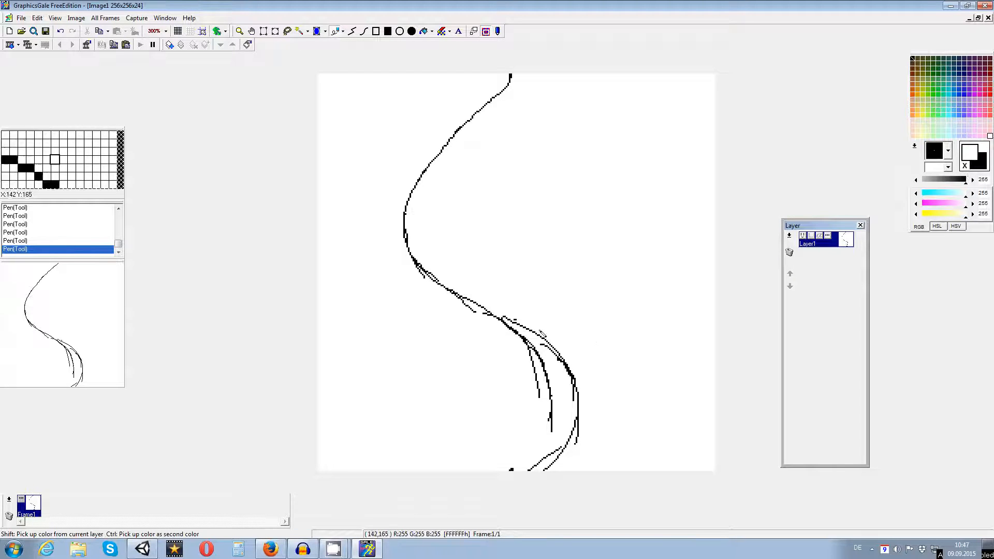
click(948, 151)
click(934, 202)
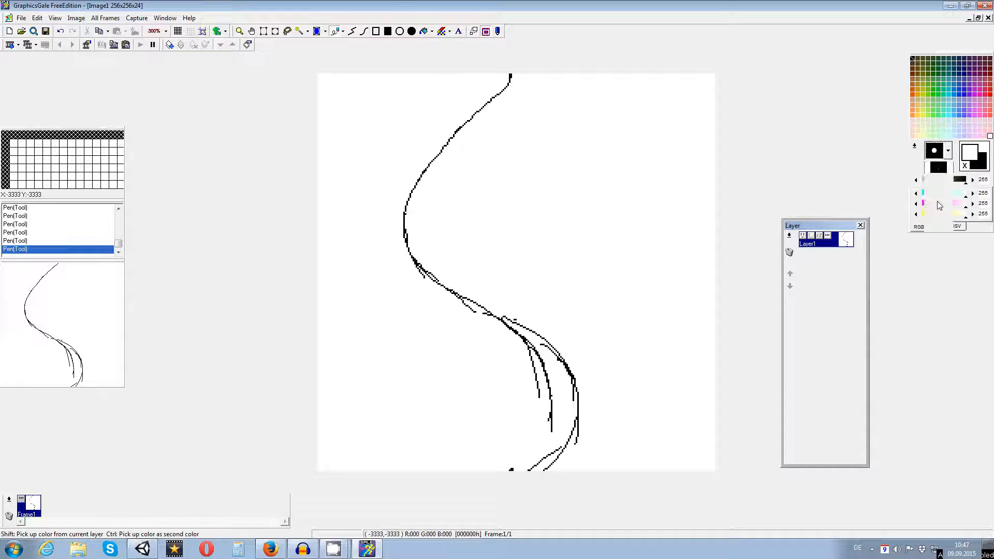
drag(554, 432, 514, 331)
drag(514, 469, 506, 471)
drag(582, 444, 582, 417)
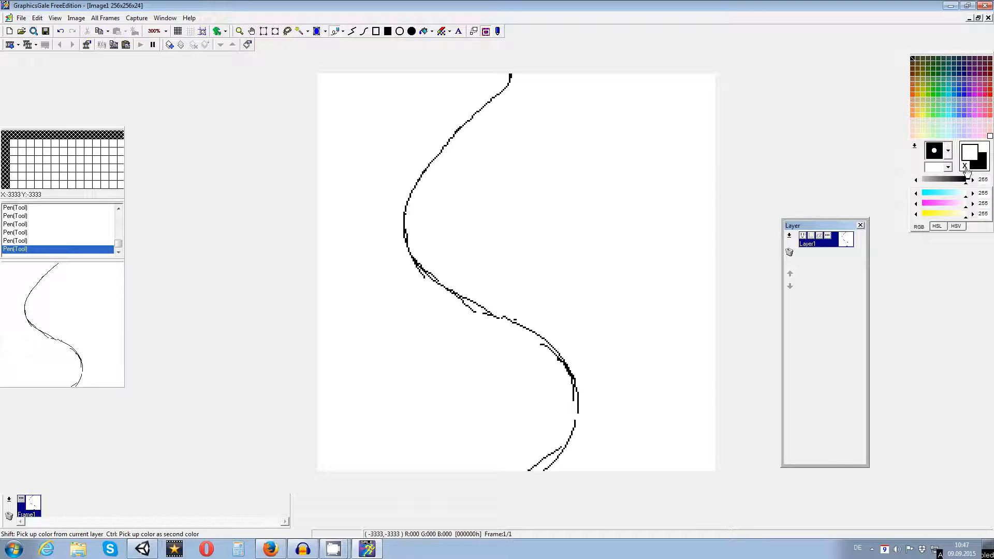
- Switch back to a fine black pen and redraw the lower right bend down to the canvas's lower edge
click(964, 167)
click(948, 151)
click(937, 168)
mouse_move(576, 398)
mouse_down()
mouse_move(561, 449)
mouse_move(539, 468)
mouse_up()
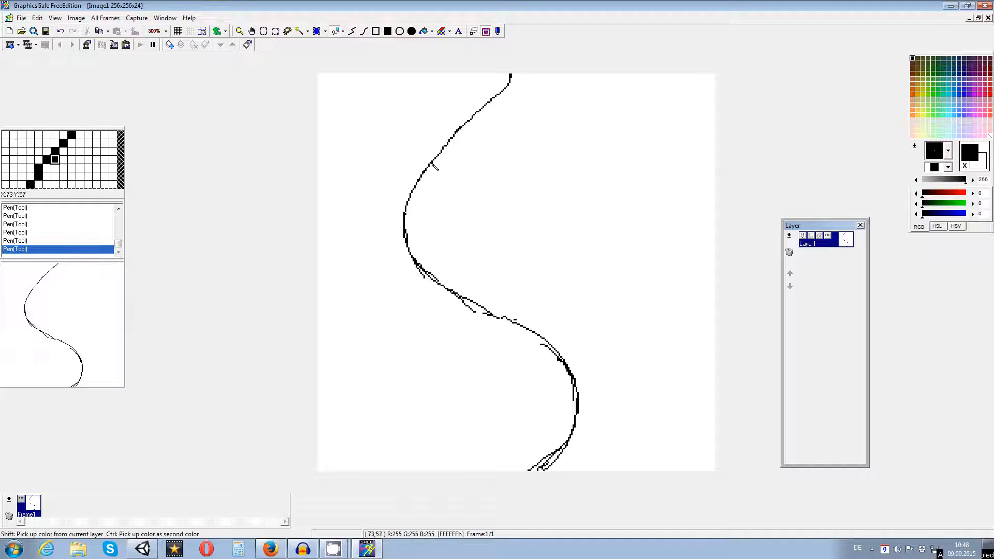
- Sketch alternative strokes for the S-curve's upper end, shifting it further right along the canvas's upper edge
mouse_move(453, 148)
mouse_down()
mouse_move(508, 80)
mouse_move(487, 120)
mouse_move(443, 155)
mouse_up()
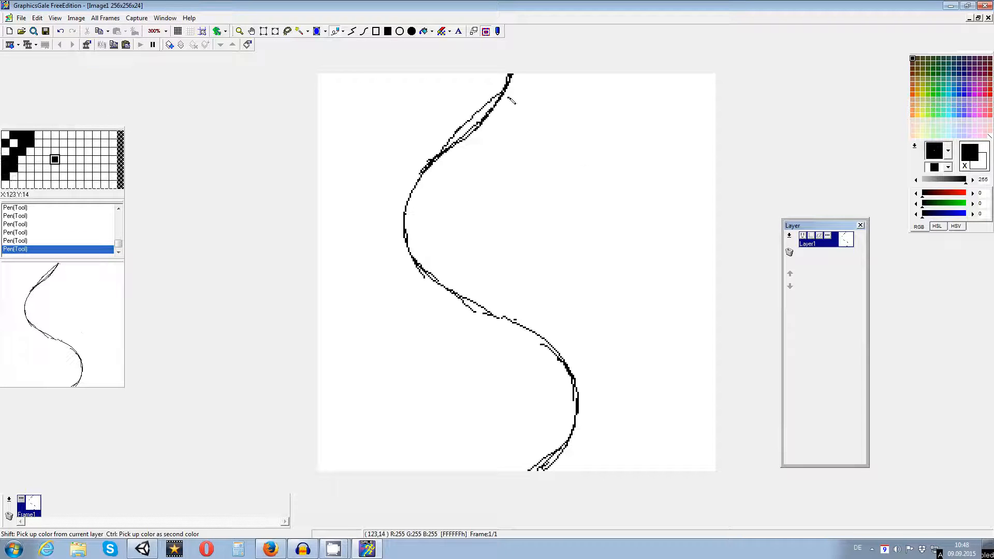
drag(530, 100, 546, 74)
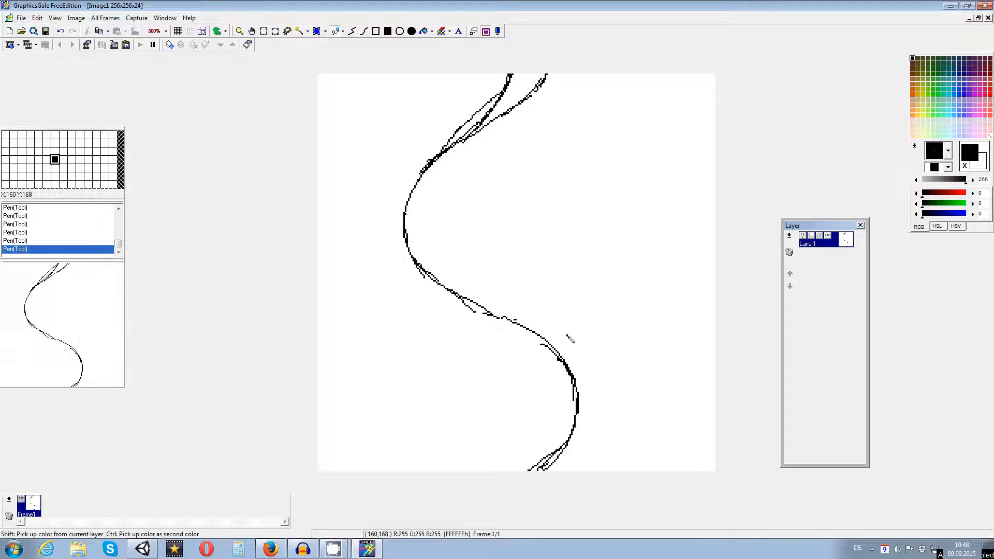
drag(482, 129, 565, 74)
mouse_move(560, 88)
mouse_down()
mouse_move(464, 140)
mouse_move(426, 184)
mouse_up()
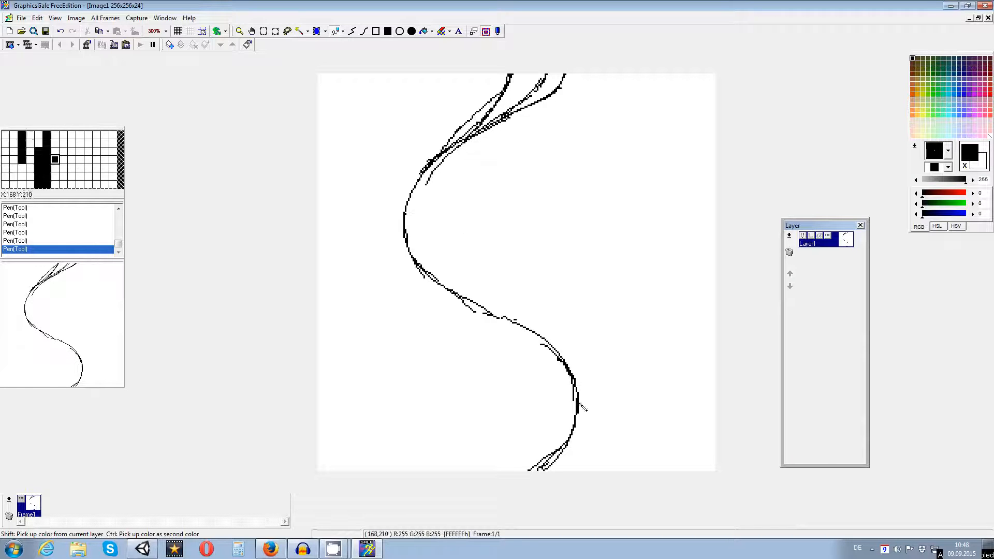
- Retrace the S-curve's lower end and draw a short horizontal mark across its right bulge
drag(572, 438, 548, 470)
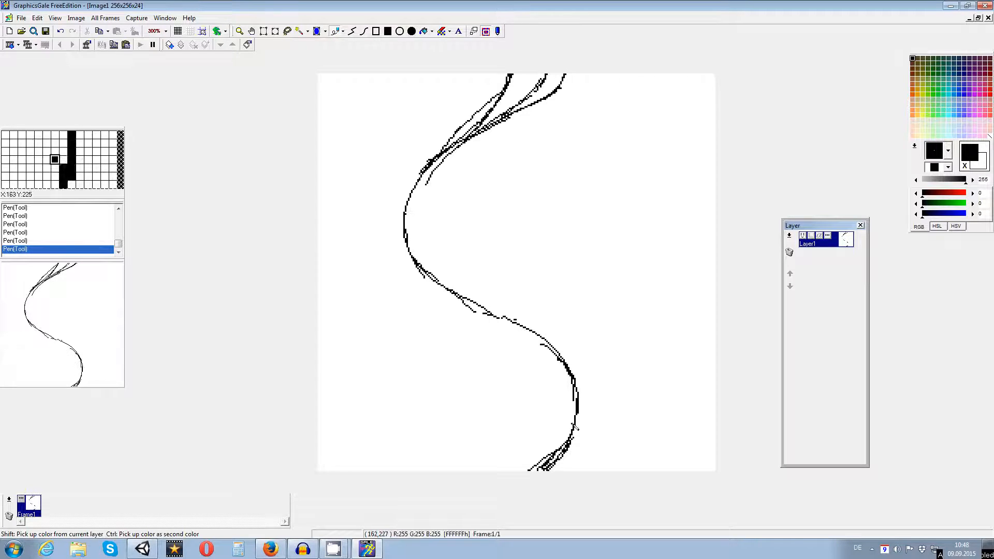
drag(567, 409, 596, 411)
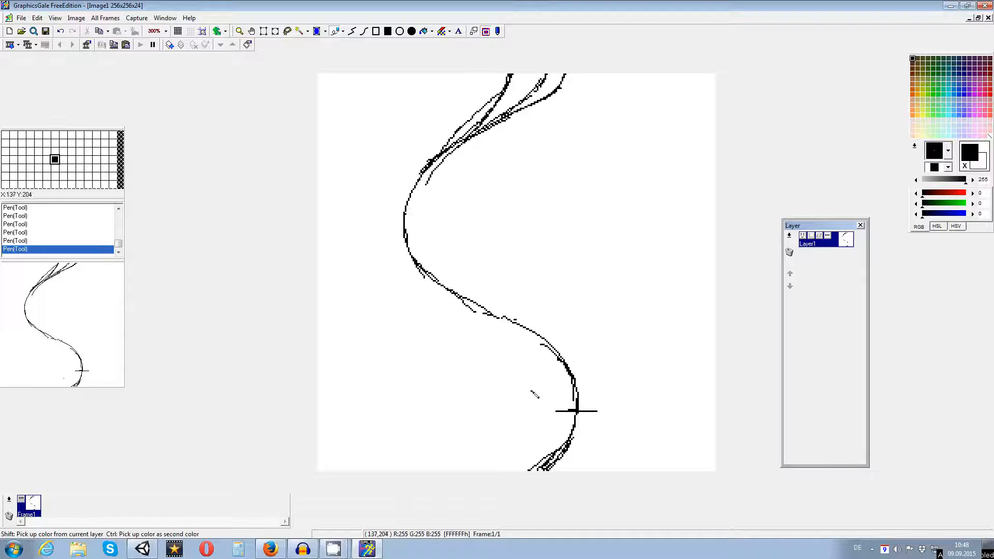
- Erase the surplus upper strokes with a larger round white brush, leaving only the rightmost upper end of the S-curve
click(948, 167)
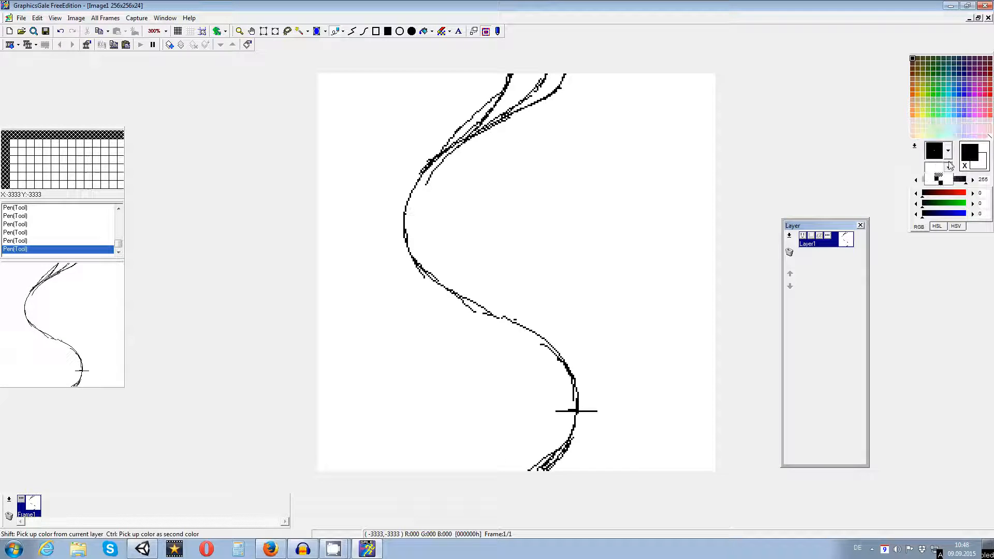
click(944, 174)
click(965, 166)
click(948, 151)
click(939, 202)
mouse_move(505, 95)
mouse_down()
mouse_move(484, 114)
mouse_move(548, 79)
mouse_move(448, 137)
mouse_up()
mouse_move(448, 175)
mouse_down()
mouse_move(445, 166)
mouse_move(475, 147)
mouse_move(448, 186)
mouse_up()
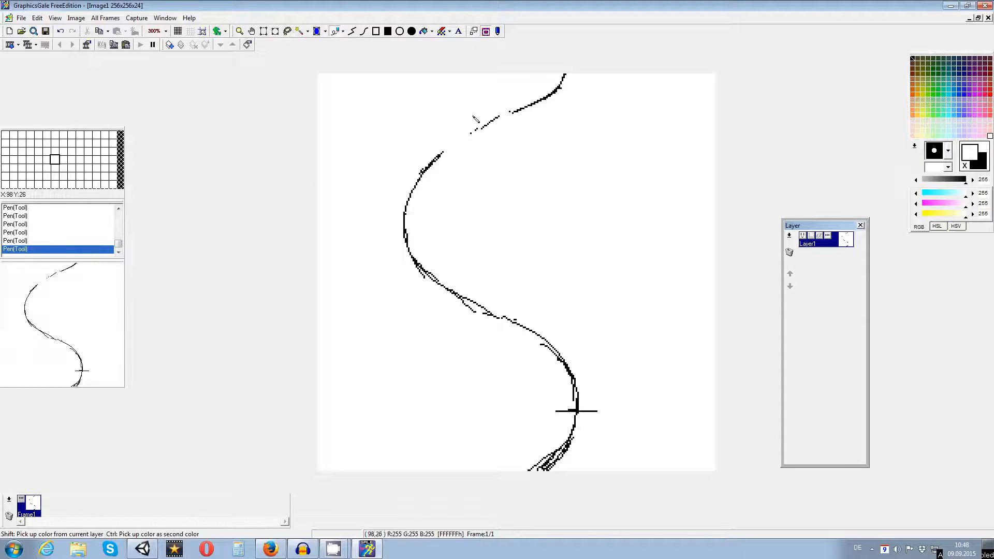
- Reconnect the broken upper part of the S-curve with a fine black pen
click(964, 164)
click(947, 150)
click(935, 156)
drag(449, 155, 510, 111)
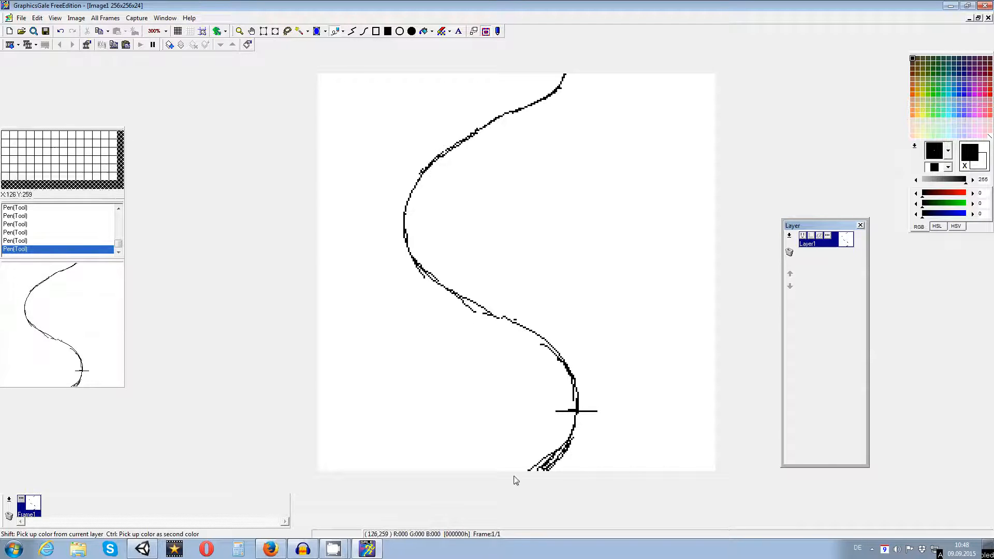
click(21, 499)
click(556, 340)
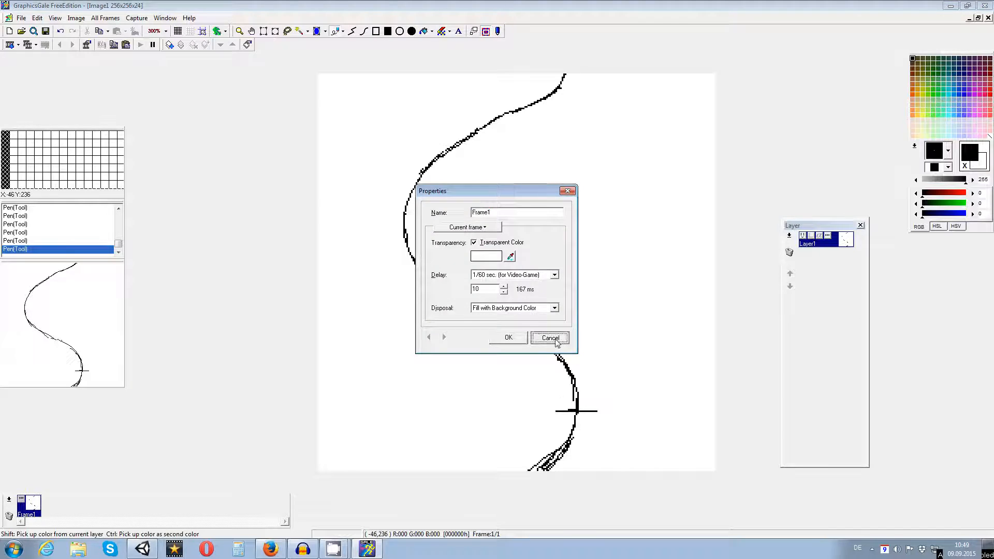
right_click(13, 502)
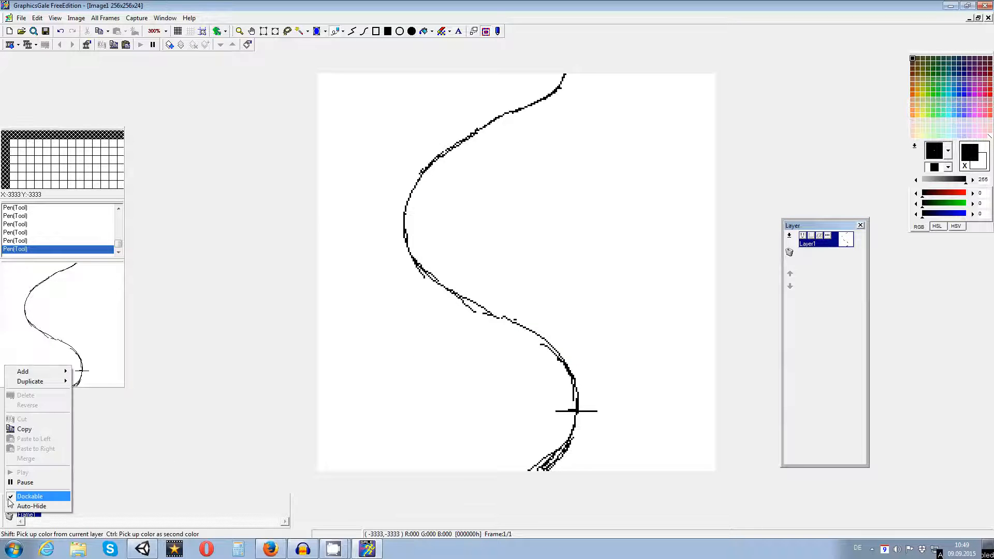
click(11, 495)
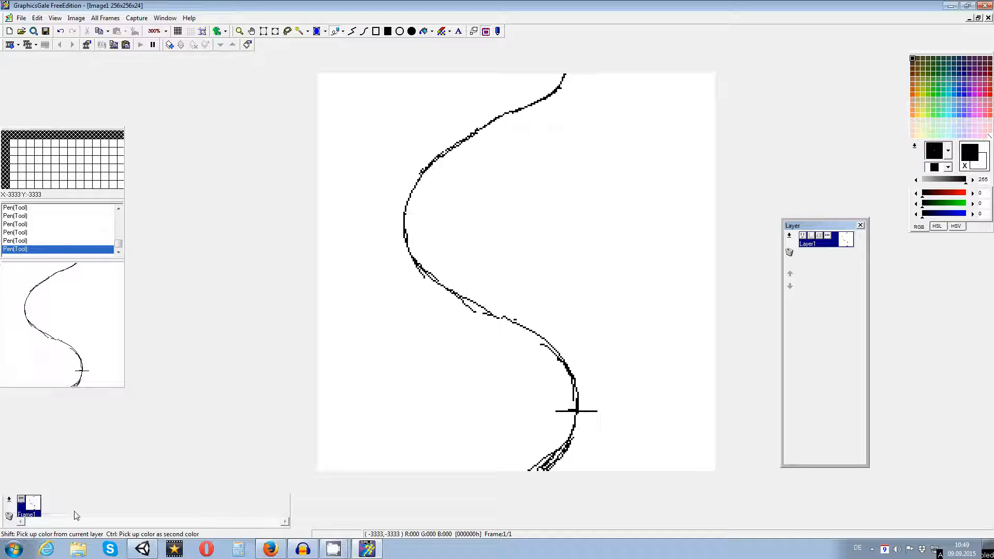
- Duplicate Frame1 into a new frame on its right, accepting the proposed name and properties
right_click(13, 501)
mouse_move(44, 383)
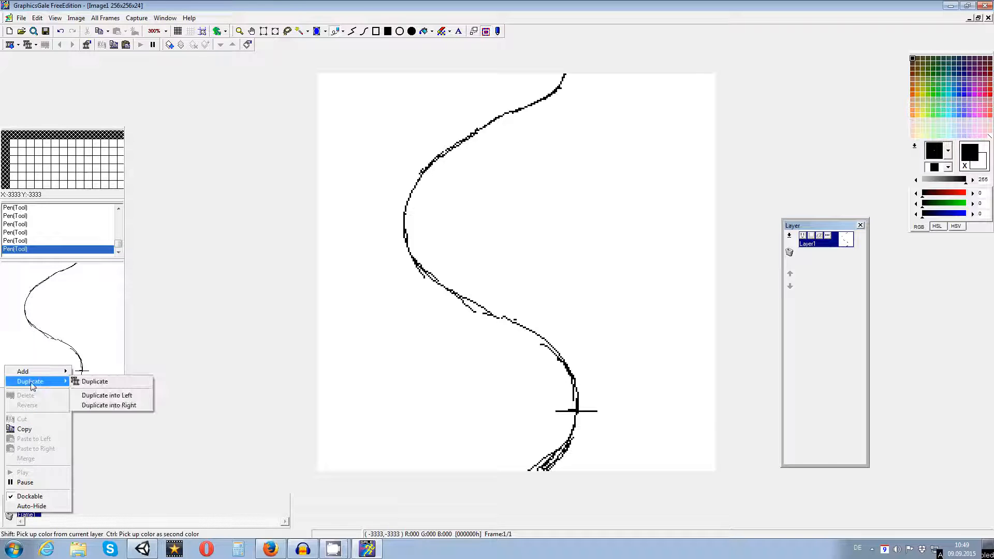
click(115, 405)
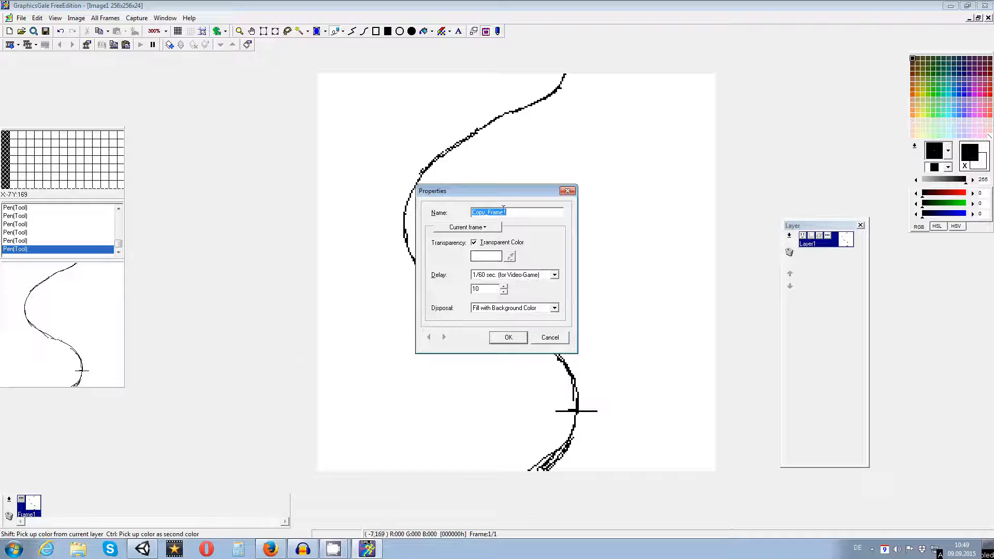
click(509, 337)
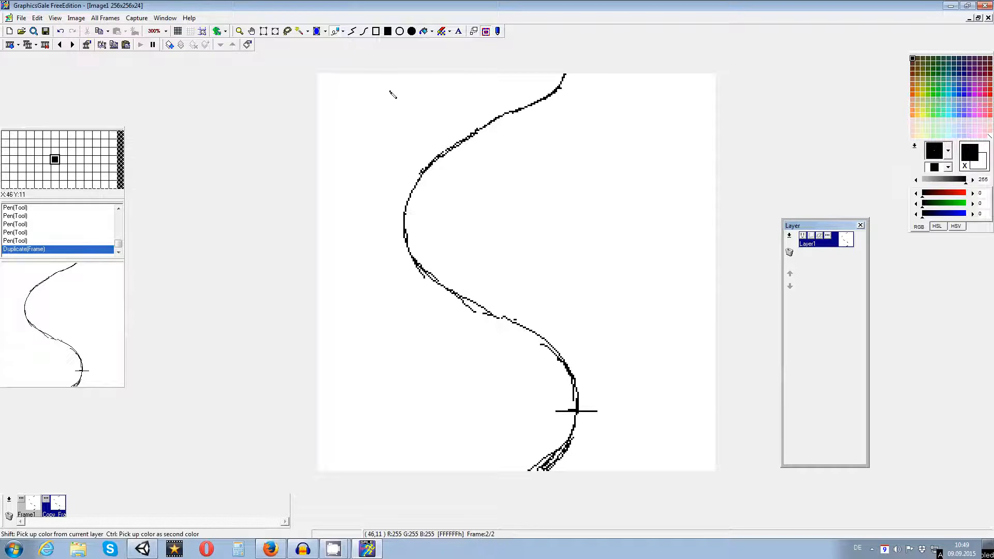
- Paste the curve drawing into the duplicated frame, shift it 20 pixels straight down and return to the Pen tool
key(ctrl+v)
drag(477, 178, 480, 207)
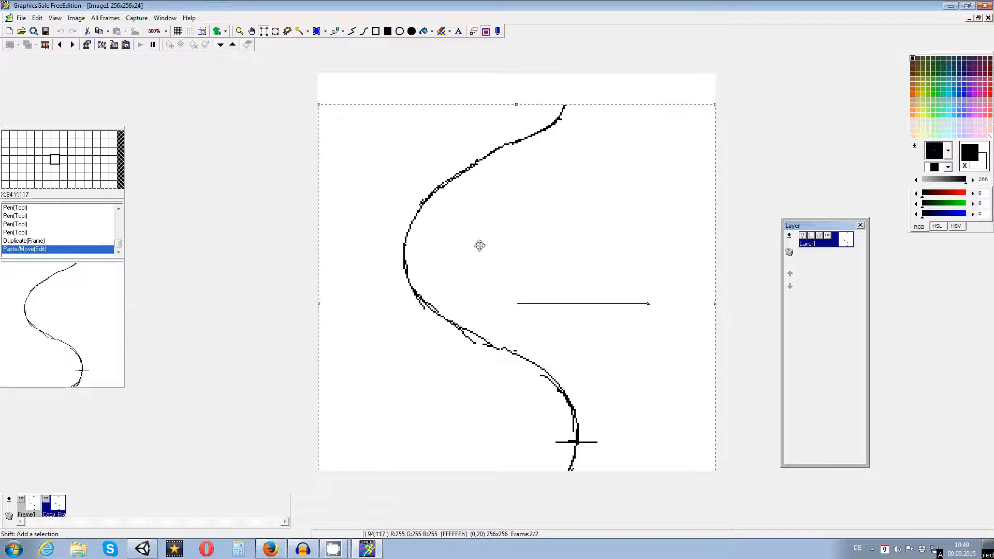
click(340, 32)
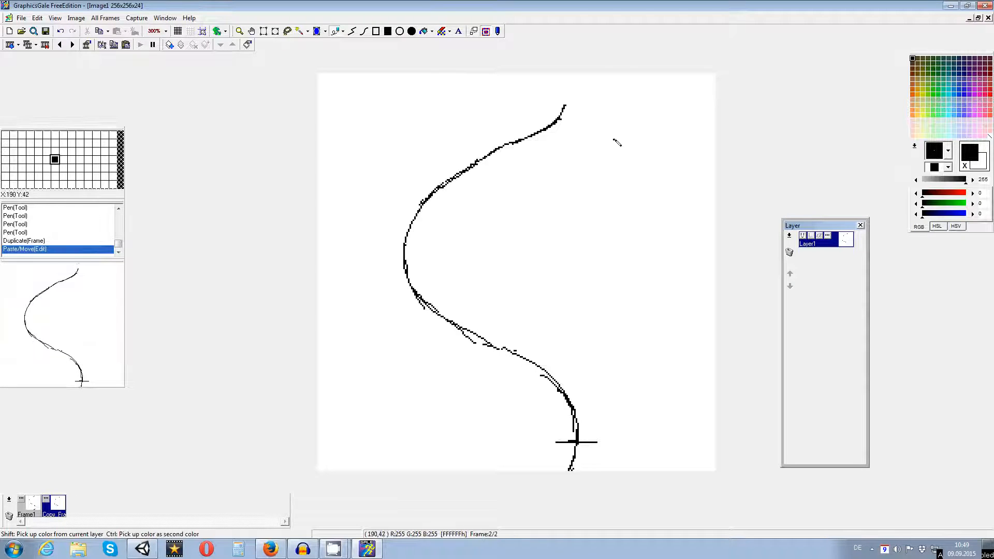
- Extend the S-curve's upper end in the second frame almost straight up to the canvas edge with the black pen
mouse_move(566, 105)
mouse_down()
mouse_move(562, 116)
mouse_move(569, 74)
mouse_up()
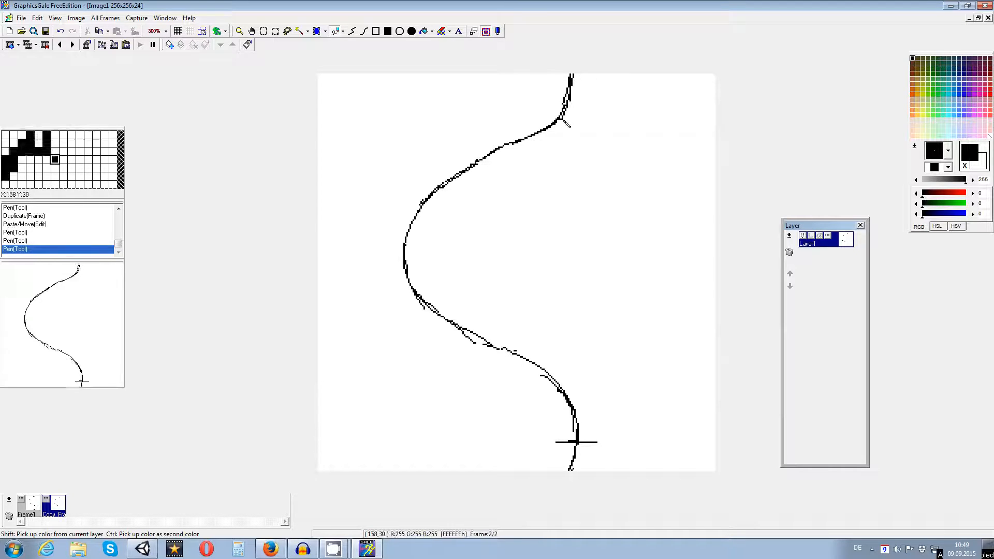
drag(570, 92, 569, 74)
mouse_move(569, 86)
mouse_down()
mouse_move(566, 74)
mouse_move(569, 88)
mouse_up()
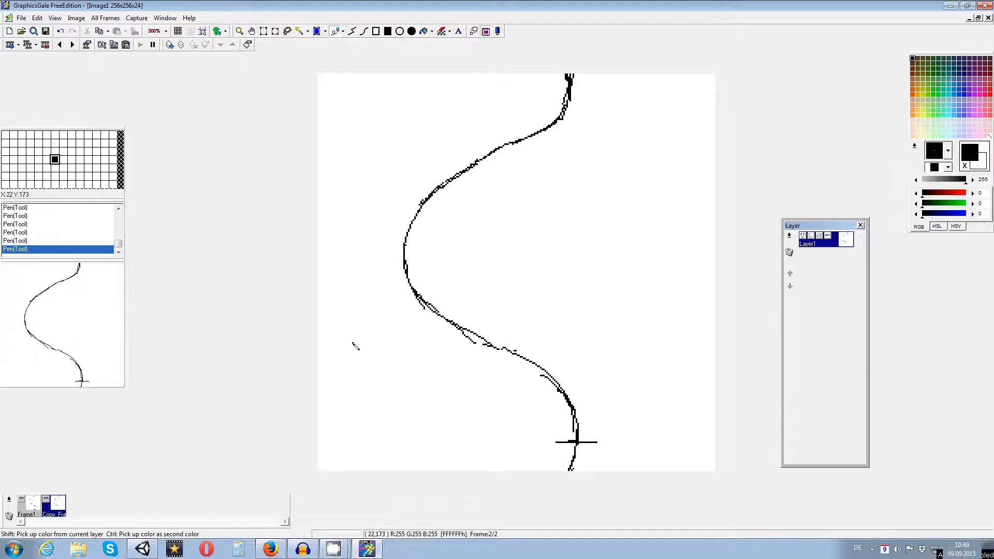
right_click(14, 505)
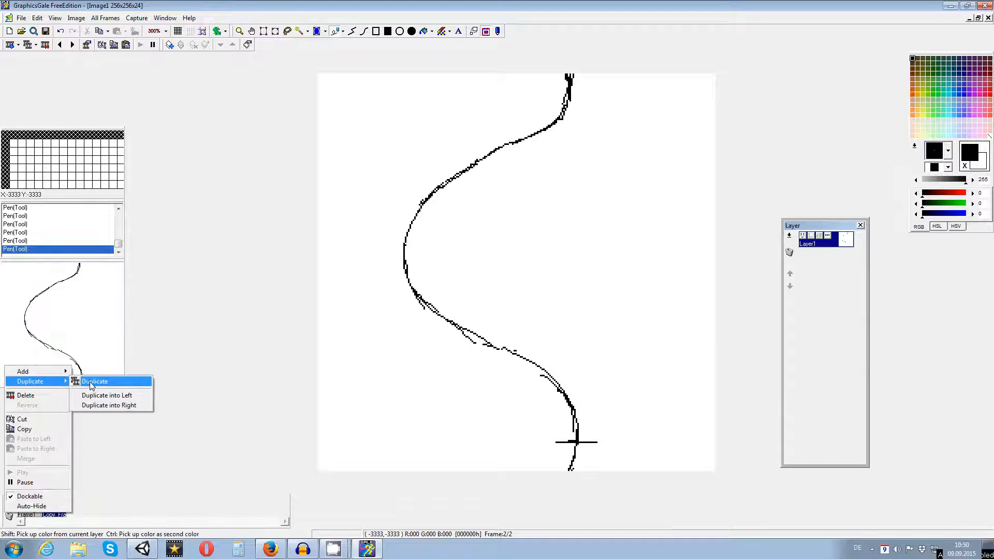
click(93, 381)
click(549, 335)
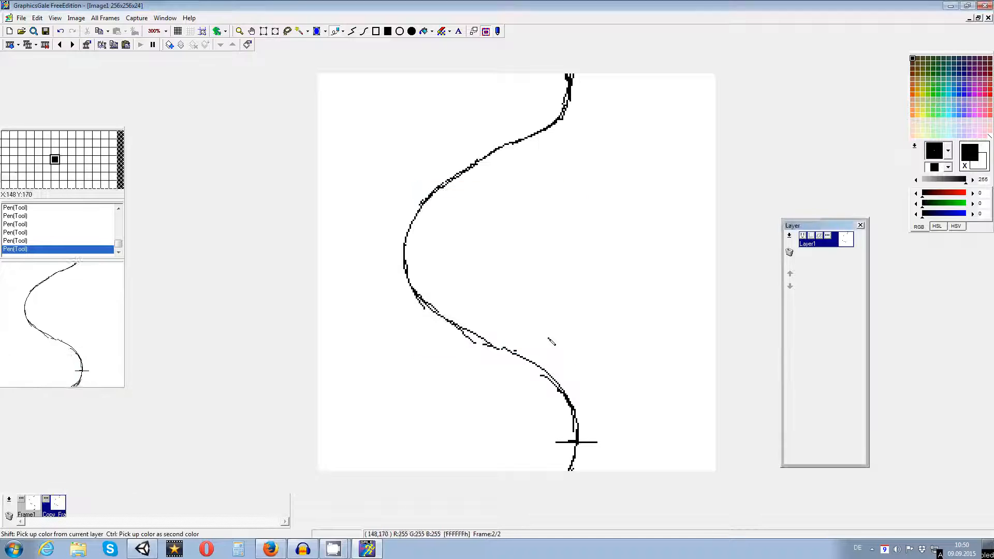
- Duplicate the second frame into a new frame on its right, accepting the proposed properties
right_click(15, 491)
mouse_move(62, 381)
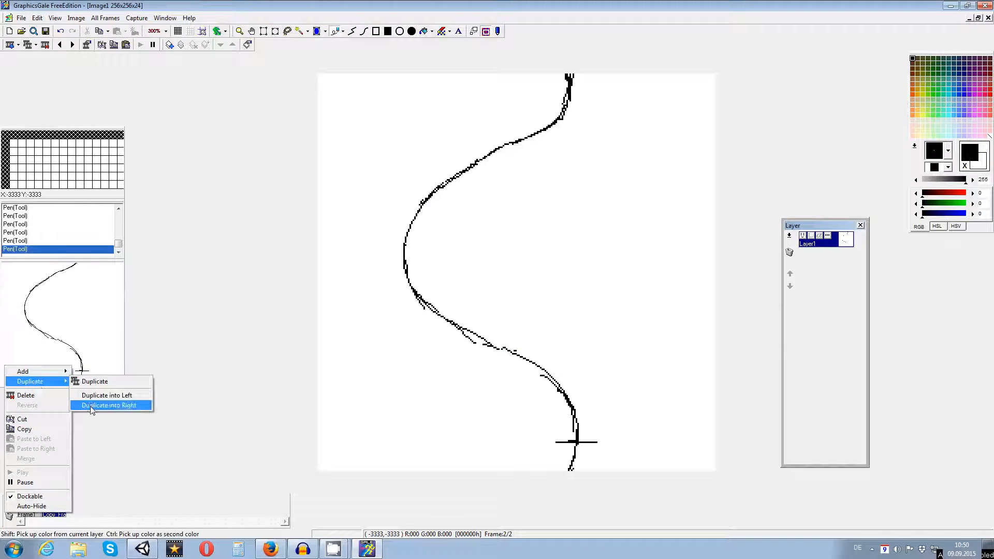
click(91, 405)
click(507, 336)
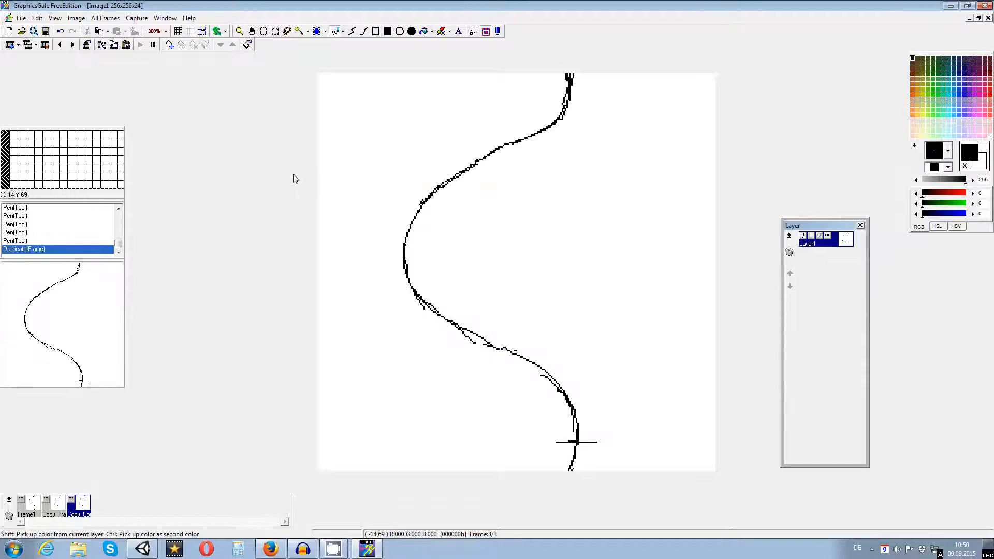
- Select the entire drawing in the third frame and shift it 19 pixels straight down
key(ctrl+a)
key(Down)
key(Down)
key(Down)
key(Down)
key(Down)
key(Down)
key(Down)
key(Down)
key(Down)
key(Down)
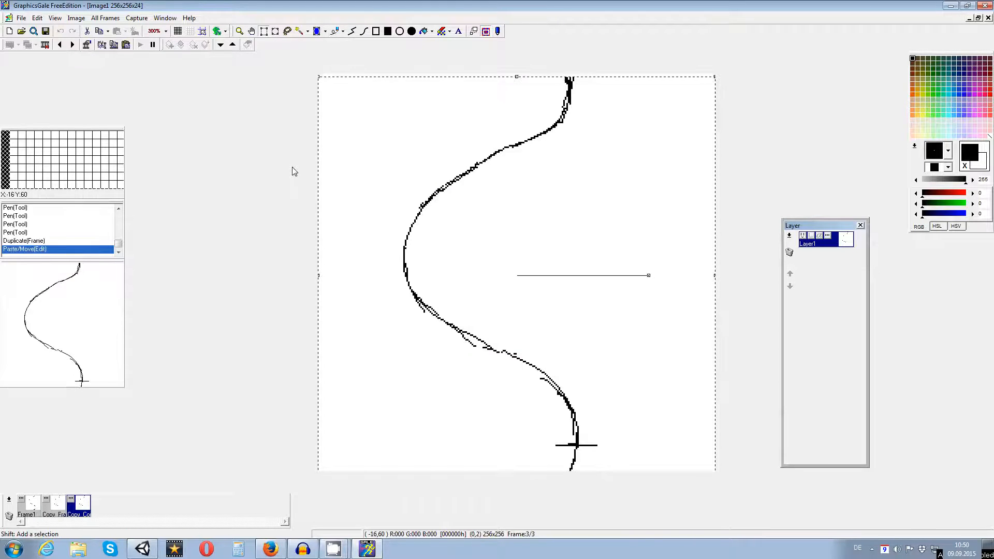
key(Down)
key(Down)
key(Down)
key(Down)
key(Down)
key(Down)
key(Down)
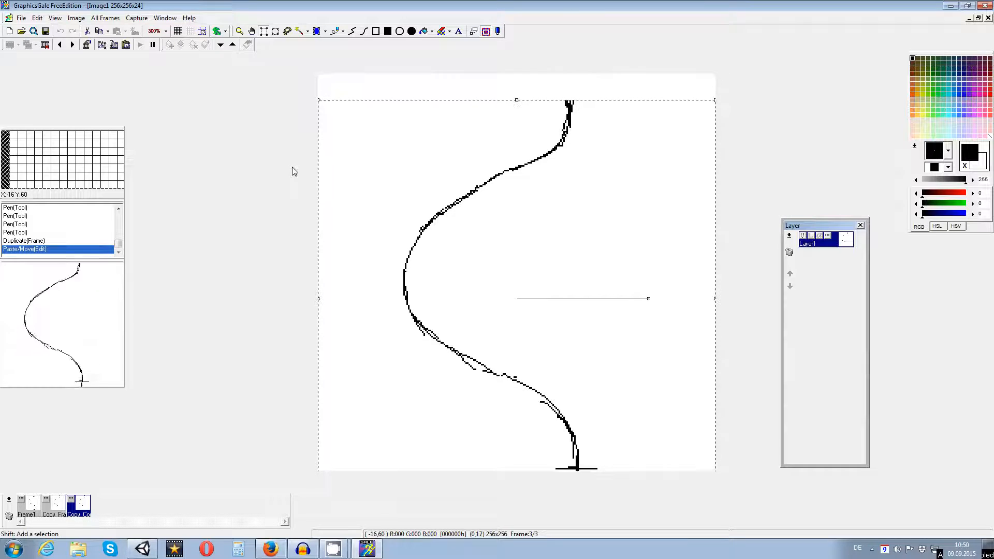
key(Down)
key(Down)
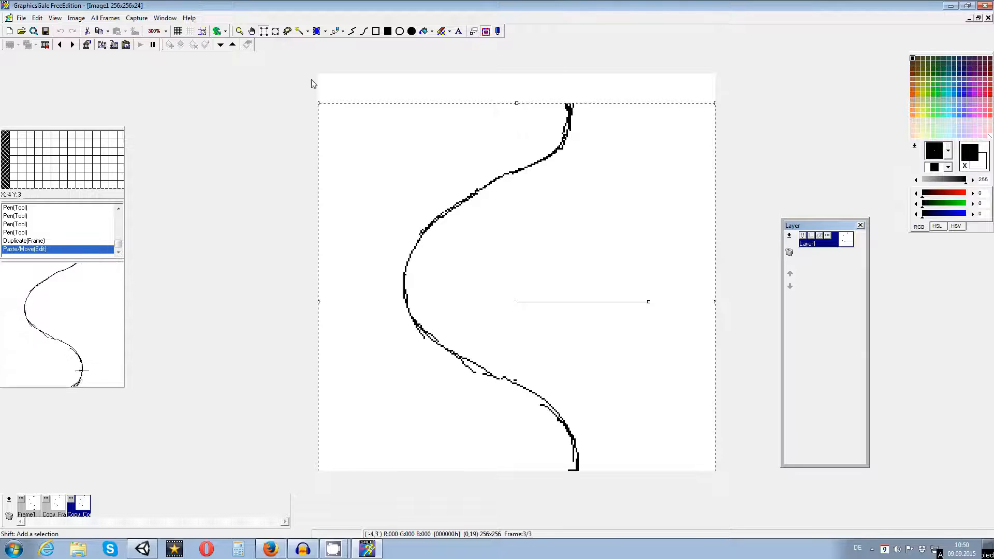
drag(318, 138, 288, 139)
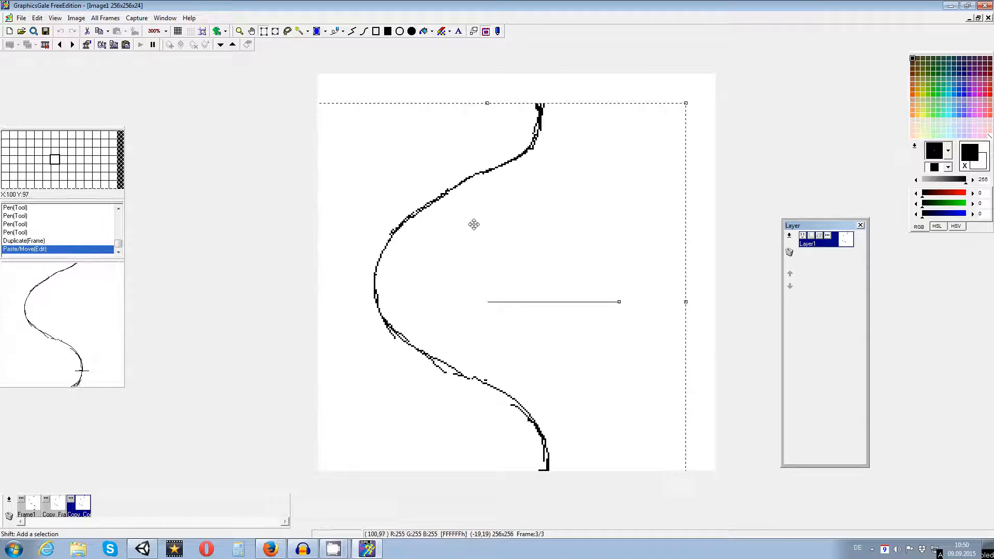
drag(492, 197, 521, 194)
- Continue the third frame's curve with the Pen tool from its upper end to the canvas edge, bending slightly left
click(336, 31)
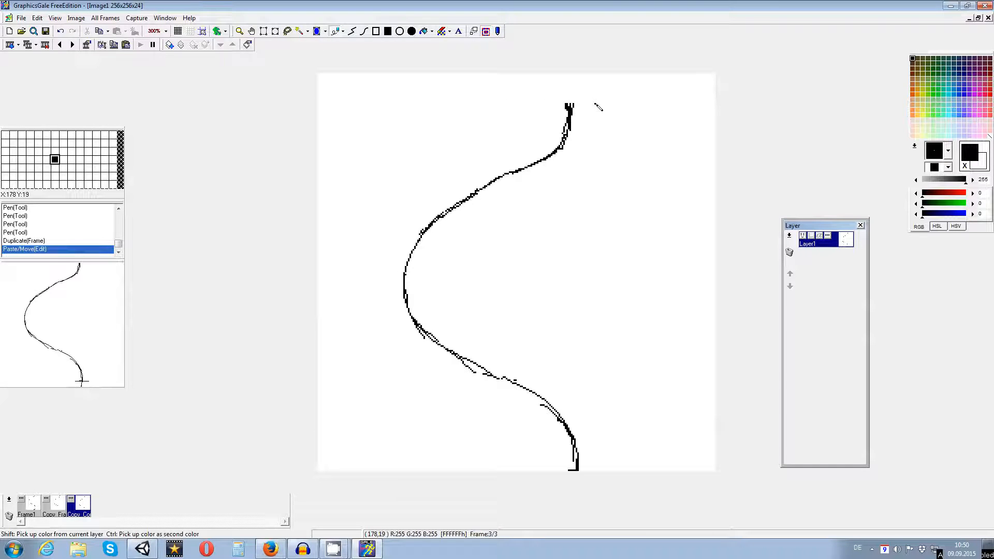
mouse_move(569, 107)
mouse_down()
mouse_move(544, 71)
mouse_move(574, 100)
mouse_move(566, 92)
mouse_move(570, 107)
mouse_up()
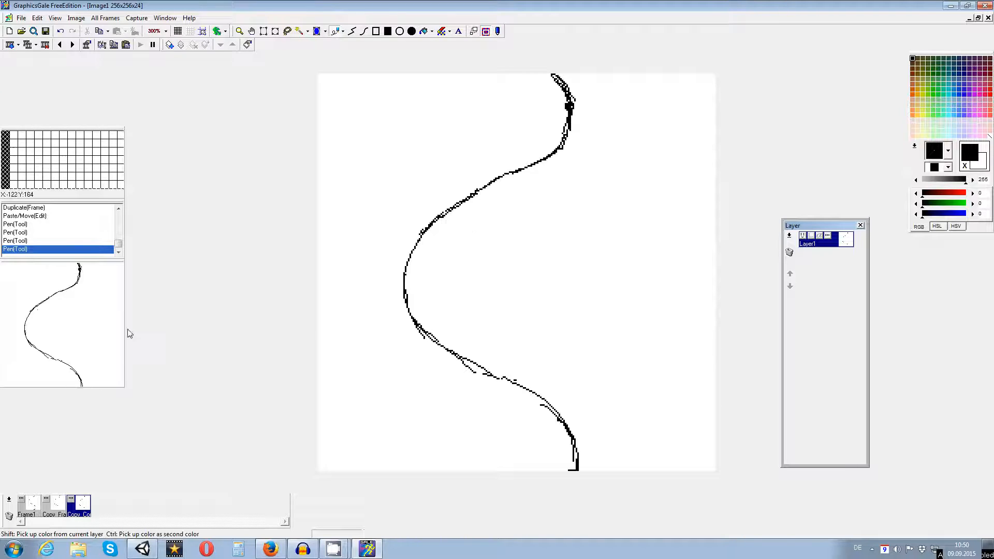
- Duplicate the third frame into a new frame on its right, accepting the proposed properties
right_click(15, 500)
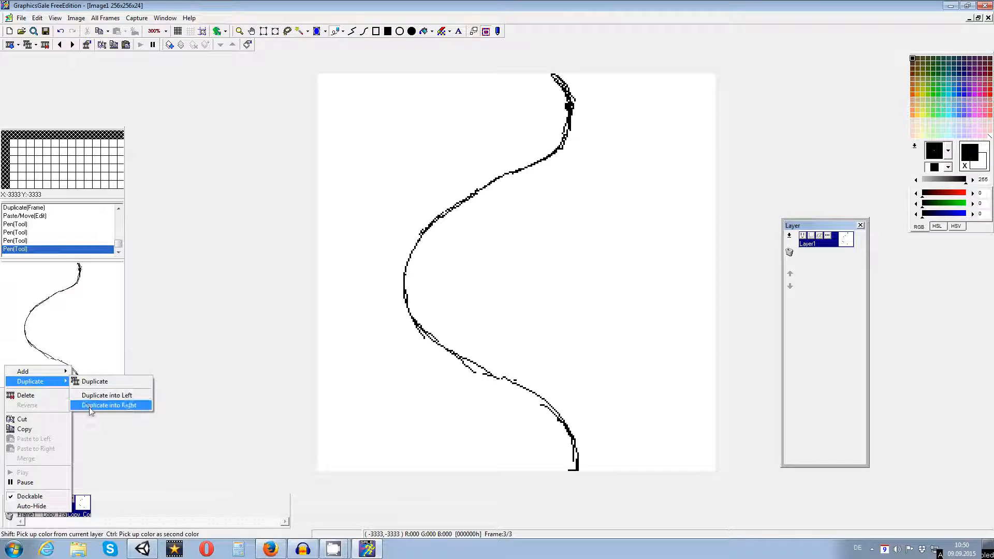
click(109, 405)
click(509, 337)
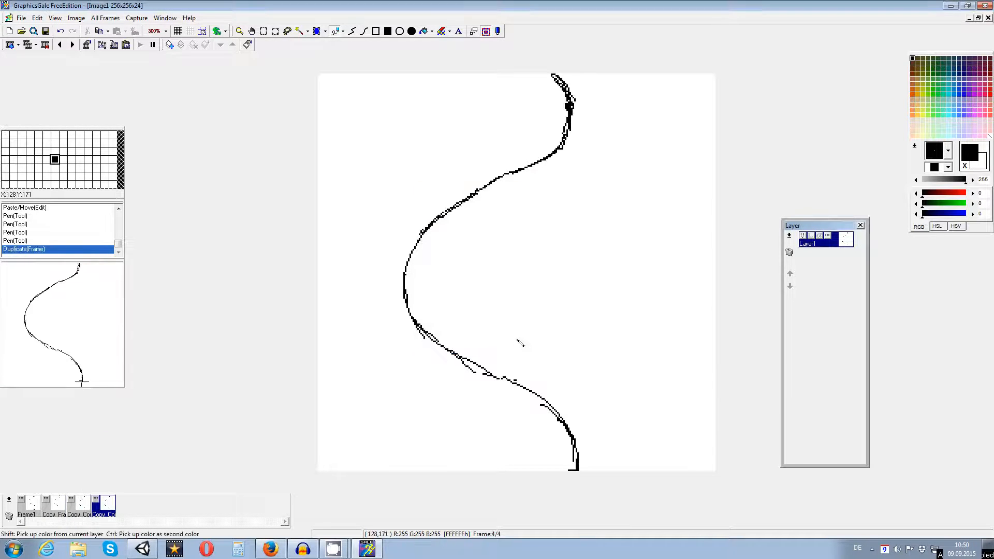
- Select the entire drawing in the fourth frame and shift it 32 pixels straight down
key(ctrl+a)
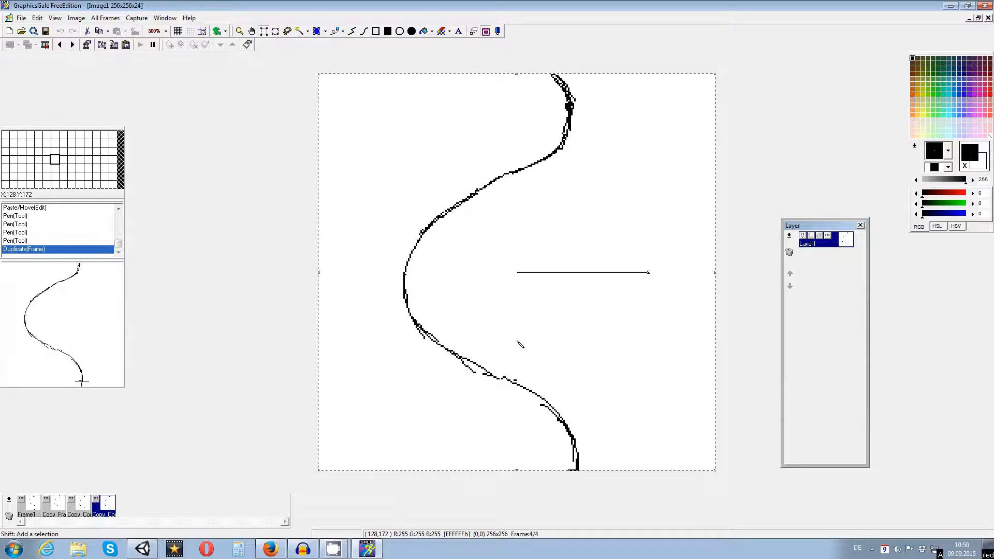
key(Down)
key(Down)
key(Down)
key(Down)
key(Down)
key(Down)
key(Down)
key(Down)
key(Down)
key(Down)
key(Down)
key(Down)
key(Down)
key(Down)
key(Down)
key(Down)
key(Down)
key(Down)
key(Down)
key(Down)
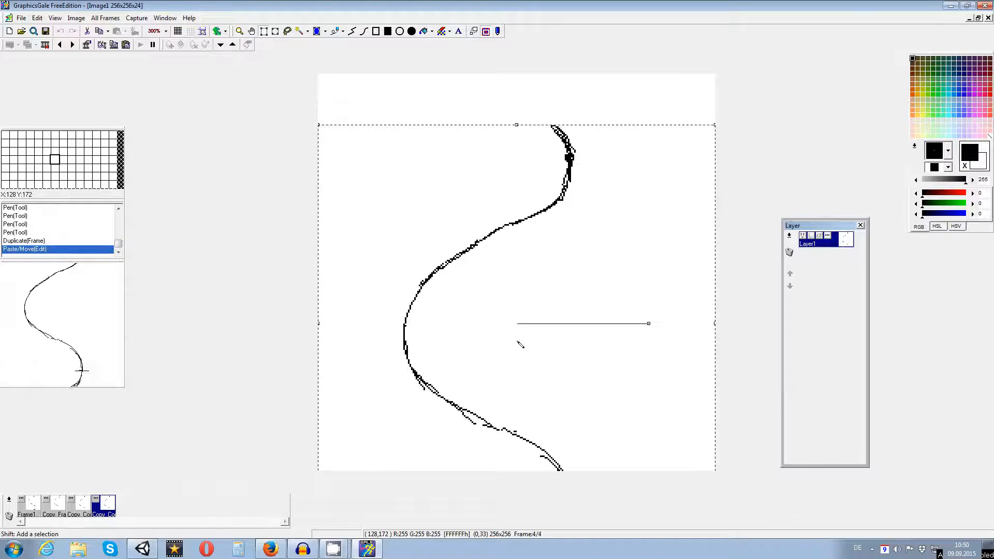
key(Up)
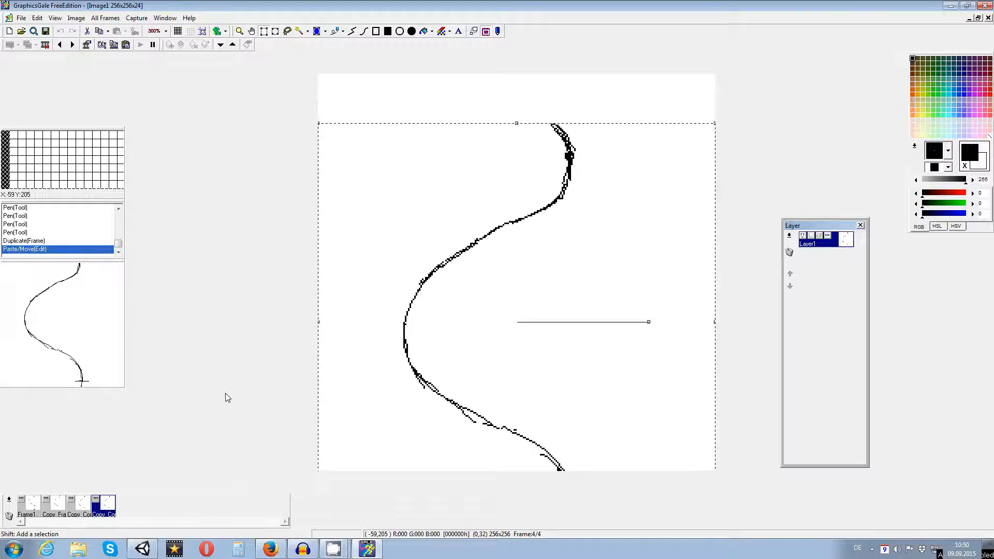
- Continue the fourth frame's curve with the Pen tool diagonally up and left to the upper canvas edge
click(336, 32)
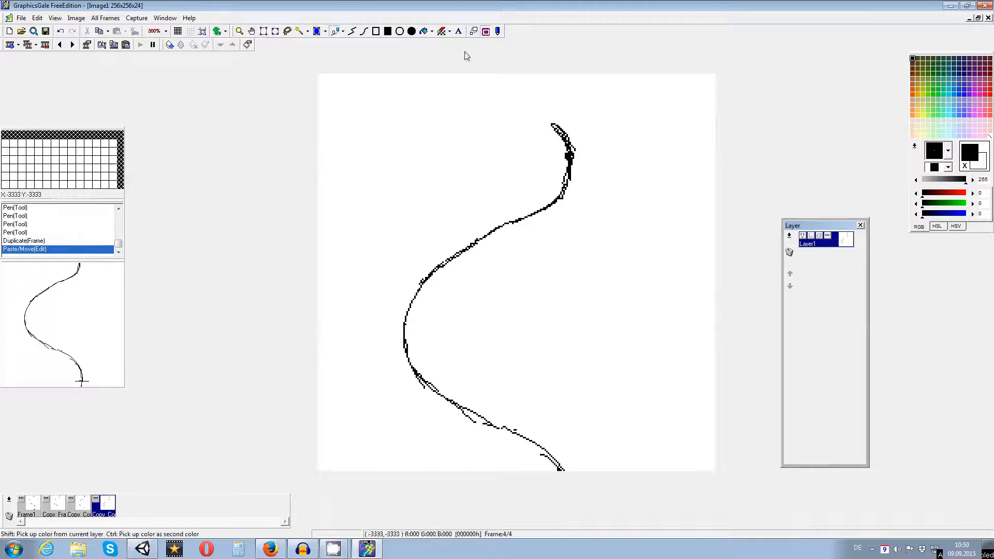
drag(564, 136, 550, 125)
drag(560, 132, 471, 74)
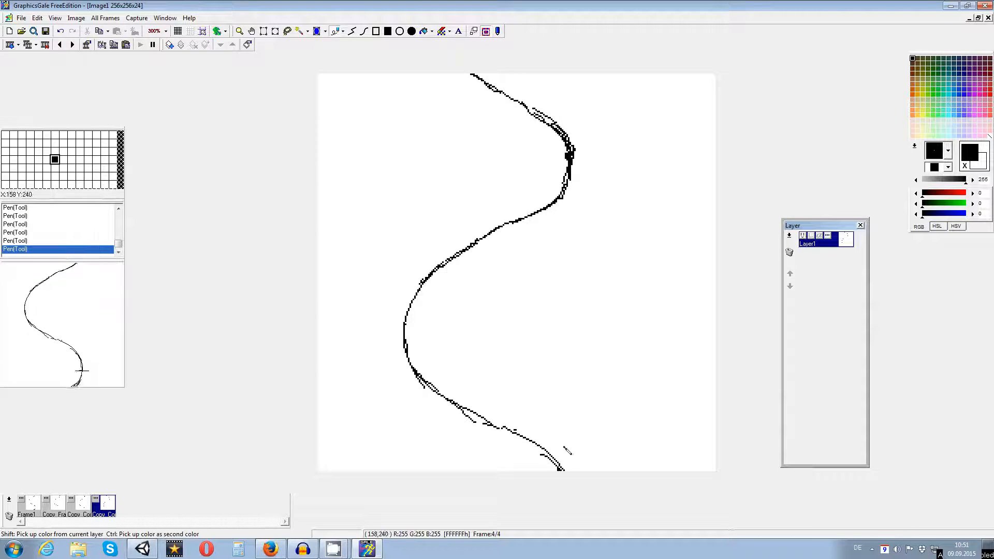
- Duplicate the fourth frame into a new frame on its right, accepting the proposed properties
right_click(25, 516)
mouse_move(62, 381)
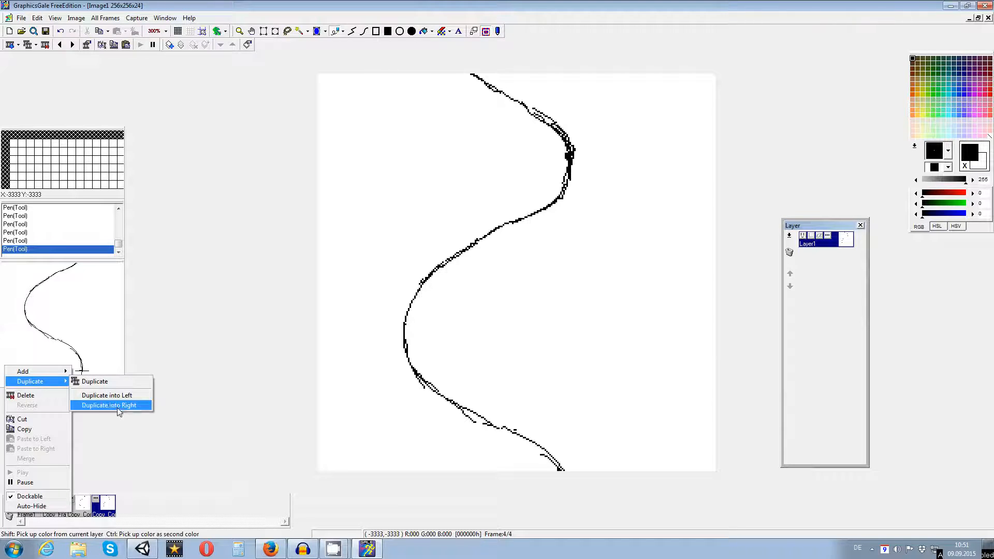
click(117, 407)
click(509, 338)
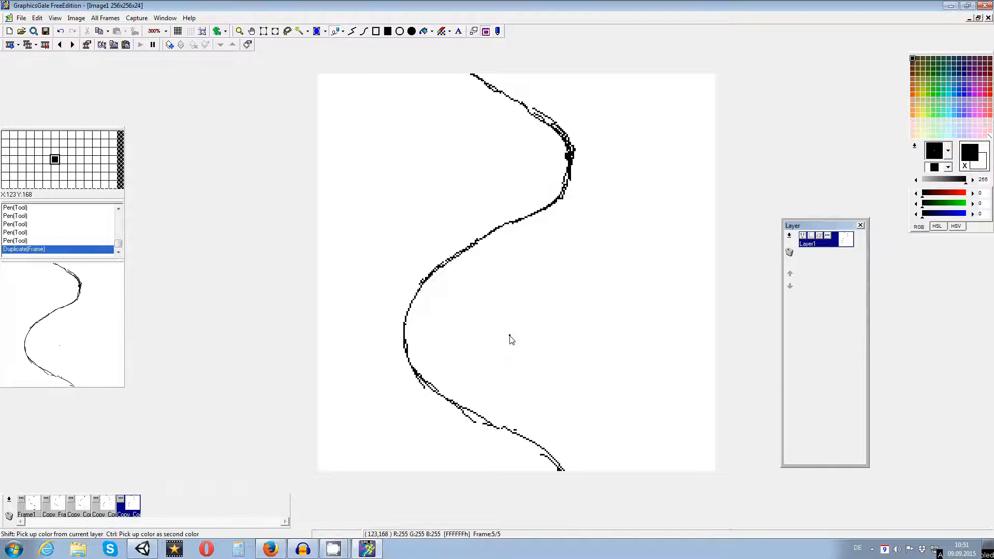
- Select the entire drawing in the fifth frame and shift it 30 pixels straight down
key(ctrl+a)
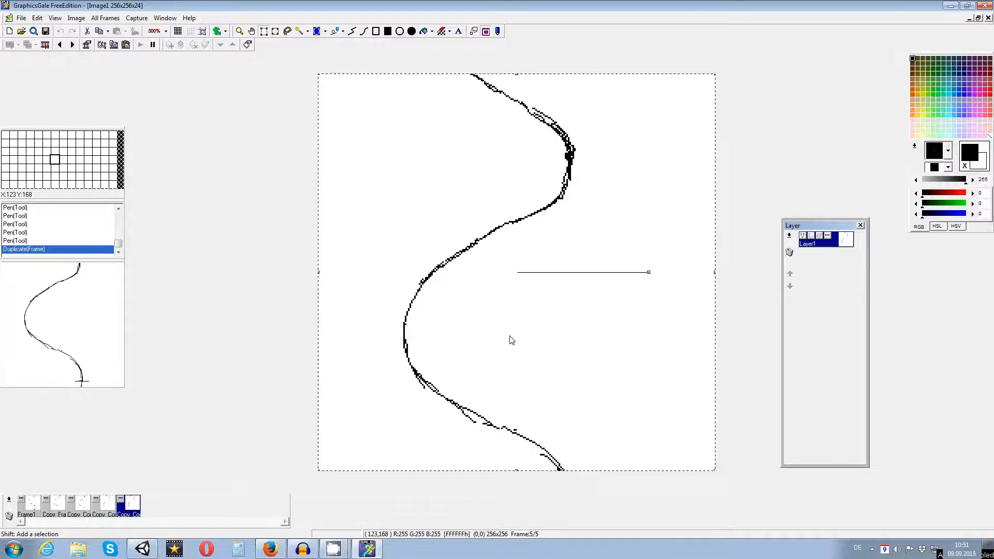
key(Down)
key(Down)
key(Down)
key(Down)
key(Down)
key(Down)
key(Down)
key(Down)
key(Down)
key(Down)
key(Down)
key(Down)
key(Down)
key(Down)
key(Down)
key(Down)
key(Down)
key(Down)
key(Down)
key(Down)
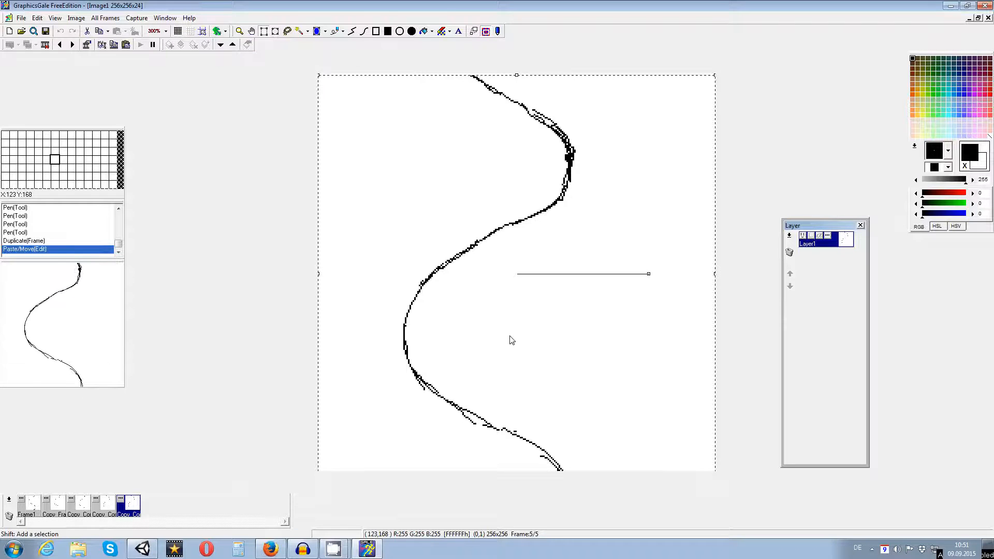
key(Down)
key(Down)
key(Down)
key(Down)
key(Down)
key(Down)
key(Down)
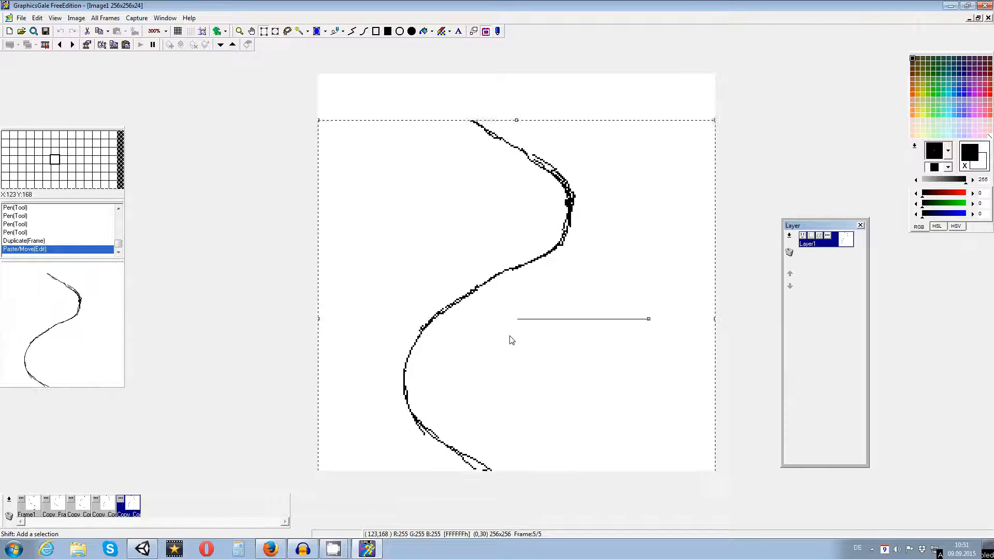
- Mark the left turning point with a short vertical pen stroke and extend the fifth frame's curve up and left to the upper canvas edge
click(342, 31)
click(331, 31)
click(335, 31)
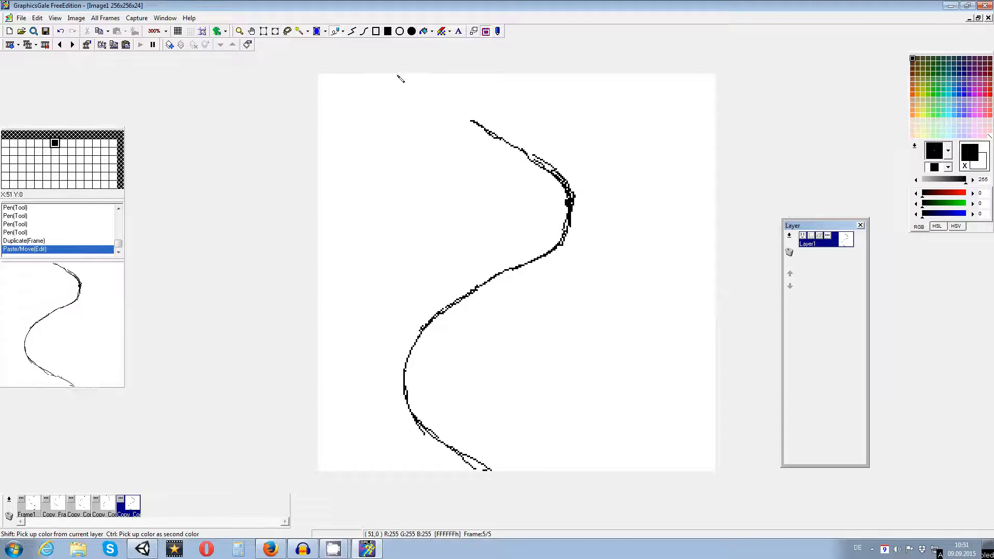
drag(399, 75, 399, 87)
drag(478, 123, 449, 104)
drag(409, 76, 419, 83)
mouse_move(469, 121)
mouse_down()
mouse_move(412, 78)
mouse_move(494, 136)
mouse_up()
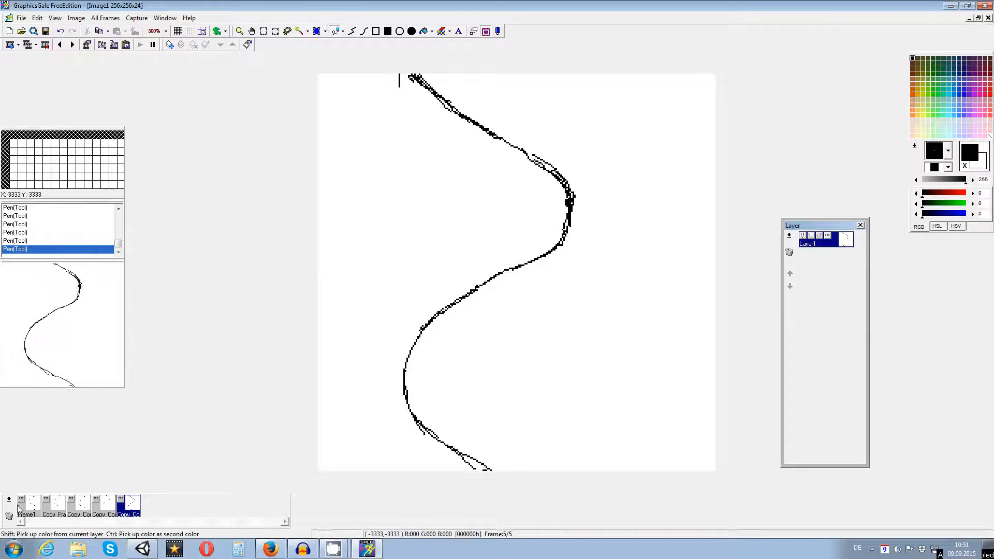
- Duplicate the fifth frame into a new frame on its right, accepting the proposed properties
right_click(5, 366)
mouse_move(42, 378)
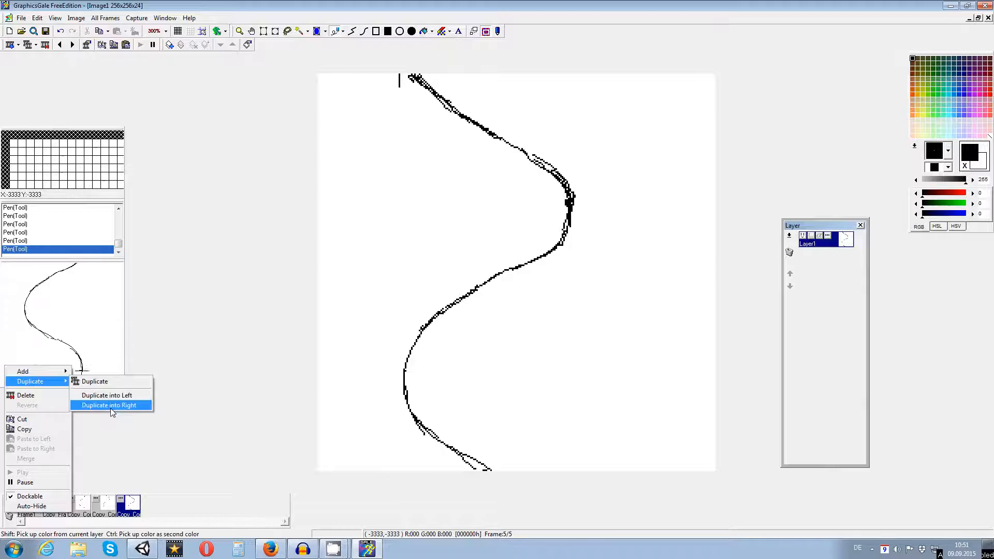
click(111, 406)
click(507, 337)
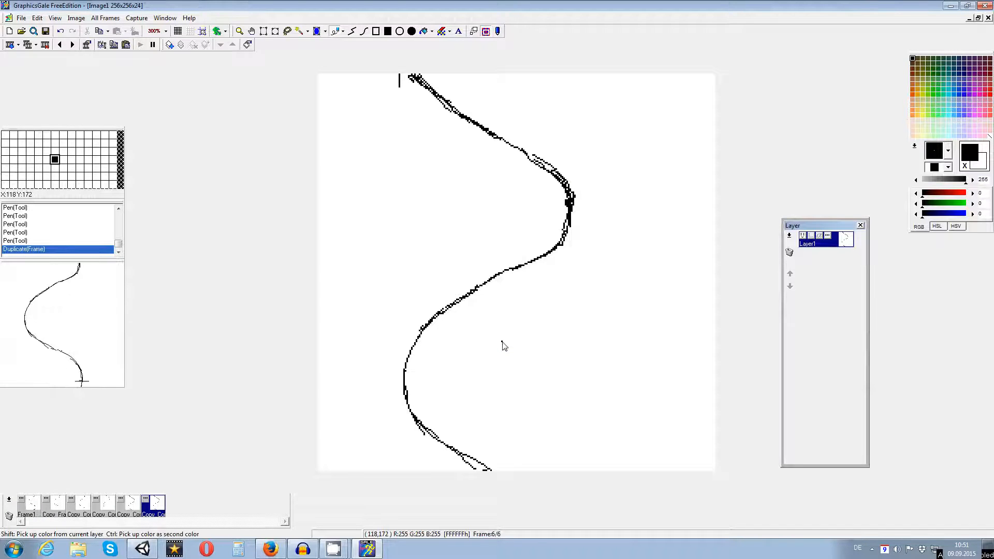
- Float the whole drawing in the sixth frame and shift it 28 pixels straight down
key(ctrl+v)
key(Down)
key(Down)
key(Down)
key(Down)
key(Down)
key(Down)
key(Down)
key(Down)
key(Down)
key(Down)
key(Down)
key(Down)
key(Down)
key(Down)
key(Down)
key(Down)
key(Down)
key(Down)
key(Down)
key(Down)
key(Down)
key(Down)
key(Down)
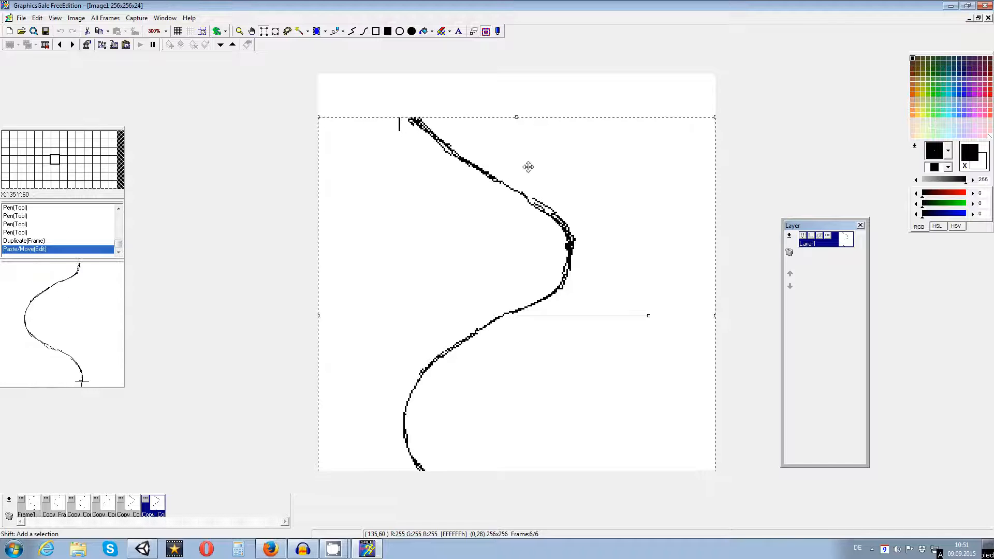
- Bend the sixth frame's curve upward at the left turning point and draw it to the upper canvas edge with the Pen tool
click(335, 31)
drag(413, 118, 402, 75)
mouse_move(404, 74)
mouse_down()
mouse_move(404, 91)
mouse_move(414, 74)
mouse_up()
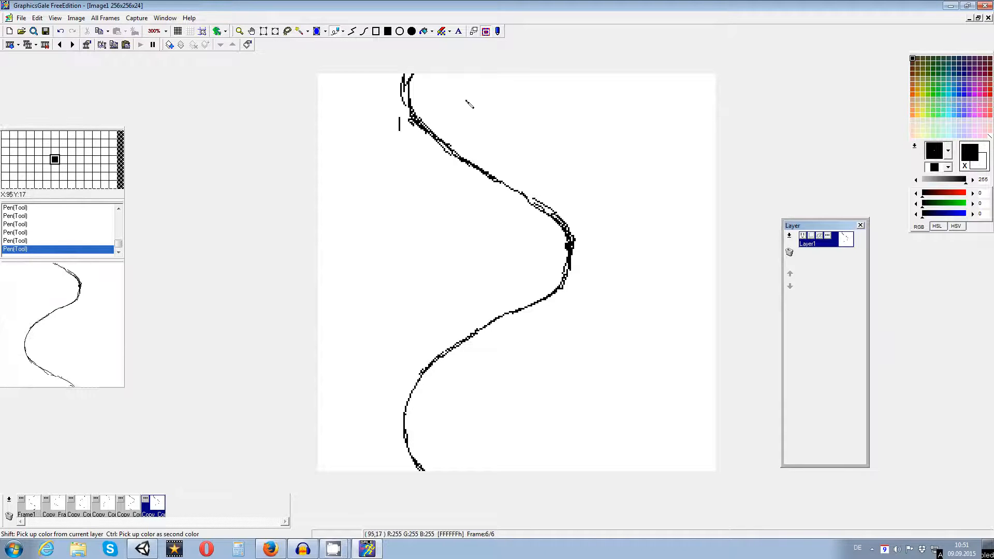
- Duplicate the sixth frame into a new frame on its right, accepting the proposed properties
right_click(10, 507)
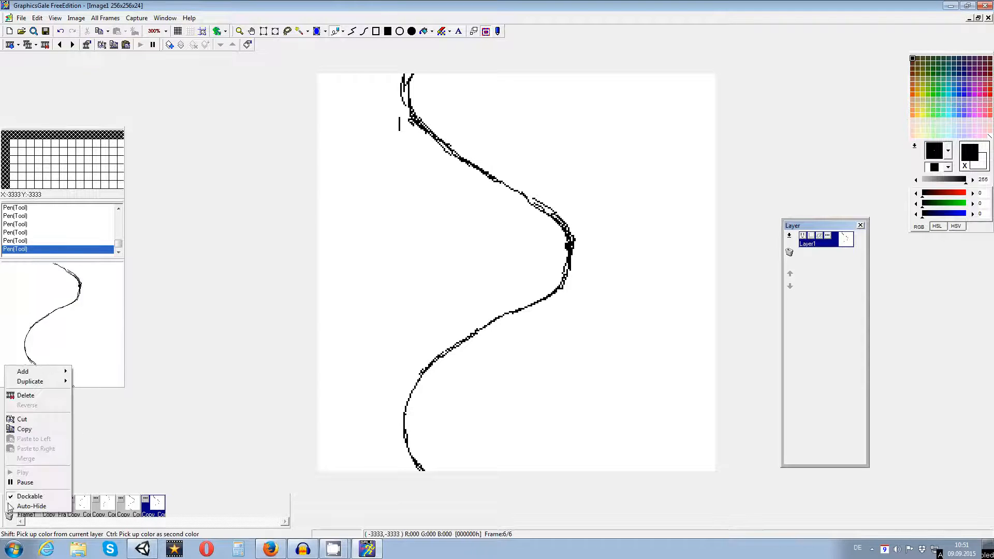
mouse_move(47, 381)
click(92, 406)
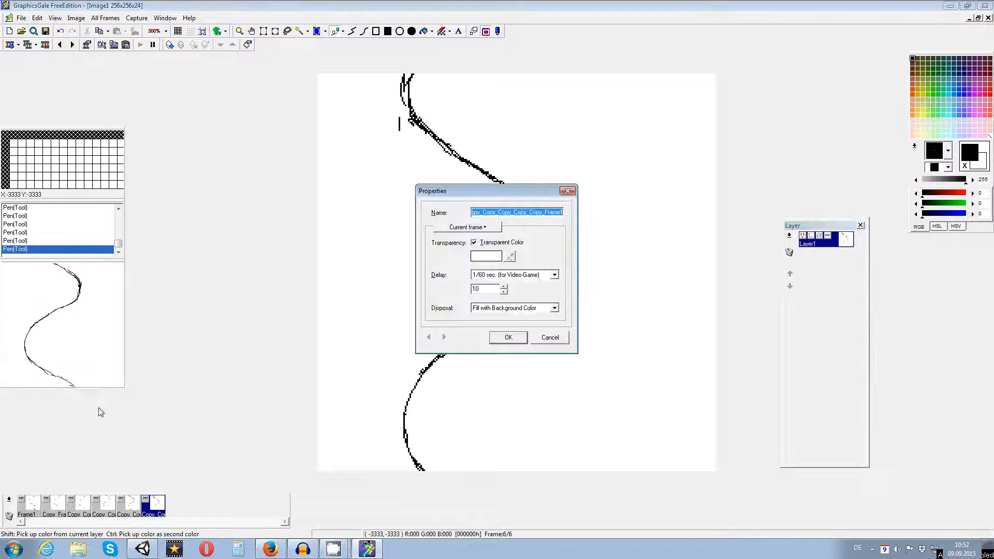
click(508, 337)
- Shift the whole drawing in the seventh frame 28 pixels straight down
key(Down)
key(Down)
key(Down)
key(Down)
key(Down)
key(Down)
key(Down)
key(Down)
key(Down)
key(Down)
key(Down)
key(Down)
key(Down)
key(Down)
key(Down)
key(Down)
key(Down)
key(Down)
key(Down)
key(Down)
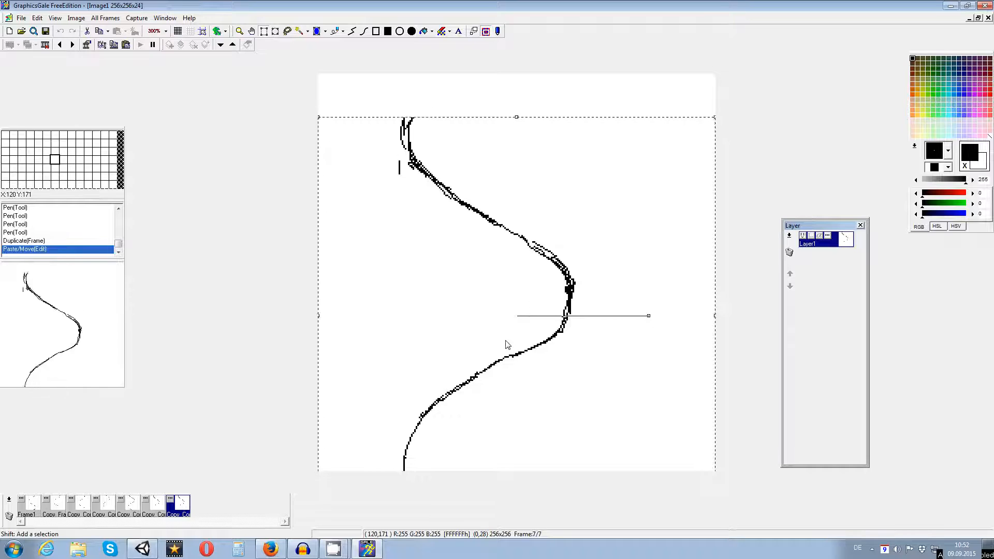
- Continue the seventh frame's curve with the Pen tool, sweeping up and right from the left bend to the upper canvas edge
click(335, 32)
drag(409, 135, 412, 116)
mouse_move(406, 134)
mouse_down()
mouse_move(417, 103)
mouse_move(411, 122)
mouse_move(473, 74)
mouse_up()
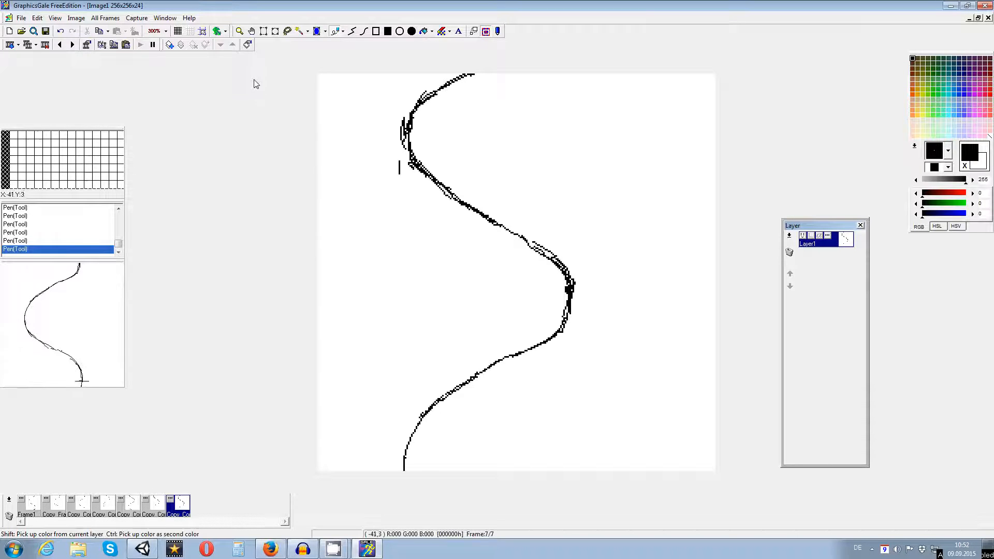
- Turn on onion skinning to show the previous frame's curve faintly behind the current frame
click(219, 32)
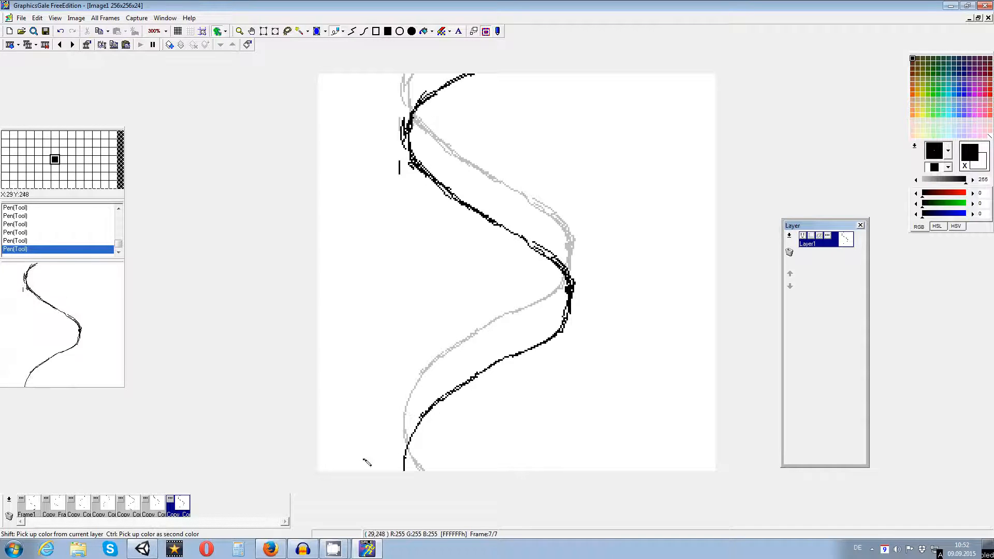
- Open the sixth frame and set onion skinning to Both, covering the previous and the following frame
click(163, 504)
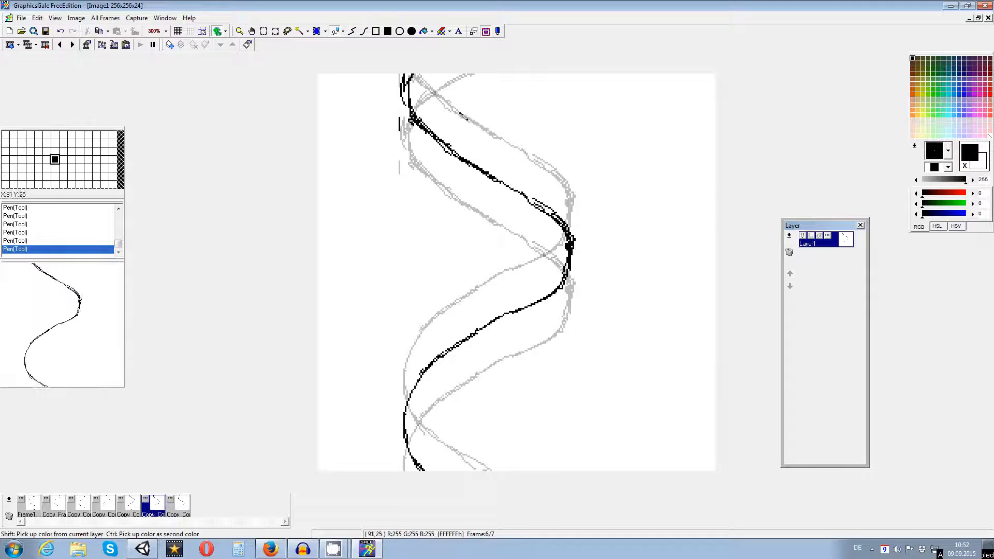
click(226, 31)
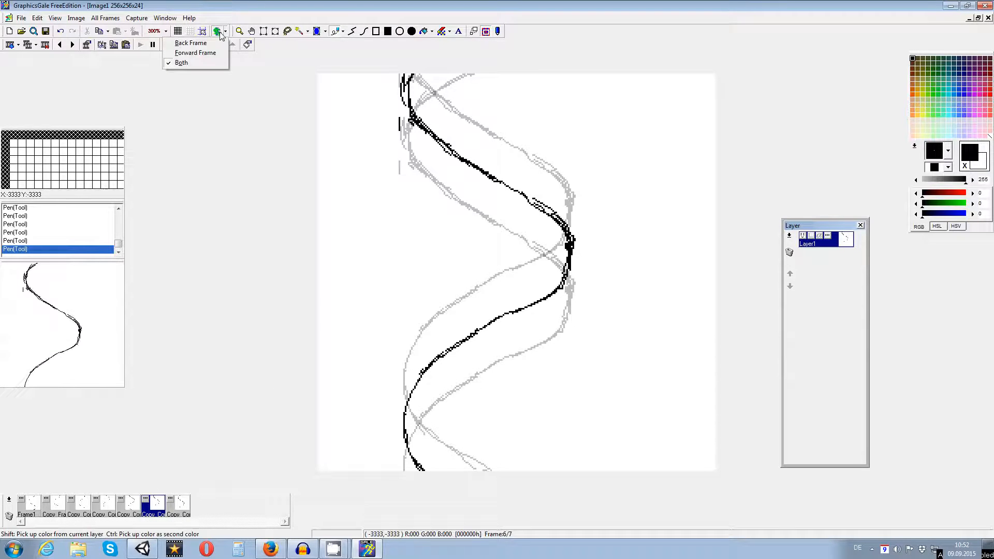
click(192, 63)
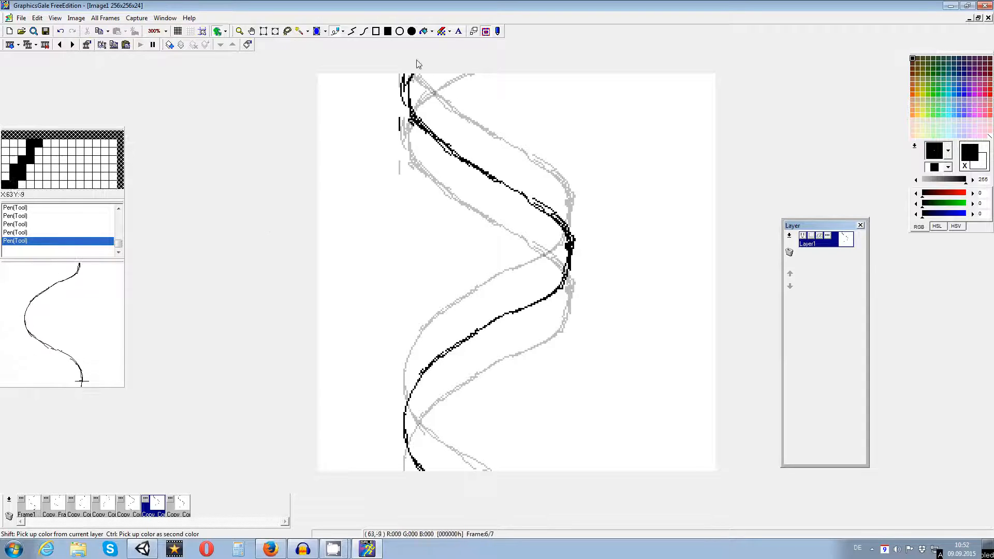
- Examine the curve frame by frame from the second to the seventh, and compare the first frame with the seventh
click(55, 513)
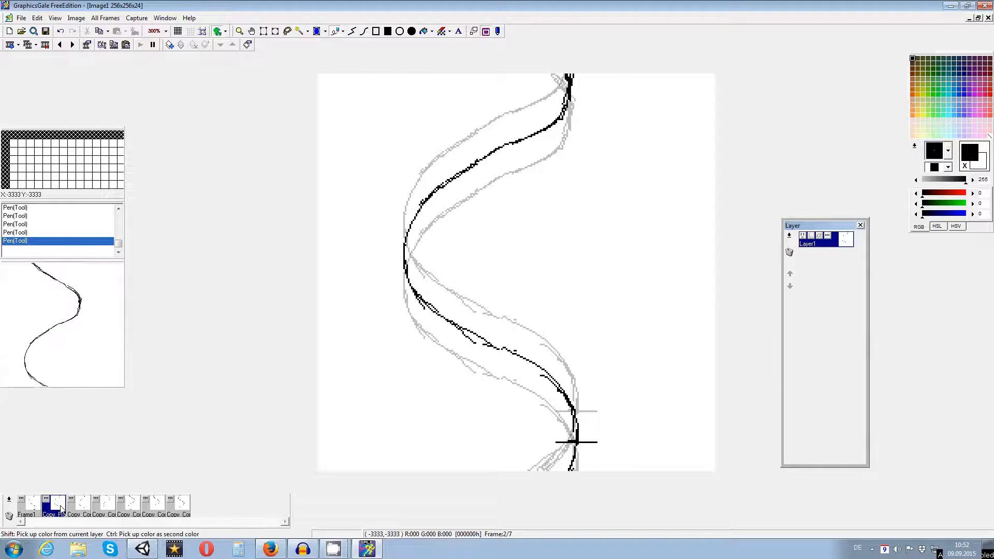
click(82, 506)
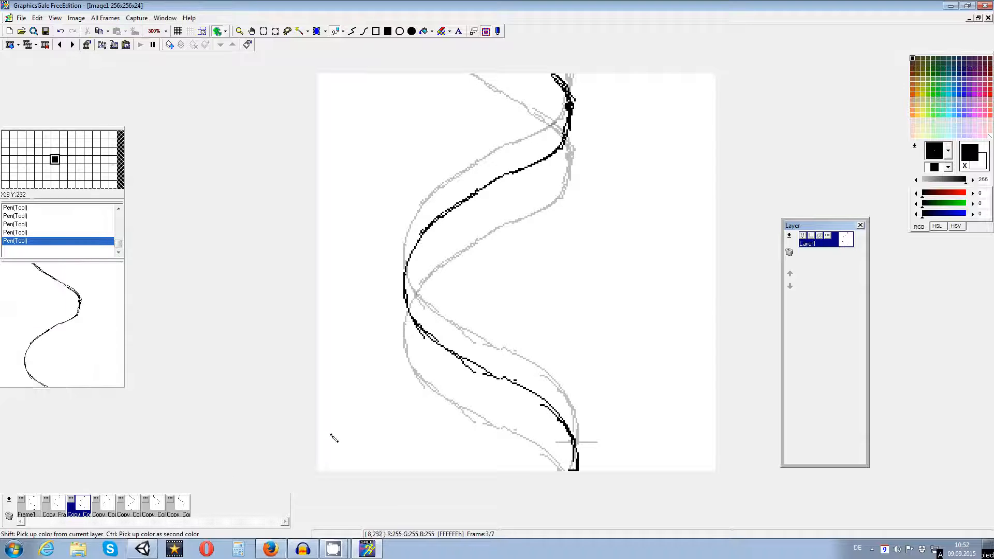
click(107, 503)
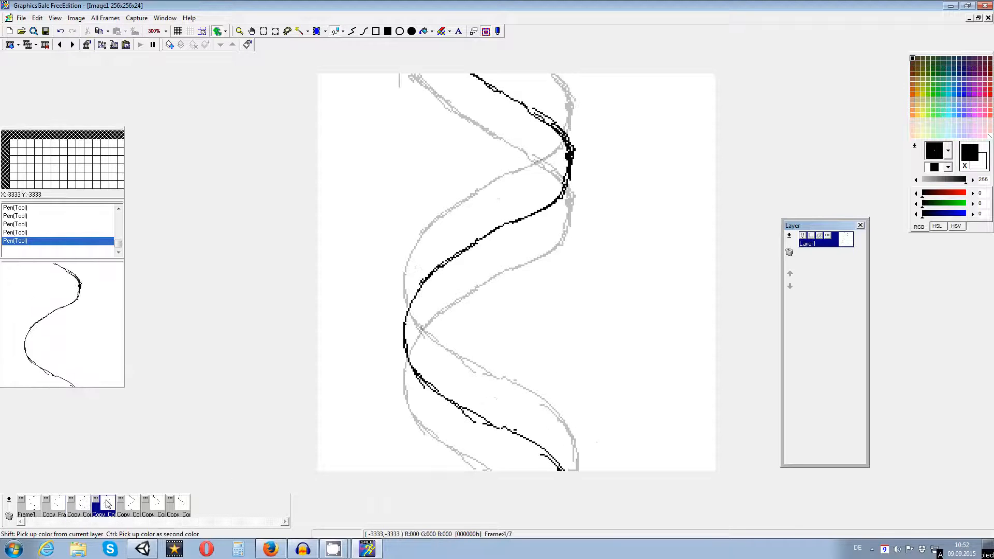
click(131, 508)
click(154, 515)
click(182, 512)
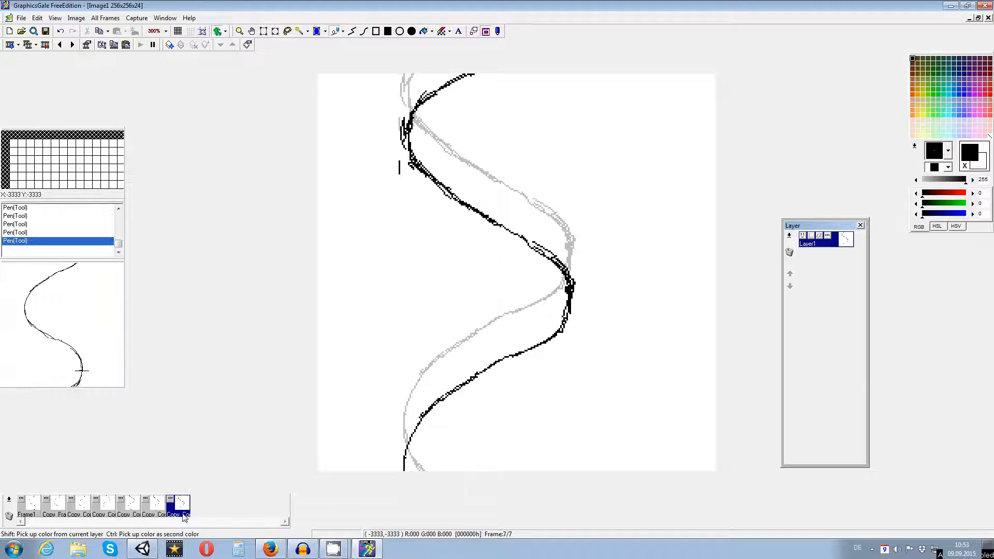
click(34, 511)
click(182, 513)
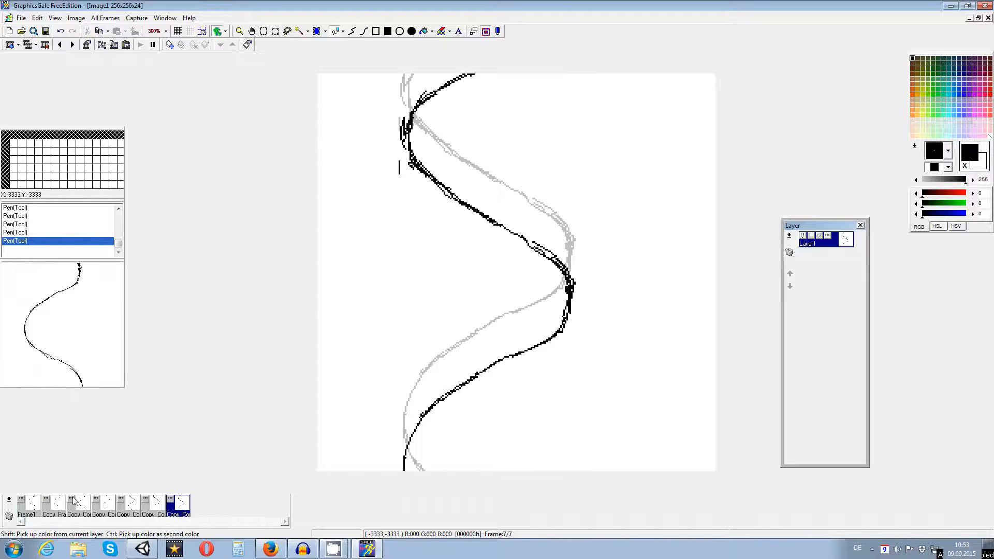
click(33, 509)
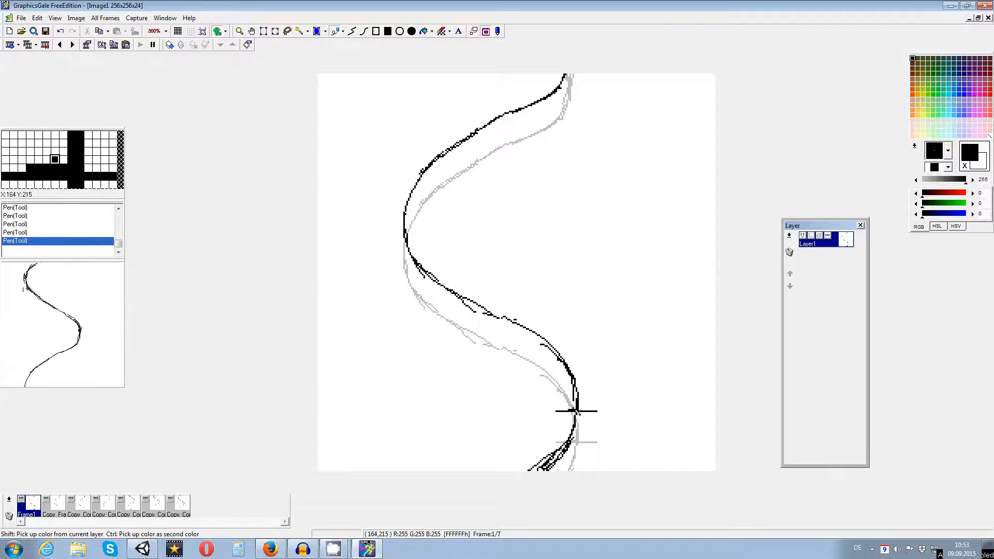
click(181, 505)
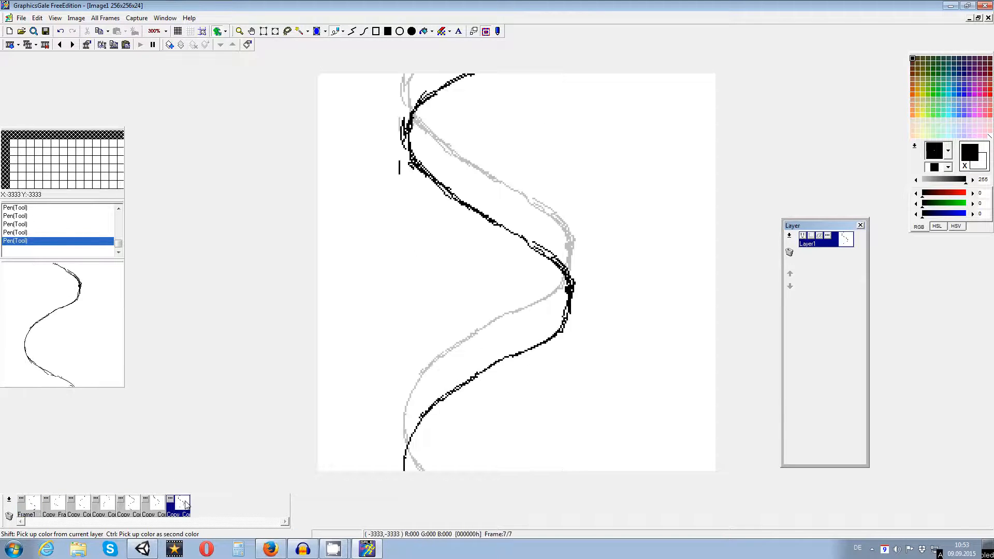
- Duplicate the seventh frame into a new frame on its right, accepting the proposed properties
right_click(11, 505)
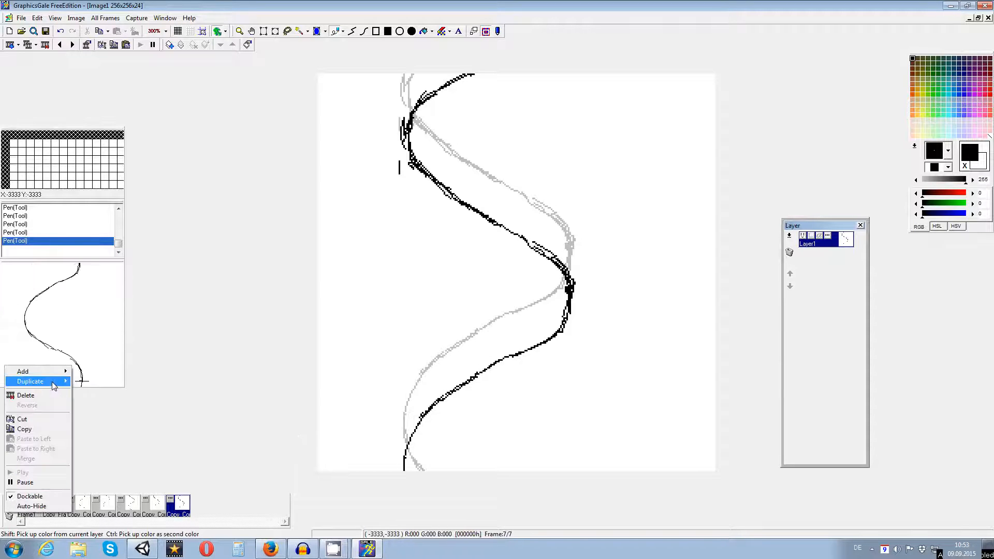
click(96, 406)
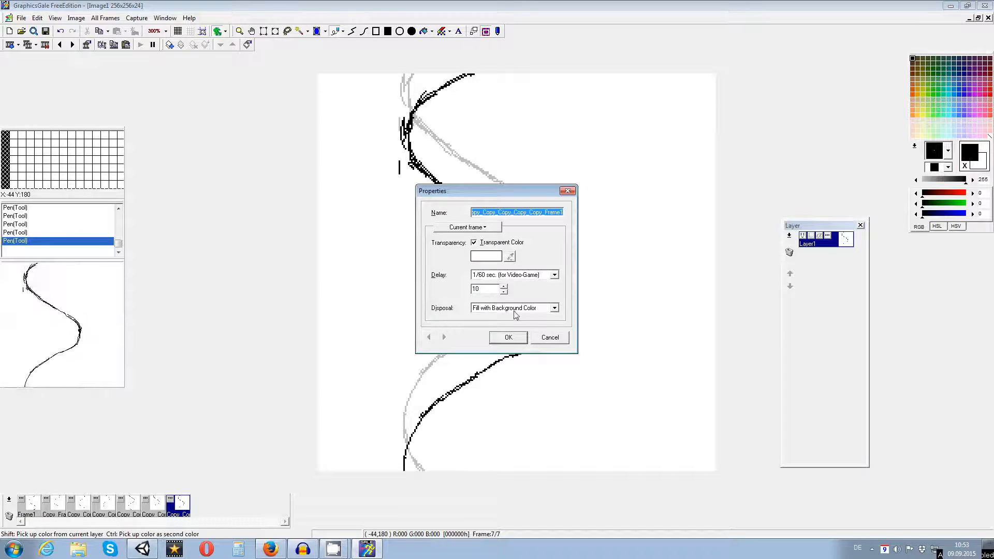
click(521, 334)
- Shift the whole drawing in the eighth frame 29 pixels straight down
key(ctrl+a)
key(Down)
key(Down)
key(Down)
key(Down)
key(Down)
key(Down)
key(Down)
key(Down)
key(Down)
key(Down)
key(Down)
key(Down)
key(Down)
key(Down)
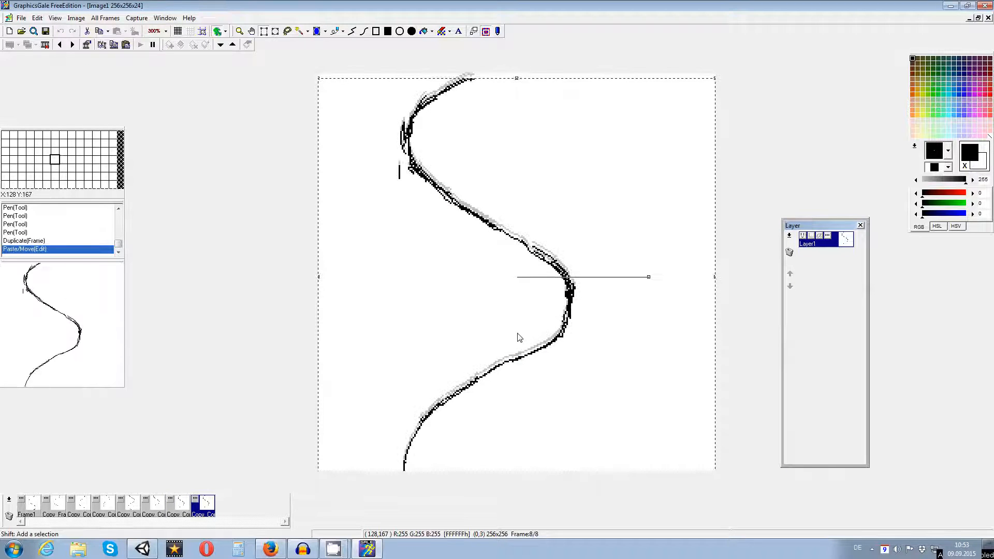
key(Down)
key(Down)
key(Down)
key(Down)
key(Down)
key(Down)
key(Down)
key(Down)
key(Down)
key(Down)
key(Down)
key(Down)
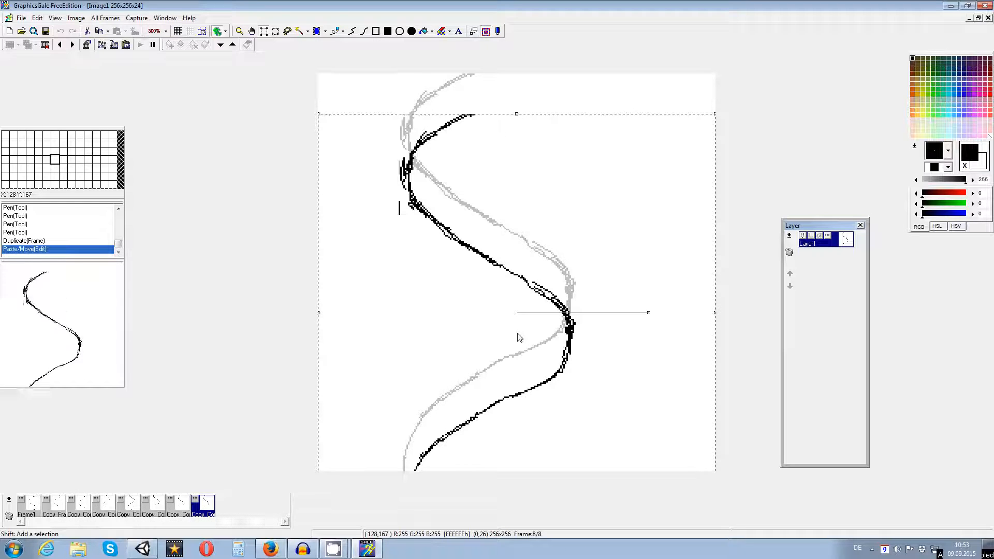
key(Down)
key(Down)
key(Down)
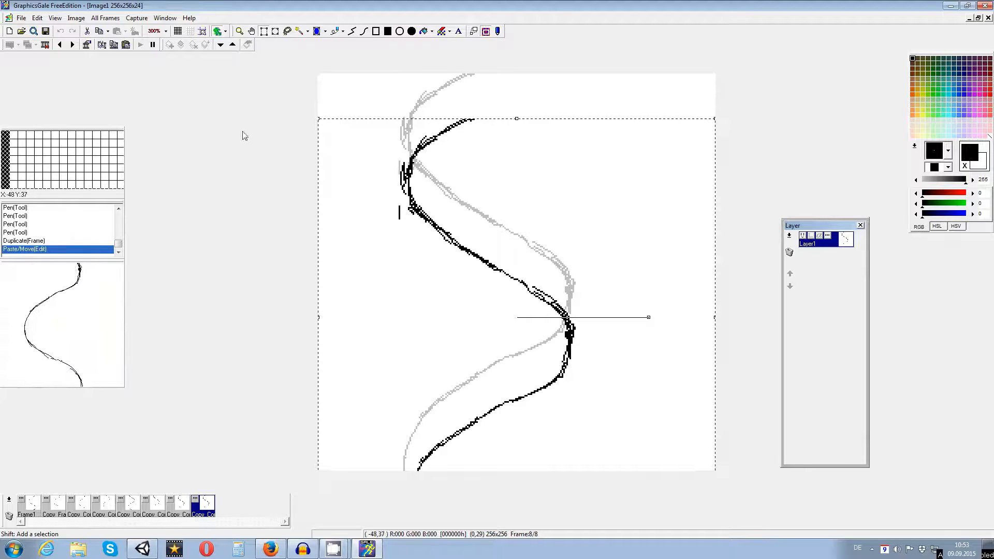
- Extend the eighth frame's curve with the Pen tool up and right to the upper canvas edge, and compare it with the first frame
click(334, 32)
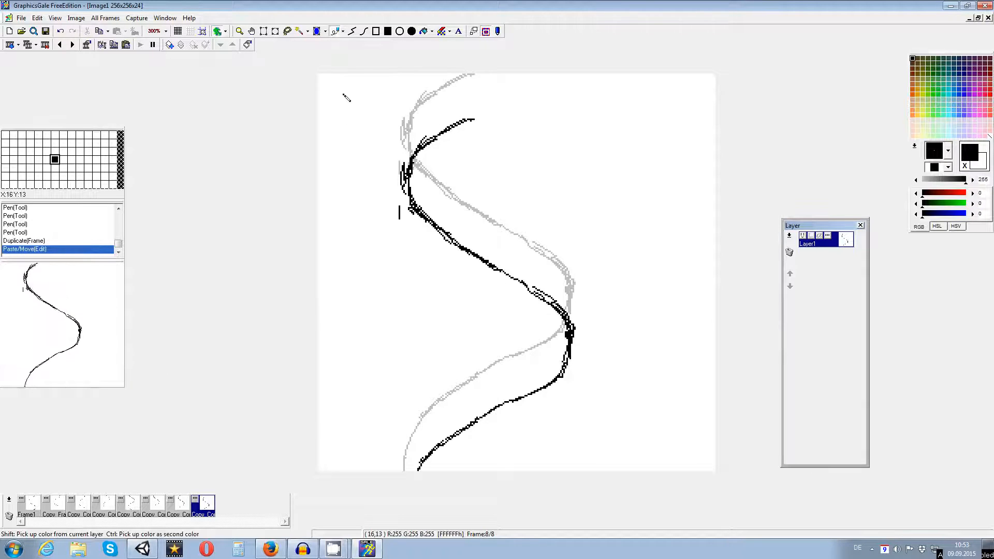
drag(475, 119, 565, 74)
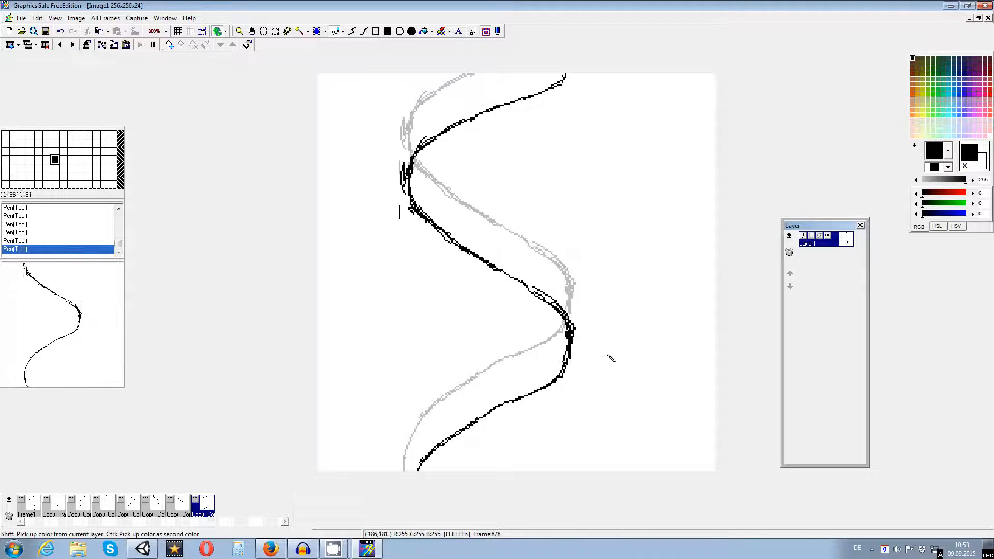
click(21, 509)
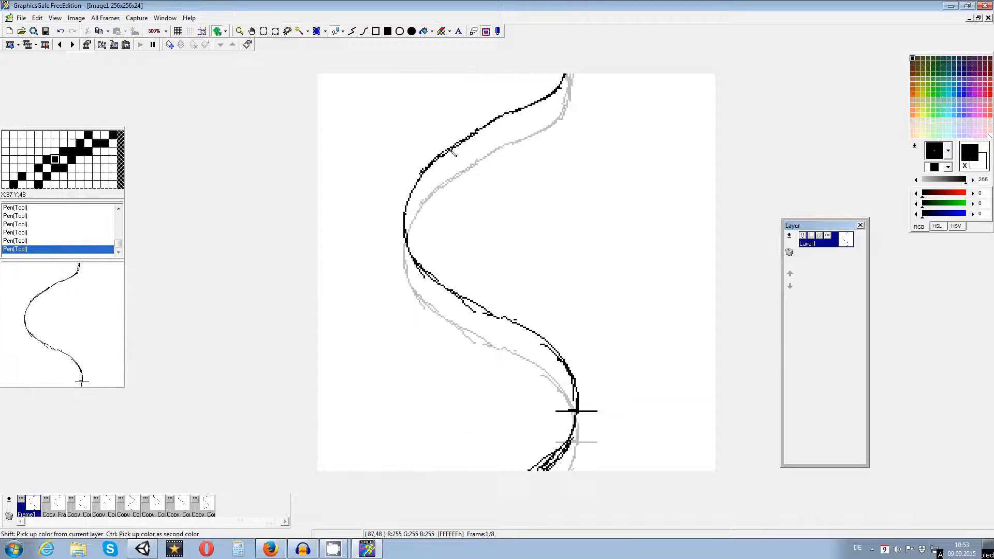
click(208, 504)
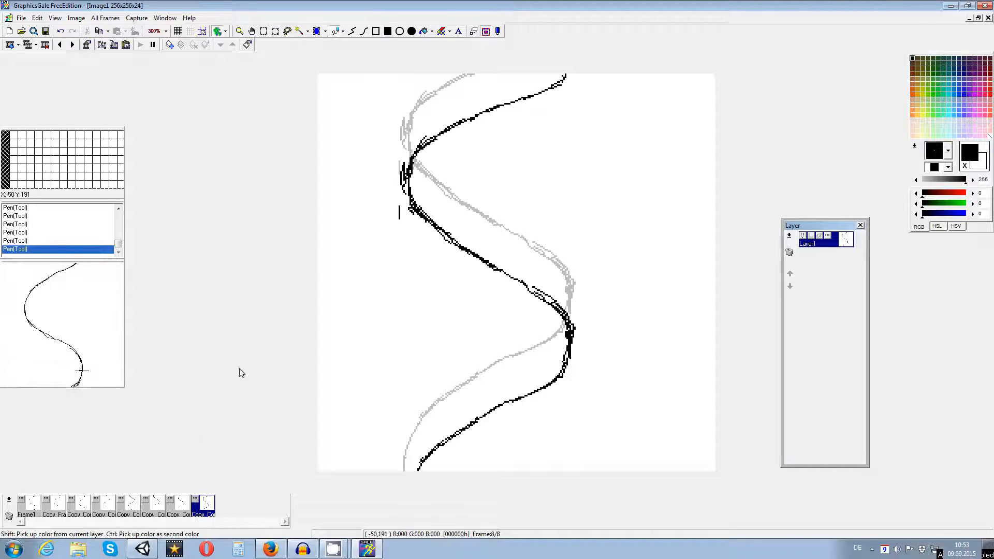
- Add a new layer above the curve in the first frame, accepting the proposed properties
click(32, 505)
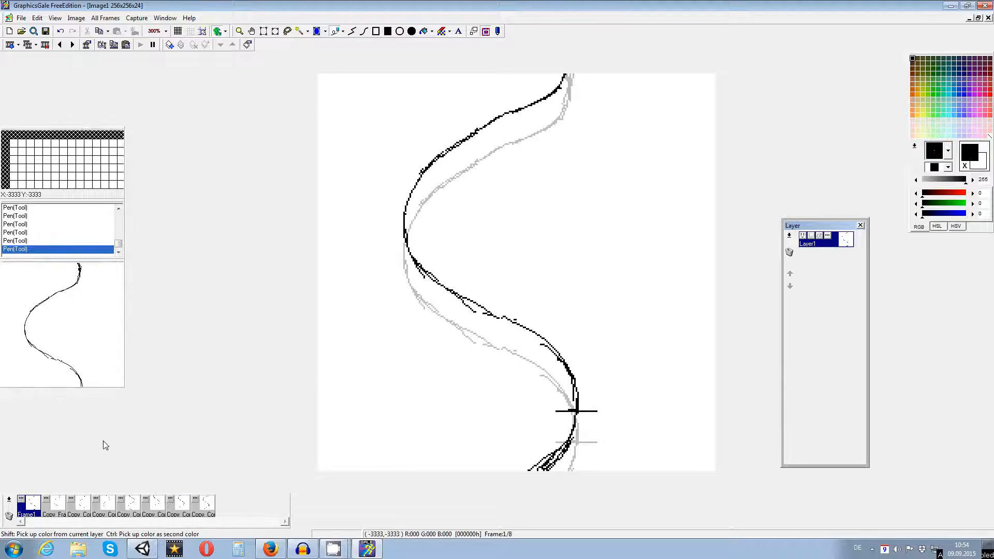
click(792, 238)
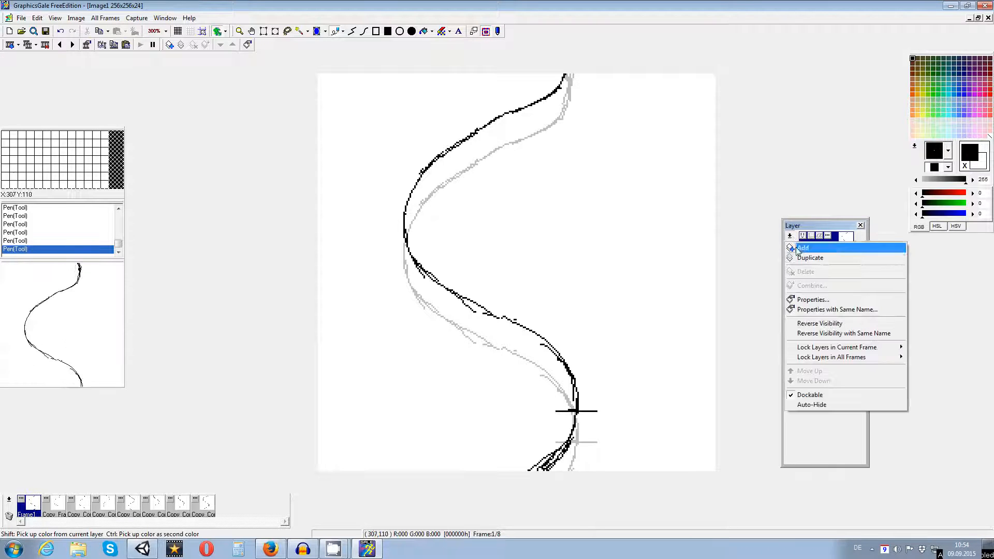
click(810, 251)
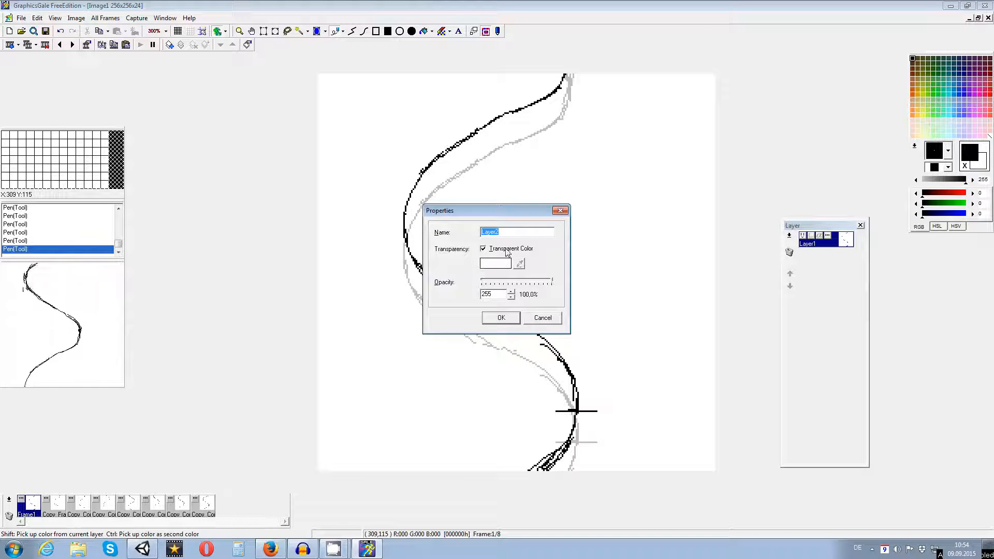
click(501, 318)
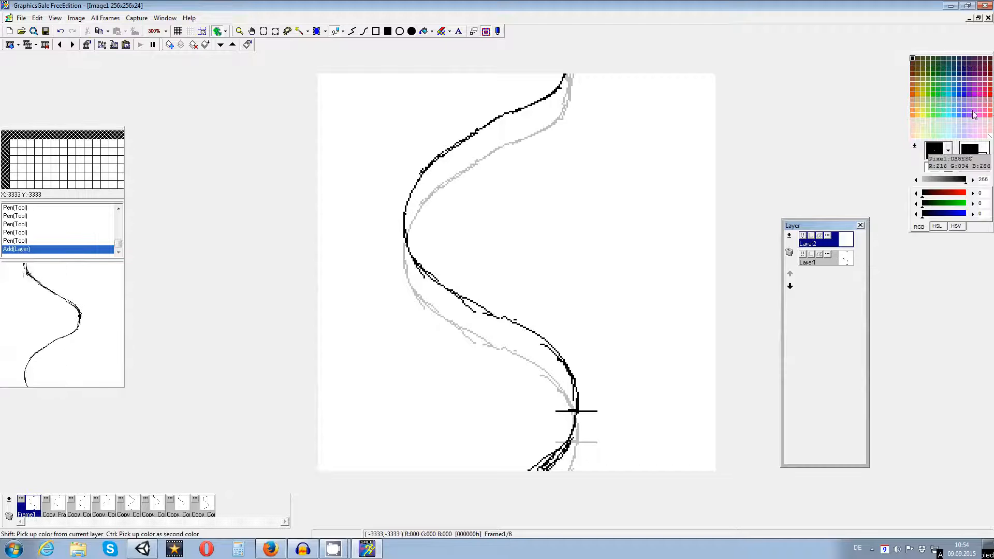
- Draw cyan (77, 253, 252) horizontal guide lines across the curve above its left bend and above its lower right bend, with matching marks at the left canvas edge
click(949, 114)
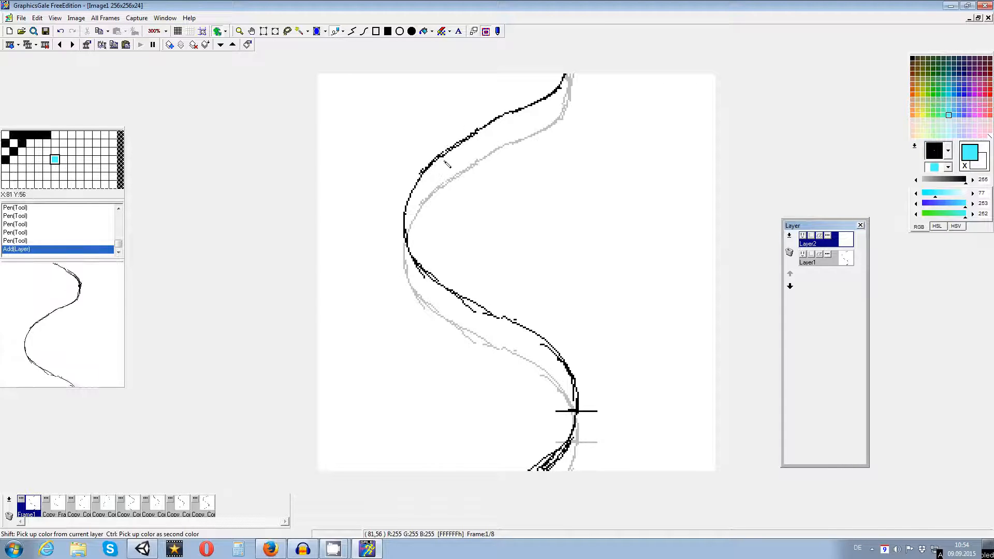
drag(400, 176, 459, 176)
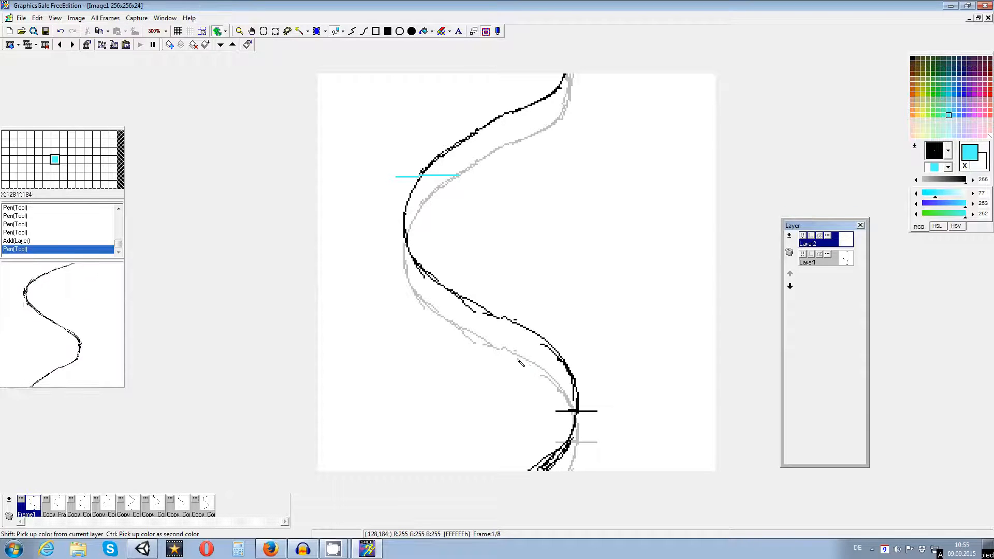
drag(520, 363, 639, 361)
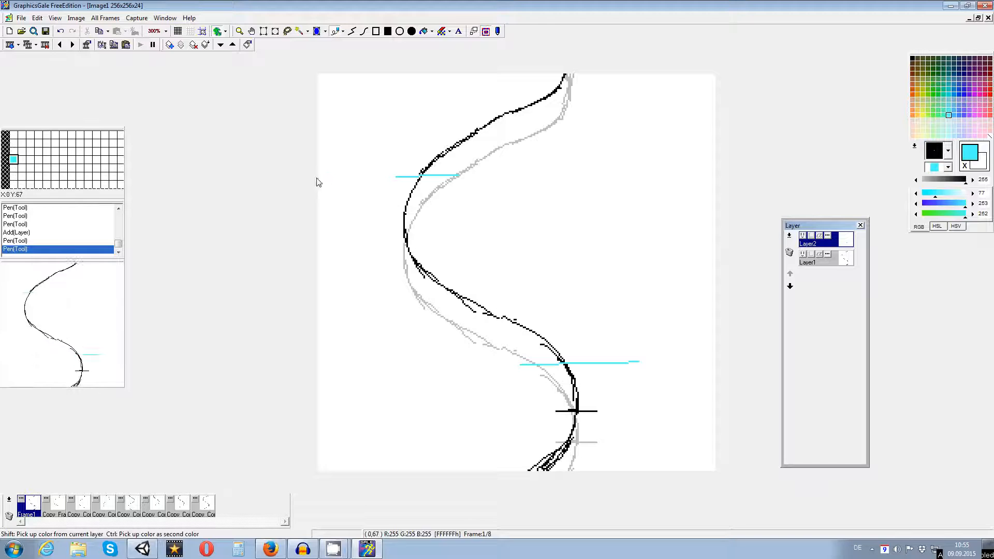
drag(325, 175, 318, 174)
drag(318, 367, 342, 366)
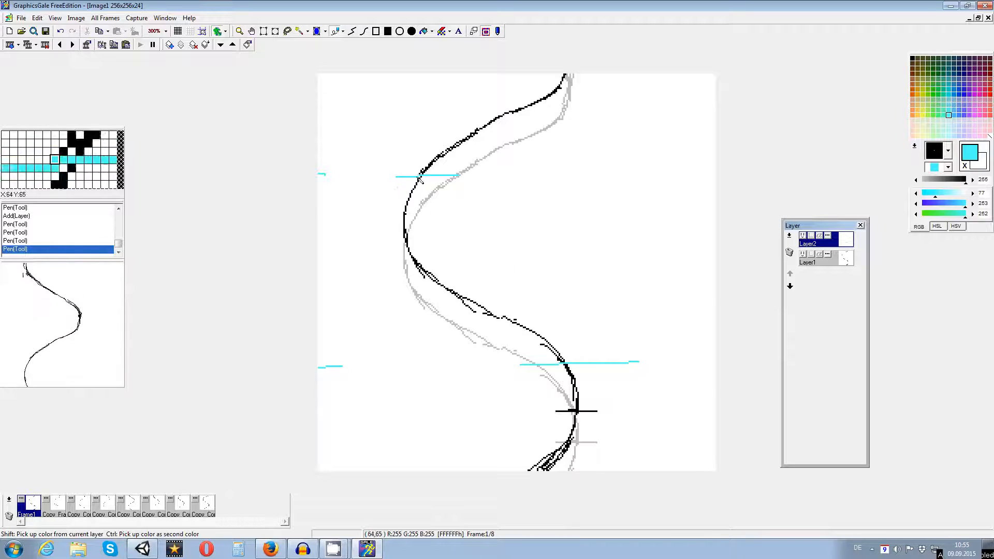
- Outline the ghost's body in cyan around the curve, with a round head between the guides at the left bend and a tail tapering to the lower guide
drag(399, 178, 391, 180)
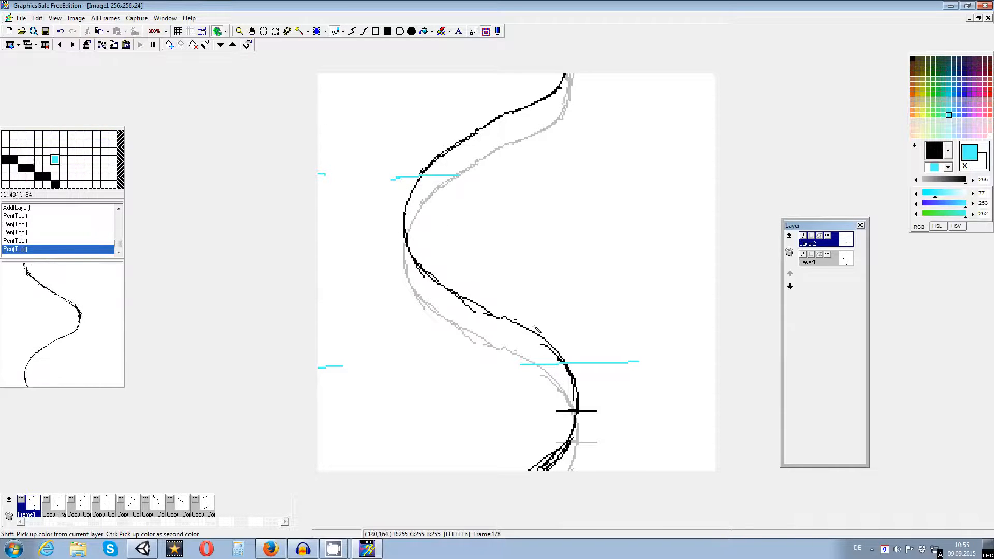
mouse_move(398, 178)
mouse_down()
mouse_move(357, 215)
mouse_move(377, 186)
mouse_move(353, 224)
mouse_up()
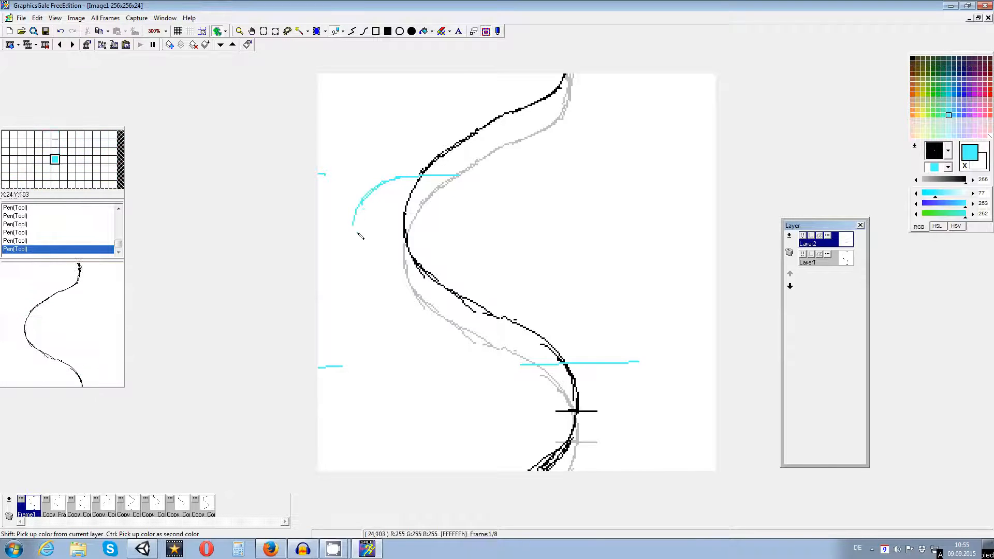
drag(418, 173, 464, 189)
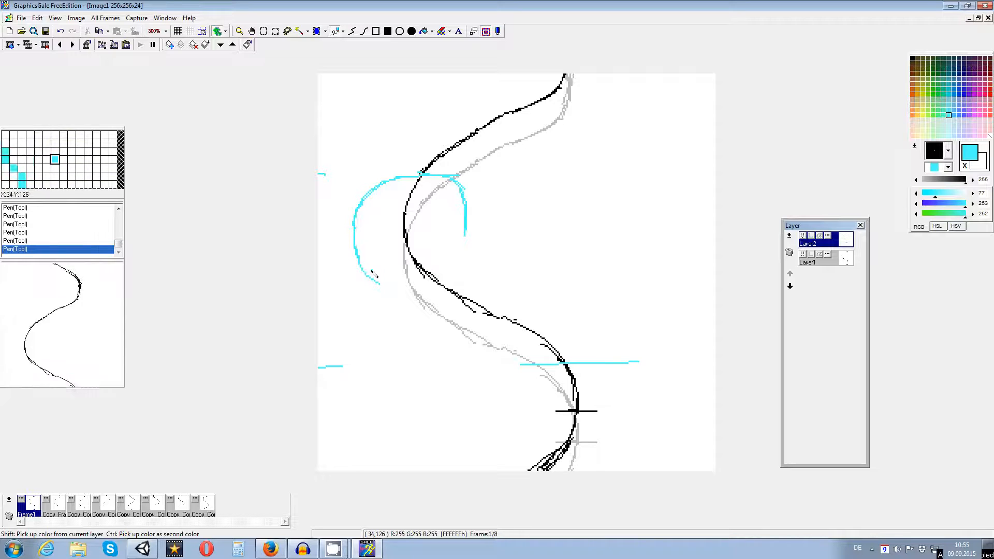
mouse_move(395, 296)
mouse_down()
mouse_move(493, 337)
mouse_move(439, 324)
mouse_move(433, 318)
mouse_move(532, 342)
mouse_move(559, 361)
mouse_up()
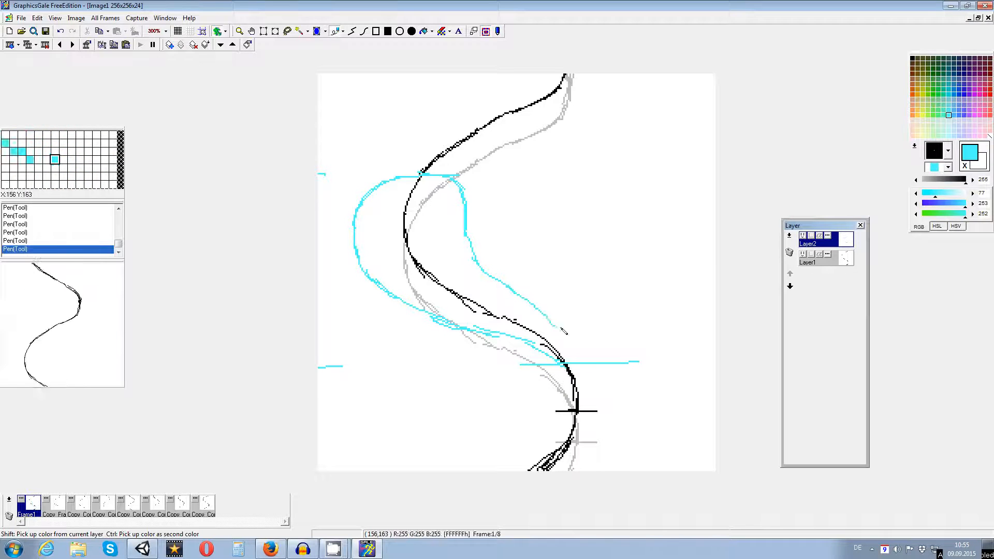
drag(569, 351, 567, 362)
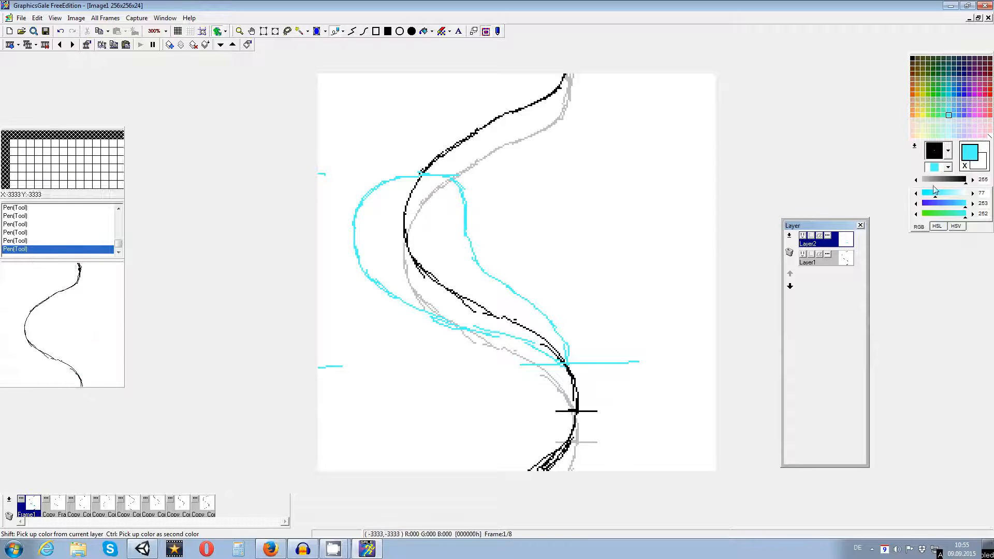
- Flood-fill the ghost outline with the same cyan, and switch to the second frame
click(424, 31)
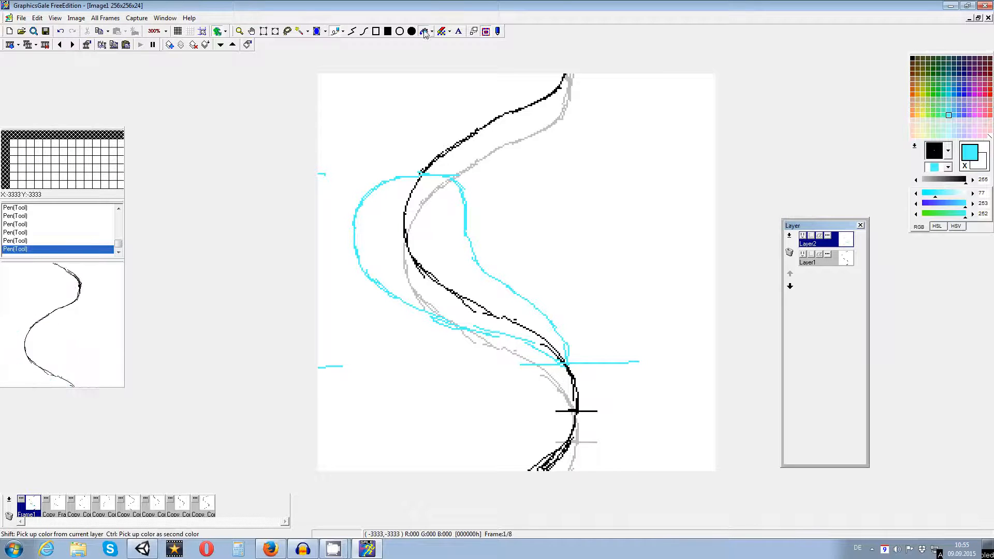
click(432, 194)
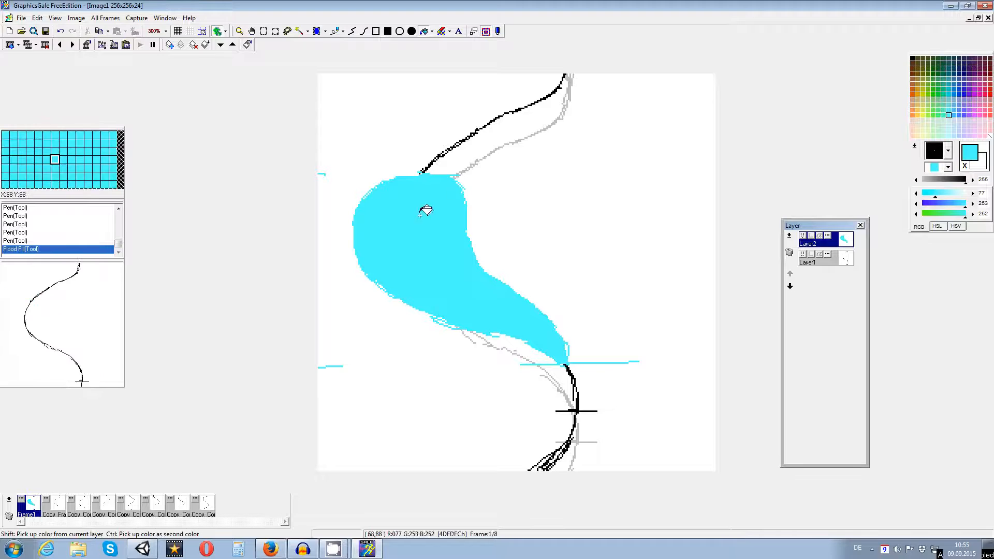
click(57, 506)
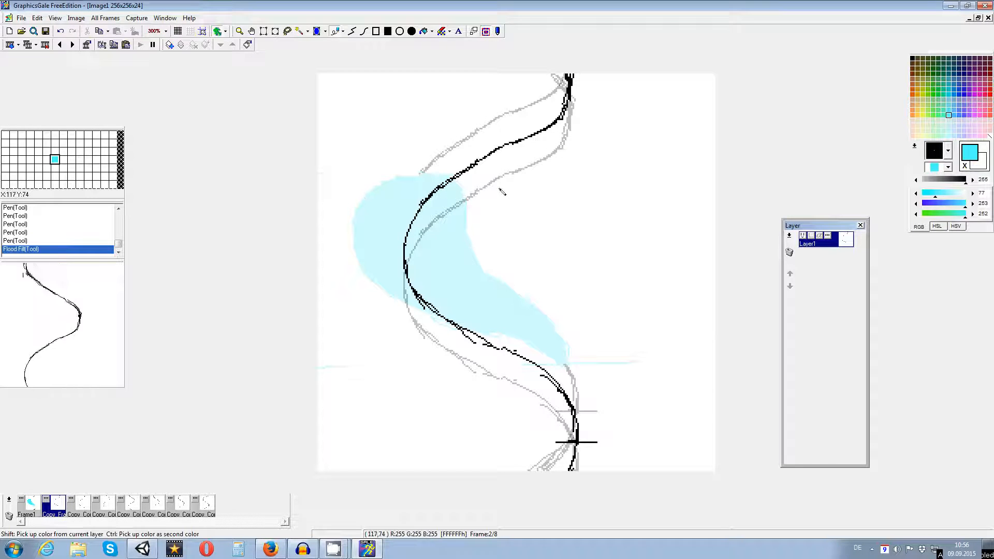
- Outline the second frame's ghost in cyan around the curve, with a head reaching over the bend and a tail tapering to the lower guide
mouse_move(454, 176)
mouse_down()
mouse_move(440, 175)
mouse_move(492, 183)
mouse_move(505, 205)
mouse_move(488, 250)
mouse_up()
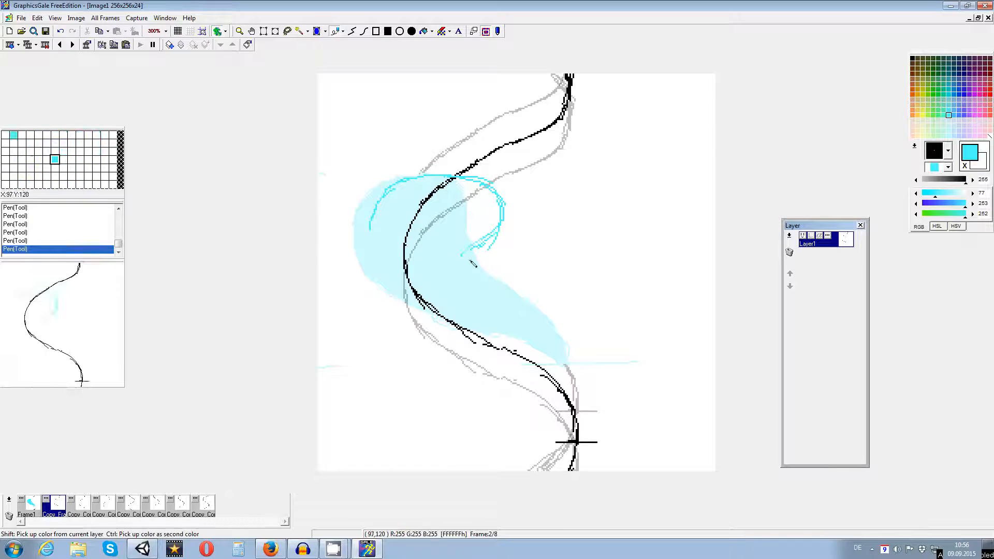
drag(377, 202, 378, 291)
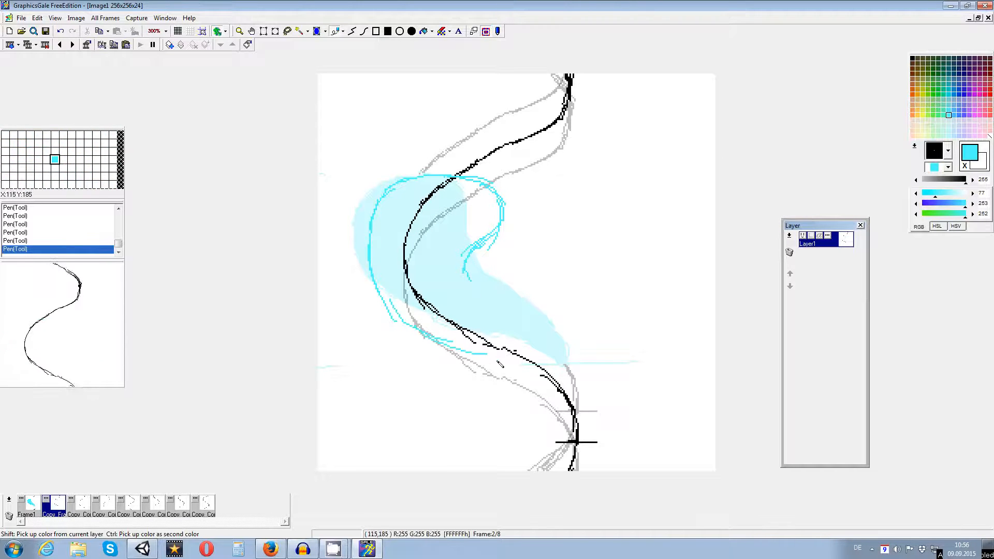
drag(472, 348, 536, 370)
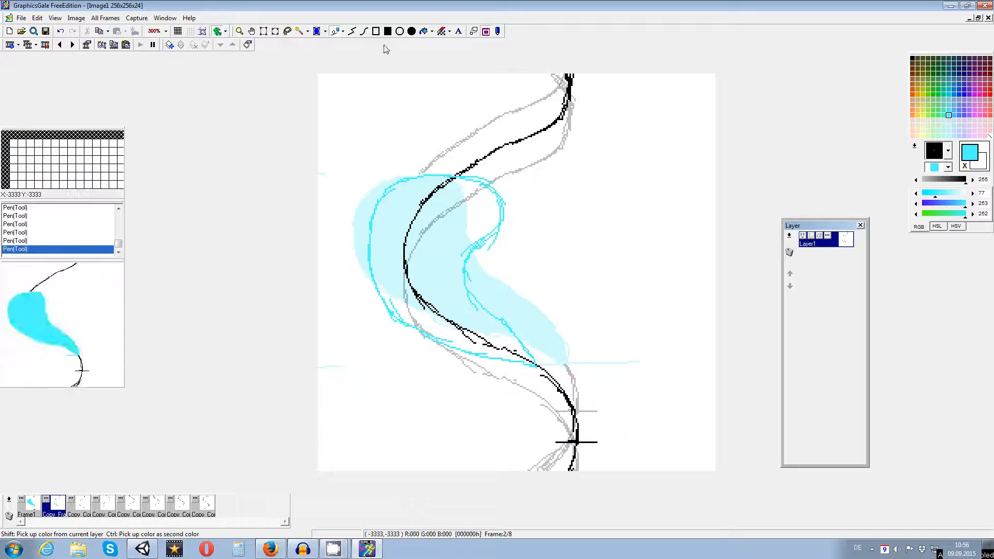
click(425, 32)
click(441, 255)
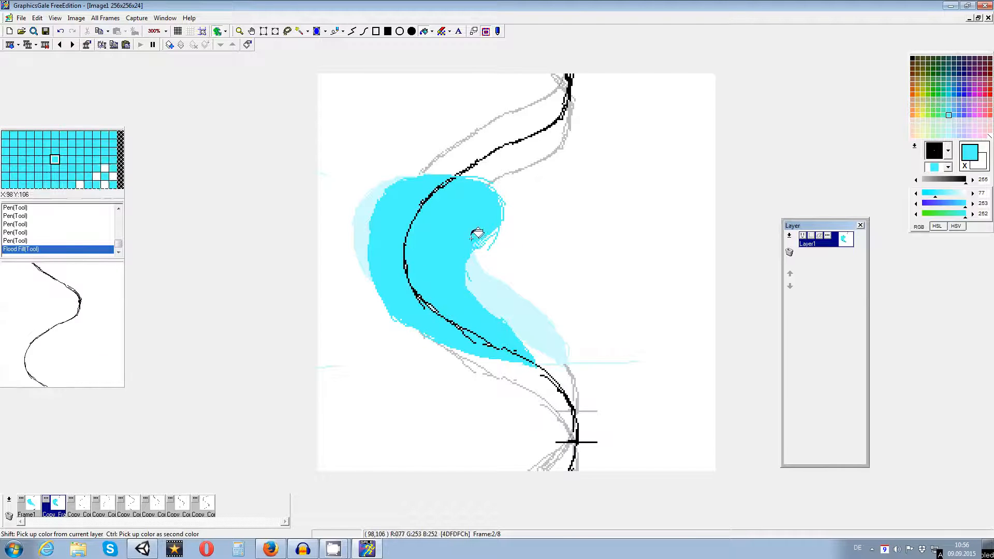
key(ctrl+z)
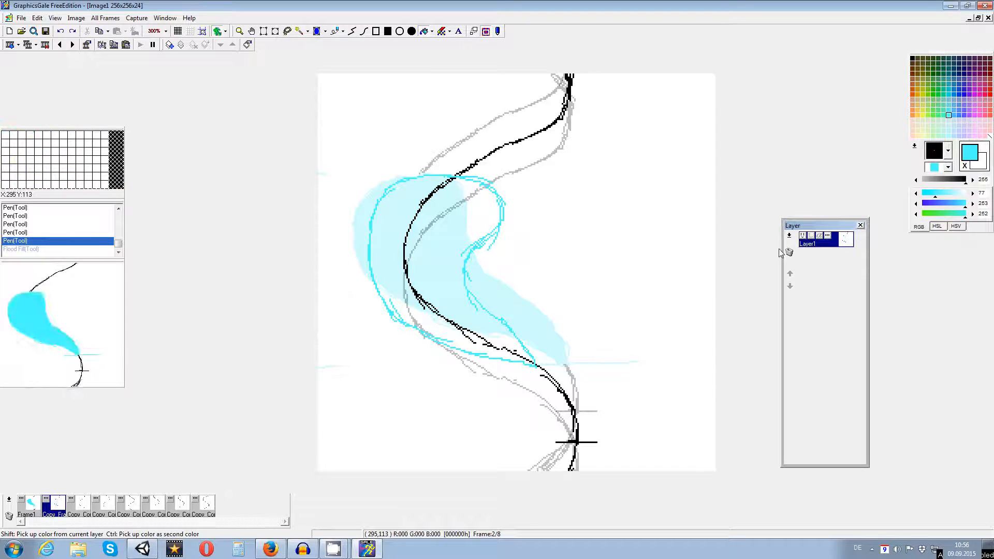
- Add a new layer above the curve in the second frame, accepting the proposed properties
right_click(792, 237)
click(807, 251)
click(494, 318)
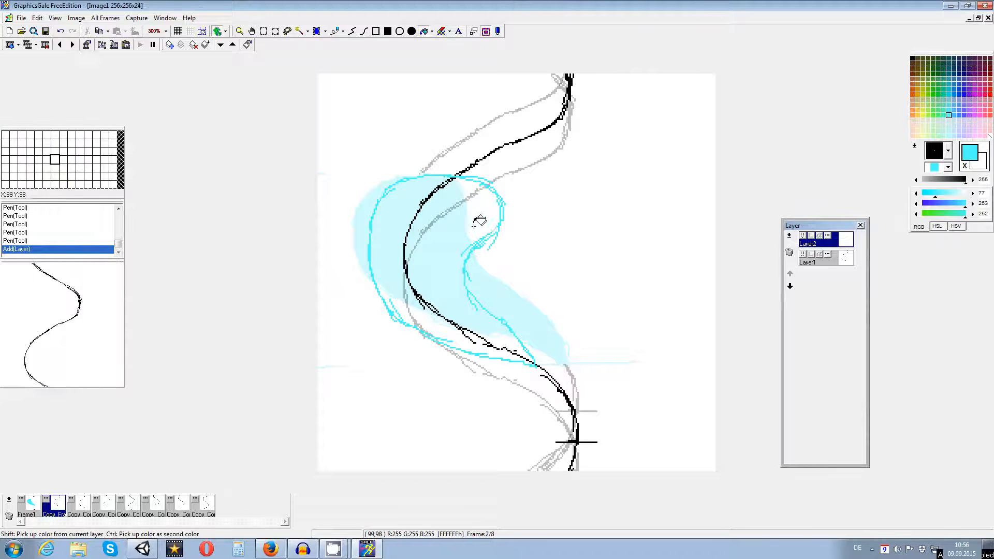
click(458, 247)
key(ctrl+z)
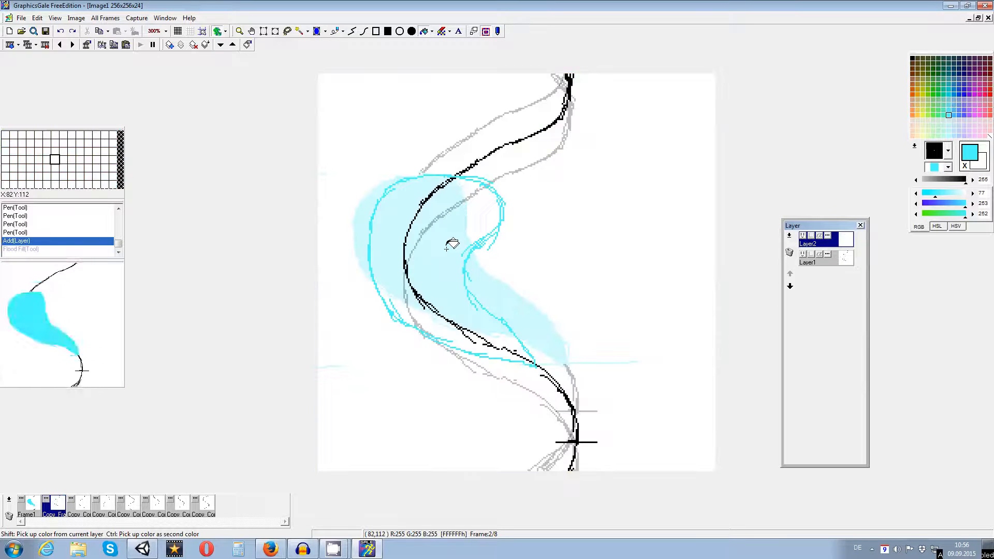
- Trace the ghost's outline in cyan on the new layer, from the round head down both sides to the pointed tail
click(335, 33)
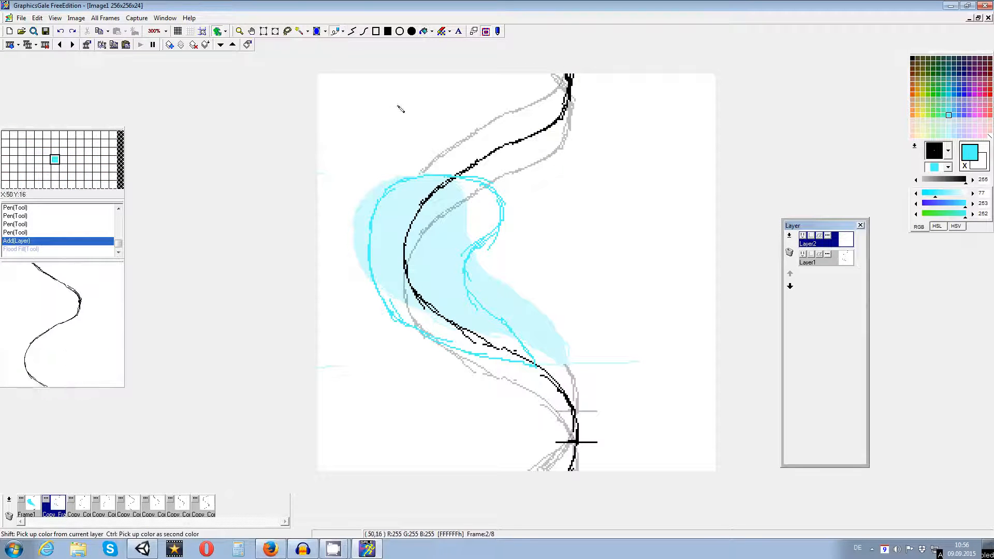
drag(421, 176, 385, 194)
mouse_move(387, 191)
mouse_down()
mouse_move(374, 255)
mouse_move(396, 317)
mouse_move(385, 304)
mouse_move(440, 340)
mouse_up()
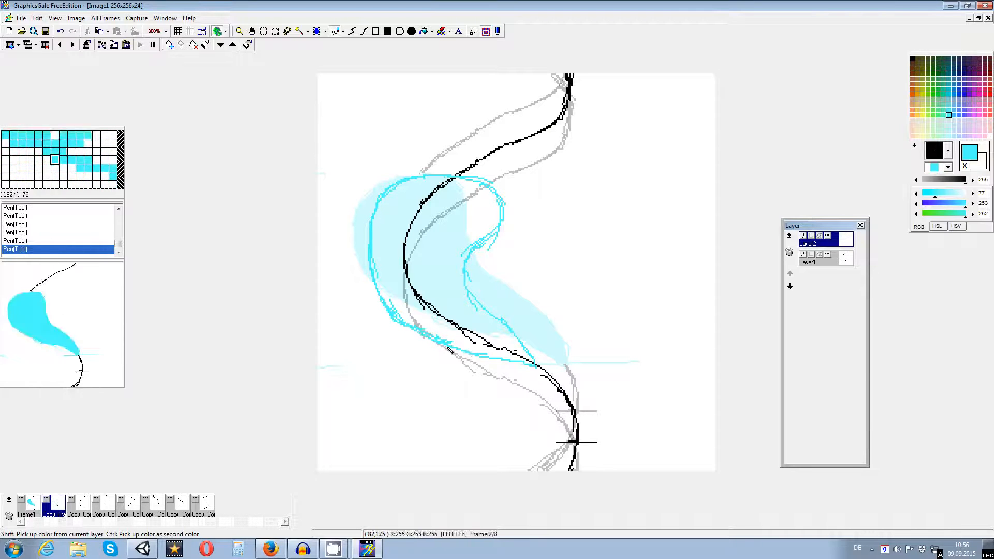
mouse_move(425, 175)
mouse_down()
mouse_move(494, 191)
mouse_move(502, 213)
mouse_move(484, 241)
mouse_move(488, 284)
mouse_move(473, 261)
mouse_move(479, 293)
mouse_move(473, 287)
mouse_move(532, 357)
mouse_up()
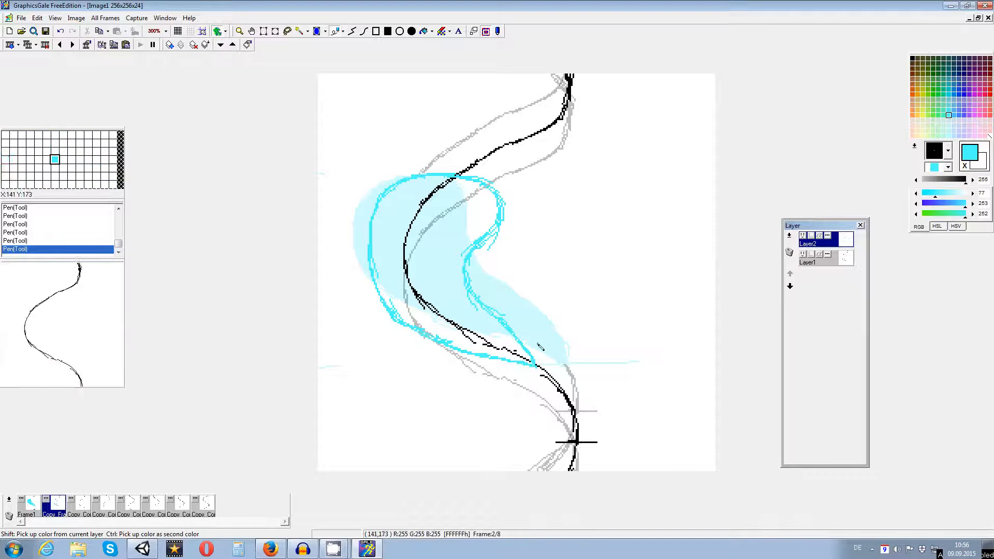
click(422, 31)
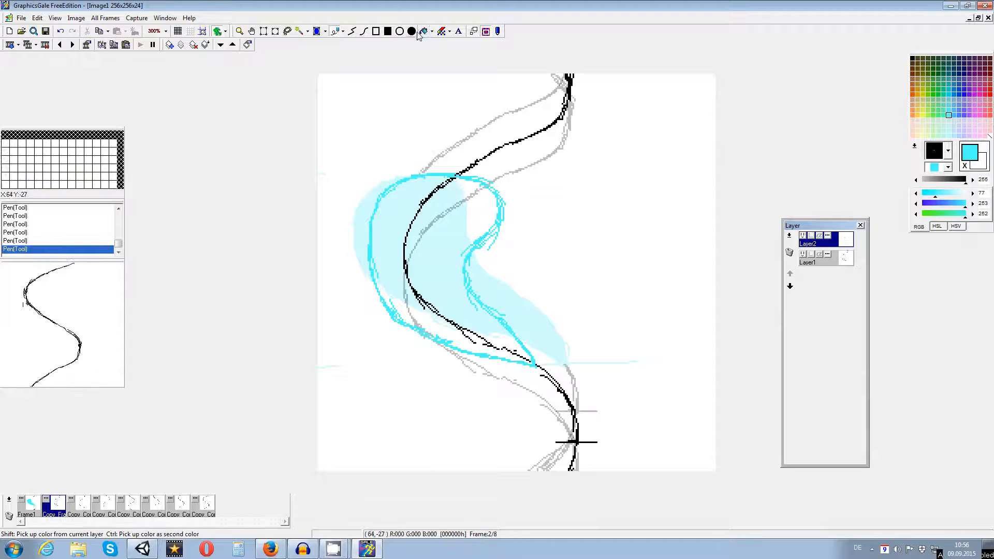
click(442, 236)
key(ctrl+z)
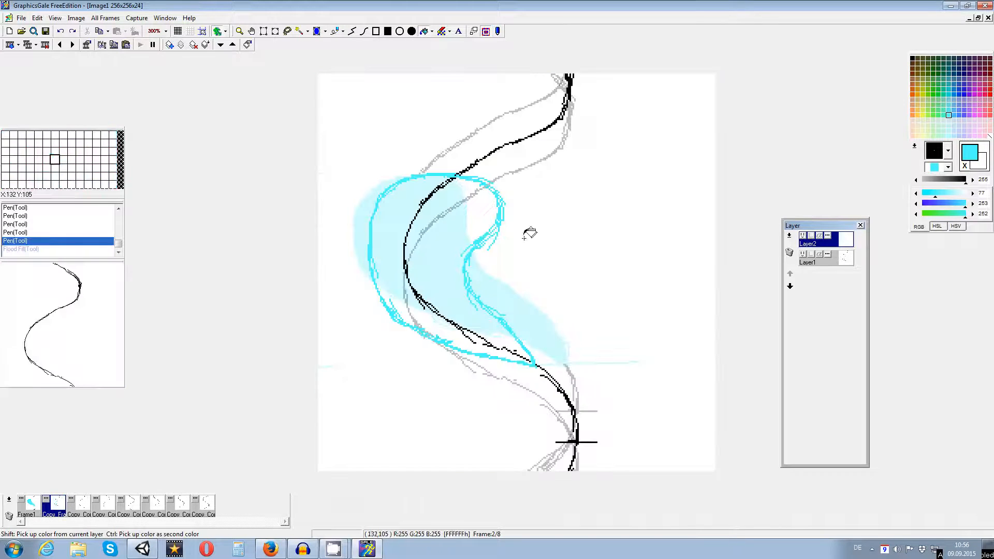
- Temporarily hide the curve layer to close the gap in the ghost's head outline and flood-fill the shape with cyan
click(802, 254)
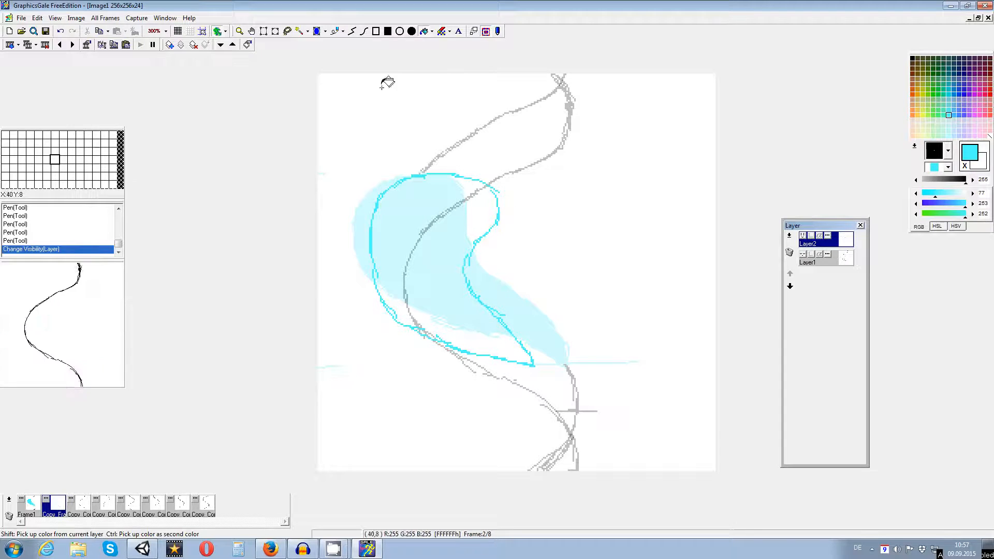
click(491, 192)
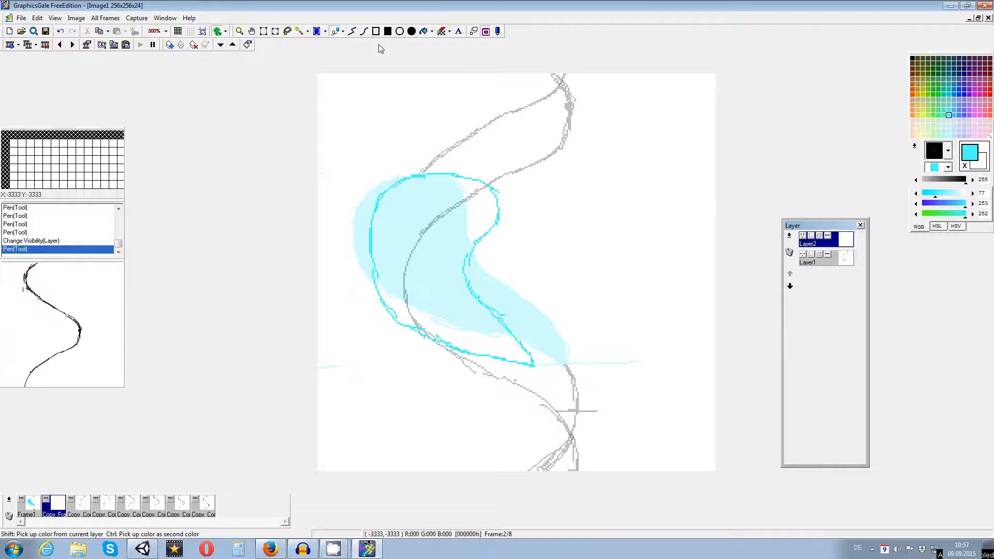
click(424, 31)
click(410, 229)
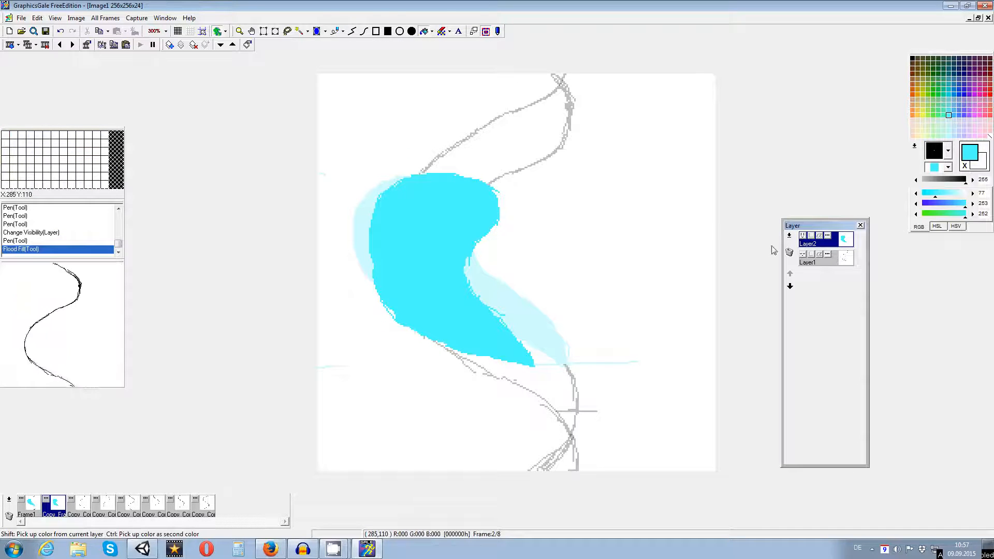
click(803, 254)
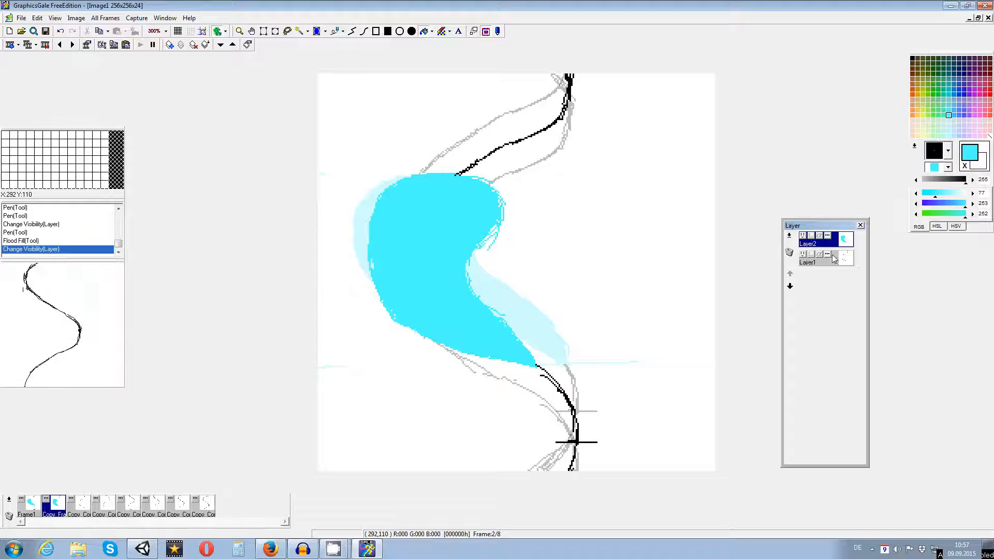
- Switch to the third frame and add a new layer above its curve, accepting the proposed properties
click(85, 506)
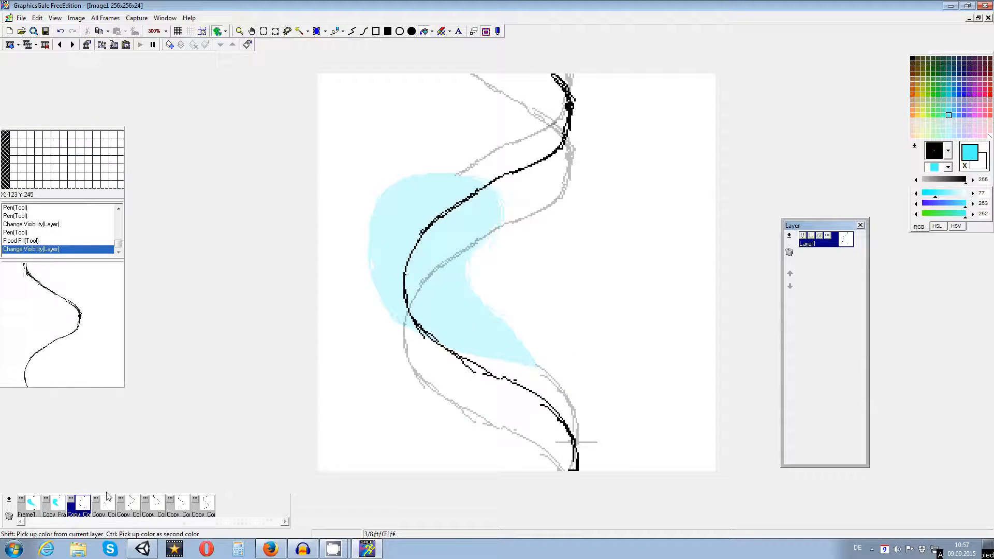
right_click(795, 237)
click(801, 252)
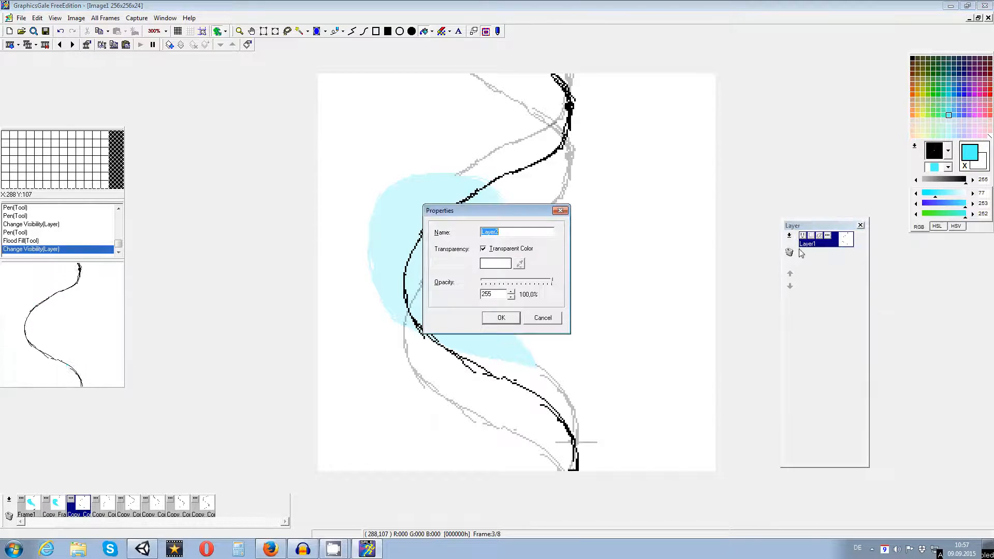
click(508, 318)
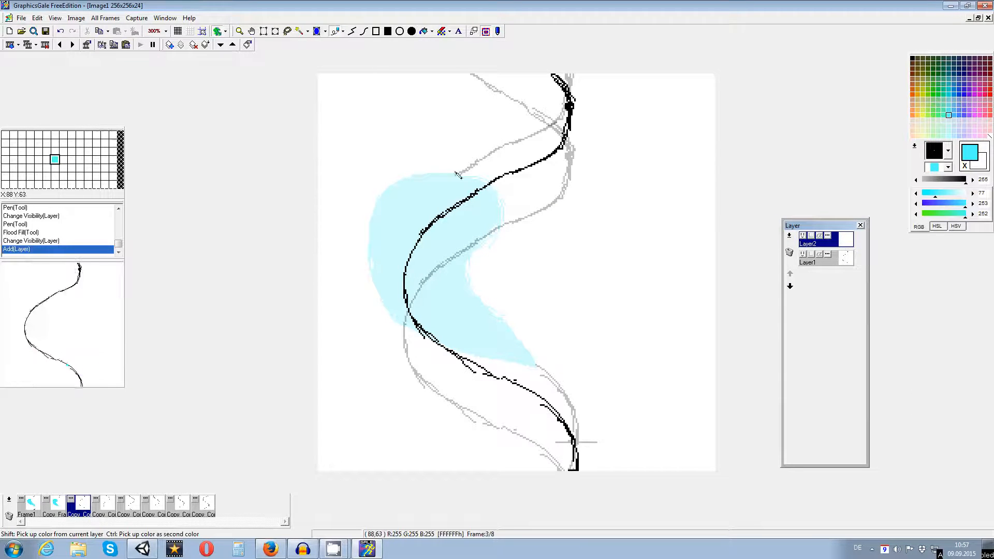
- Outline the third frame's ghost in cyan along the curve, with the head higher up the curve and the tail ending below the left bend
drag(484, 169, 511, 173)
mouse_move(492, 170)
mouse_down()
mouse_move(518, 181)
mouse_move(529, 212)
mouse_move(516, 233)
mouse_up()
drag(530, 199, 506, 243)
mouse_move(512, 173)
mouse_down()
mouse_move(453, 187)
mouse_move(415, 189)
mouse_up()
mouse_move(461, 171)
mouse_down()
mouse_move(433, 176)
mouse_move(396, 206)
mouse_up()
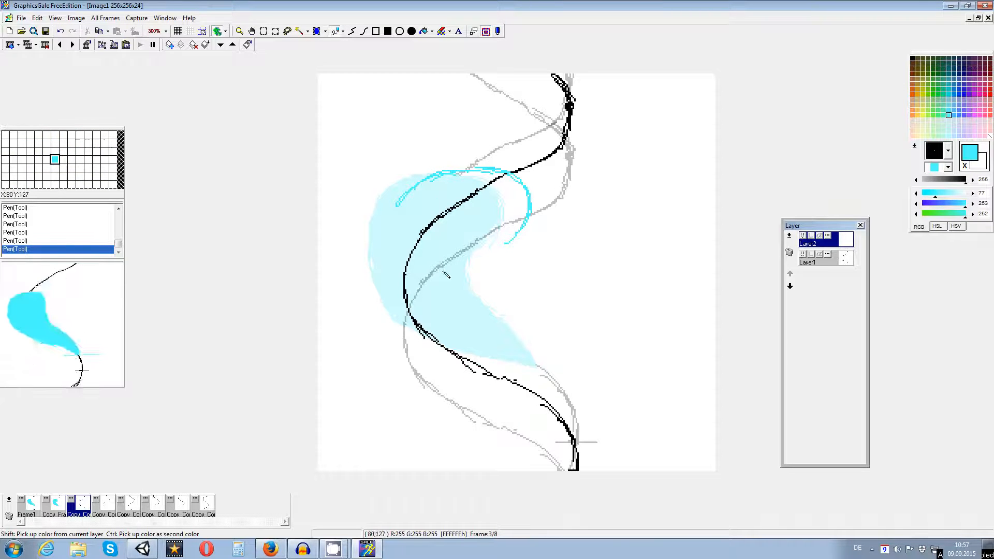
mouse_move(396, 205)
mouse_down()
mouse_move(378, 250)
mouse_move(399, 317)
mouse_move(464, 368)
mouse_move(508, 378)
mouse_up()
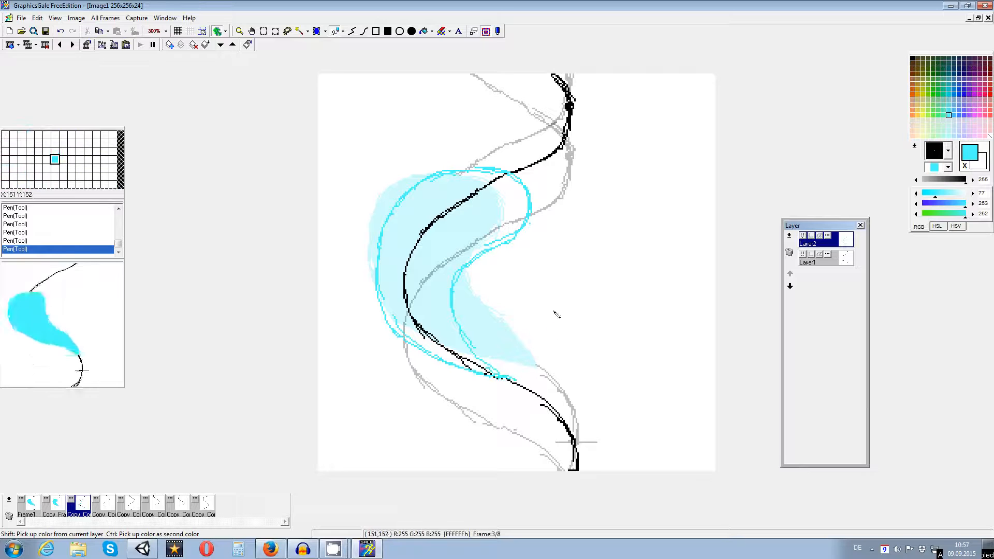
click(423, 31)
click(454, 232)
key(ctrl+z)
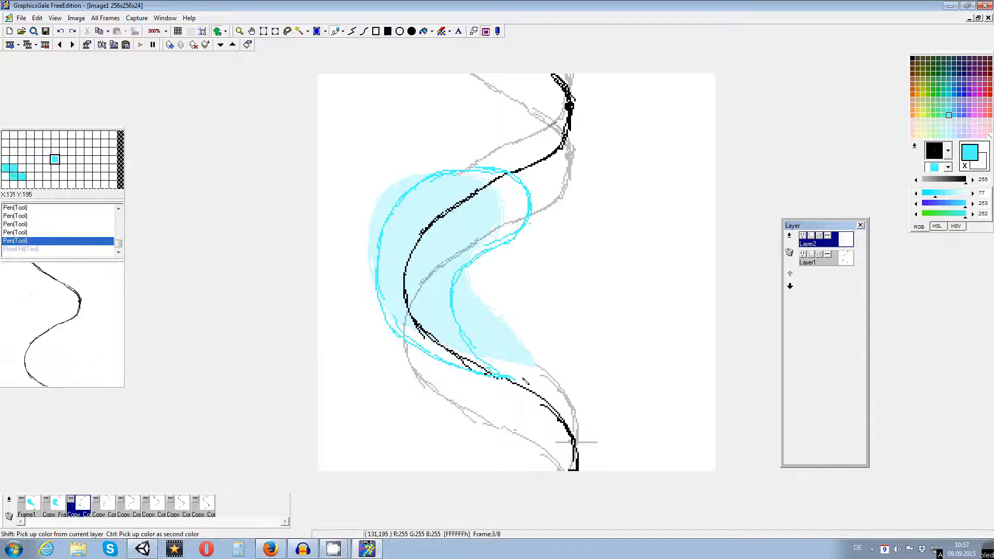
- Close the gap at the top of the third frame's ghost outline and flood-fill the shape with cyan
drag(482, 170, 489, 171)
click(424, 32)
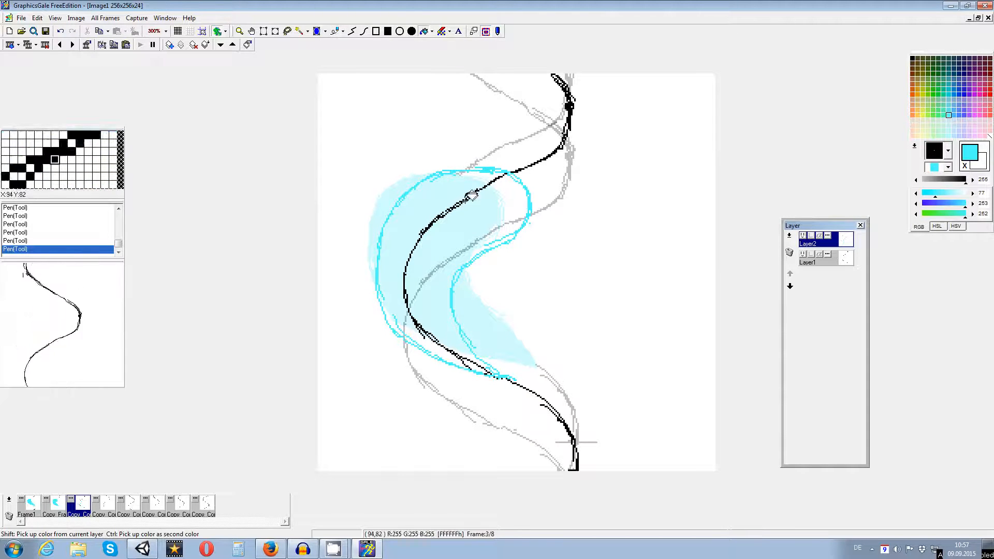
click(466, 224)
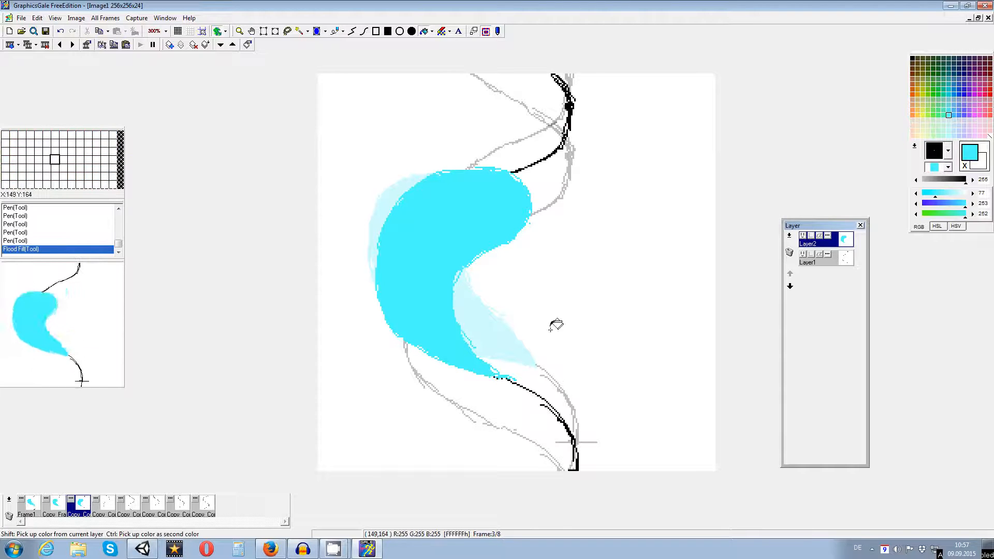
- Switch to the fourth frame and add a new layer above its curve, accepting the proposed properties
click(107, 505)
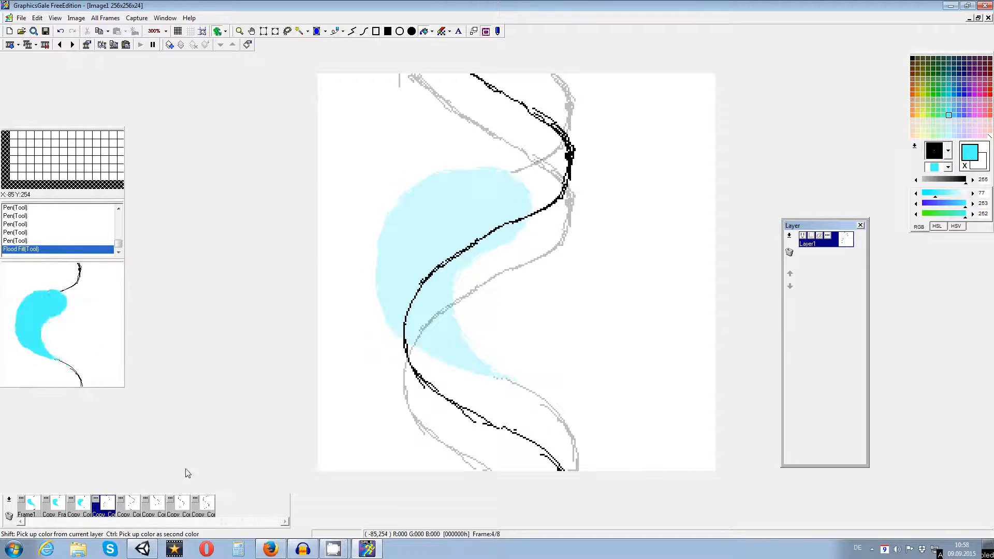
right_click(804, 237)
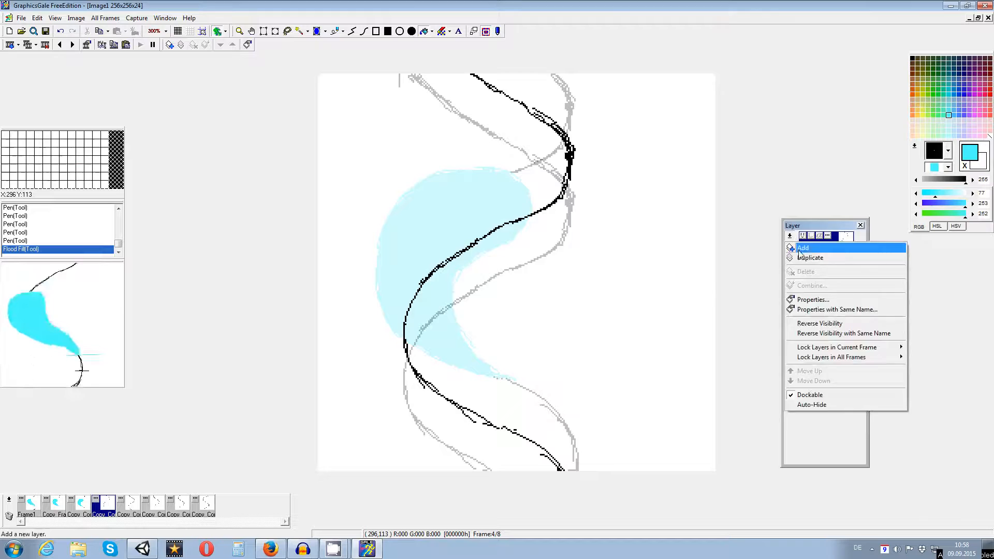
click(798, 260)
click(502, 318)
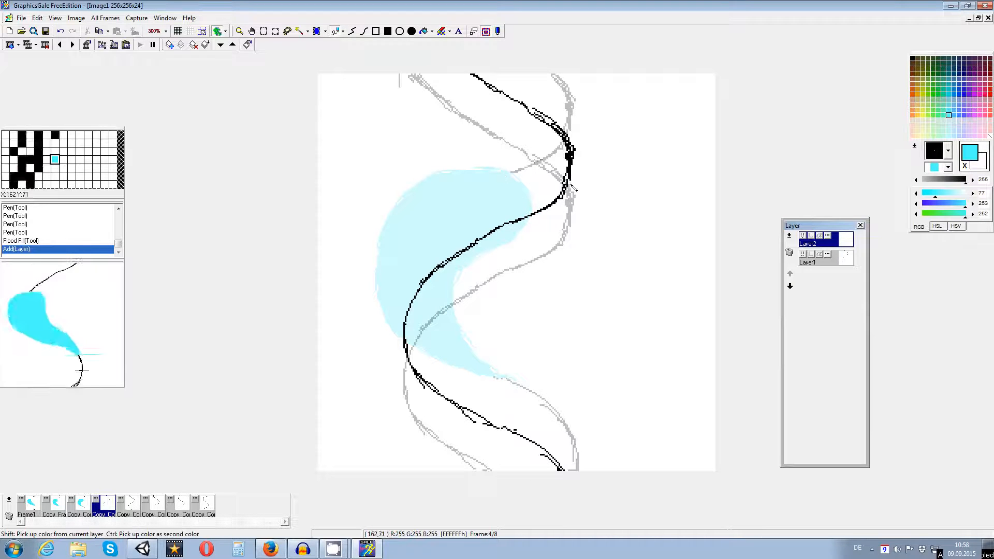
- Outline the fourth frame's ghost in cyan, with a round head at the upper right bend and a tail tapering into the left bend
drag(535, 170, 586, 189)
drag(569, 184, 583, 234)
mouse_move(575, 188)
mouse_down()
mouse_move(579, 239)
mouse_move(559, 254)
mouse_up()
mouse_move(547, 178)
mouse_down()
mouse_move(498, 180)
mouse_move(521, 181)
mouse_move(433, 231)
mouse_up()
mouse_move(474, 189)
mouse_down()
mouse_move(415, 266)
mouse_move(402, 324)
mouse_move(419, 384)
mouse_up()
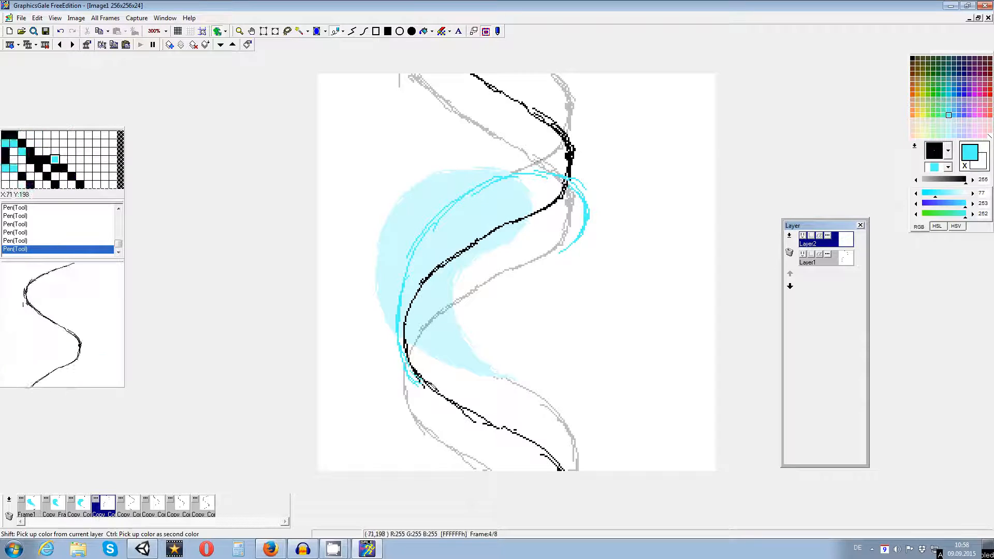
mouse_move(560, 255)
mouse_down()
mouse_move(522, 262)
mouse_move(455, 300)
mouse_move(429, 362)
mouse_up()
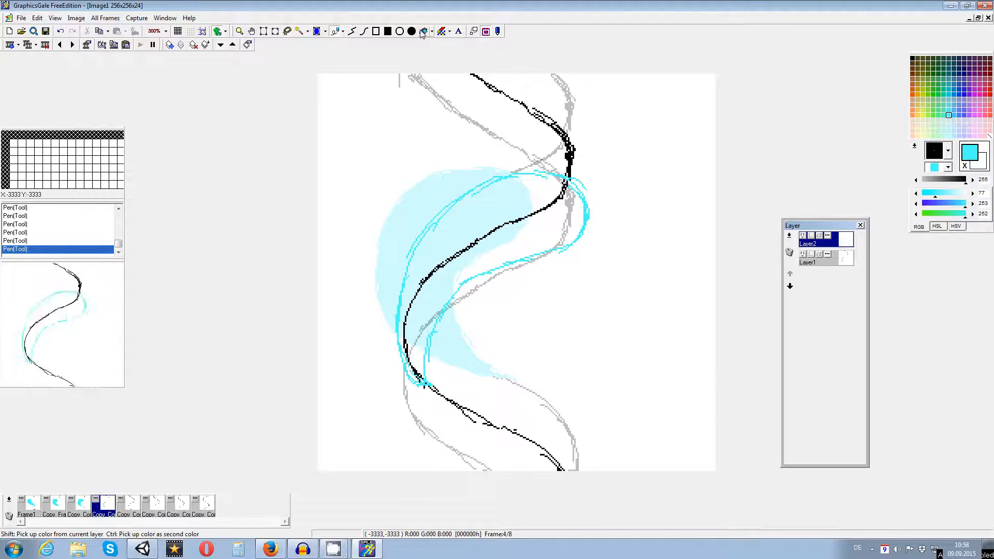
- Close the gap at the top of the fourth frame's ghost outline and flood-fill the shape with cyan
click(490, 262)
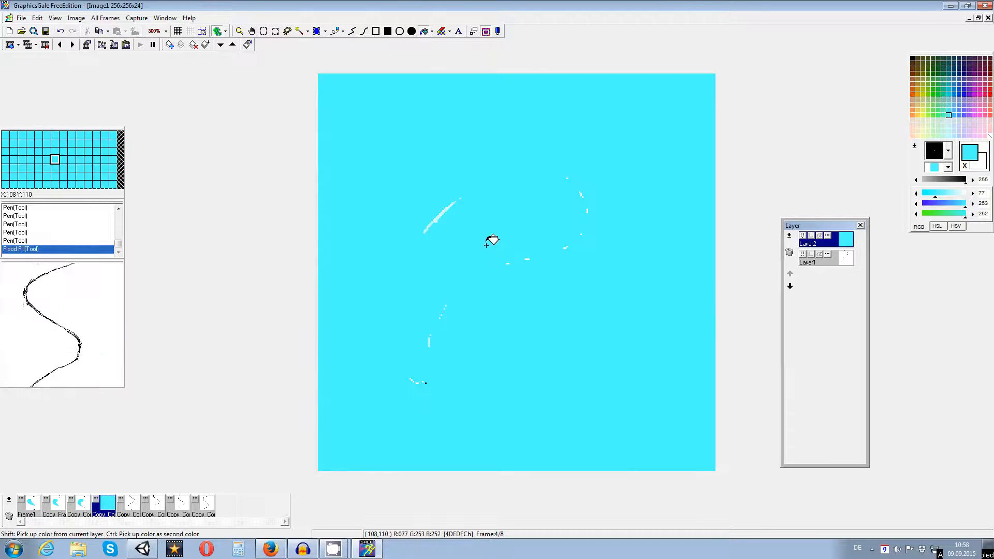
key(ctrl+z)
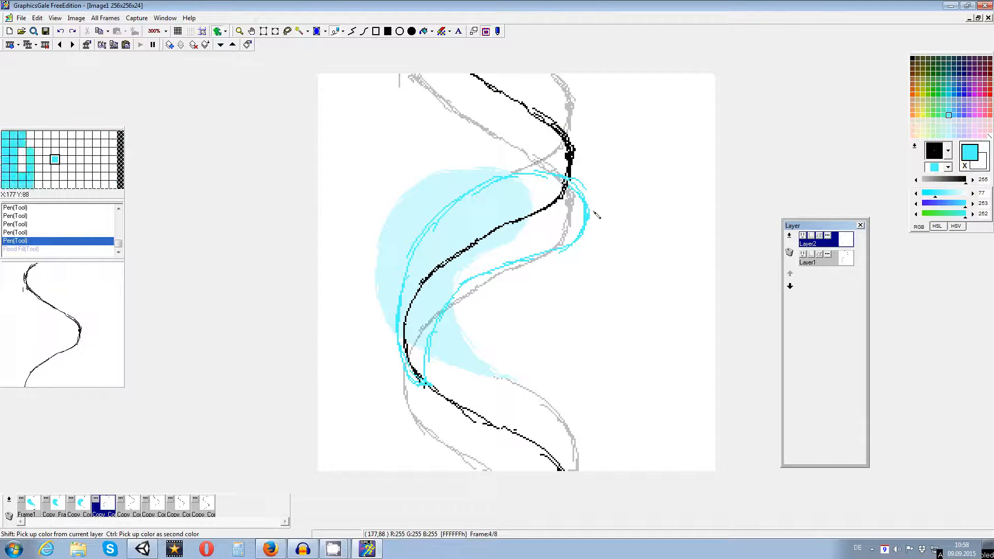
drag(508, 177, 517, 176)
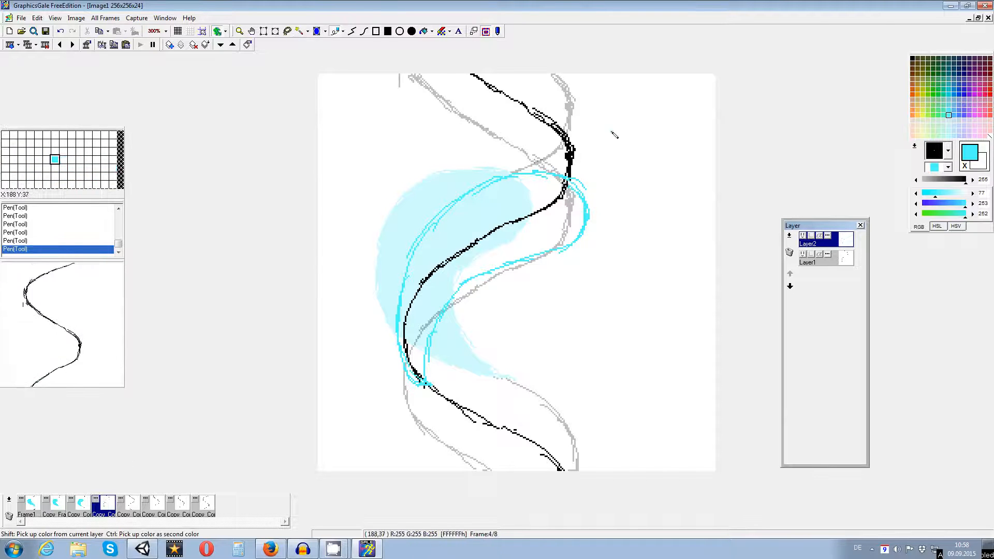
click(423, 31)
click(494, 244)
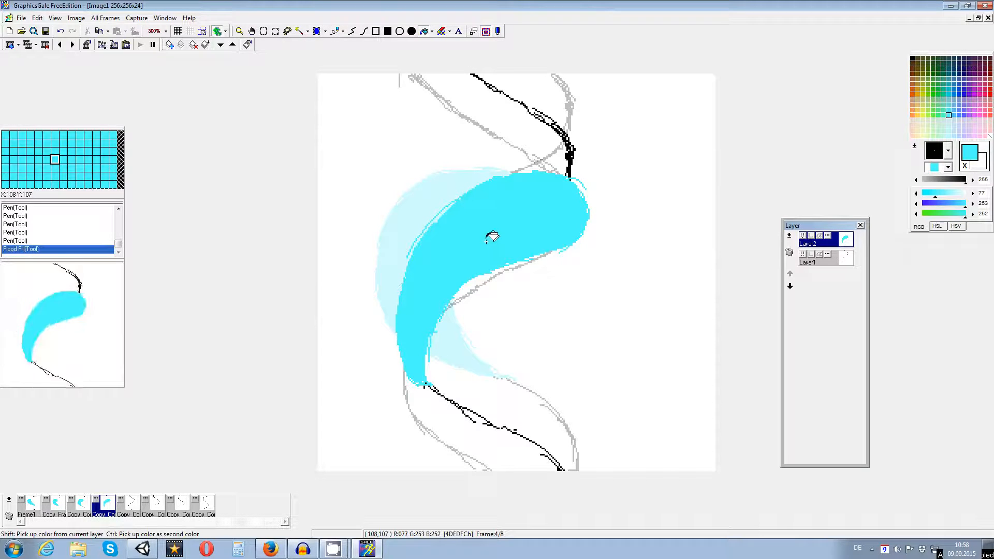
- Switch to the fifth frame and outline its ghost in cyan, with a round head around the right bend and a tail tapering into the left bend
click(139, 502)
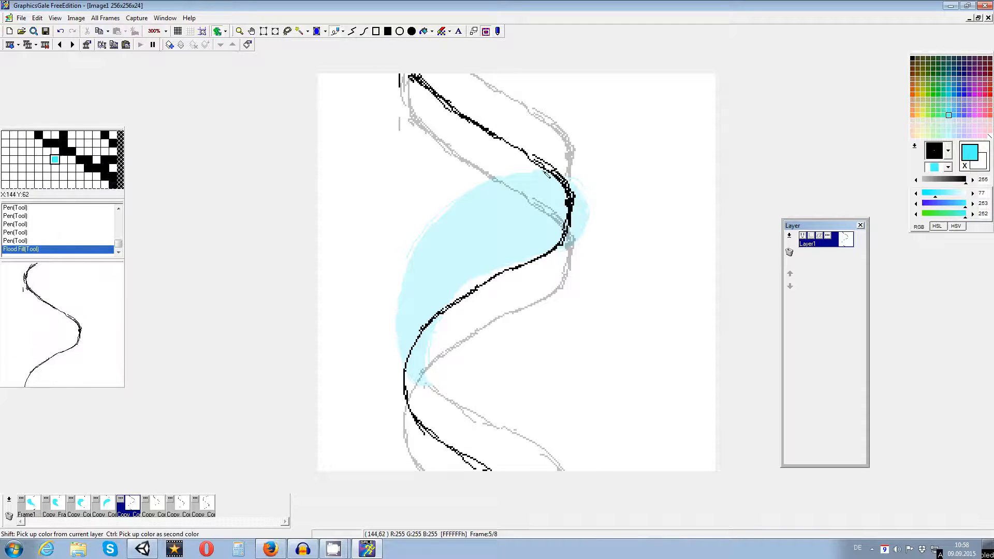
mouse_move(531, 171)
mouse_down()
mouse_move(577, 180)
mouse_move(547, 172)
mouse_move(587, 198)
mouse_up()
drag(570, 175, 594, 202)
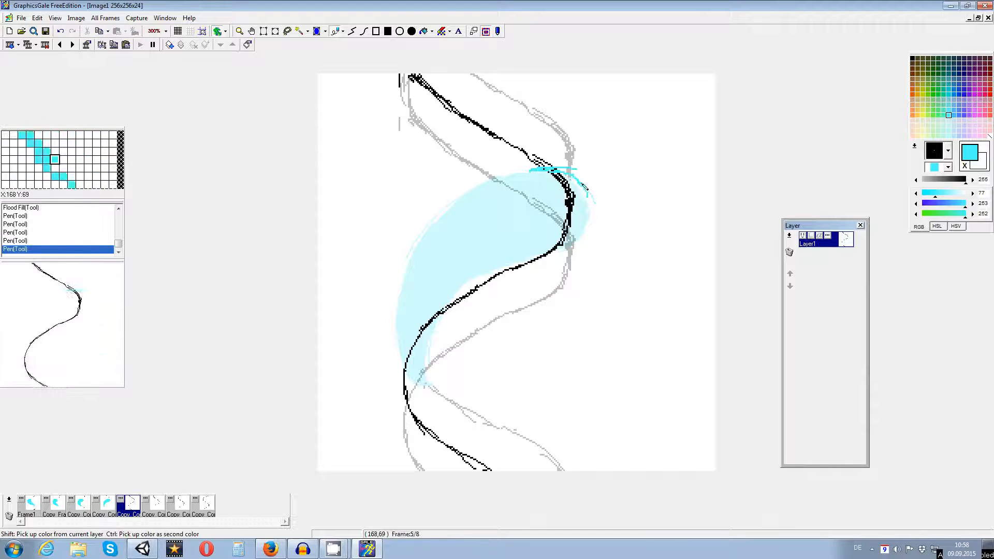
mouse_move(547, 169)
mouse_down()
mouse_move(610, 207)
mouse_move(611, 241)
mouse_up()
drag(610, 207, 599, 257)
drag(597, 188, 597, 259)
mouse_move(609, 207)
mouse_down()
mouse_move(612, 219)
mouse_move(566, 279)
mouse_up()
drag(598, 261, 589, 268)
mouse_move(540, 170)
mouse_down()
mouse_move(517, 233)
mouse_move(514, 207)
mouse_move(504, 232)
mouse_move(439, 284)
mouse_move(409, 387)
mouse_up()
drag(596, 262, 439, 347)
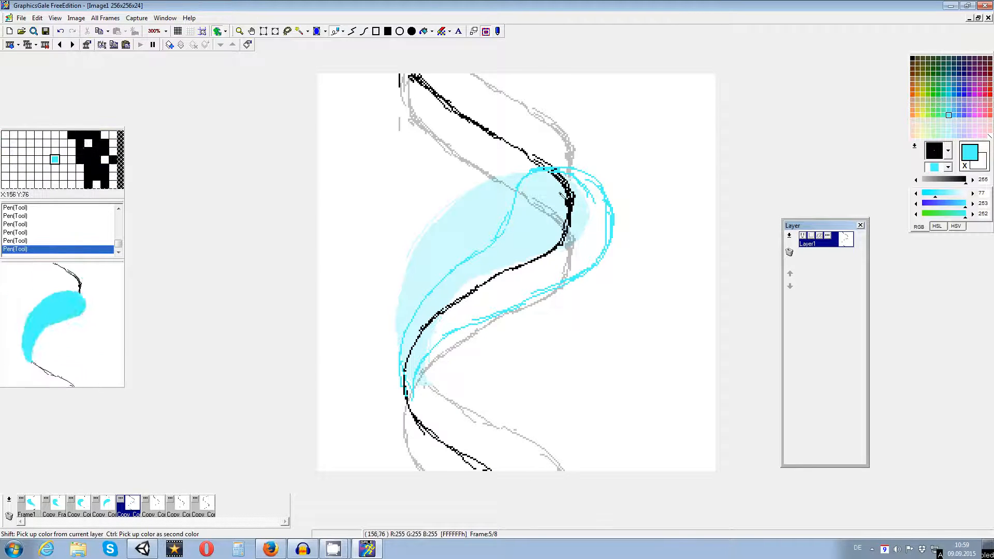
- Try to flood-fill the fifth frame's ghost outline with cyan on the curve layer, and undo the fill
click(423, 31)
click(559, 239)
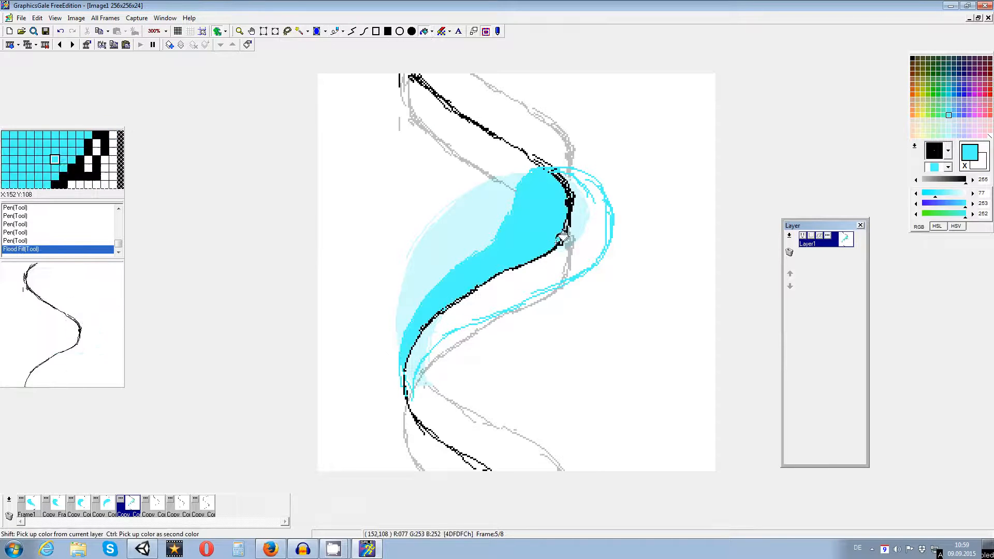
key(ctrl+z)
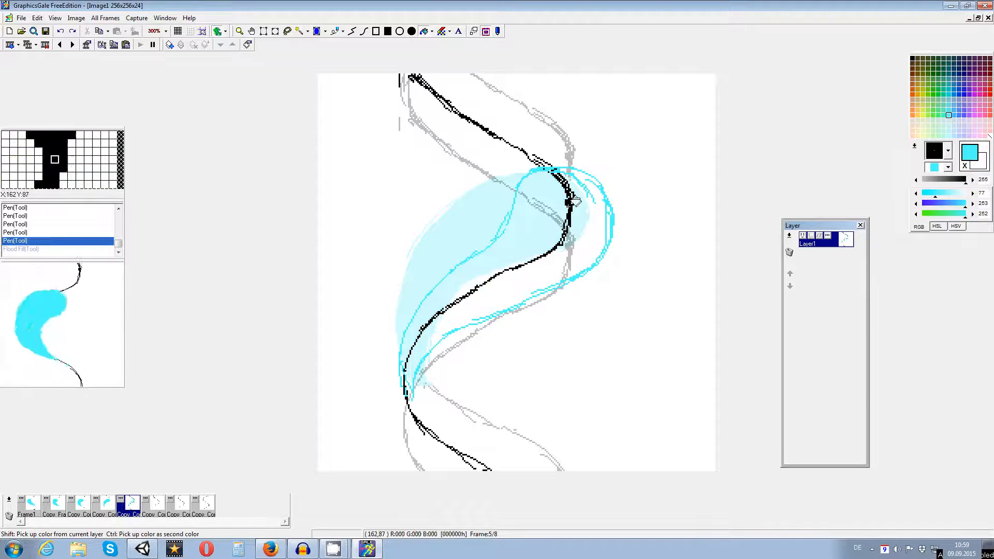
- Add a new layer above the fifth frame's curve with the proposed properties and retrace the ghost outline on it in cyan
right_click(789, 240)
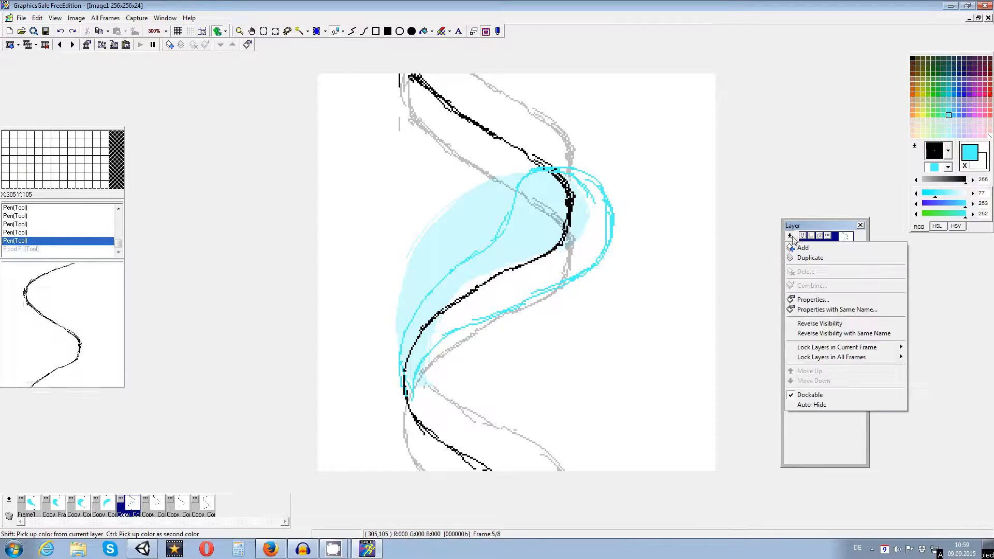
click(801, 247)
click(500, 318)
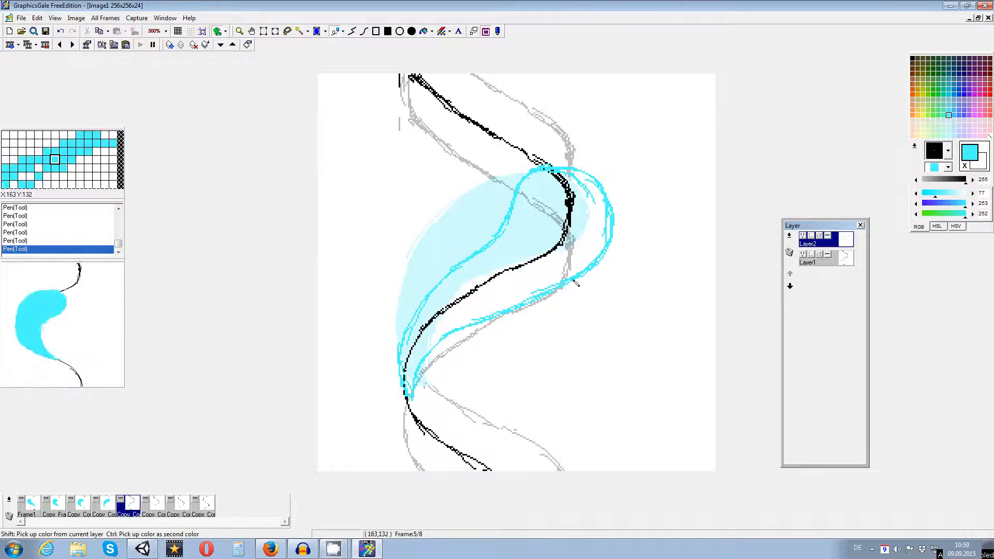
- Try a cyan flood fill on the fifth frame's new layer outside the retraced outline, and undo it
click(424, 31)
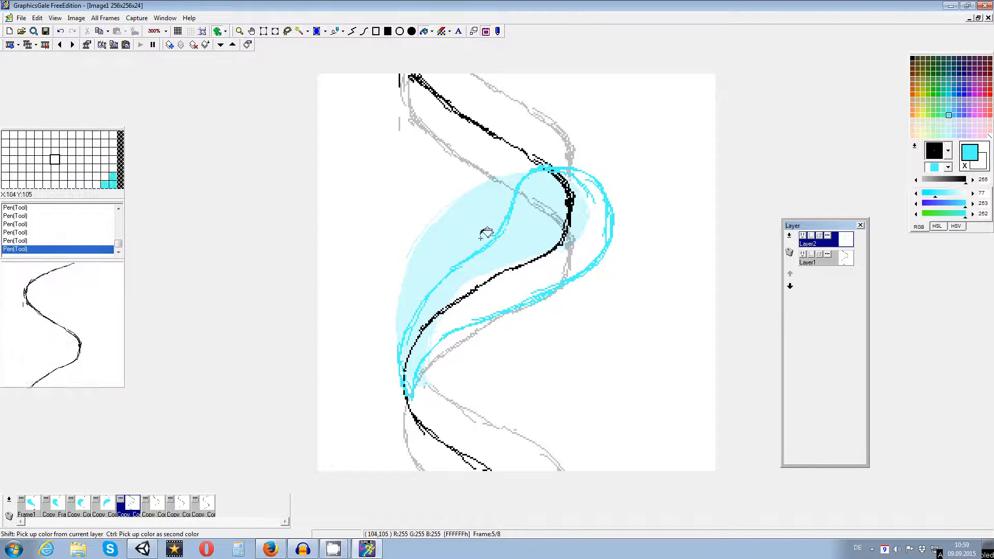
click(653, 273)
key(ctrl+z)
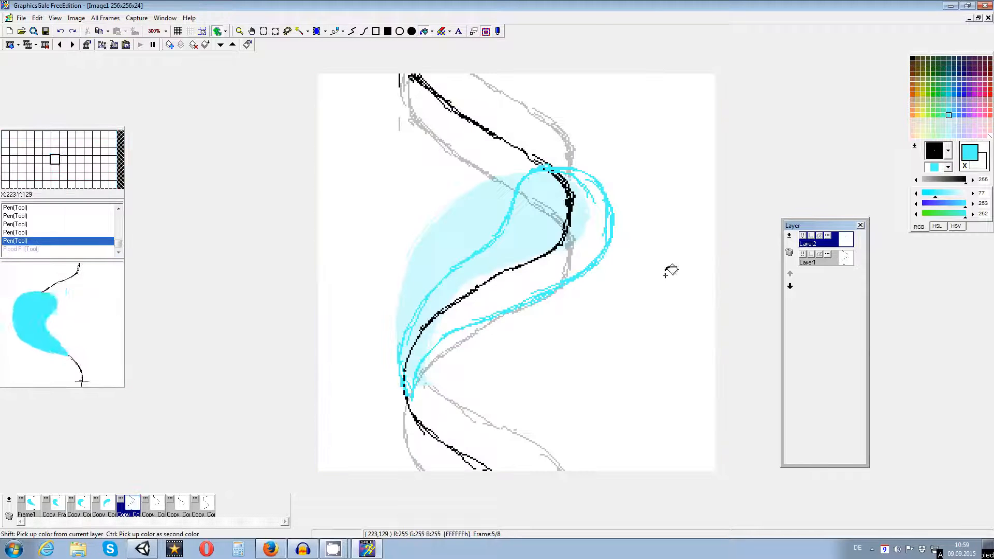
- Hide the fifth frame's curve layer and close the gaps at the head and tail of the ghost outline
click(802, 254)
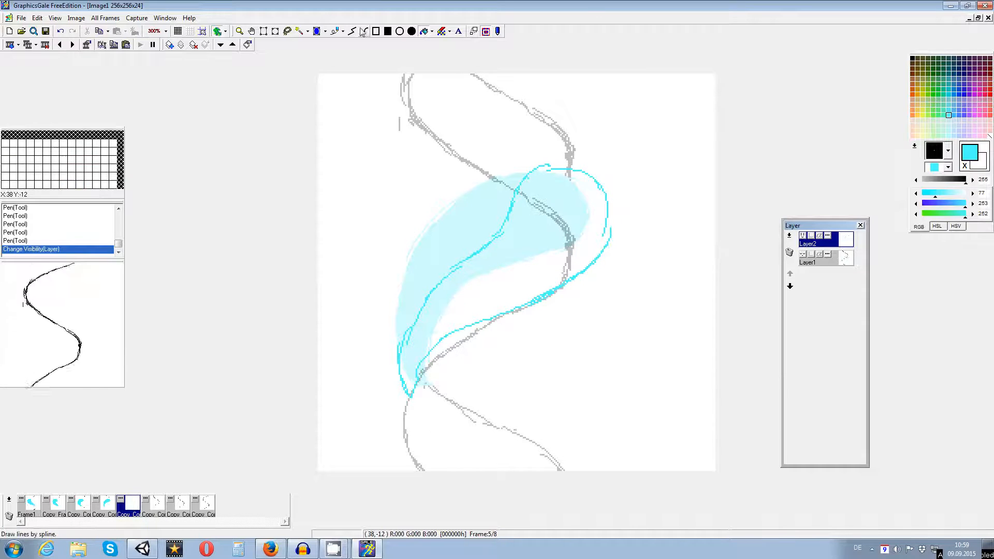
drag(549, 167, 565, 165)
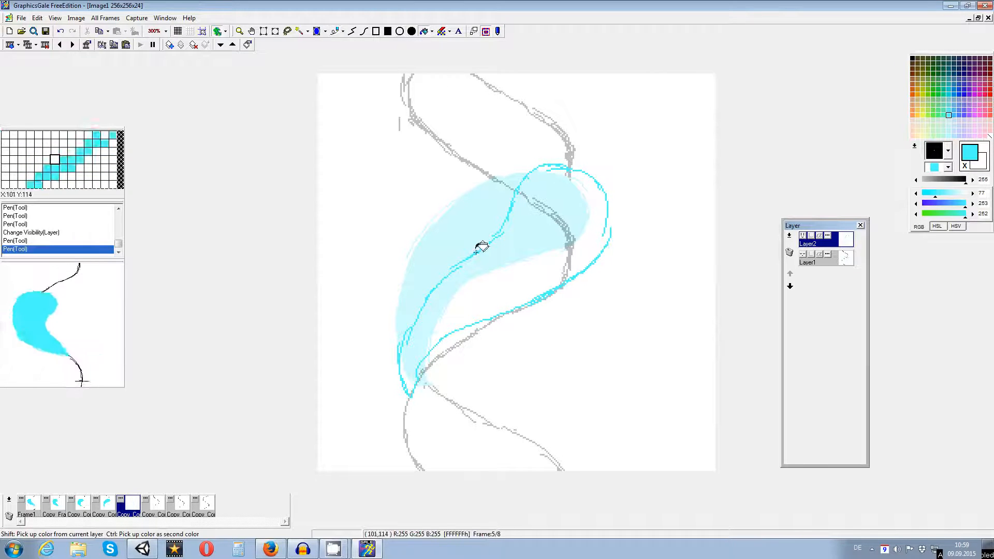
click(336, 32)
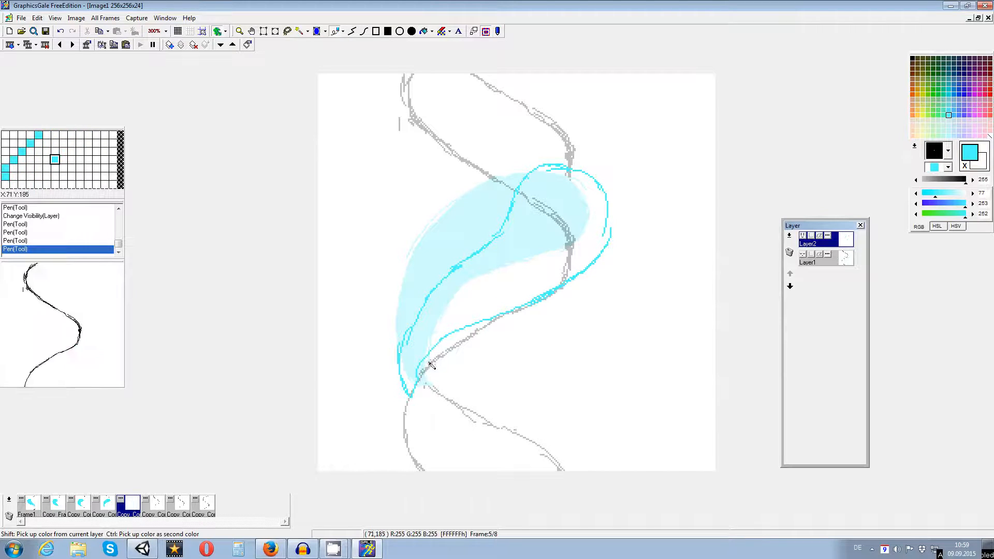
drag(418, 368, 411, 398)
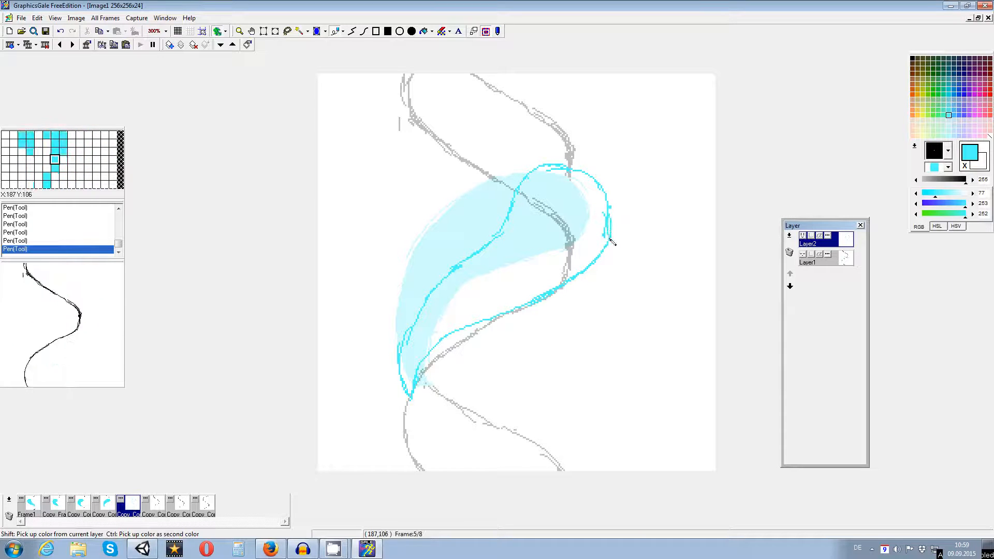
- Flood-fill the inside of the fifth frame's ghost outline with cyan, undoing the fill that lands outside it
click(424, 32)
click(492, 224)
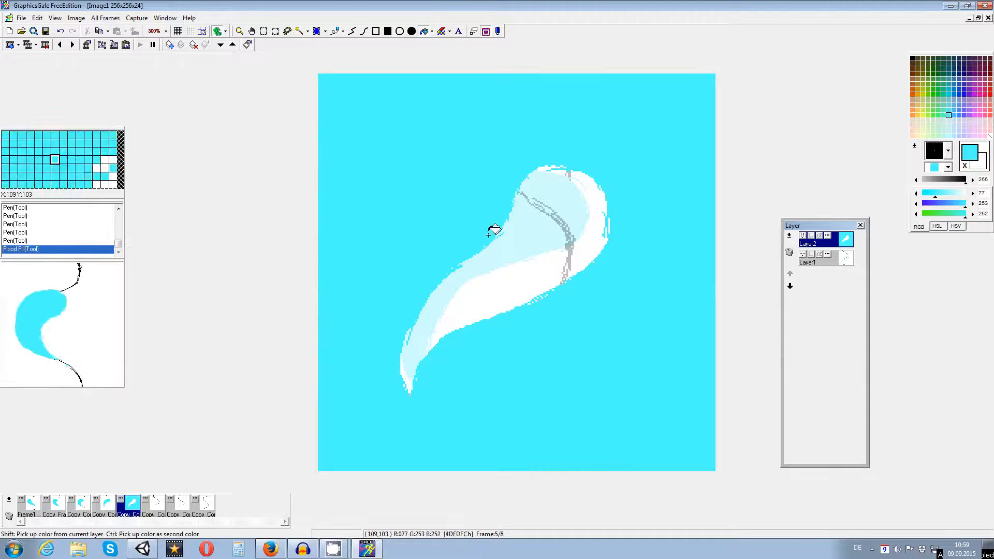
key(ctrl+z)
click(540, 233)
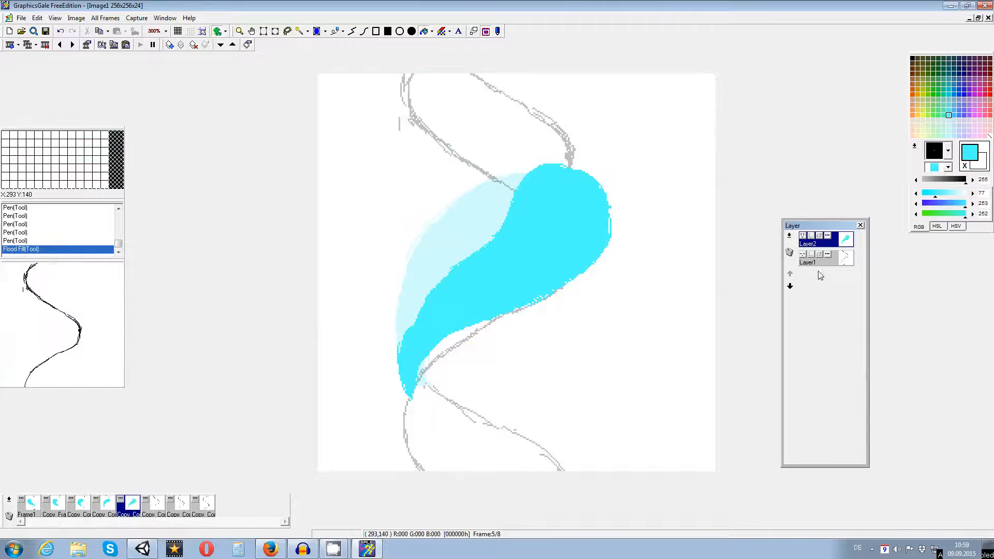
- Make the fifth frame's curve layer visible again
click(156, 508)
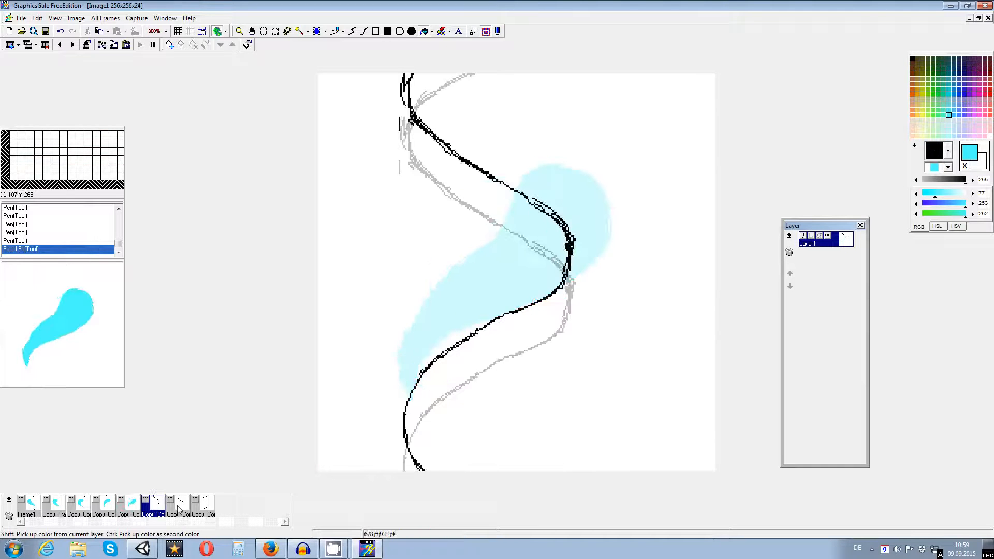
click(131, 506)
click(803, 254)
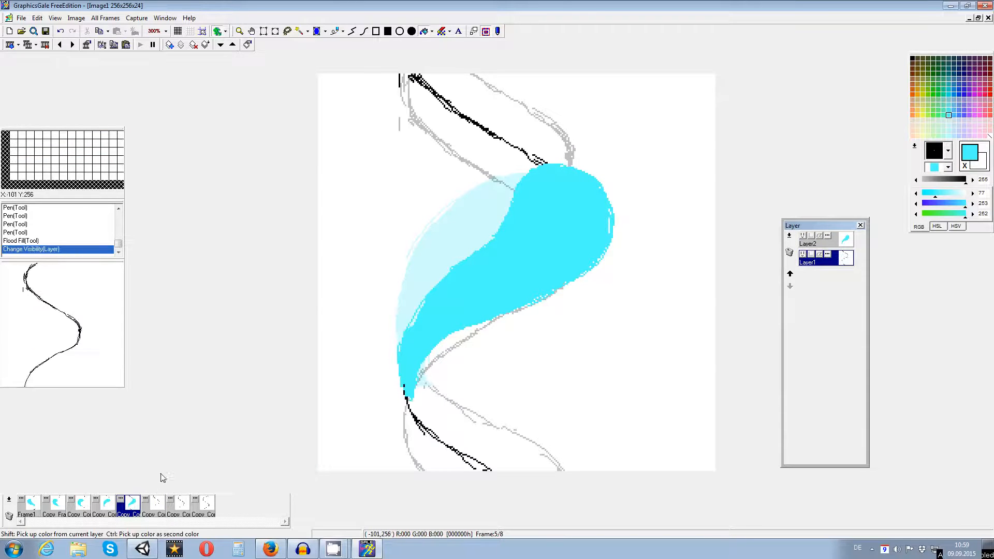
- Switch to the sixth frame and add a new layer above its curve, accepting the proposed properties
click(156, 506)
right_click(795, 235)
click(815, 247)
click(501, 317)
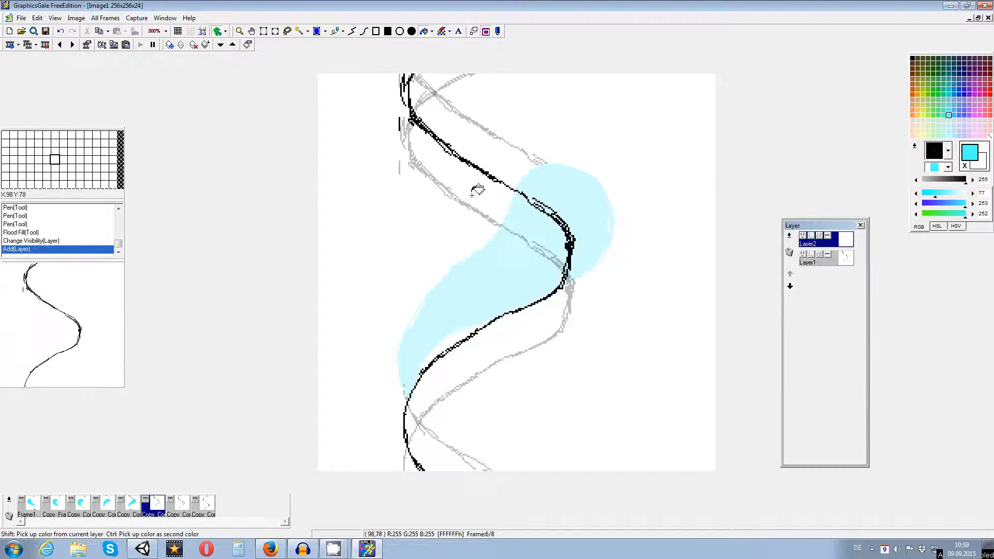
- Outline the sixth frame's ghost in cyan, bending around the right bend with its tail tapering toward the lower left, and flood-fill it with cyan
click(335, 31)
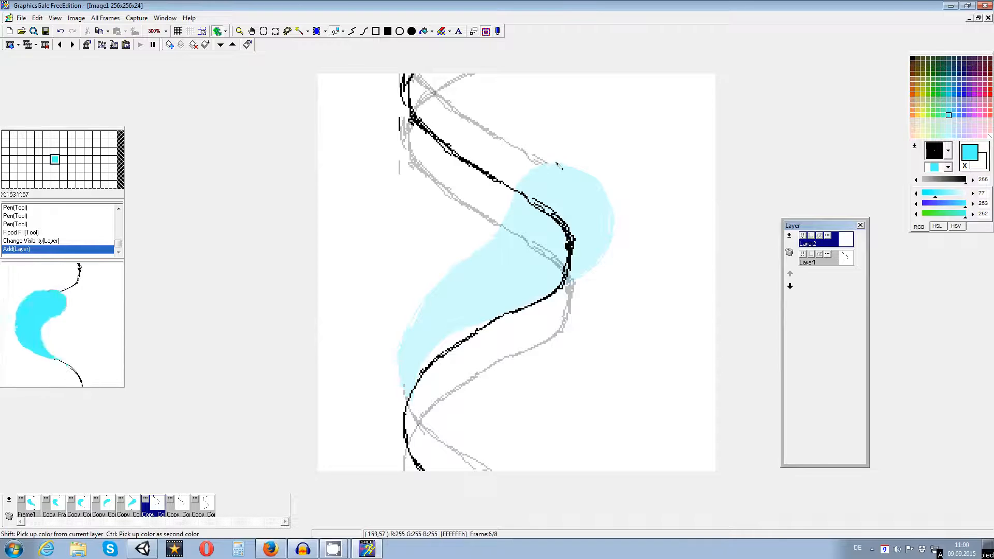
drag(482, 168, 476, 169)
mouse_move(499, 164)
mouse_down()
mouse_move(469, 174)
mouse_move(472, 188)
mouse_move(493, 166)
mouse_move(455, 197)
mouse_up()
mouse_move(519, 163)
mouse_down()
mouse_move(585, 203)
mouse_move(590, 225)
mouse_move(599, 217)
mouse_move(594, 288)
mouse_up()
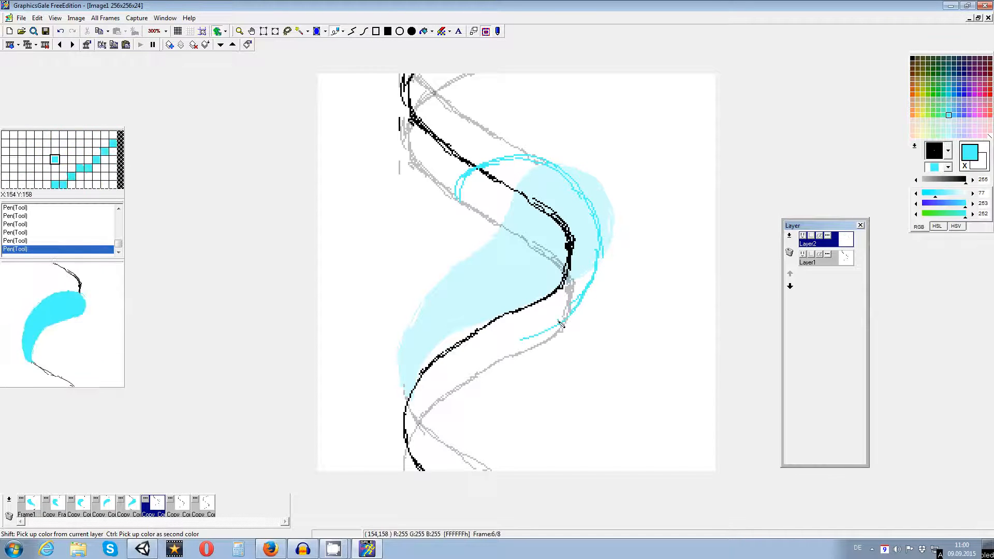
drag(538, 343, 462, 361)
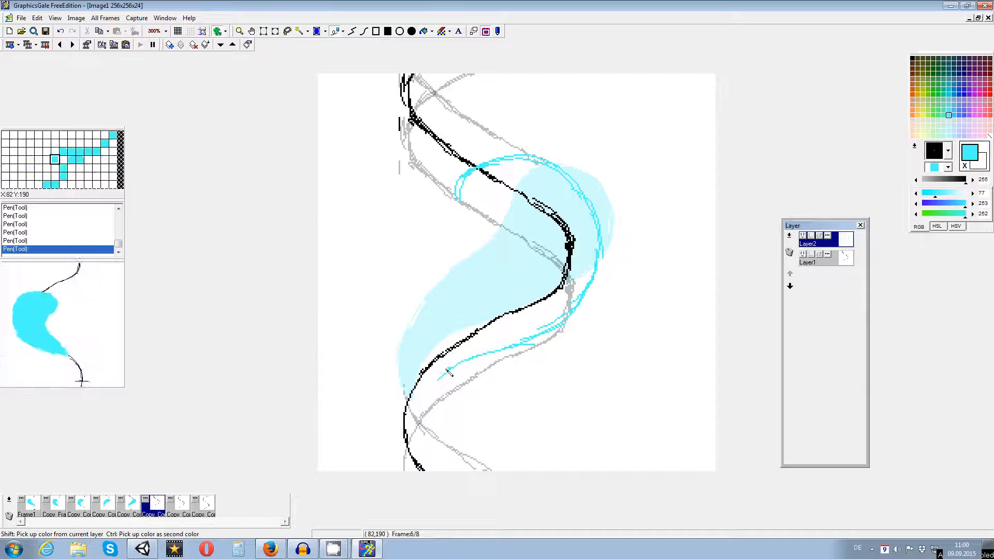
drag(475, 190, 495, 233)
drag(452, 330, 421, 393)
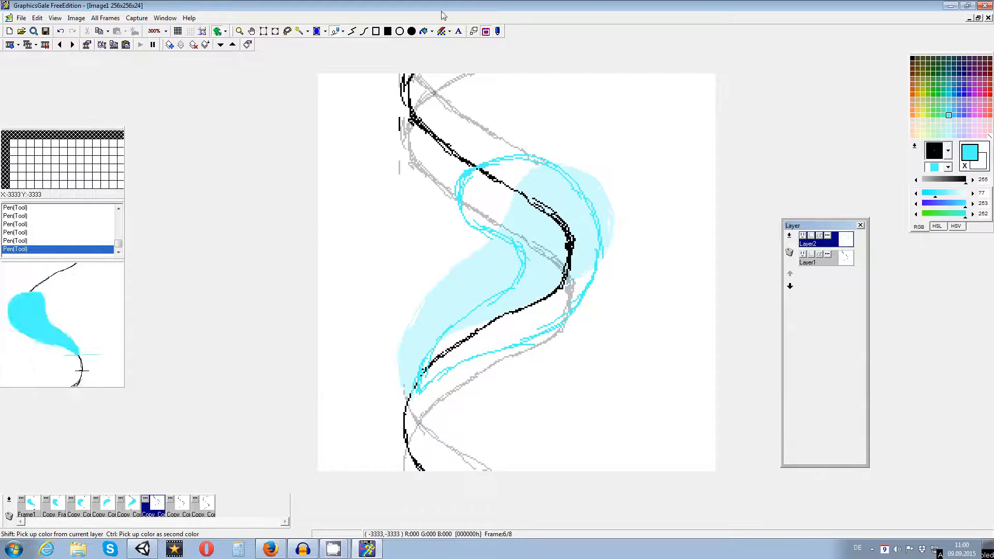
click(423, 31)
click(562, 257)
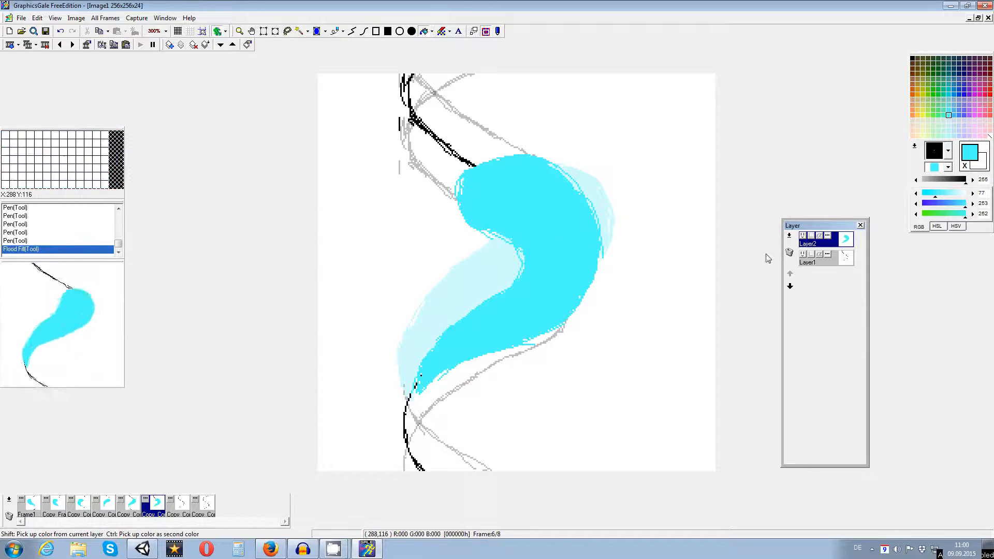
- Switch to the seventh frame and add a new layer above its curve, accepting the proposed properties
click(185, 509)
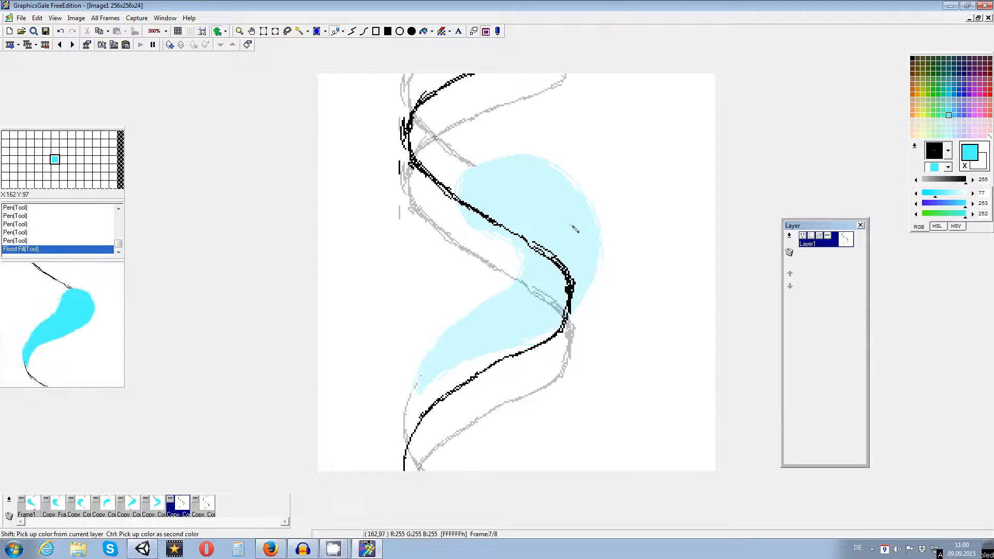
right_click(797, 244)
click(802, 247)
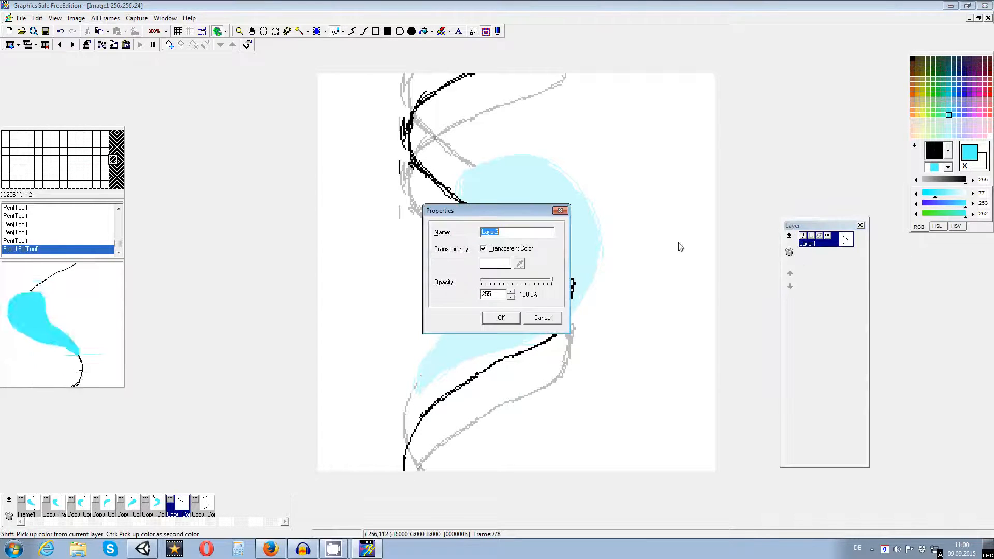
click(501, 318)
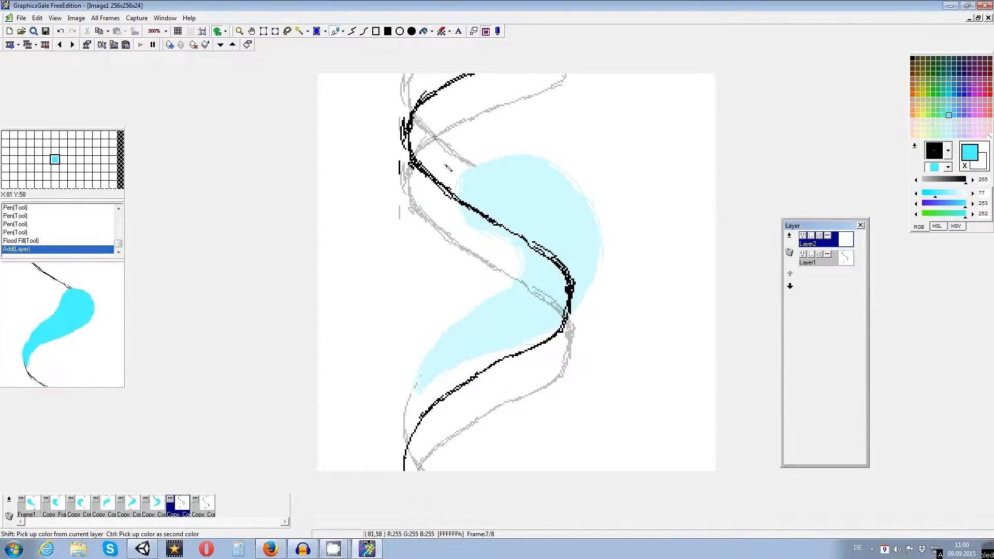
- Outline the seventh frame's ghost in cyan, with its head at the upper left bend and a tail tapering below the right bend
drag(441, 163, 417, 163)
drag(440, 163, 397, 172)
mouse_move(402, 168)
mouse_down()
mouse_move(421, 164)
mouse_move(395, 186)
mouse_move(408, 166)
mouse_move(429, 238)
mouse_move(454, 174)
mouse_move(485, 164)
mouse_move(508, 178)
mouse_up()
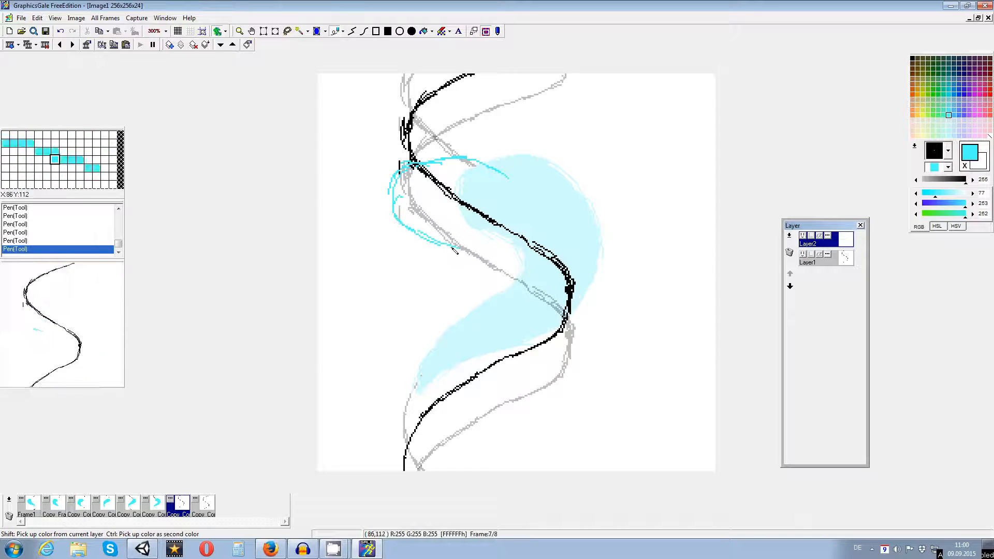
drag(518, 279, 518, 305)
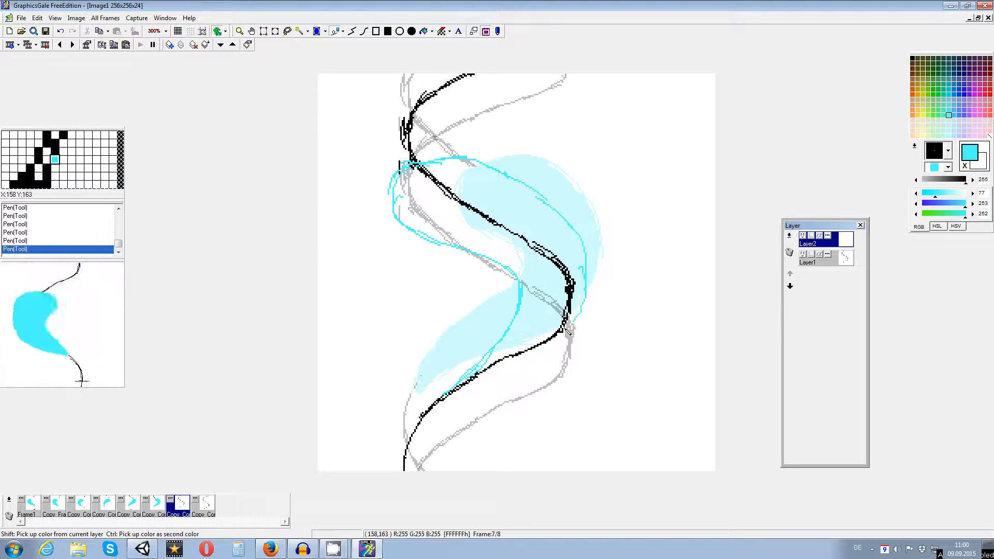
drag(541, 356, 471, 377)
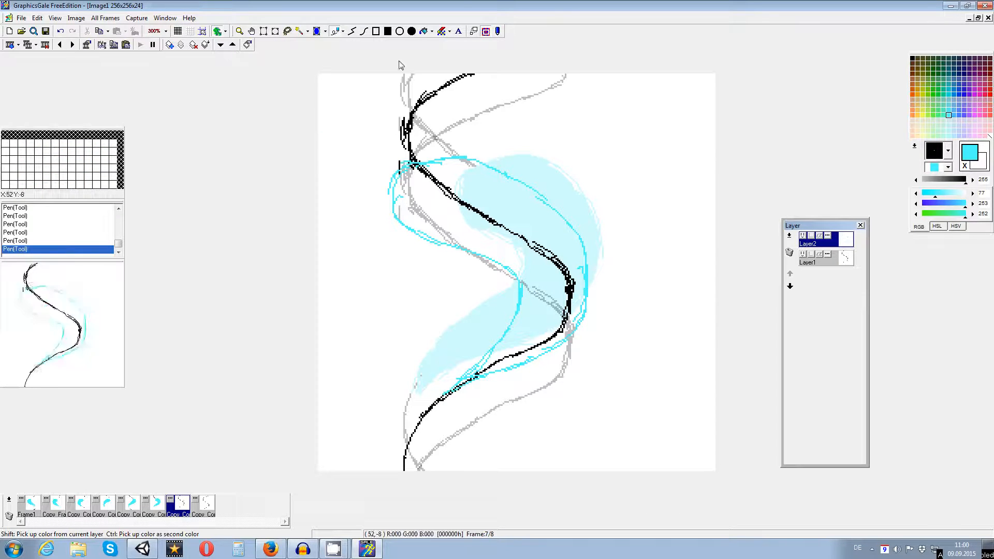
- Undo the first fill, close the gap on the upper right edge of the seventh frame's outline, and flood-fill the shape with cyan
click(571, 255)
key(ctrl+z)
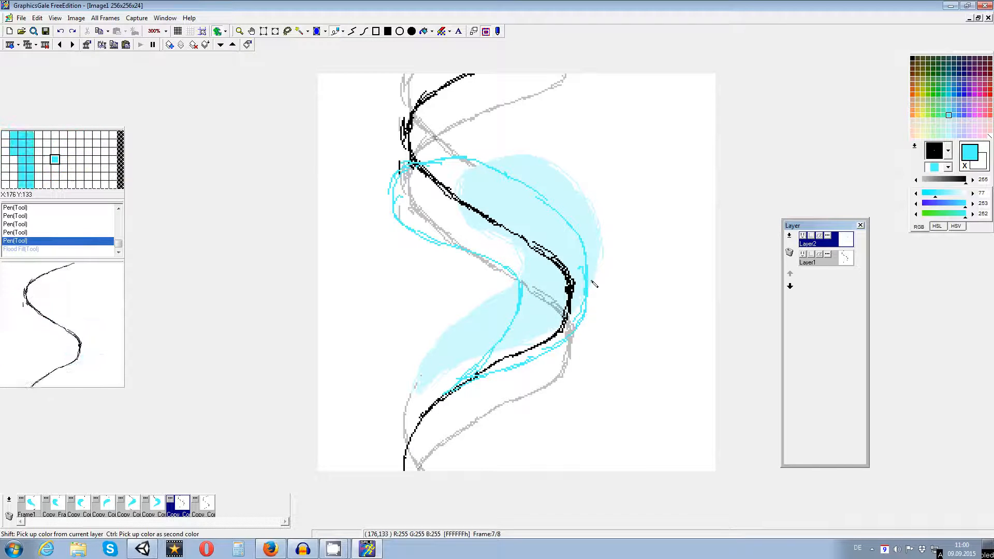
drag(549, 204, 544, 198)
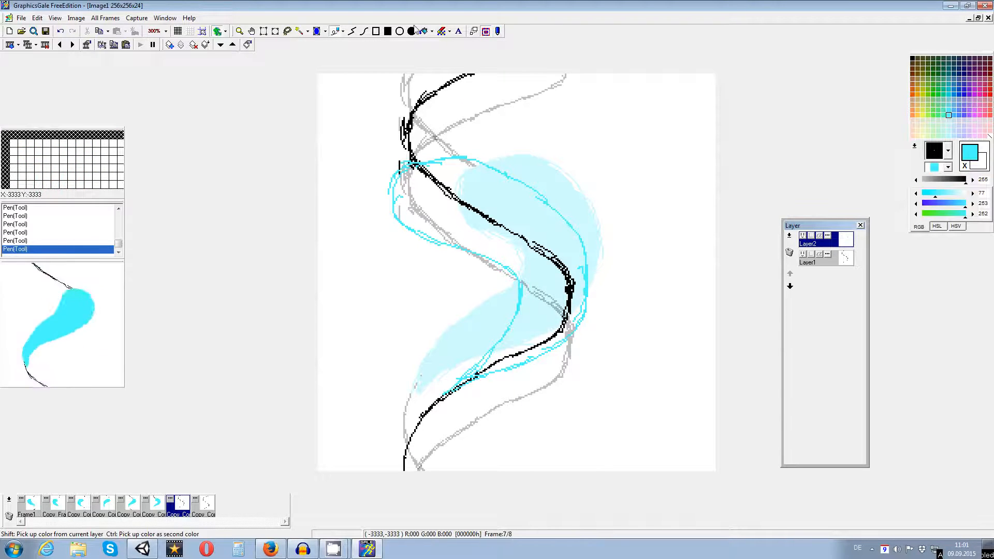
click(429, 31)
click(551, 275)
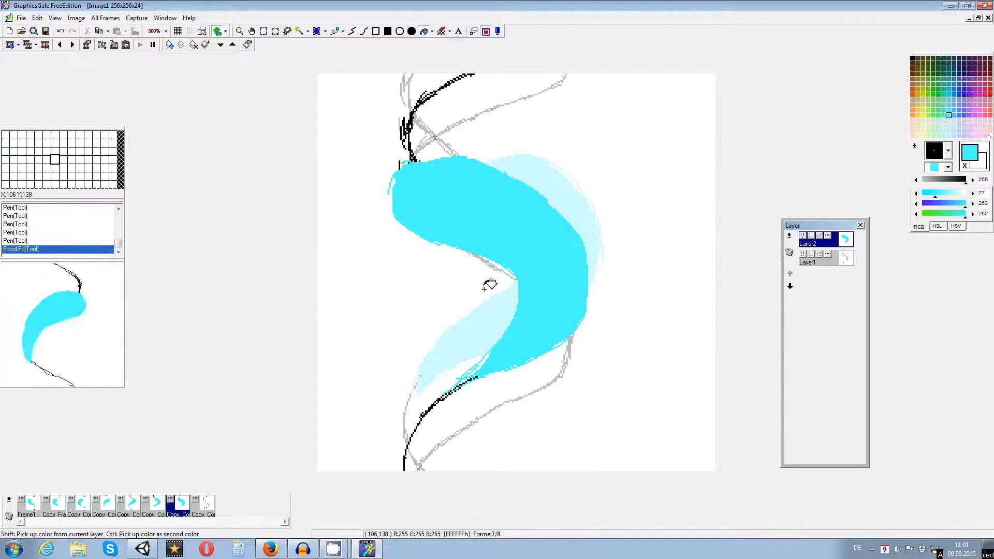
- Switch to the eighth frame and add a new layer above its curve with the proposed properties, removing the stray stroke from the curve layer
click(208, 503)
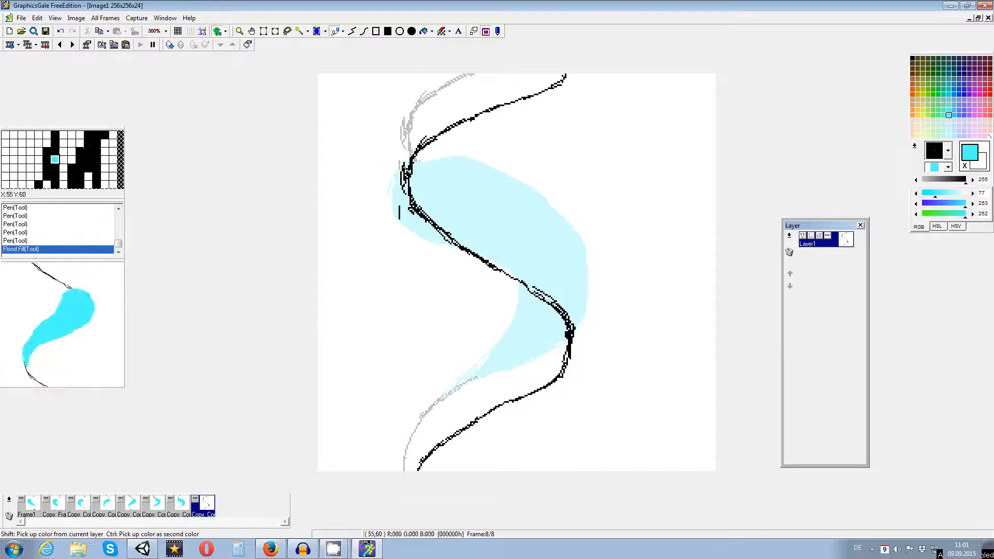
drag(400, 161, 414, 162)
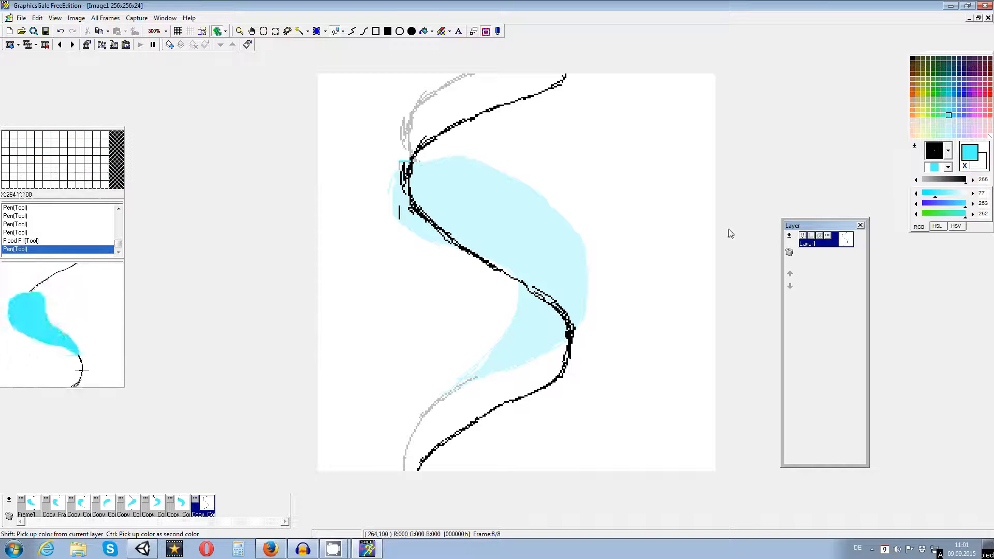
right_click(790, 237)
click(798, 245)
click(492, 316)
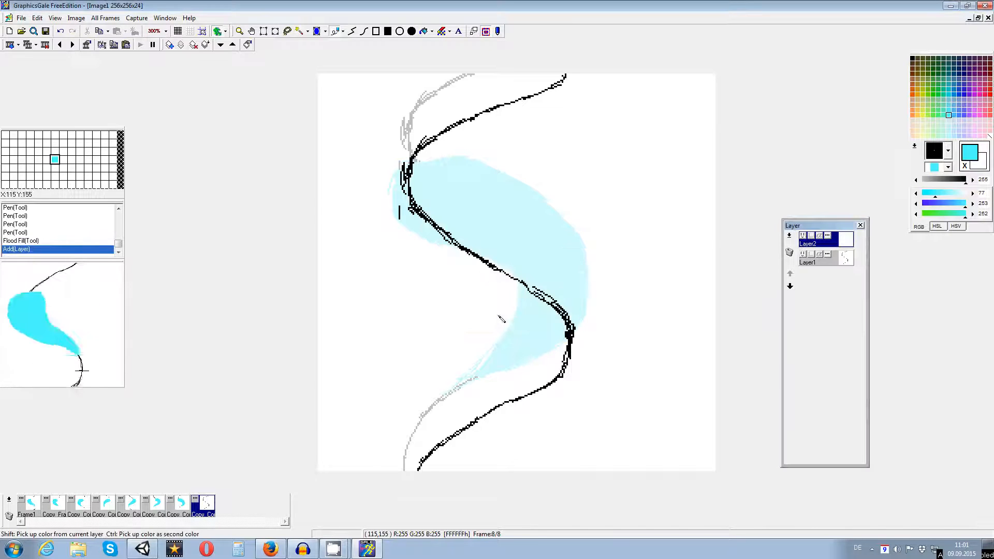
- Outline the eighth frame's ghost in cyan, with its head around the curve's upper left bend and a tail tapering below the lower right bend
drag(390, 163, 402, 162)
mouse_move(403, 161)
mouse_down()
mouse_move(426, 160)
mouse_move(426, 171)
mouse_move(394, 189)
mouse_move(398, 250)
mouse_up()
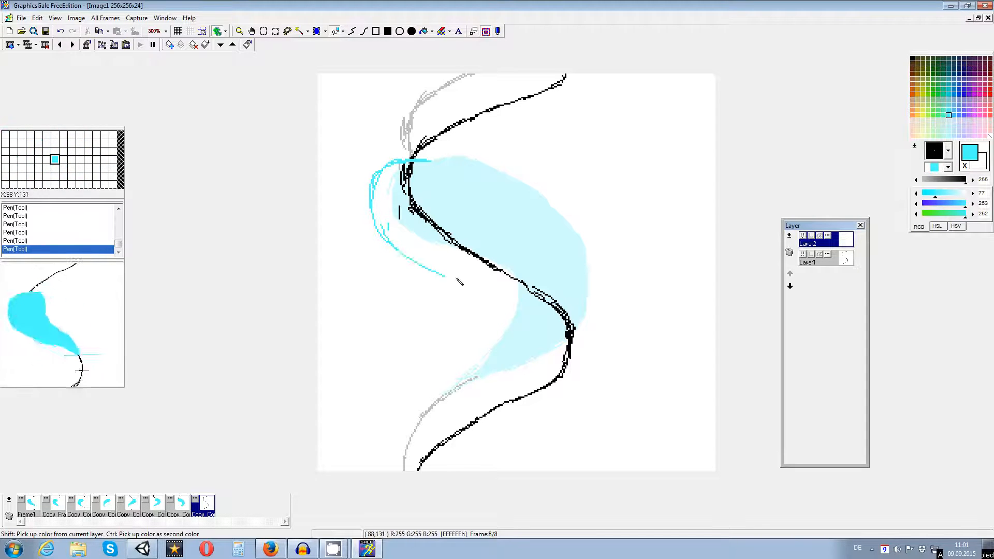
drag(448, 271, 523, 296)
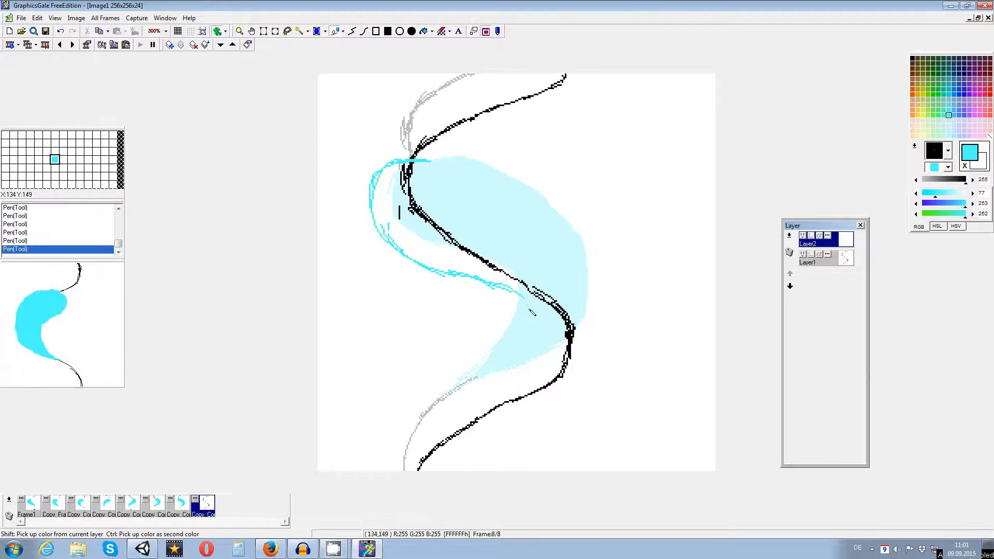
drag(556, 350, 548, 387)
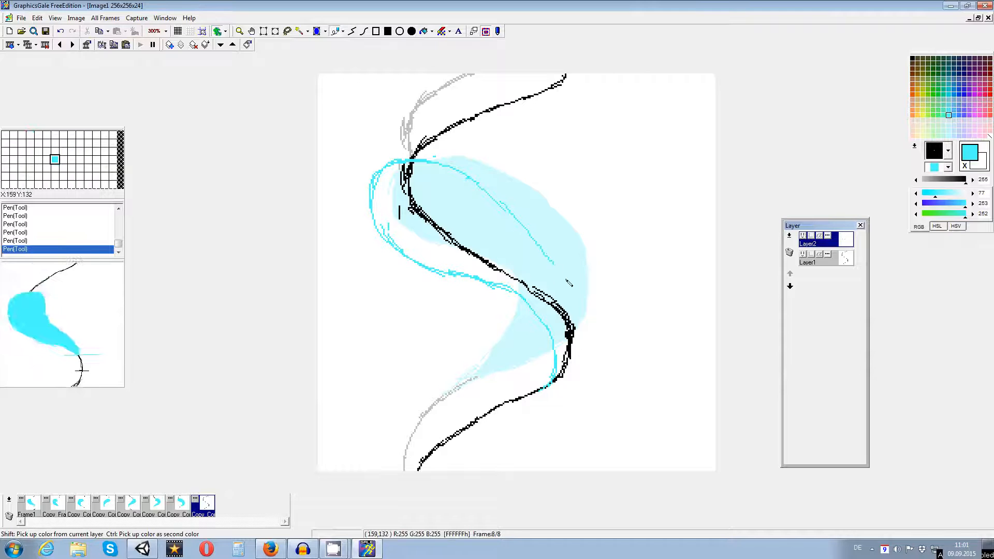
drag(580, 362, 539, 384)
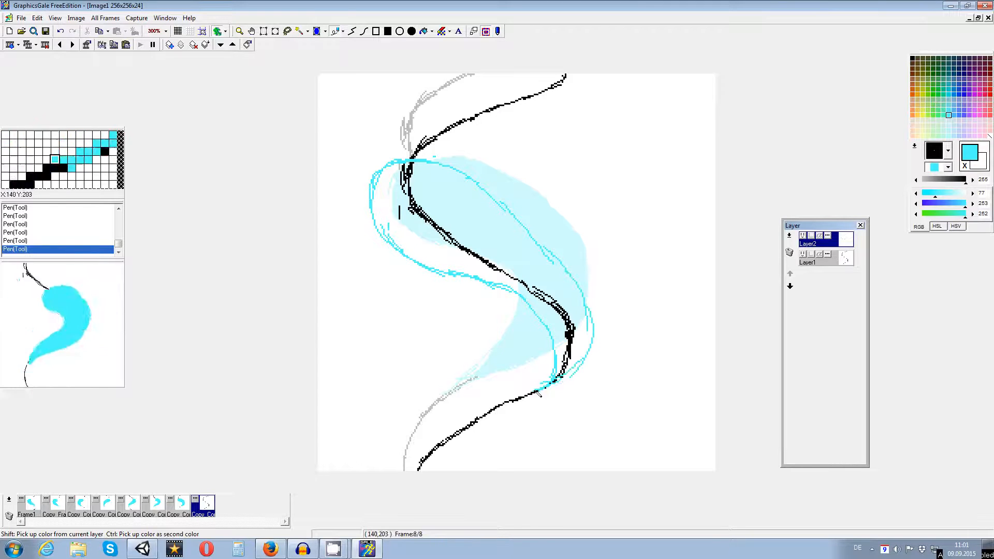
drag(472, 281, 516, 305)
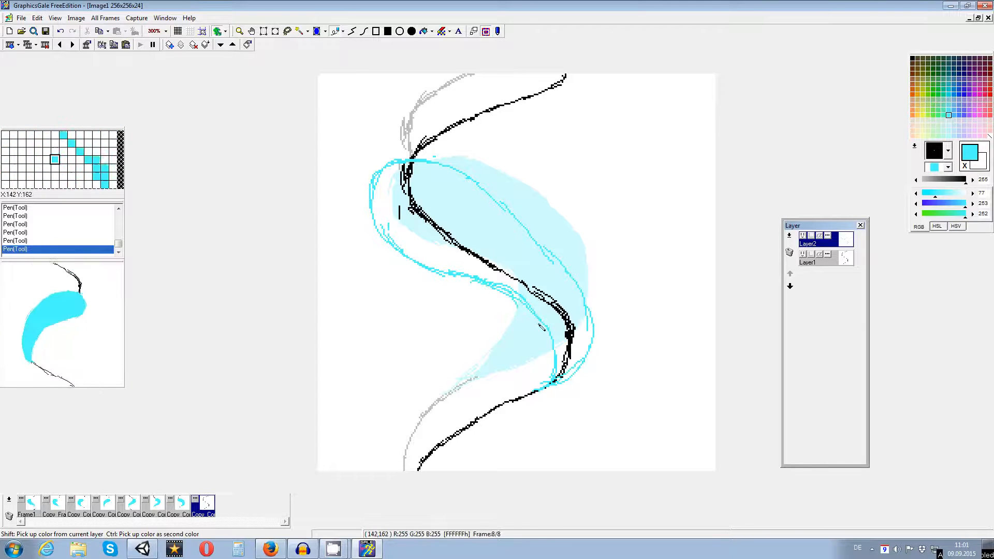
- Try to flood-fill the eighth frame's ghost outline with cyan, undoing the first fill and filling again
click(423, 31)
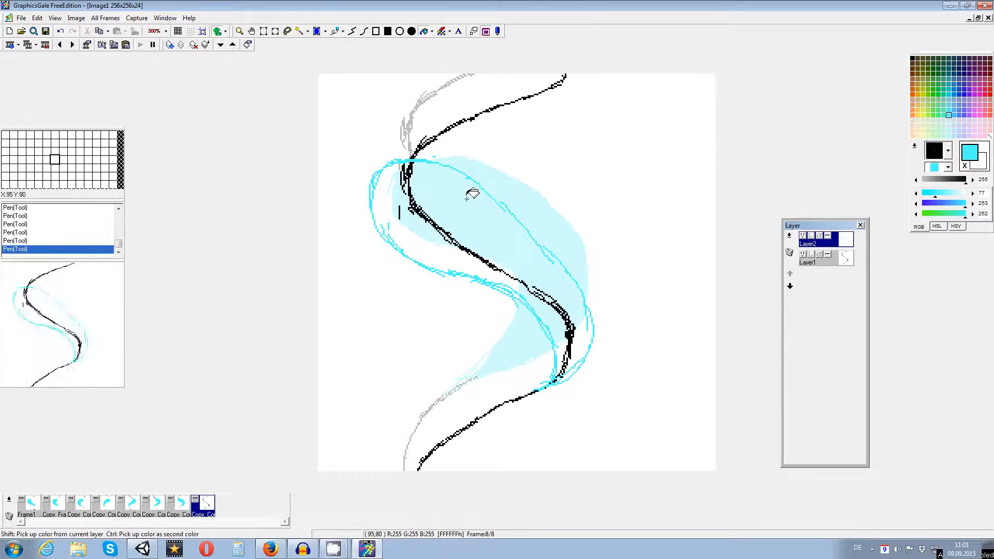
click(470, 206)
key(ctrl+z)
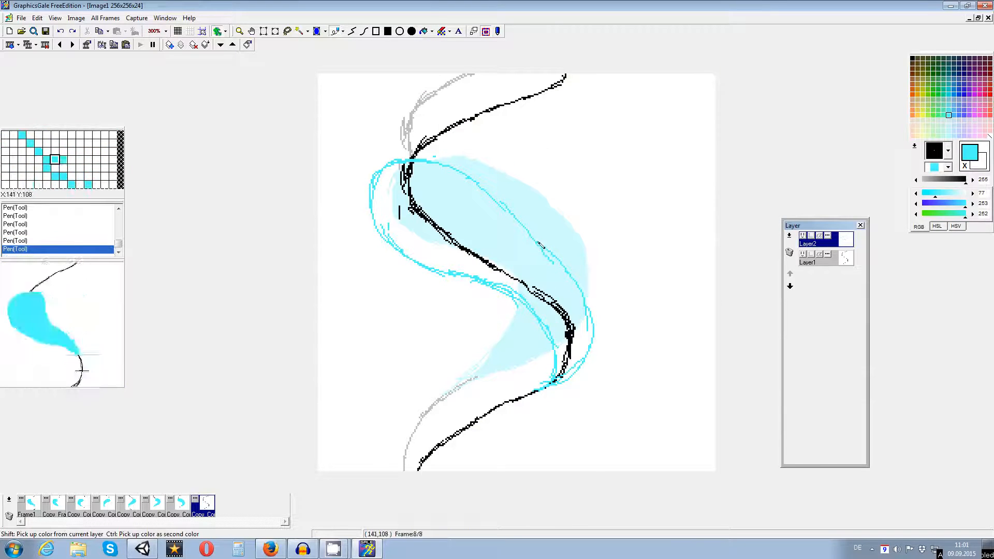
click(473, 221)
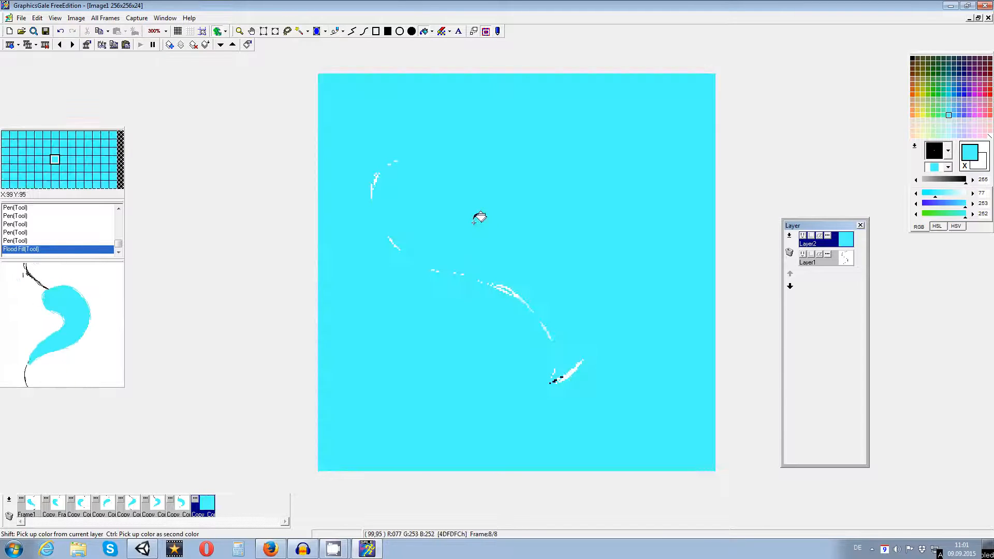
- Undo the flood fill, close the gap in frame 8's cyan outline with the pen, and flood fill the shape's interior with cyan
key(ctrl+z)
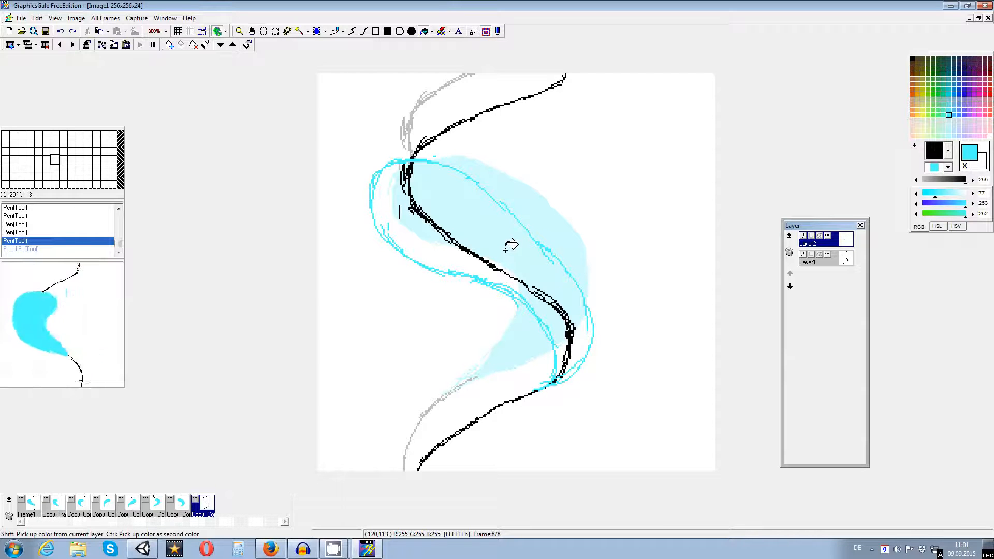
click(337, 31)
click(505, 206)
click(423, 31)
click(505, 230)
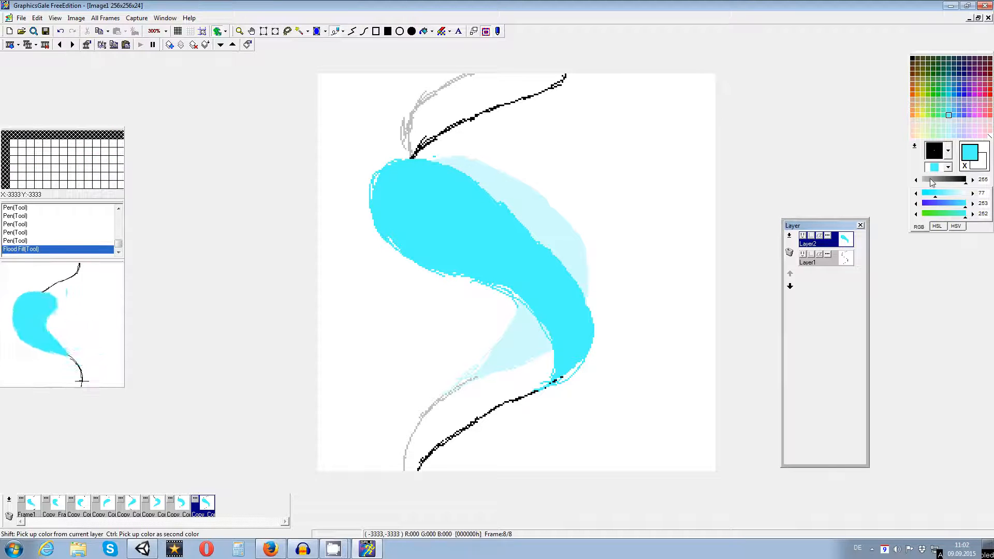
- Smooth the edges of frame 8's shape with the round brush in cyan and white, and hide Layer1
click(948, 151)
click(937, 202)
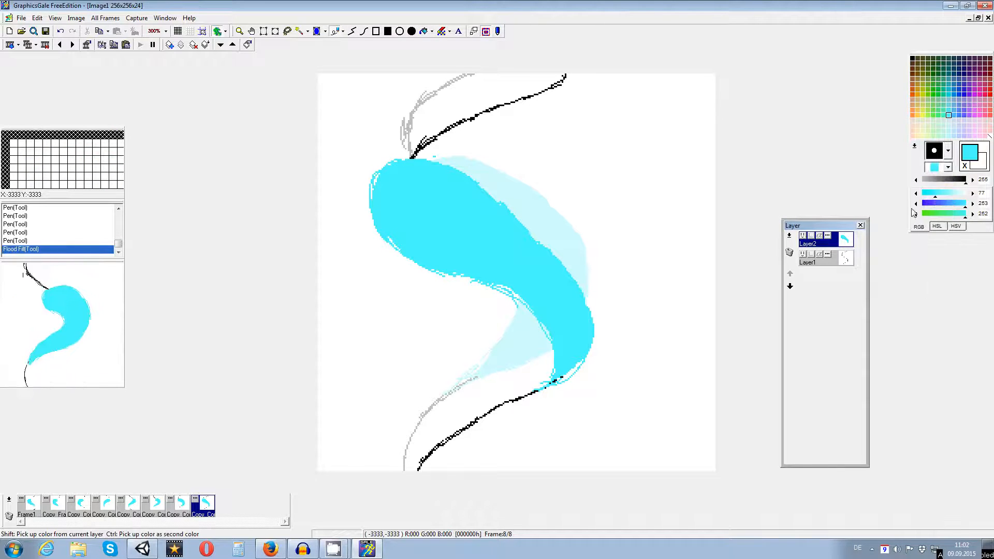
mouse_move(402, 173)
mouse_down()
mouse_move(379, 187)
mouse_move(388, 221)
mouse_move(466, 254)
mouse_move(428, 258)
mouse_up()
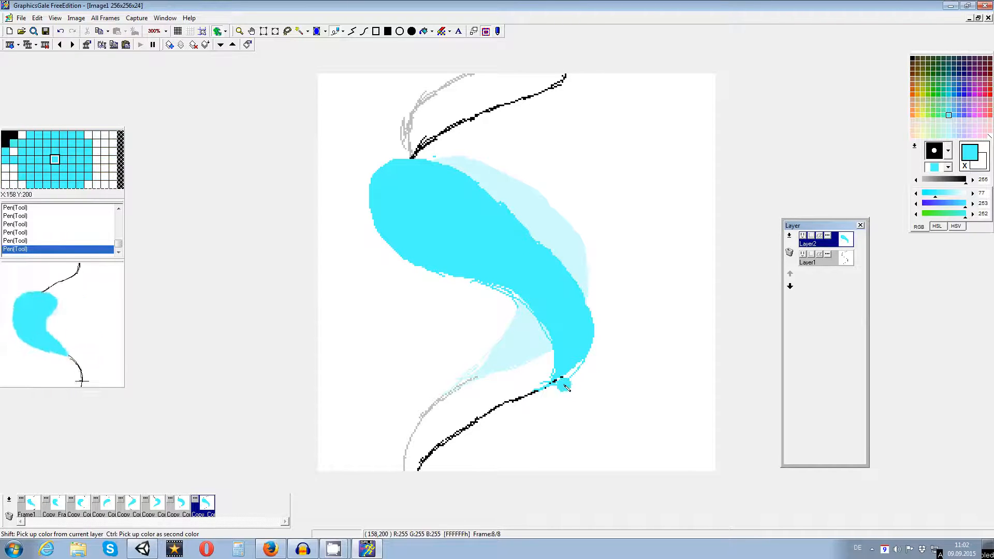
click(990, 135)
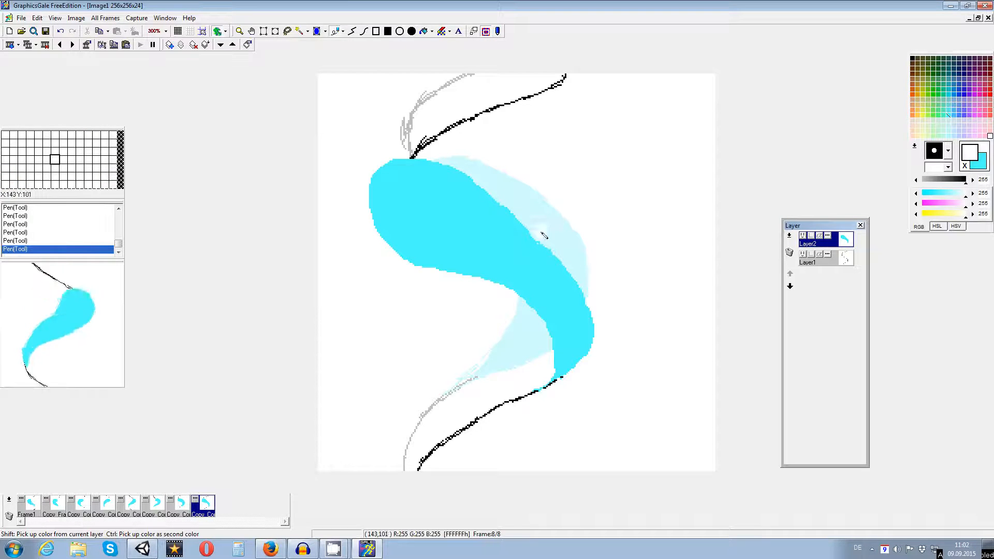
click(802, 255)
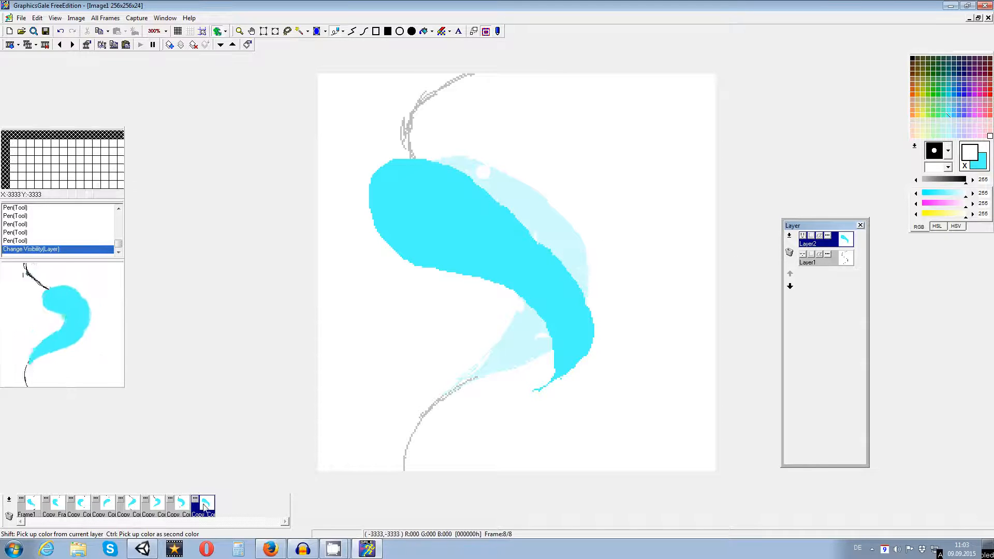
- Hide Layer1 in frame 7 and turn off the onion skin
click(184, 506)
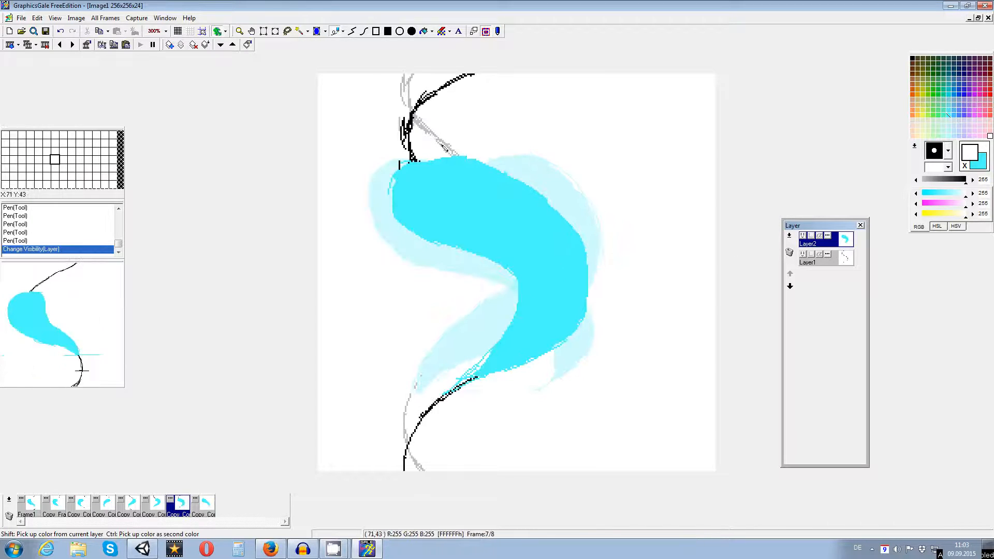
click(803, 255)
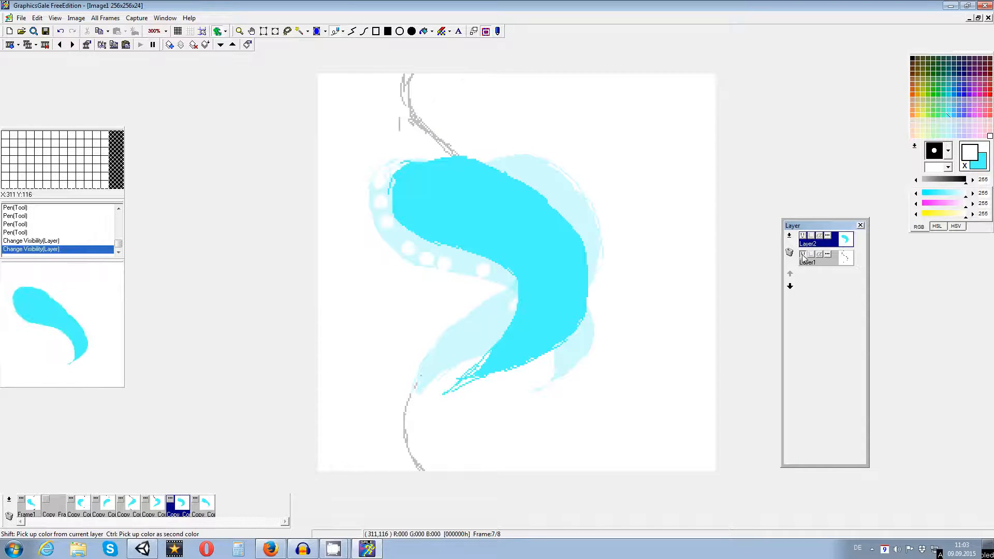
click(247, 44)
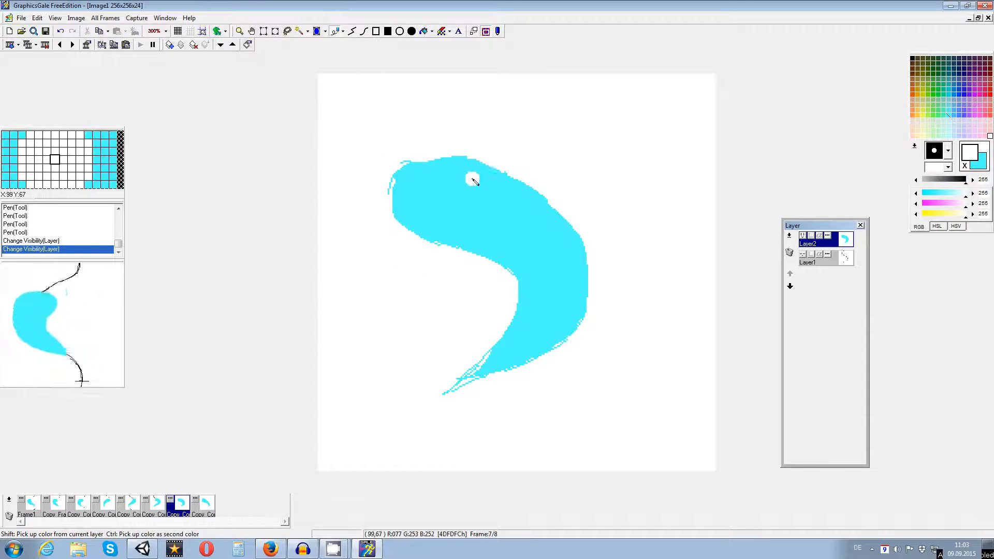
- Erase the stray outline strokes around the head of frame 7's shape by painting in white
drag(391, 164, 388, 169)
drag(387, 173, 386, 191)
mouse_move(389, 176)
mouse_down()
mouse_move(388, 189)
mouse_move(411, 158)
mouse_up()
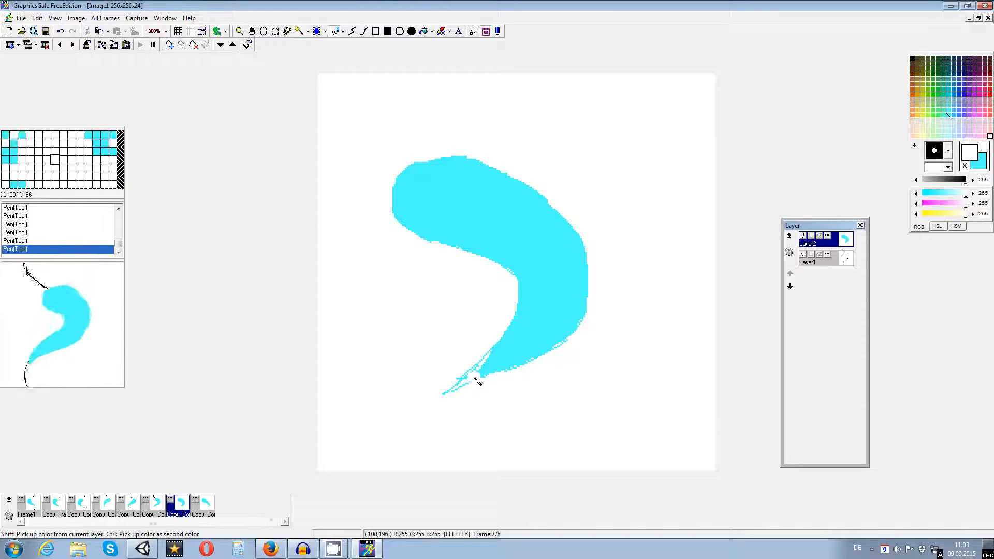
- Fill the white gaps in the tail of frame 7's shape with the one-pixel brush in cyan
click(965, 165)
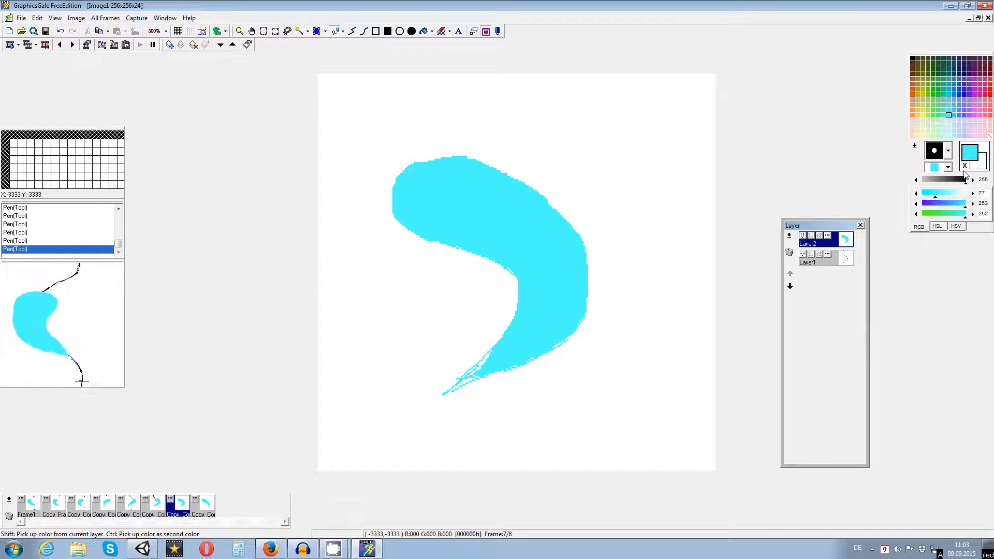
click(948, 150)
click(930, 189)
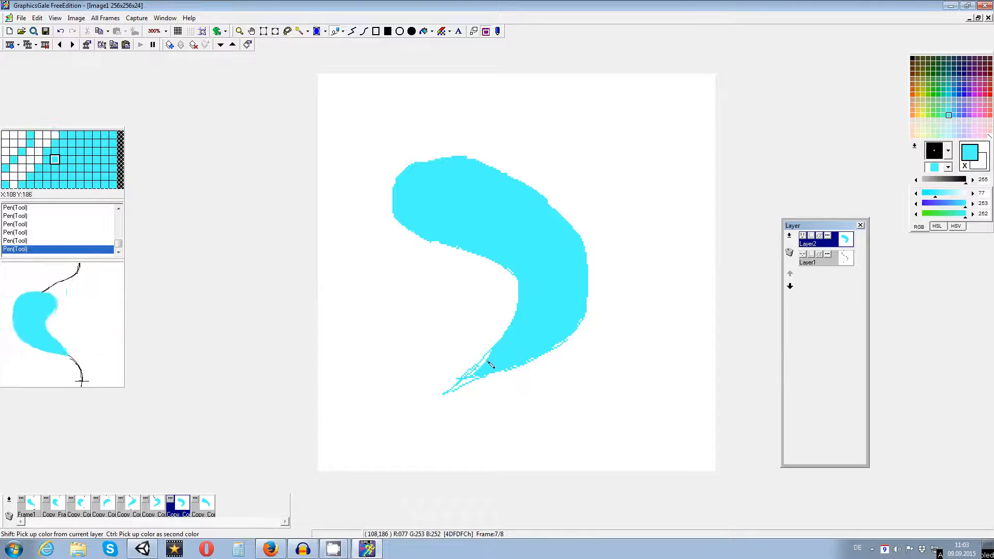
mouse_move(481, 372)
mouse_down()
mouse_move(452, 390)
mouse_move(487, 375)
mouse_up()
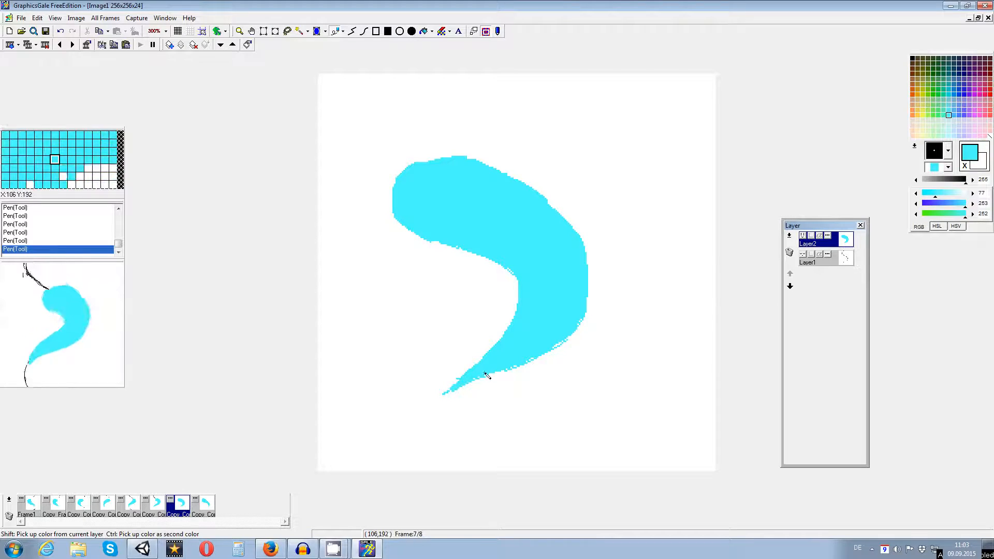
- Trim the ragged edges of frame 7's shape in white with the round brush, and round off the head's upper edge in cyan
click(965, 166)
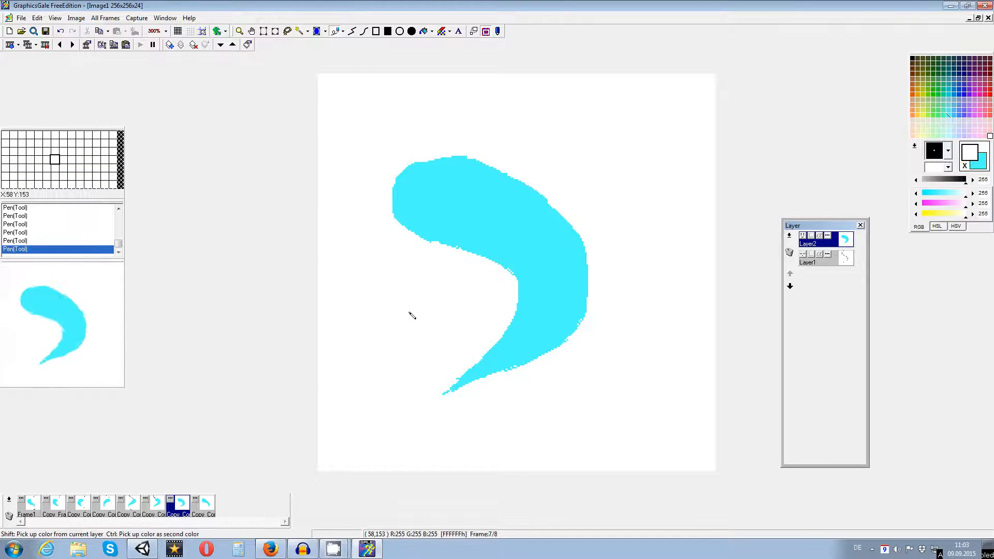
click(946, 153)
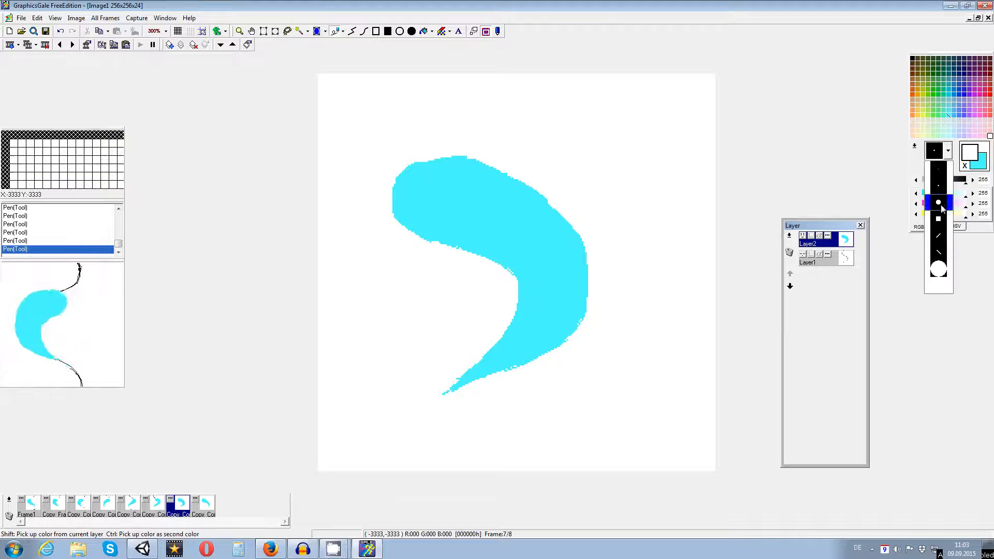
click(941, 206)
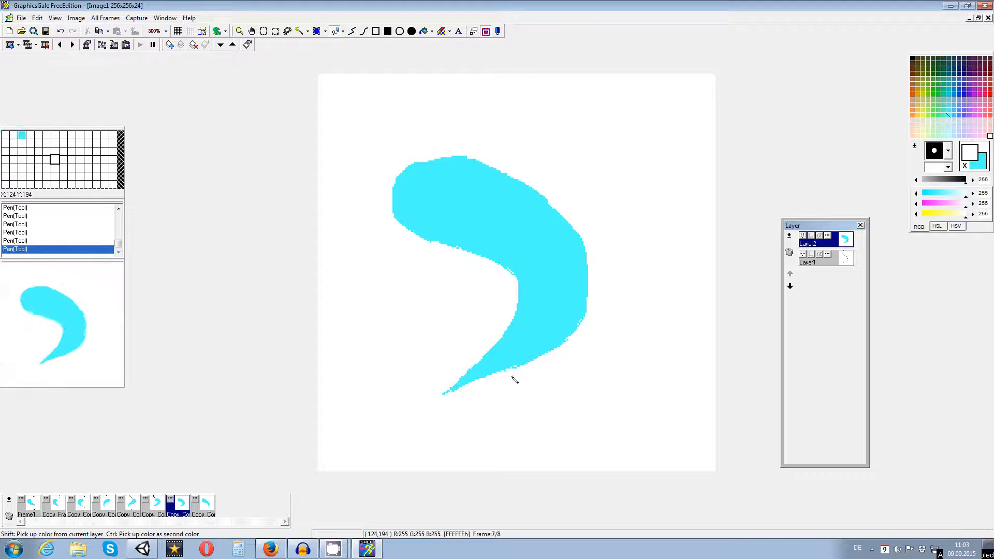
click(965, 165)
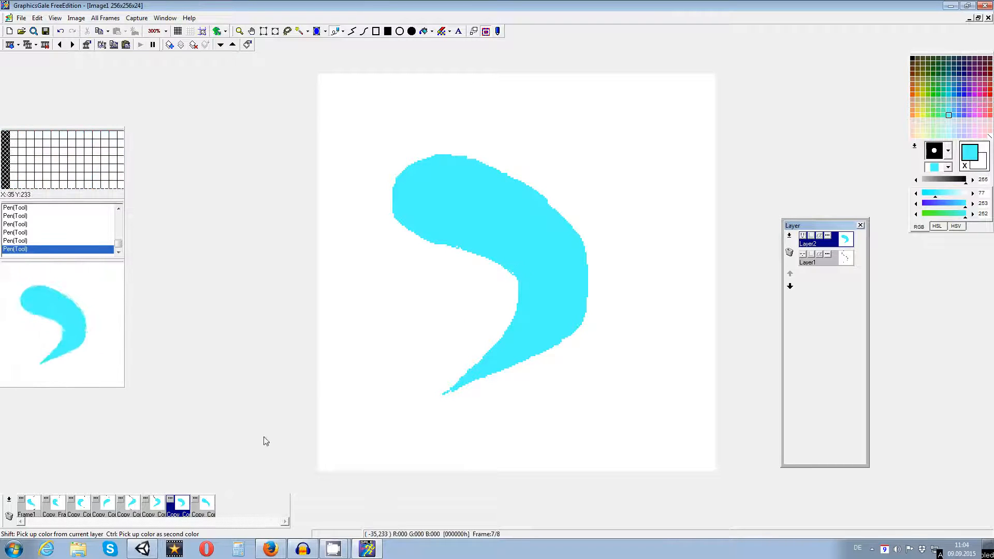
- Hide Layer1 in frame 6 and paint cyan over the gaps along the head's edges
click(155, 504)
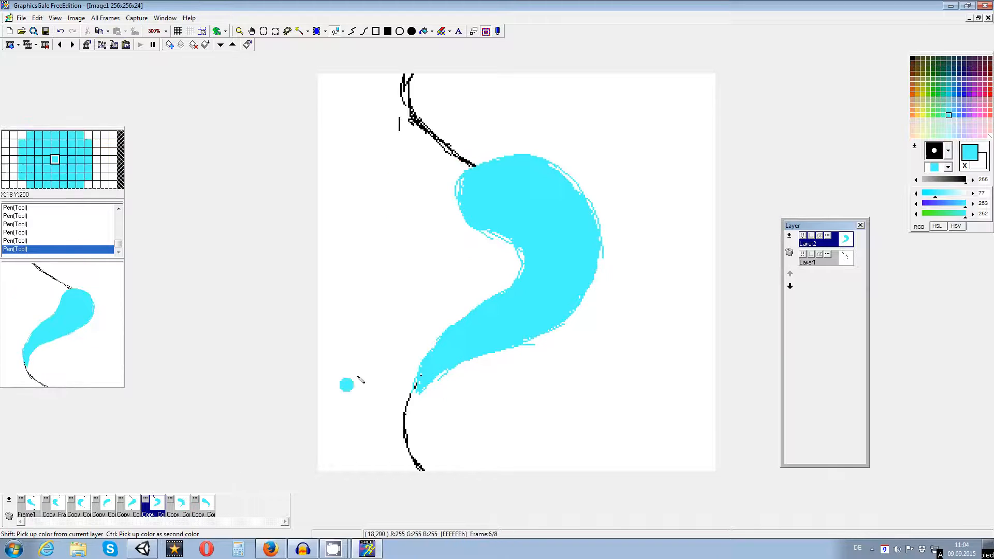
click(802, 254)
mouse_move(466, 188)
mouse_down()
mouse_move(508, 230)
mouse_move(499, 228)
mouse_move(530, 238)
mouse_up()
drag(539, 170, 576, 201)
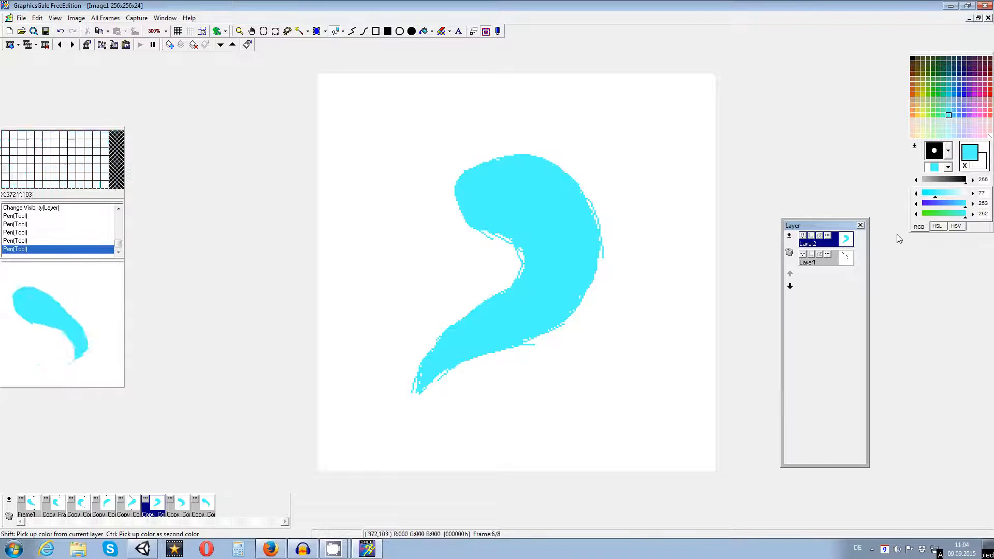
- Trim the rough outer and inner edges of frame 6's shape in white, and smooth the head's upper edge in cyan
click(964, 166)
mouse_move(475, 241)
mouse_down()
mouse_move(510, 248)
mouse_move(511, 265)
mouse_move(510, 248)
mouse_move(512, 277)
mouse_move(522, 262)
mouse_up()
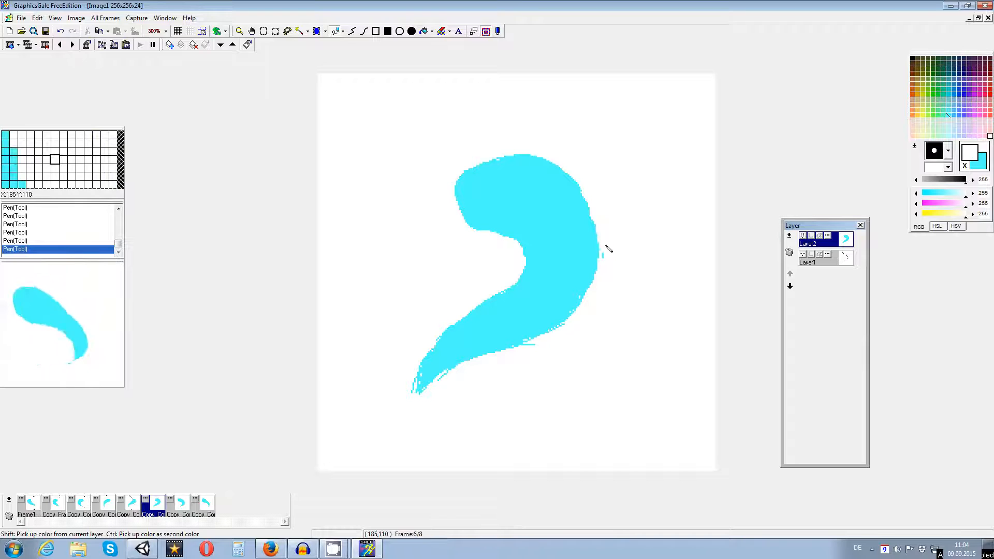
drag(606, 246, 585, 324)
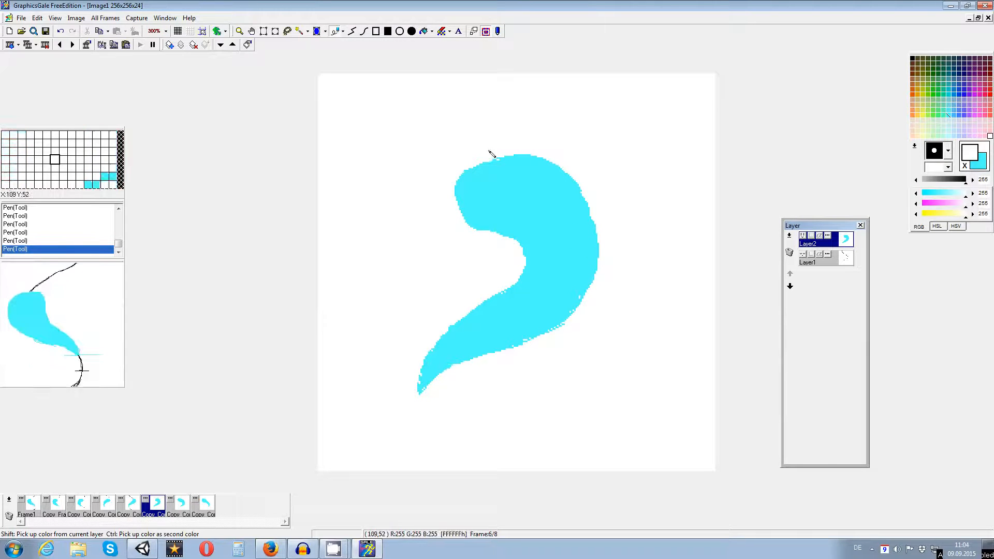
click(948, 115)
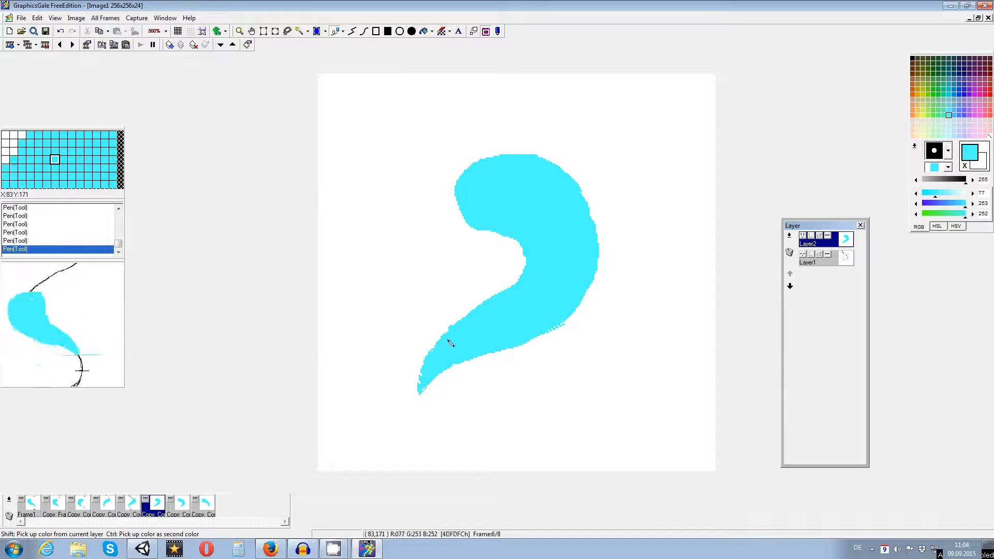
- Hide Layer1 in frame 5 and paint cyan over the gaps along the head's upper edge
click(132, 504)
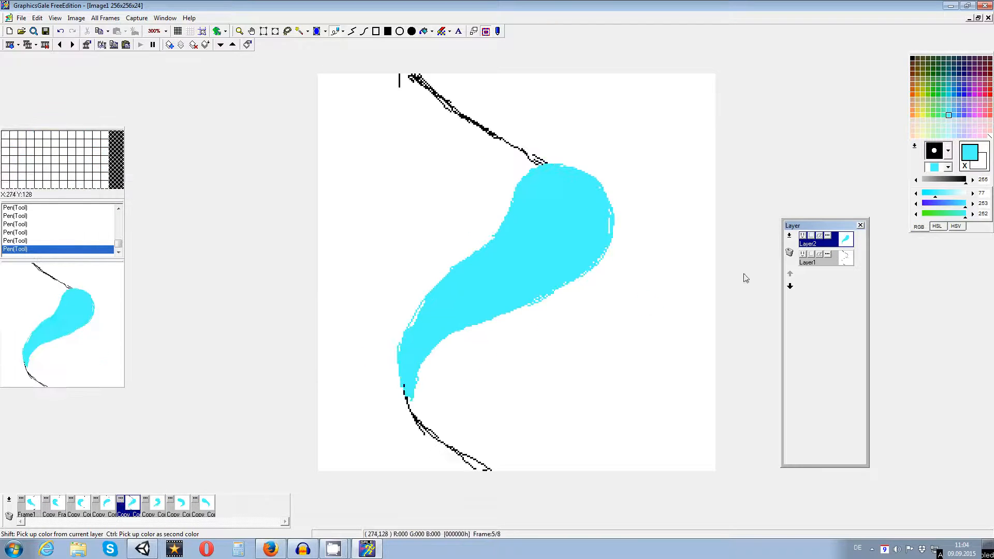
click(803, 254)
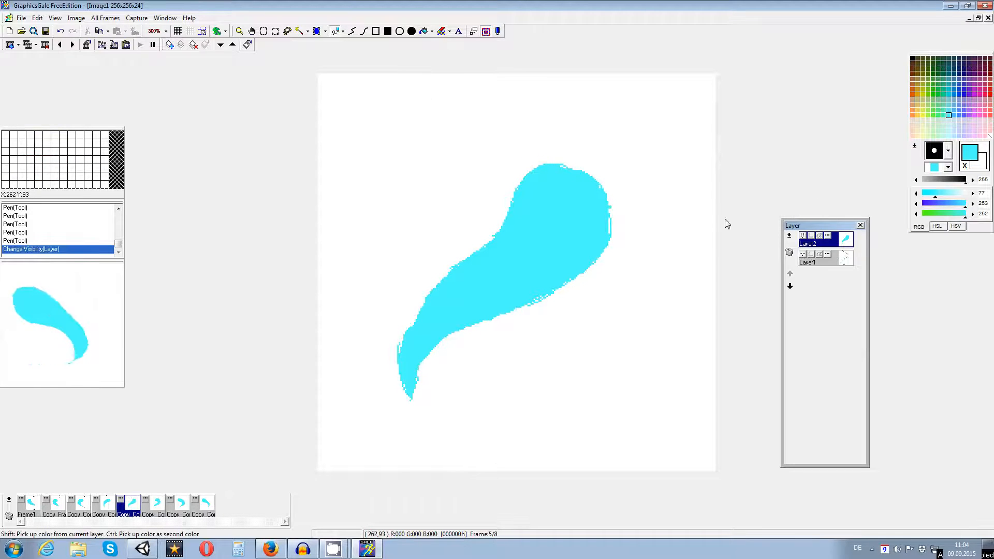
click(567, 174)
mouse_move(587, 187)
mouse_down()
mouse_move(609, 233)
mouse_move(598, 200)
mouse_up()
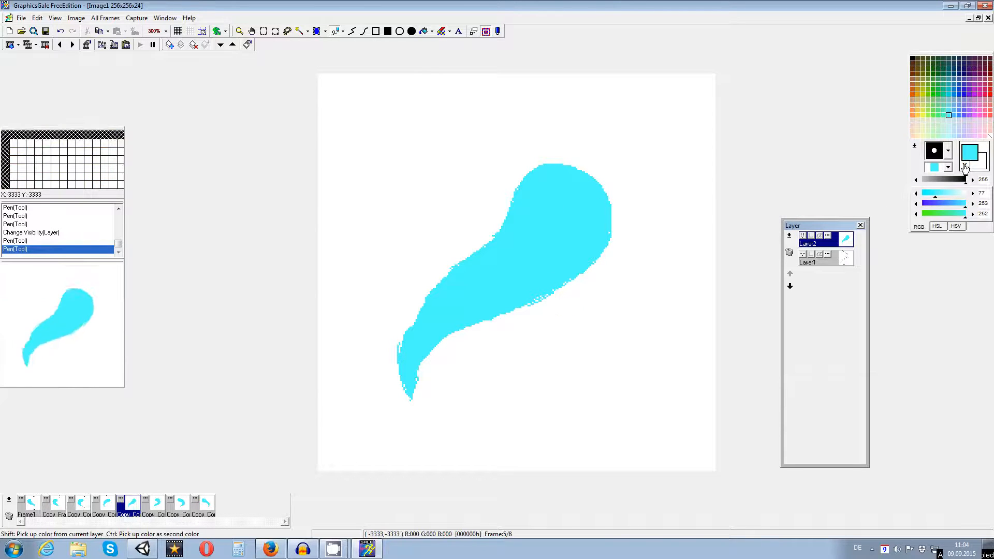
- Trim the ragged lower edge, upper edge and tail of frame 5's shape with white strokes
key(x)
drag(532, 315, 534, 312)
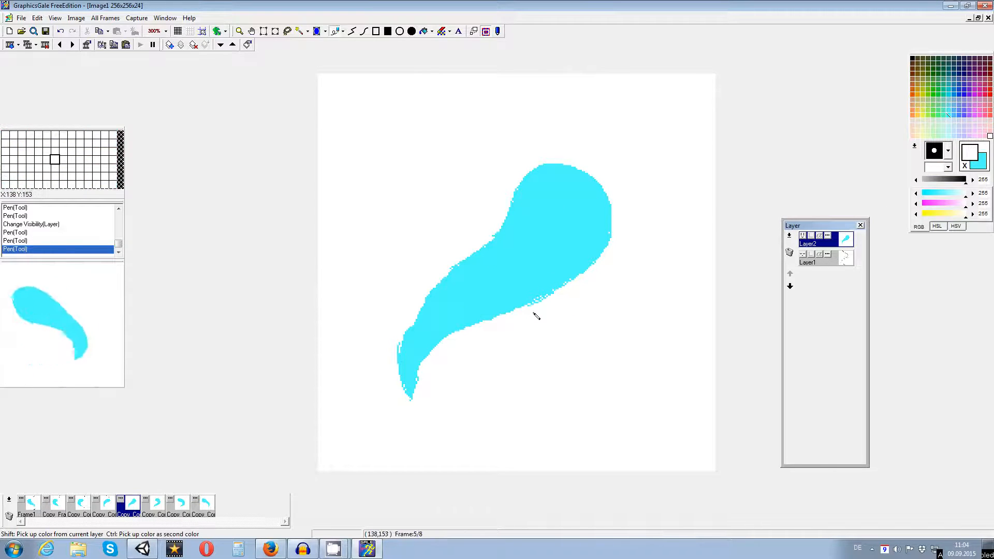
mouse_move(485, 240)
mouse_down()
mouse_move(500, 217)
mouse_move(447, 266)
mouse_up()
mouse_move(391, 341)
mouse_down()
mouse_move(391, 374)
mouse_move(396, 343)
mouse_move(413, 398)
mouse_up()
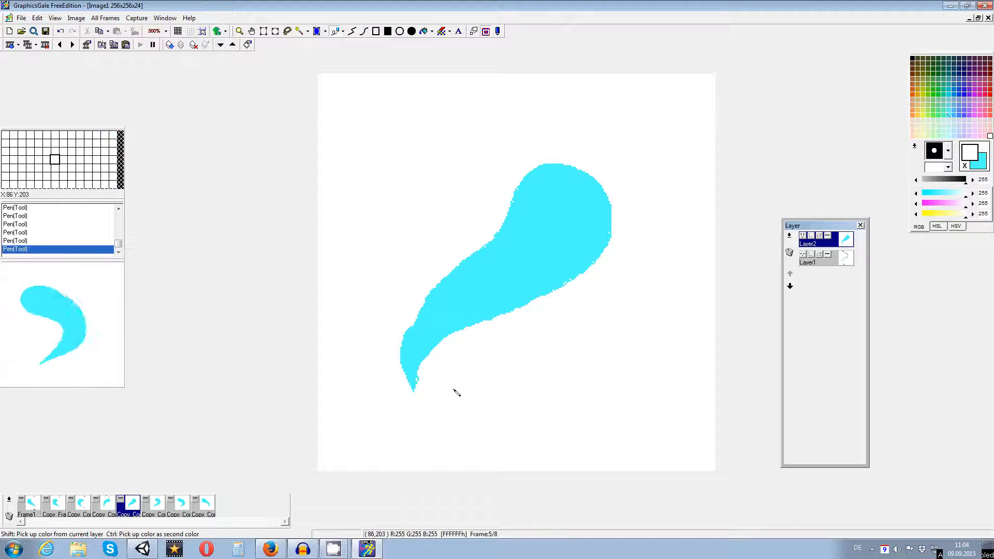
- Undo the last tail stroke in frame 5, retrim the tail's outer edge in white, and smooth the curve above it in cyan
key(ctrl+z)
drag(397, 337, 389, 352)
drag(389, 365, 393, 379)
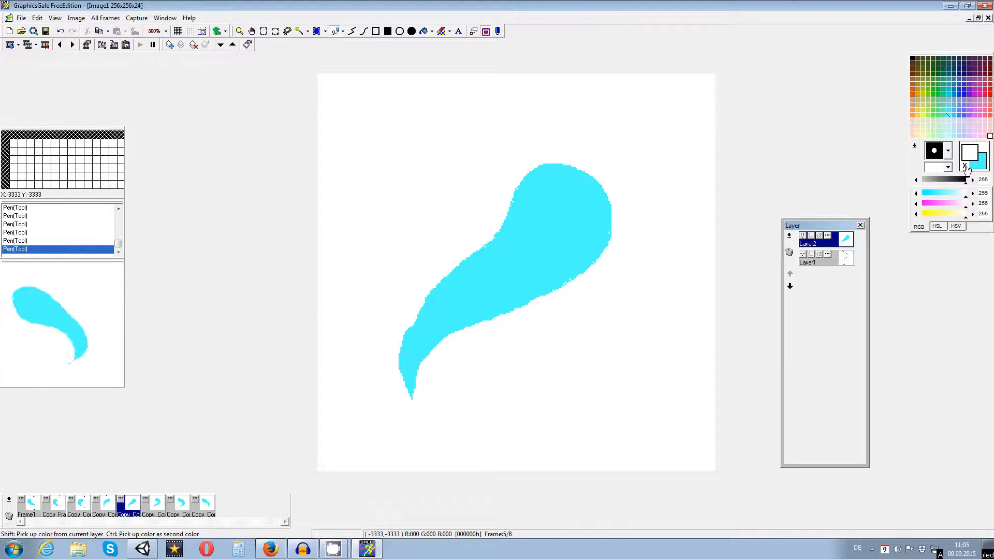
click(964, 166)
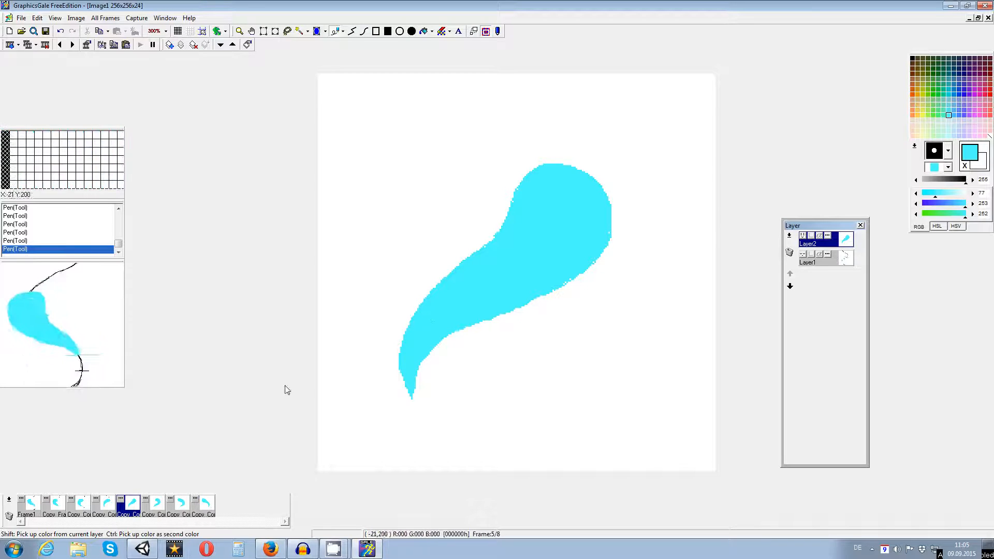
- Erase the stray strokes around frame 4's shape in white, from the head to the tail tip
click(108, 504)
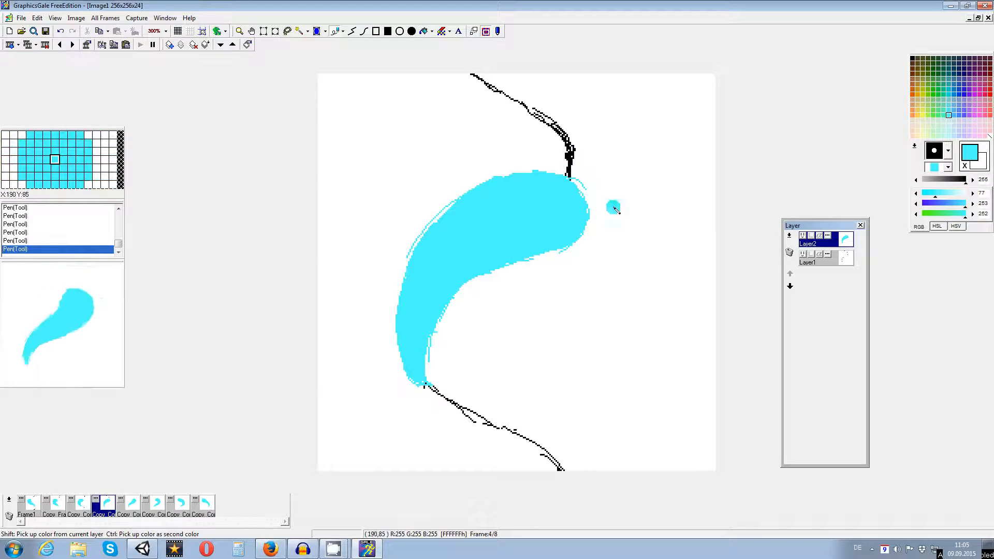
click(963, 168)
drag(574, 175, 588, 184)
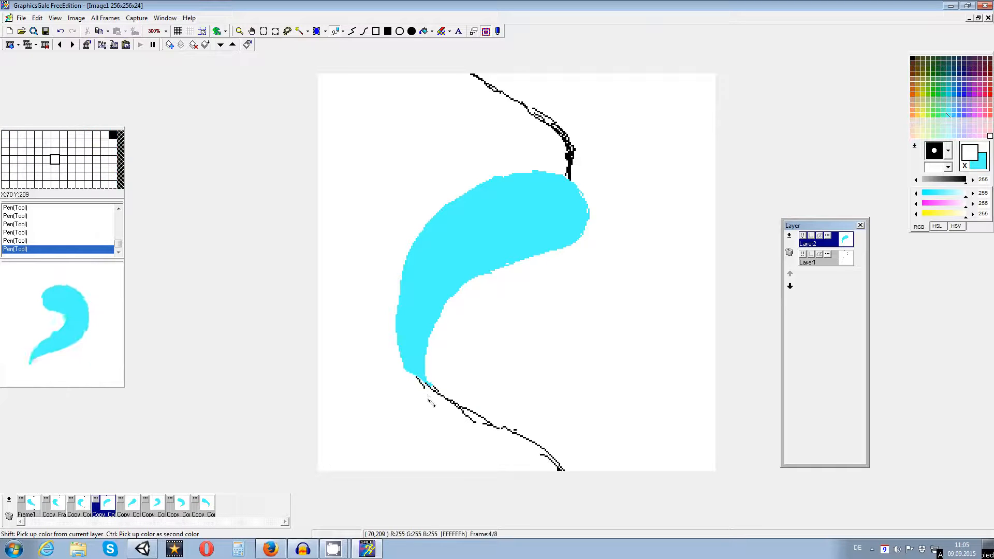
key(ctrl+z)
key(ctrl+y)
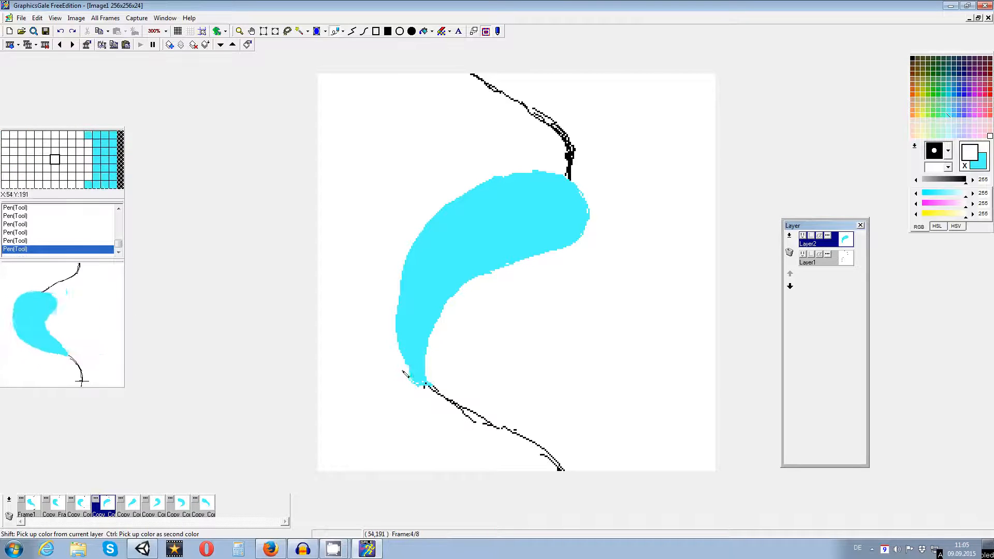
- Hide Layer1 in frame 4 and switch the drawing colour back to cyan
click(815, 265)
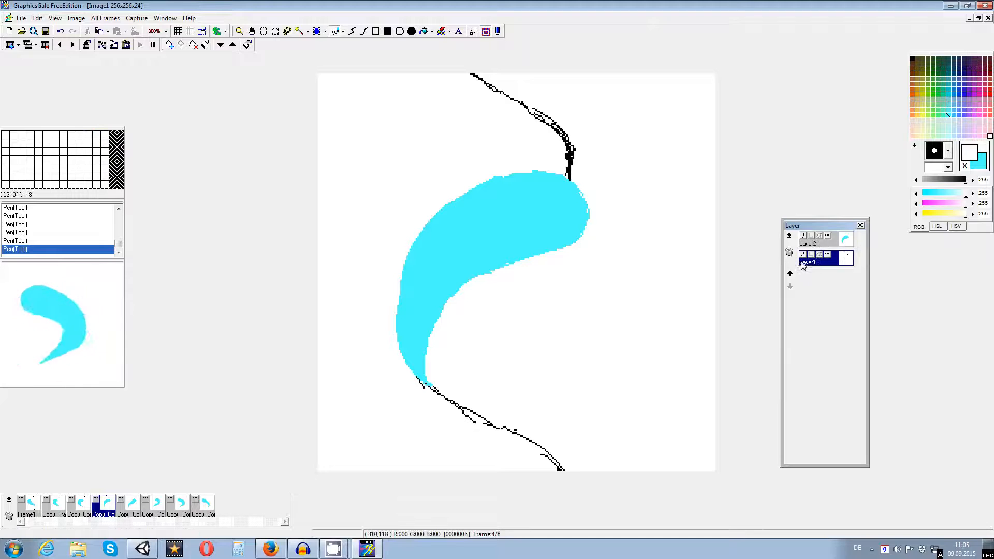
click(802, 254)
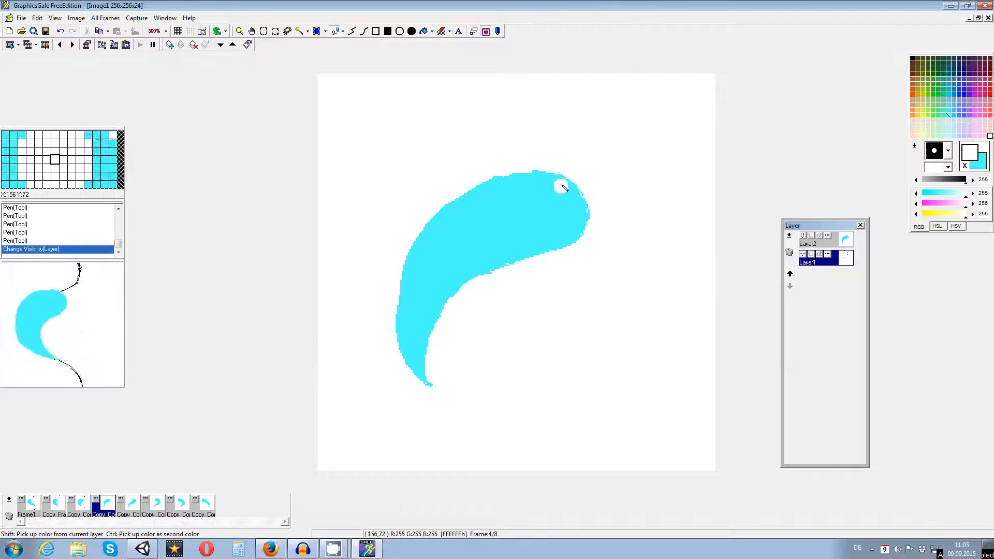
click(964, 165)
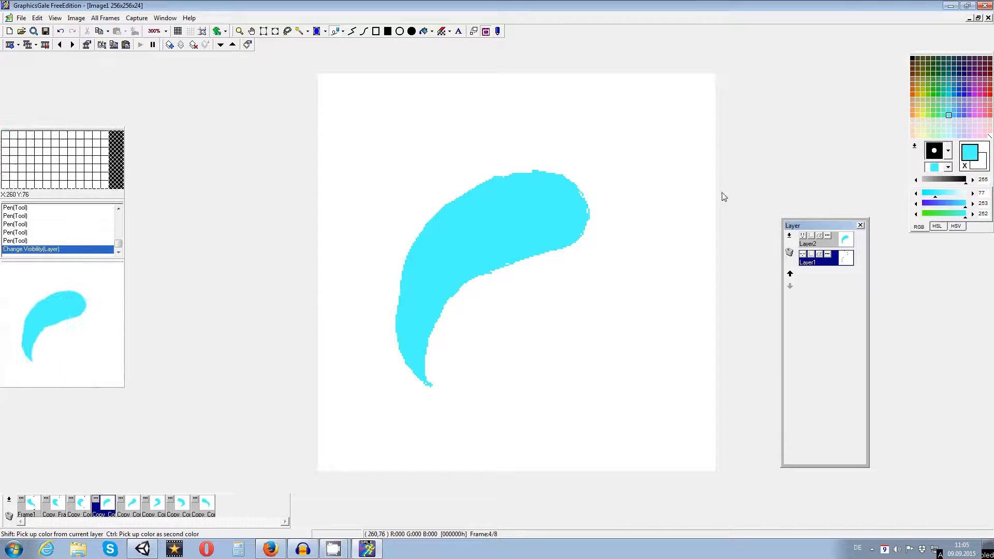
- Make Layer2 active in frame 4 and smooth the shape's head and lower edge with cyan strokes
click(578, 207)
click(533, 306)
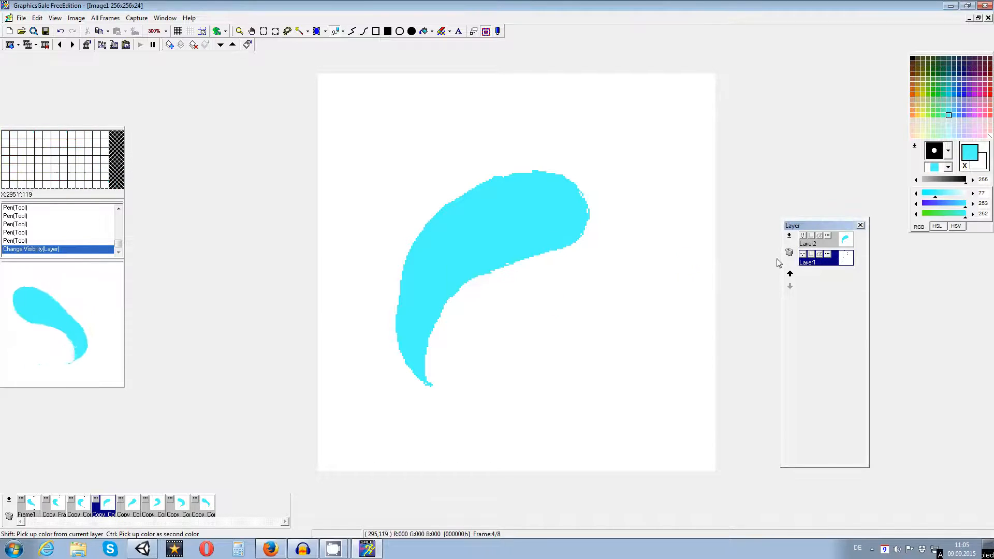
click(817, 244)
click(574, 201)
click(507, 180)
drag(514, 182, 524, 181)
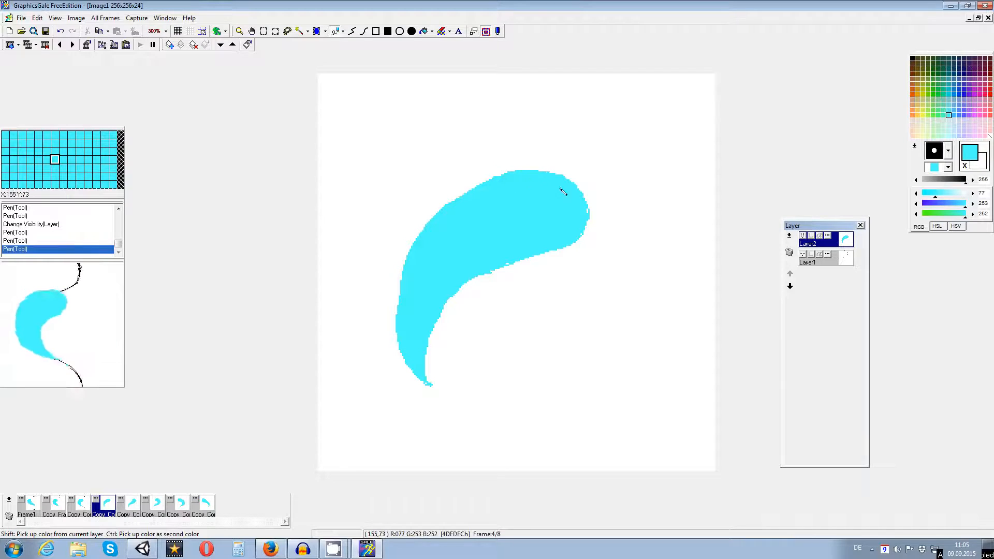
click(504, 262)
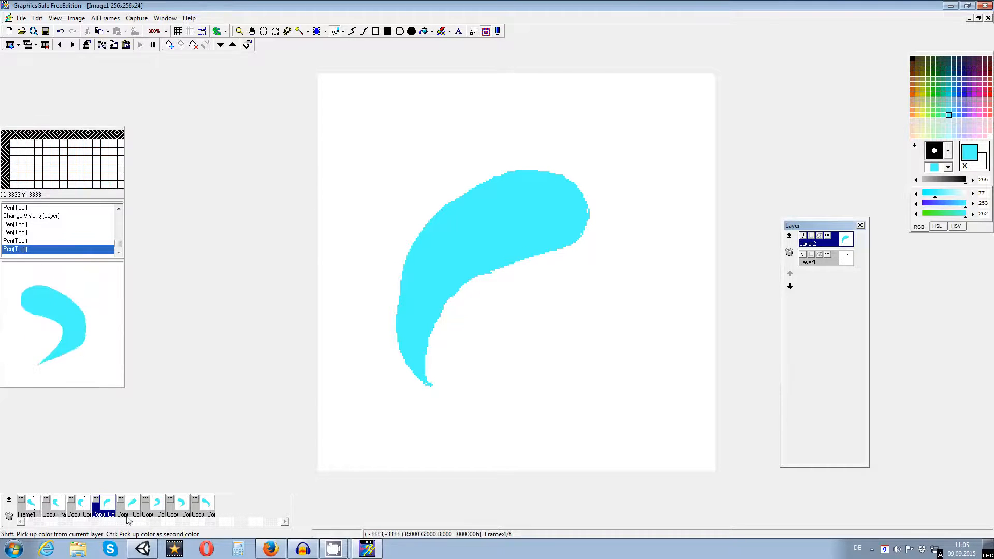
- Hide Layer1 in frame 3 and smooth the shape's head, inner curve and outer edge in cyan
click(81, 504)
click(802, 254)
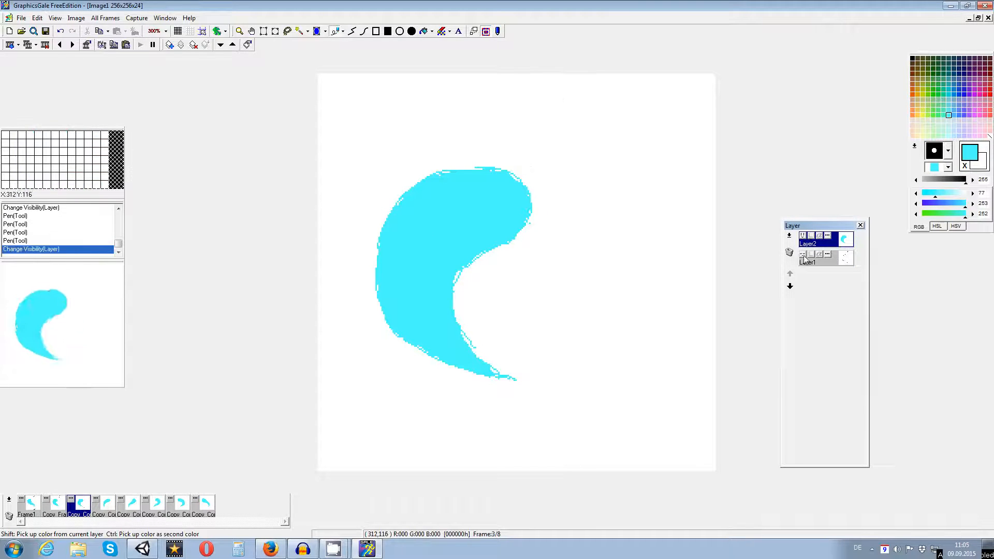
click(454, 262)
click(448, 293)
click(448, 177)
click(468, 177)
mouse_move(514, 186)
mouse_down()
mouse_move(513, 222)
mouse_move(460, 265)
mouse_up()
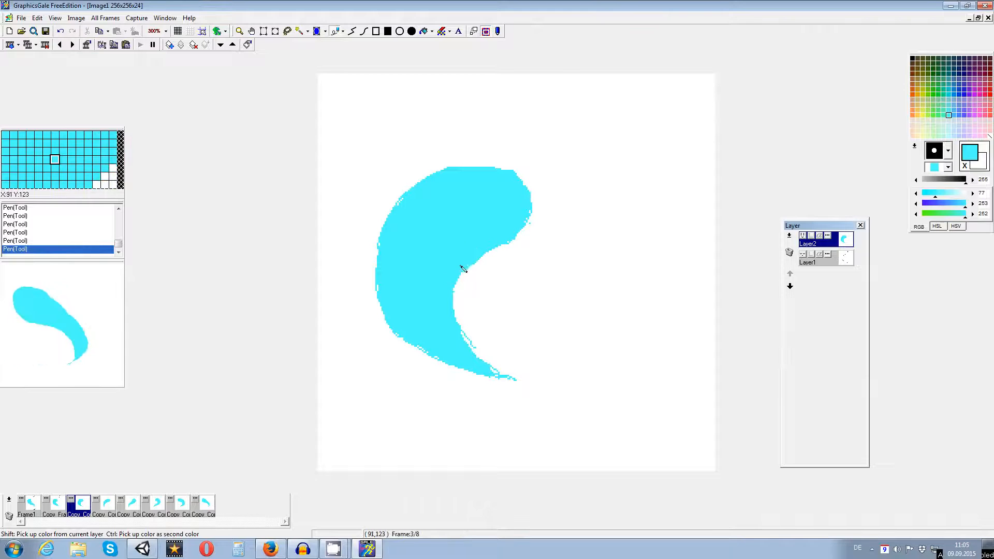
click(397, 204)
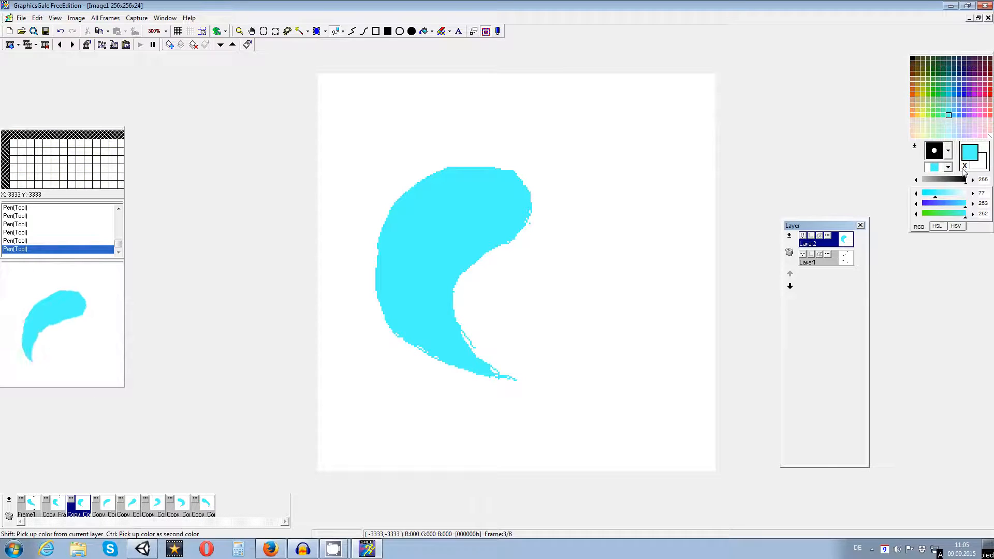
- Trim the ragged edges of frame 3's tail in white with a smaller brush, and return the drawing colour to cyan
click(964, 167)
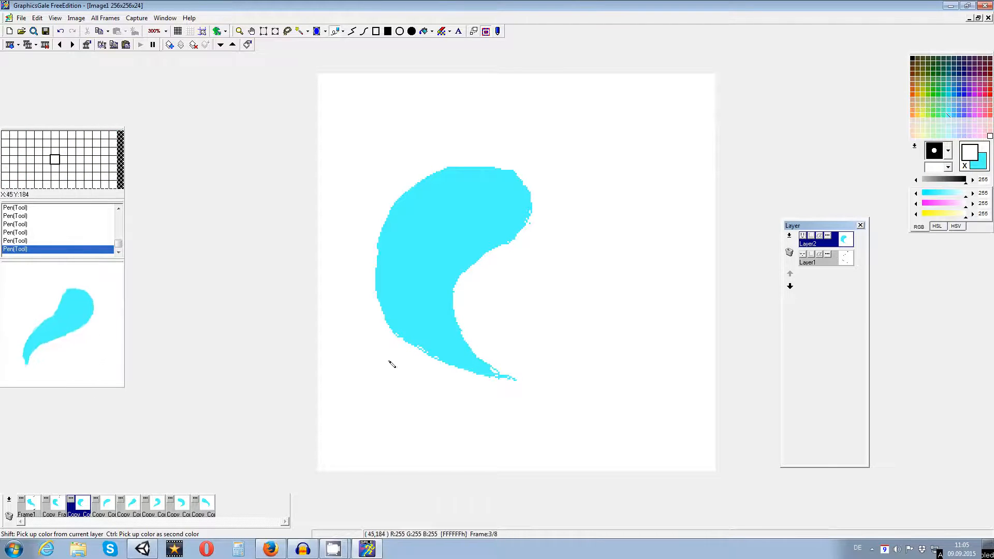
click(948, 150)
click(935, 186)
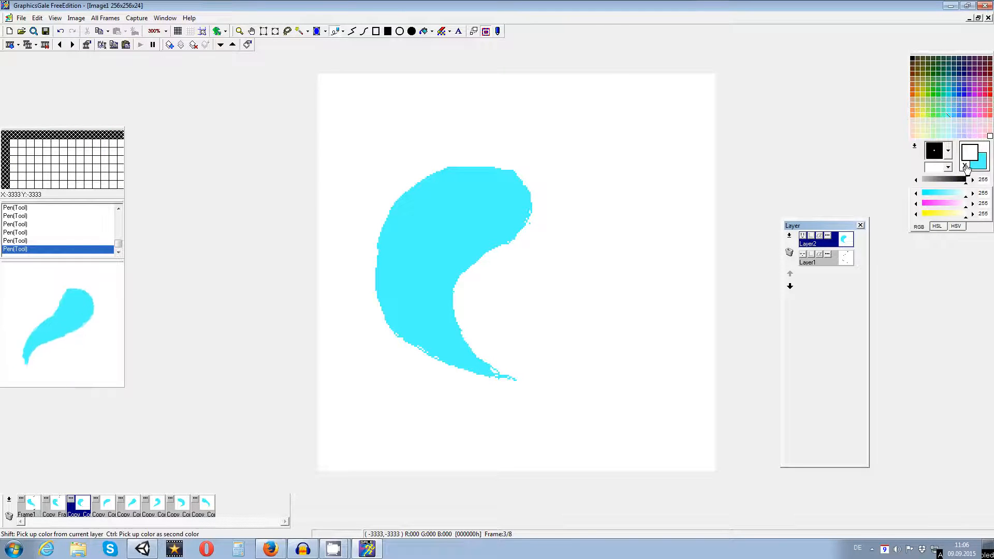
click(965, 166)
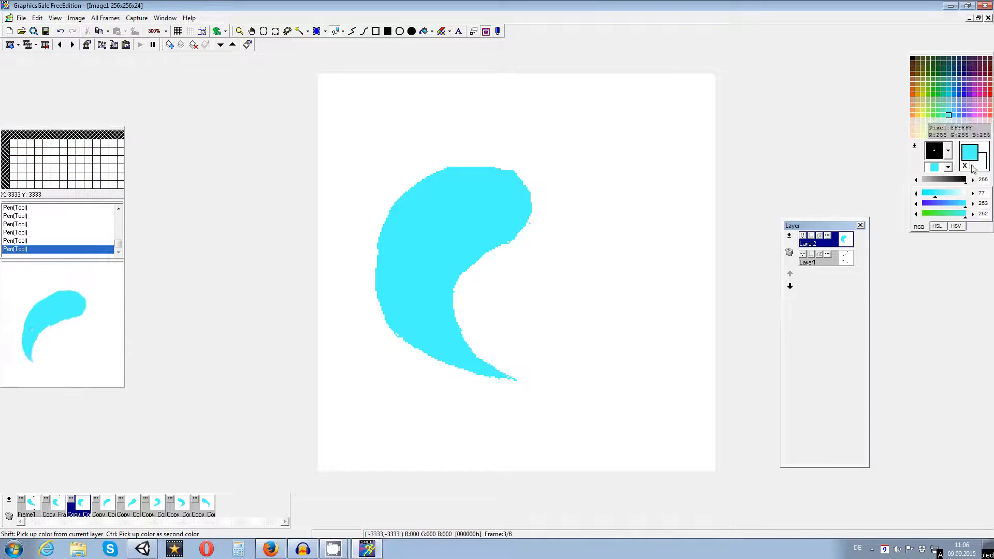
- Hide Layer1 in frame 2 and trim the stray pixels around the head and inner curve in white
click(61, 503)
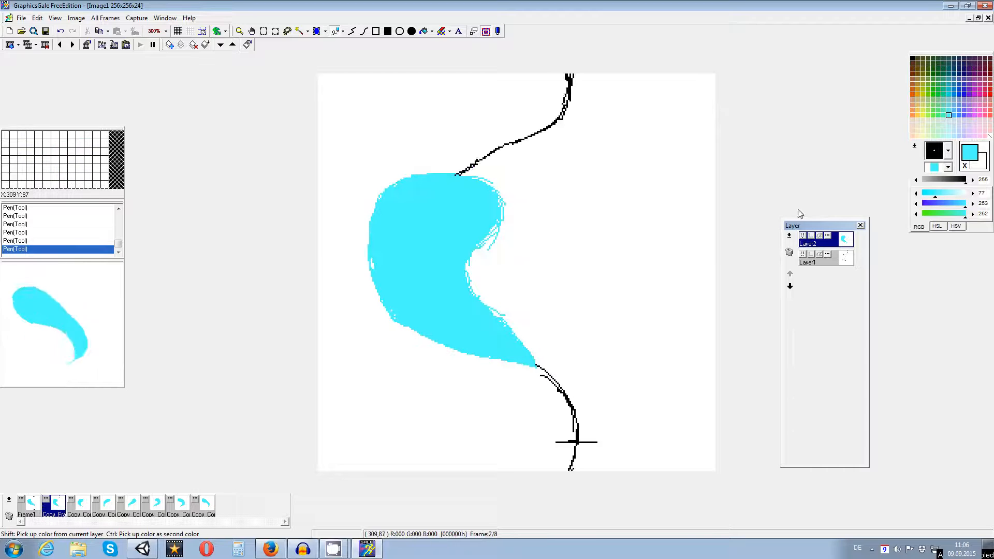
click(802, 254)
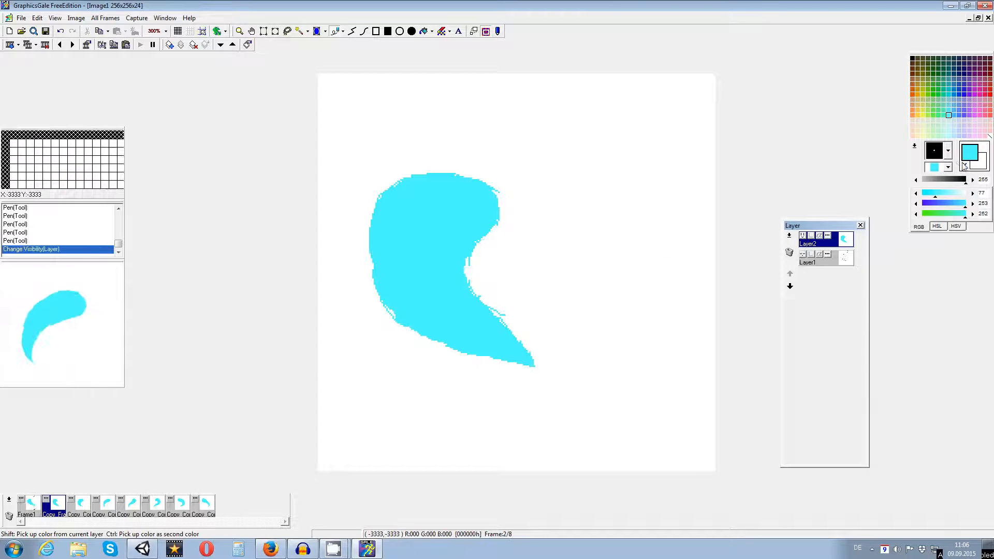
click(965, 166)
click(472, 262)
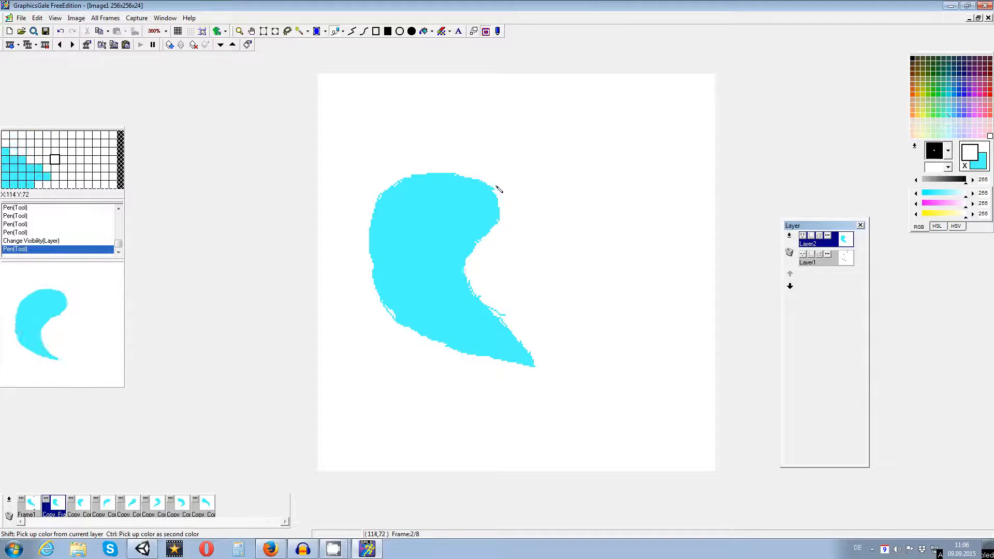
click(509, 319)
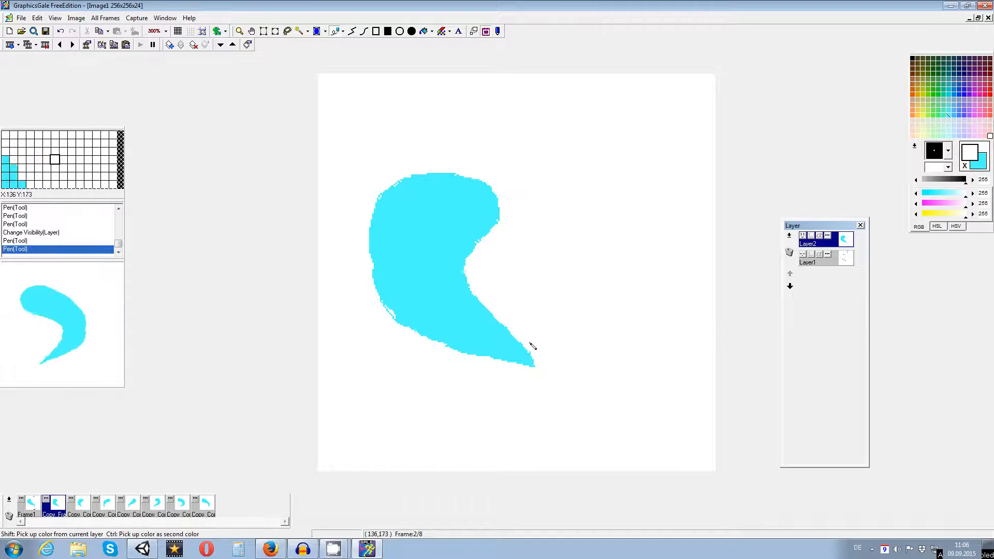
- Smooth the outer curve and upper edge of frame 2's shape with cyan strokes
click(948, 115)
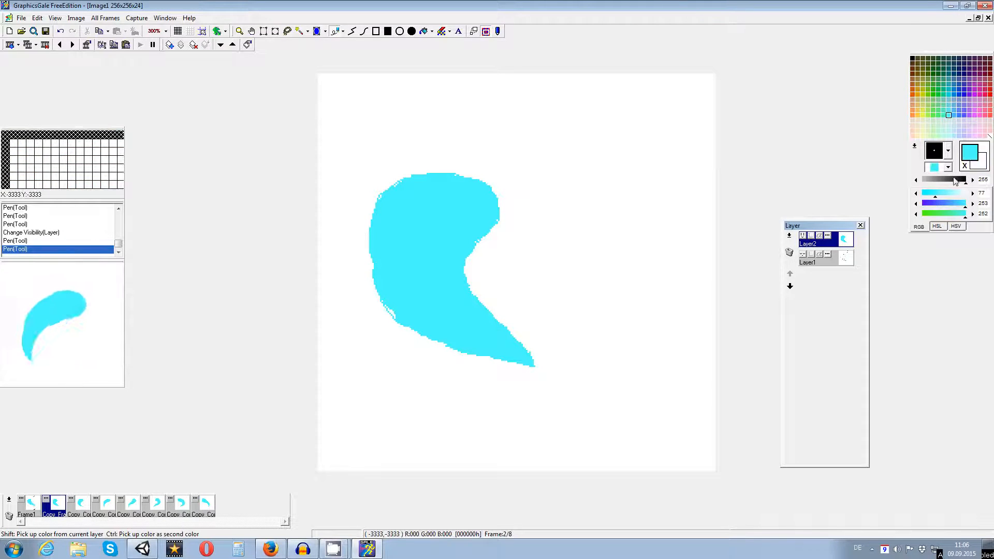
drag(394, 310, 399, 320)
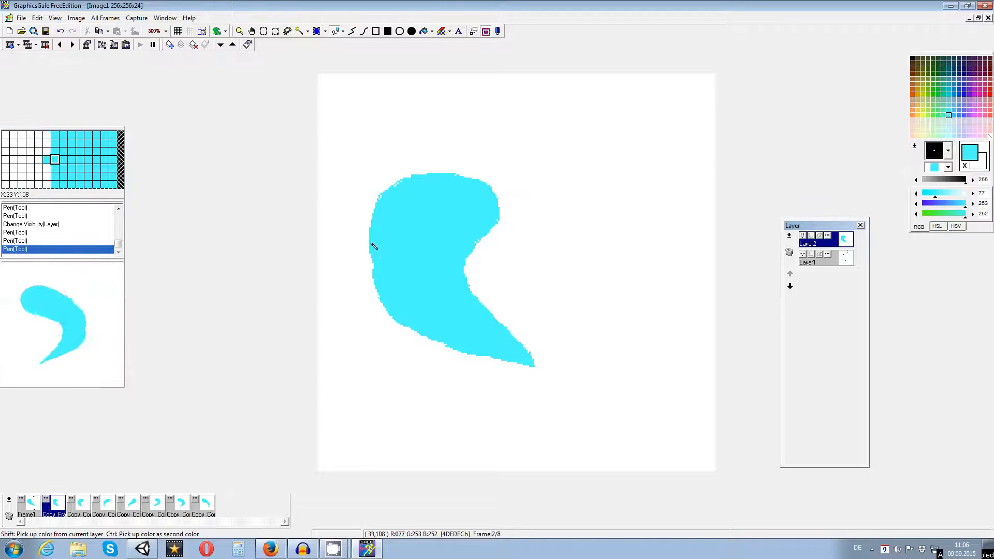
drag(372, 245, 377, 270)
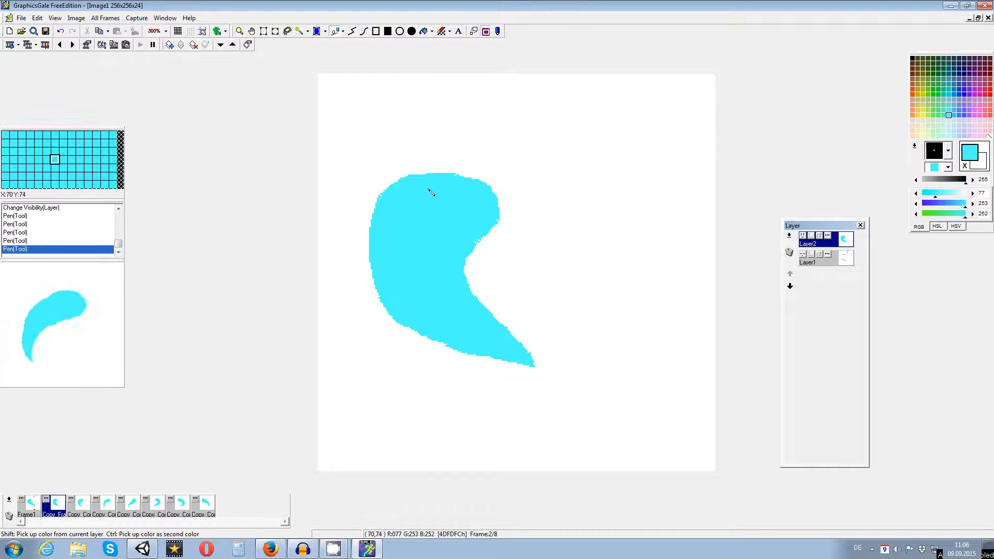
drag(457, 172, 456, 176)
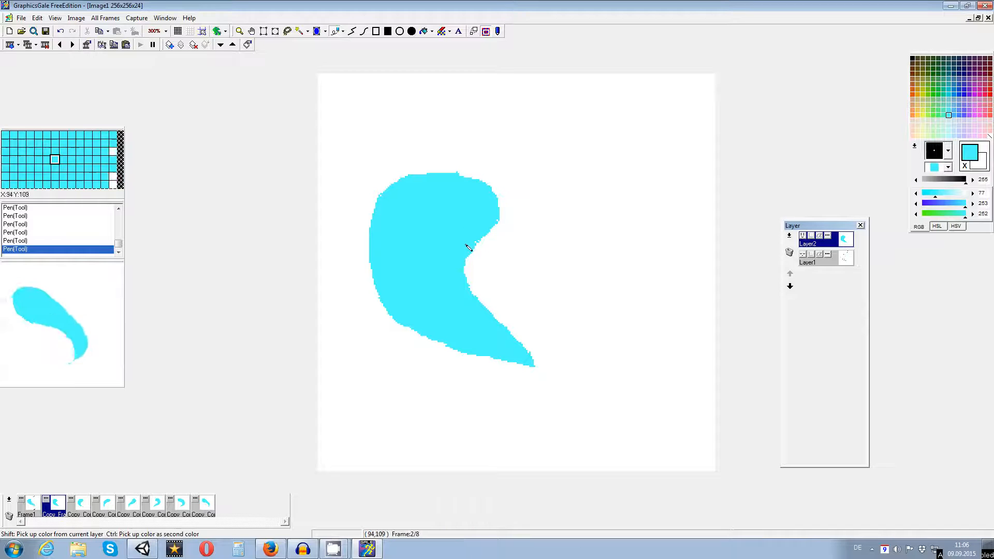
- Hide Layer1 in frame 1 and erase the stray horizontal lines beside the shape in white with a larger round brush
click(31, 503)
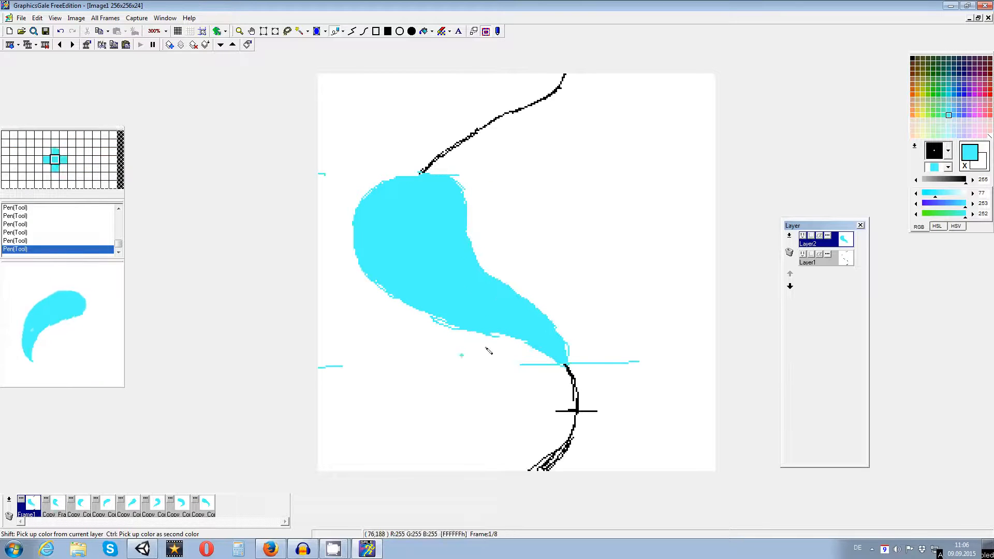
click(803, 254)
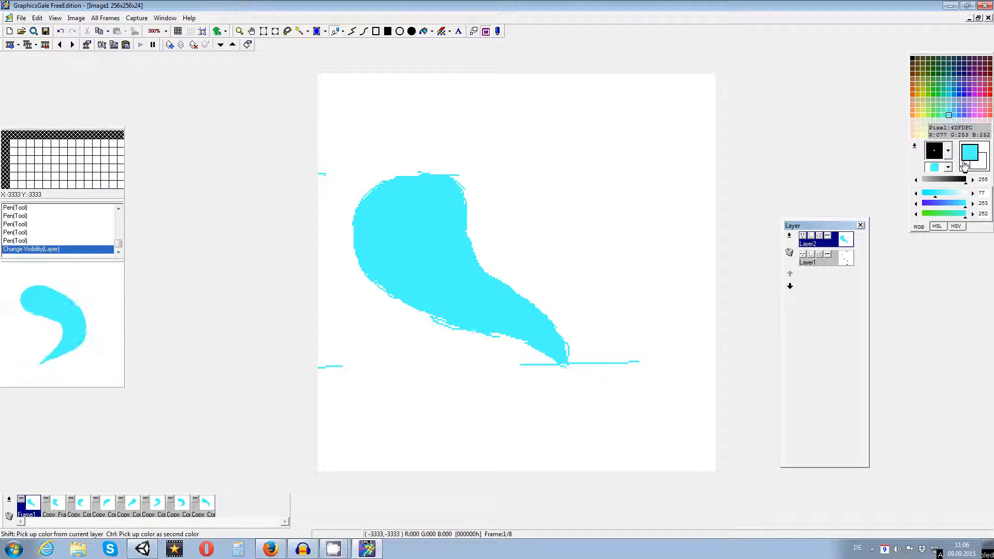
click(964, 166)
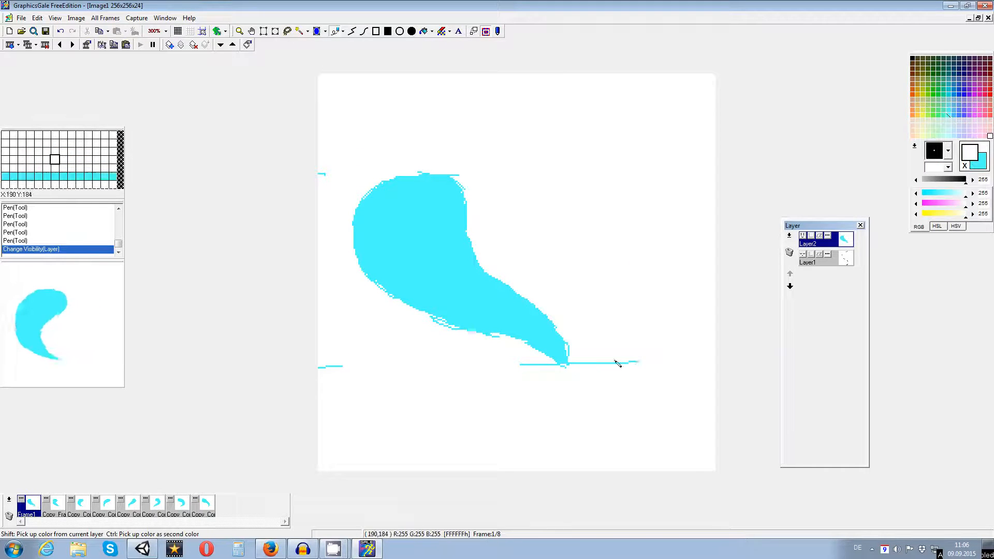
drag(617, 363, 637, 356)
click(948, 150)
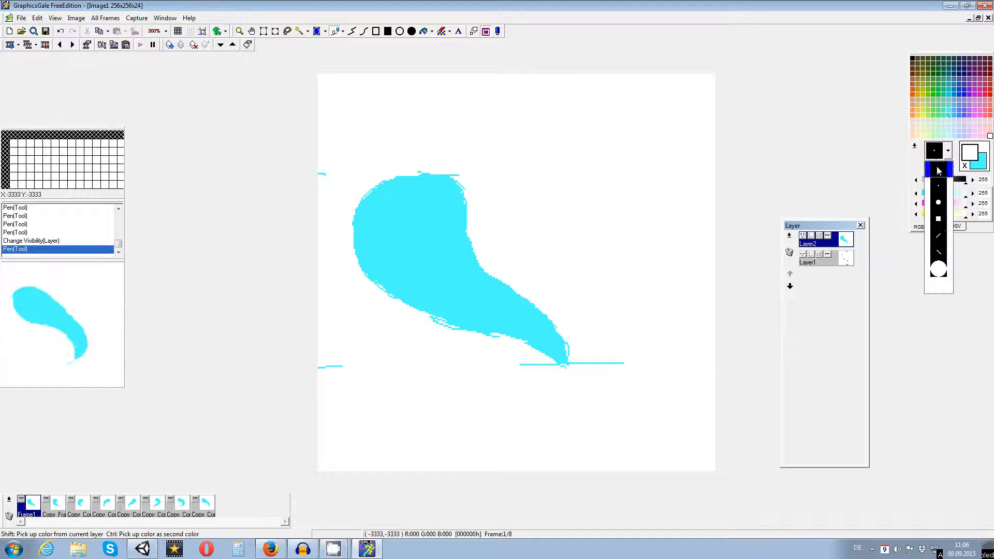
click(938, 199)
drag(623, 364, 602, 364)
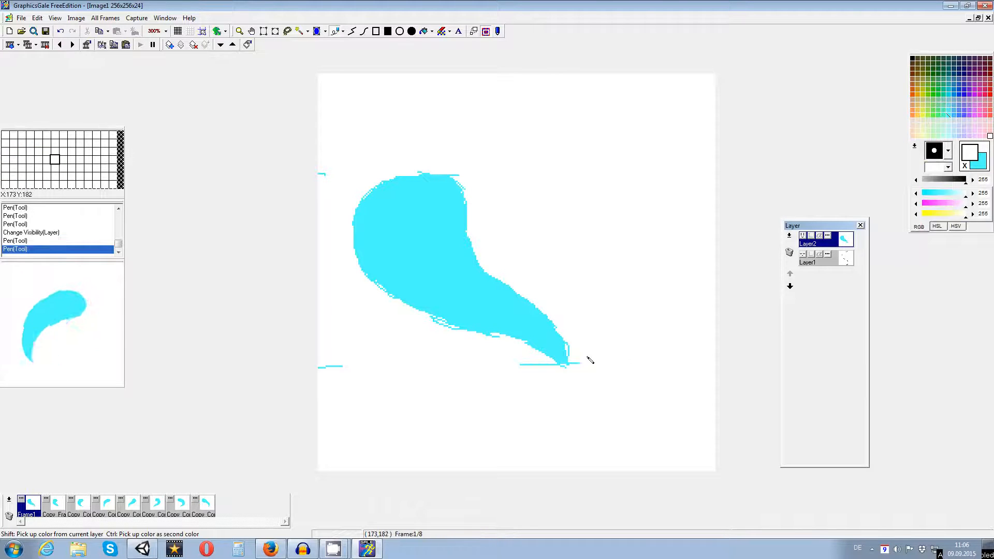
drag(515, 373, 545, 365)
mouse_move(344, 366)
mouse_down()
mouse_move(322, 384)
mouse_move(345, 307)
mouse_move(321, 368)
mouse_up()
click(328, 371)
drag(326, 177, 329, 165)
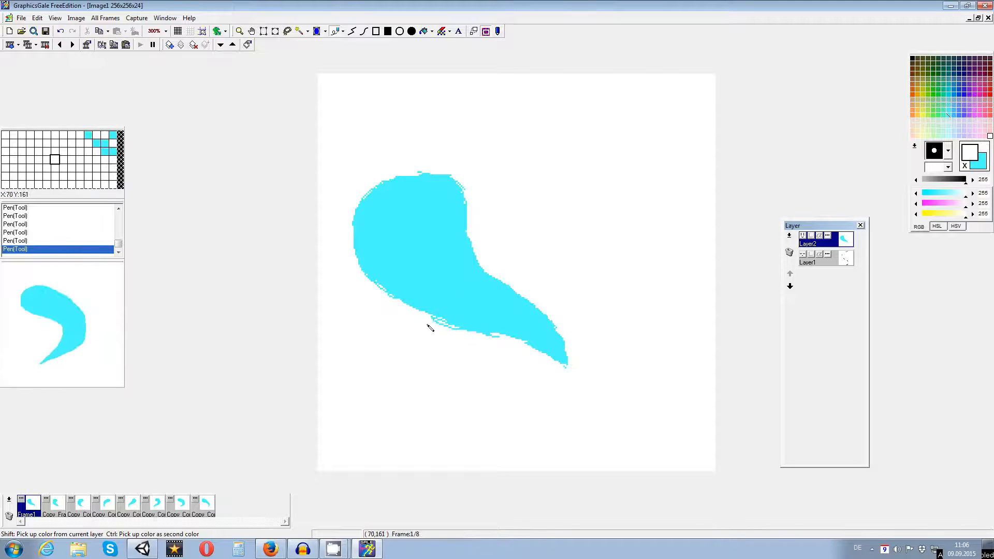
- Trim frame 1's lower edge in white, undoing the stroke that cuts too deep, and smooth the head's outline in cyan
drag(426, 322, 475, 335)
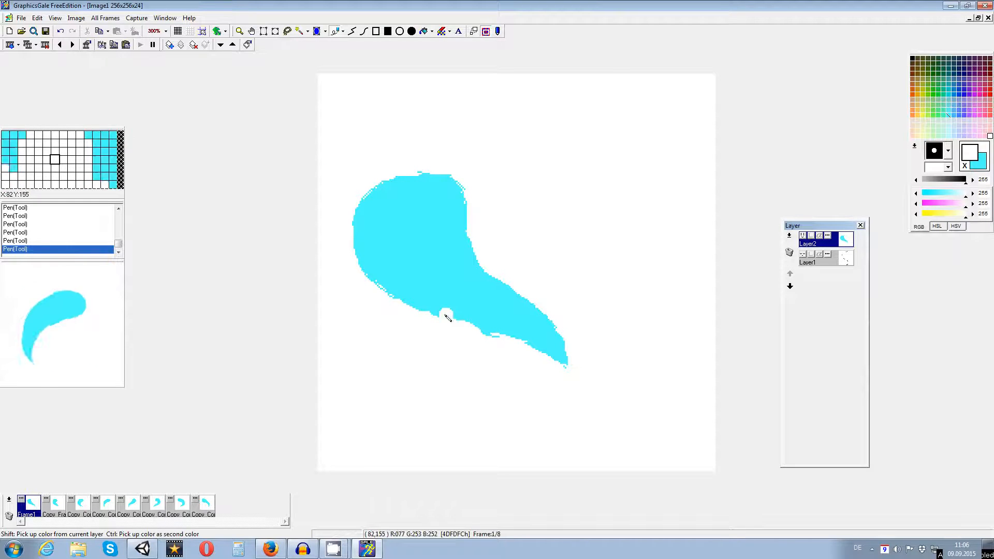
key(ctrl+z)
drag(464, 336, 505, 349)
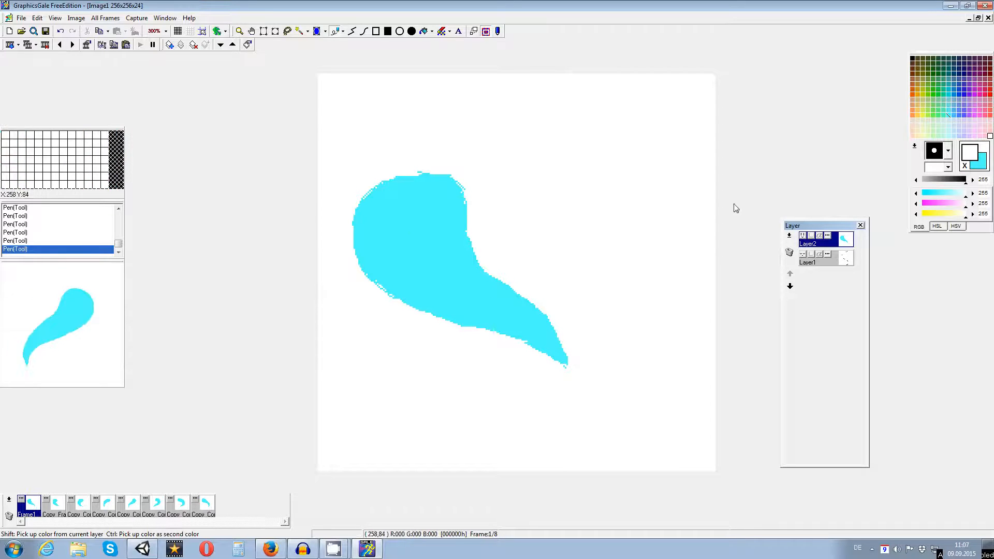
click(964, 167)
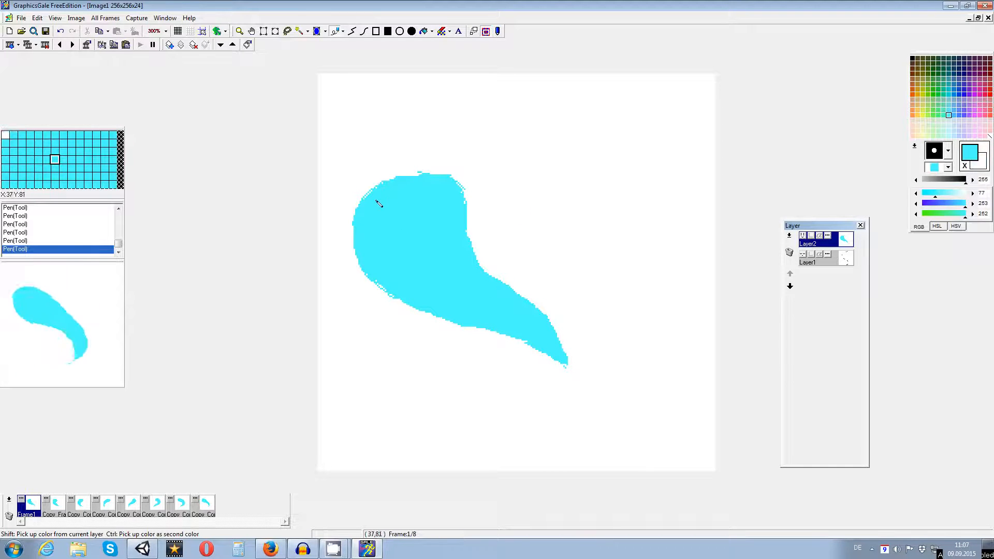
mouse_move(445, 182)
mouse_down()
mouse_move(462, 209)
mouse_move(439, 180)
mouse_up()
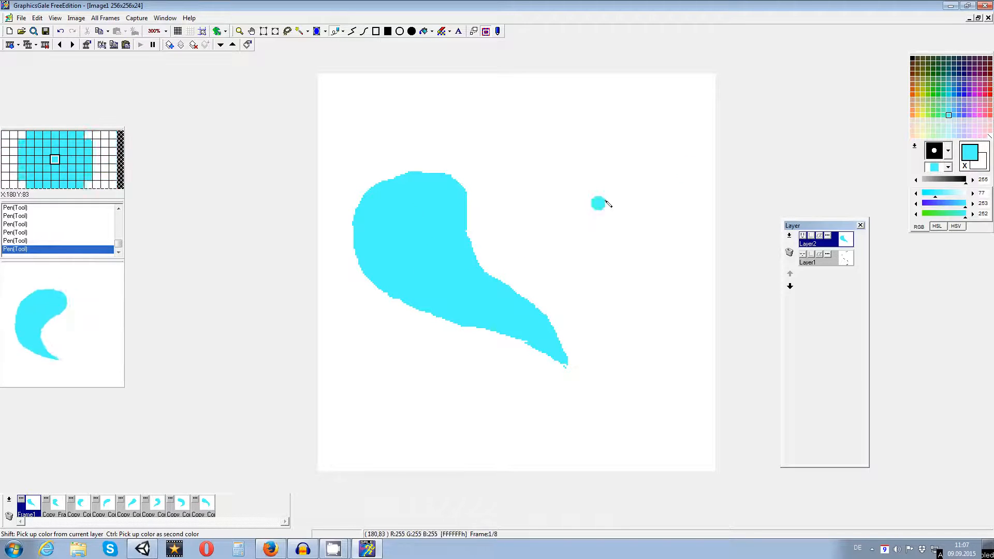
- Paint two white eyes on frame 1's head and turn on the onion skin
click(964, 167)
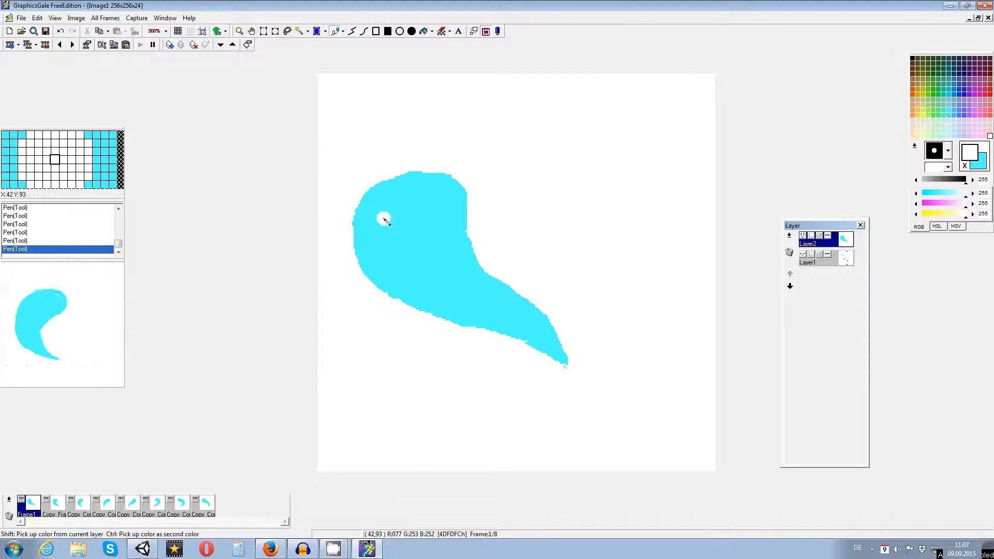
mouse_move(390, 213)
mouse_down()
mouse_move(399, 222)
mouse_move(377, 217)
mouse_move(452, 217)
mouse_move(426, 216)
mouse_move(441, 209)
mouse_up()
click(217, 32)
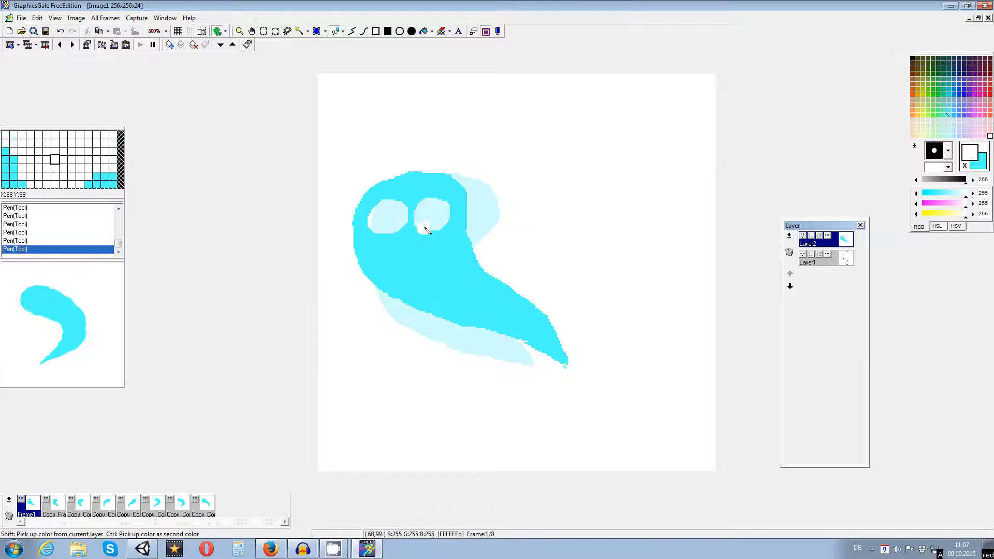
- Paint white eyes on the heads in frames 2 and 3
click(58, 504)
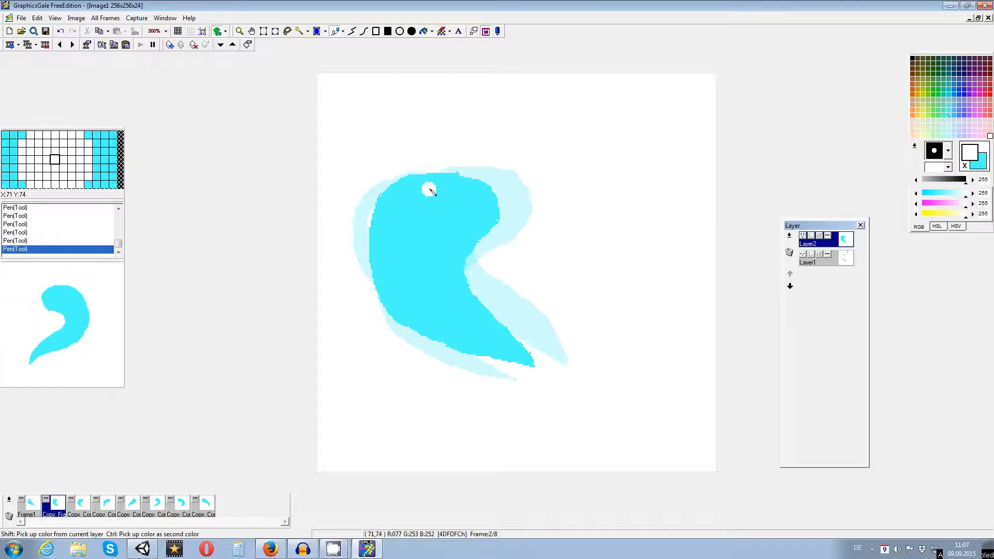
mouse_move(418, 211)
mouse_down()
mouse_move(408, 205)
mouse_move(466, 206)
mouse_move(461, 217)
mouse_up()
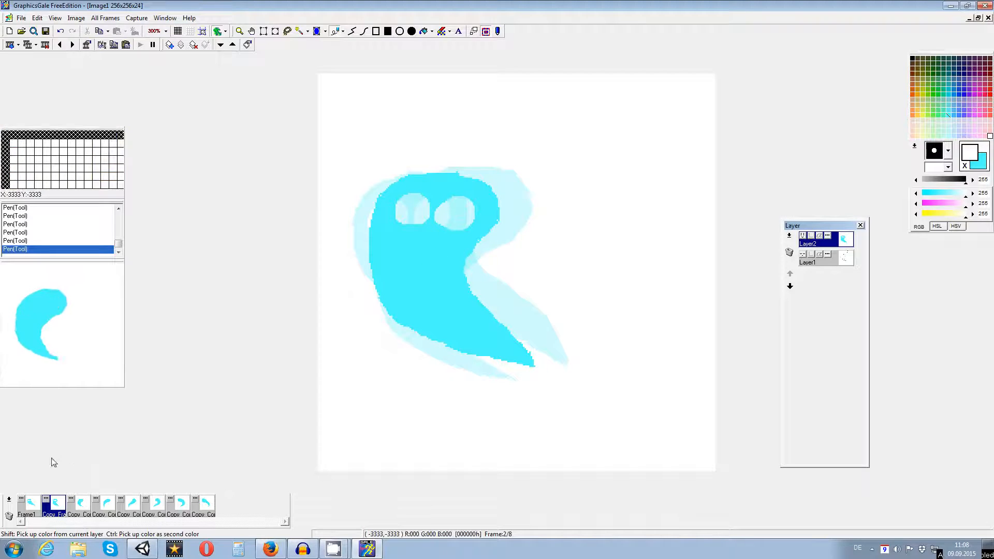
click(83, 502)
mouse_move(454, 192)
mouse_down()
mouse_move(444, 197)
mouse_move(492, 215)
mouse_move(526, 191)
mouse_move(518, 199)
mouse_move(559, 225)
mouse_move(536, 222)
mouse_up()
- Paint two white eyes on the head in each of frames 4 and 5
click(108, 501)
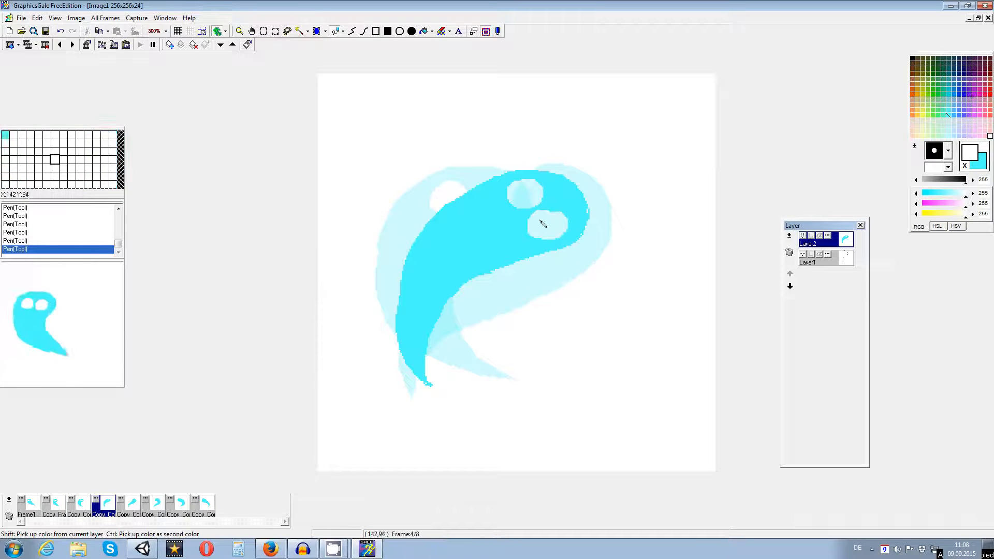
click(132, 502)
mouse_move(533, 185)
mouse_down()
mouse_move(539, 209)
mouse_move(538, 200)
mouse_move(581, 206)
mouse_up()
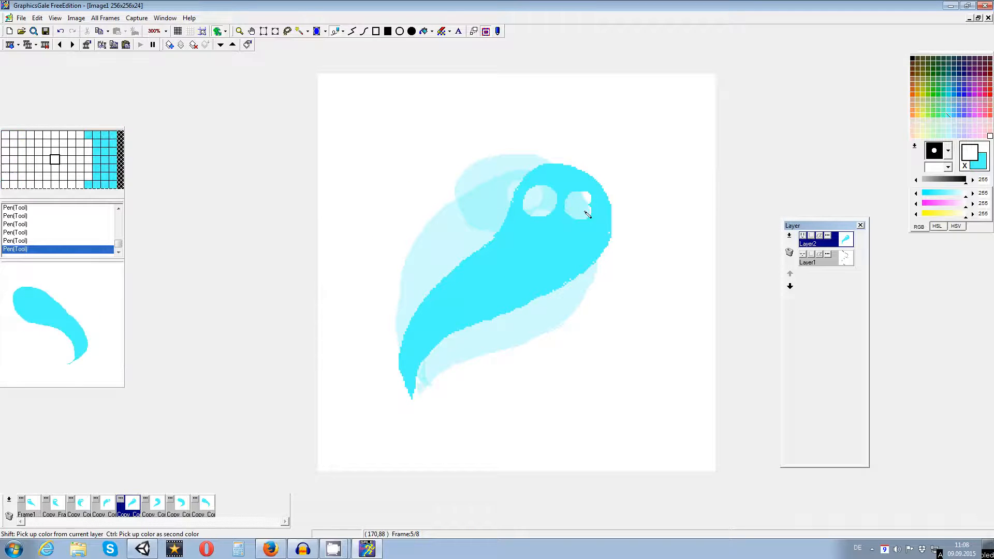
- Paint two white eyes on frame 6's head, one near the front and one higher up
click(157, 502)
drag(484, 193, 483, 203)
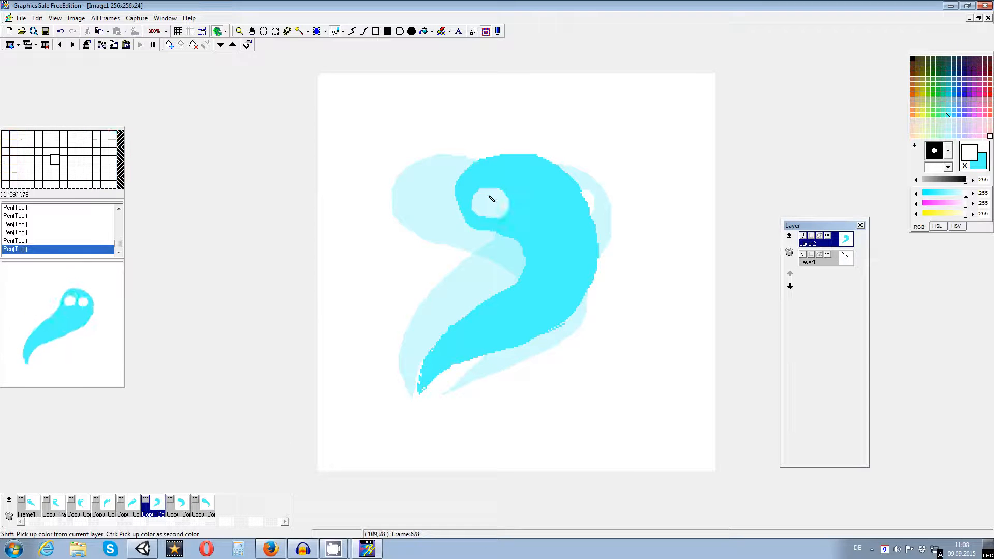
drag(525, 174, 521, 182)
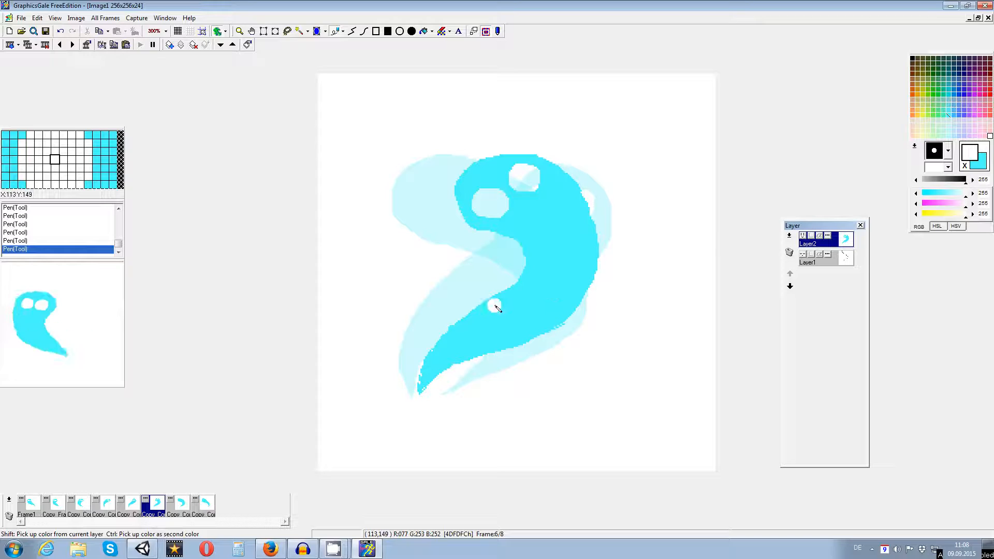
- Paint two white eyes on frame 7's head, one near the front and one higher up
click(181, 503)
click(429, 203)
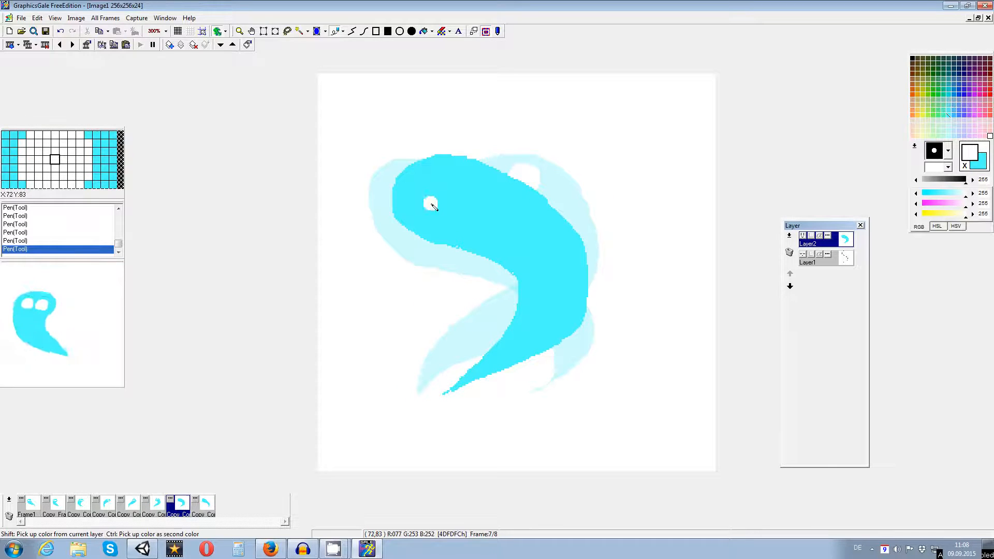
drag(433, 205, 419, 212)
click(450, 182)
drag(451, 183, 454, 175)
- Paint two white eyes on frame 8's head
click(206, 503)
click(396, 212)
mouse_move(396, 212)
mouse_down()
mouse_move(442, 191)
mouse_move(408, 196)
mouse_up()
click(429, 185)
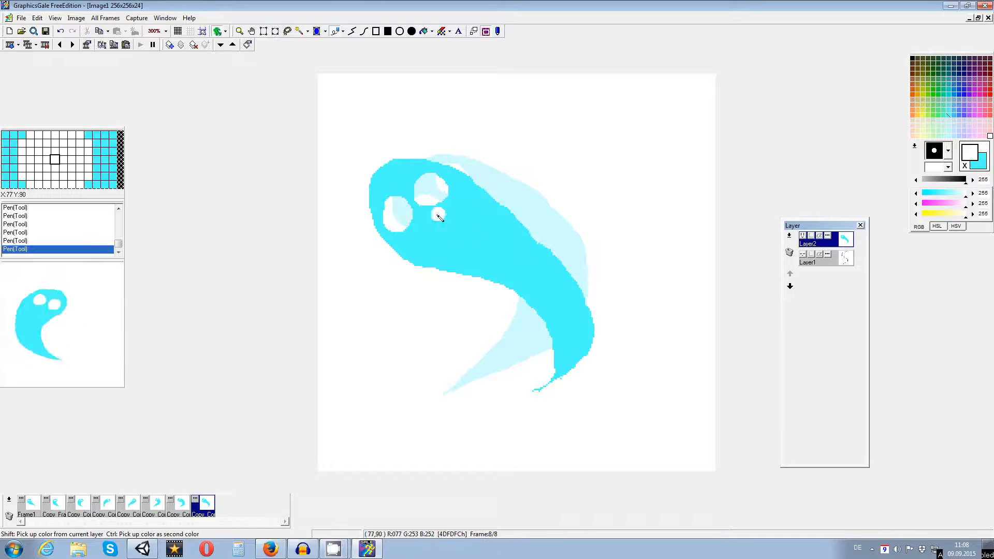
- Try to paint a curved white mouth below the eyes in frame 8, and undo the stroke
click(436, 240)
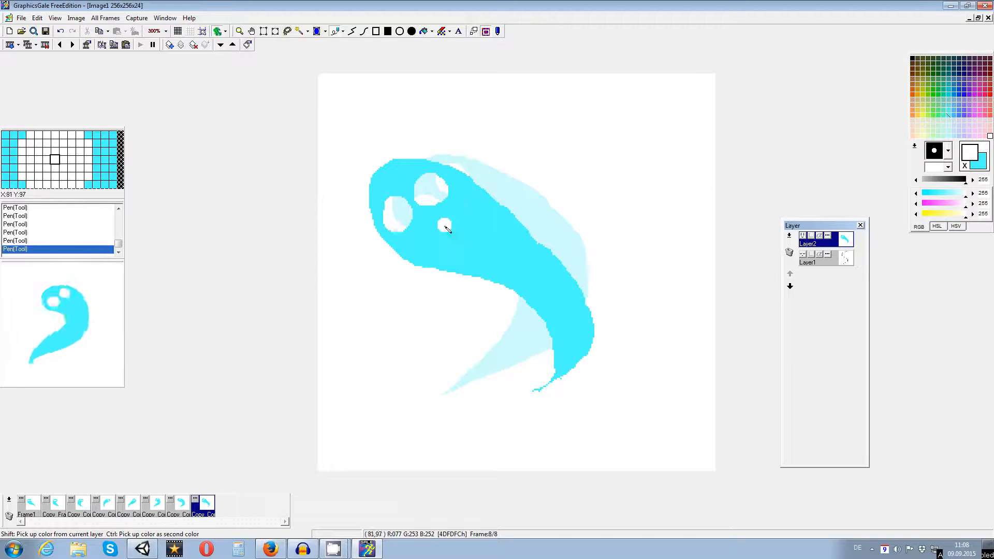
mouse_move(431, 241)
mouse_down()
mouse_move(435, 249)
mouse_move(449, 219)
mouse_move(481, 231)
mouse_up()
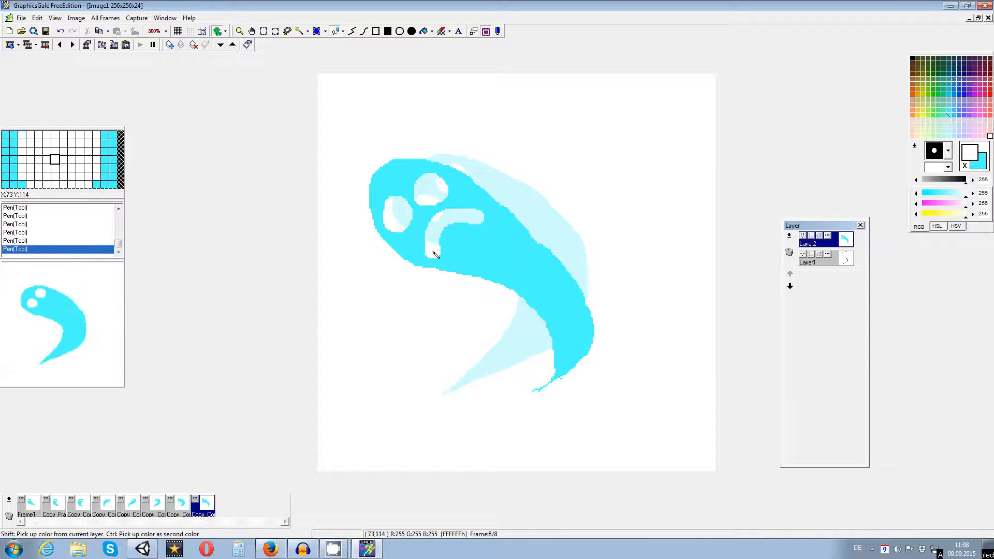
key(ctrl+z)
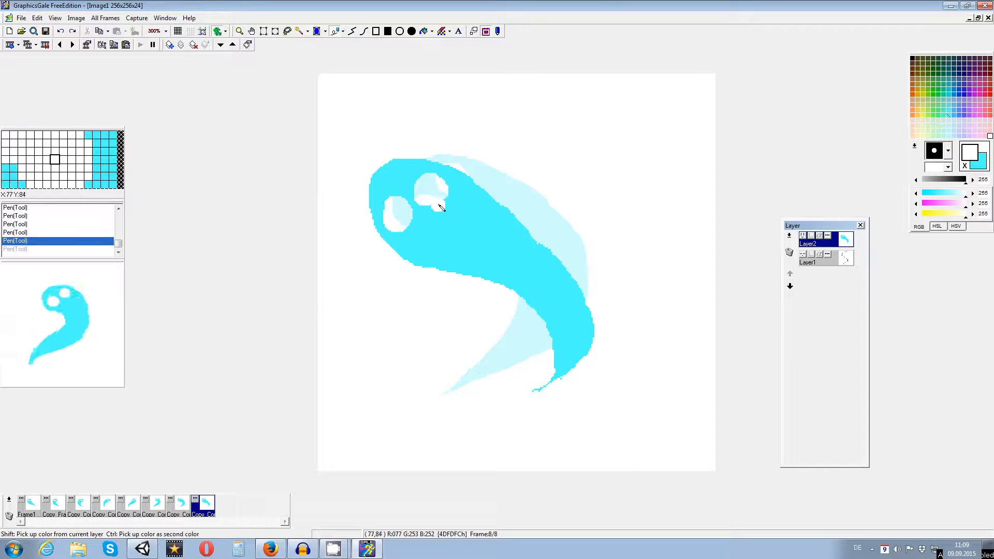
- Trim the thin tail tip off the cyan shape in frame 8 with white
key(ctrl+y)
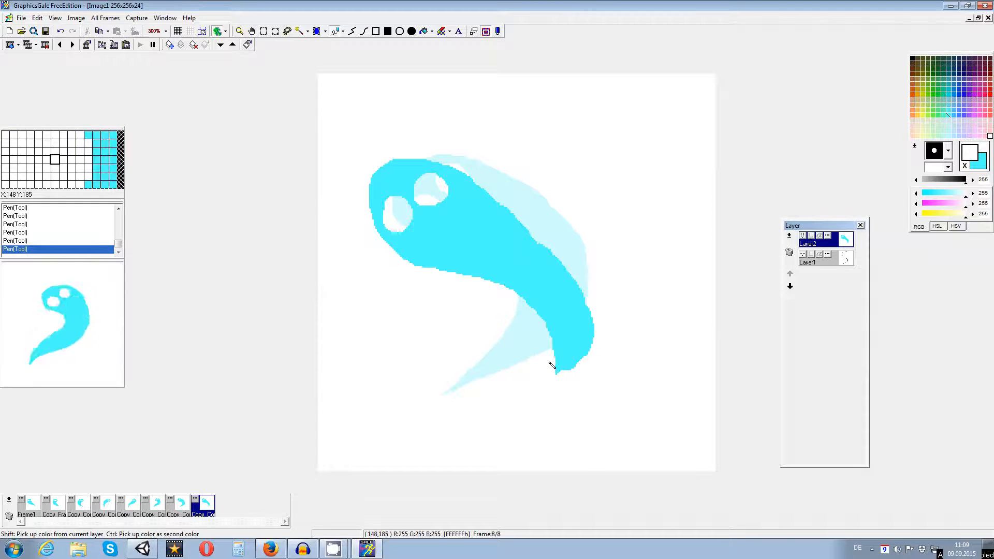
key(ctrl+z)
drag(531, 384, 544, 378)
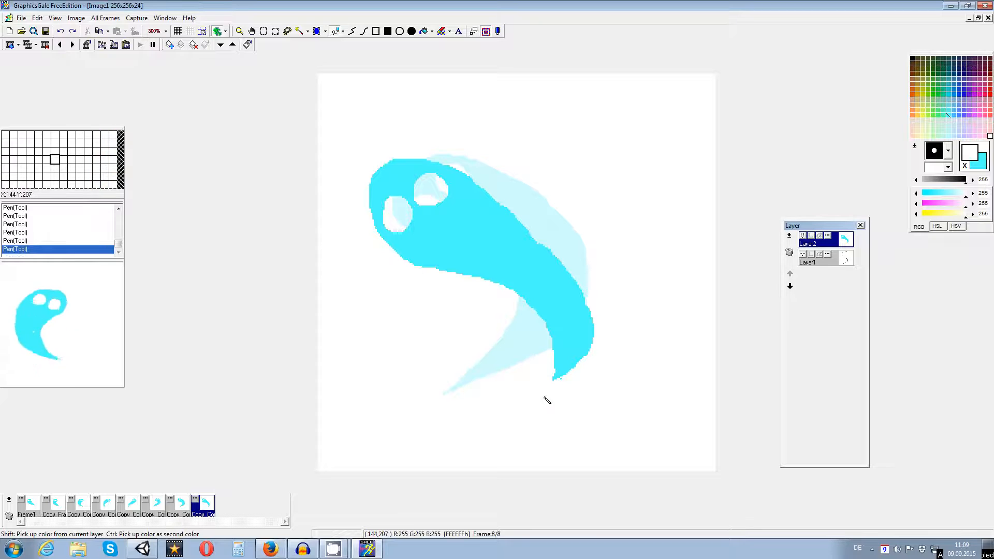
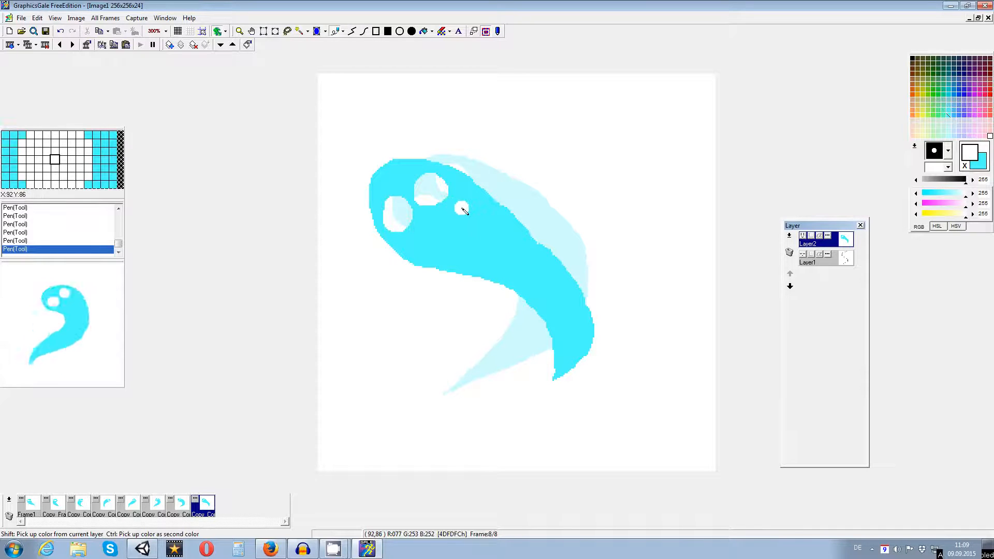
- Export the frames as a Combined Image with 4 columns
click(22, 19)
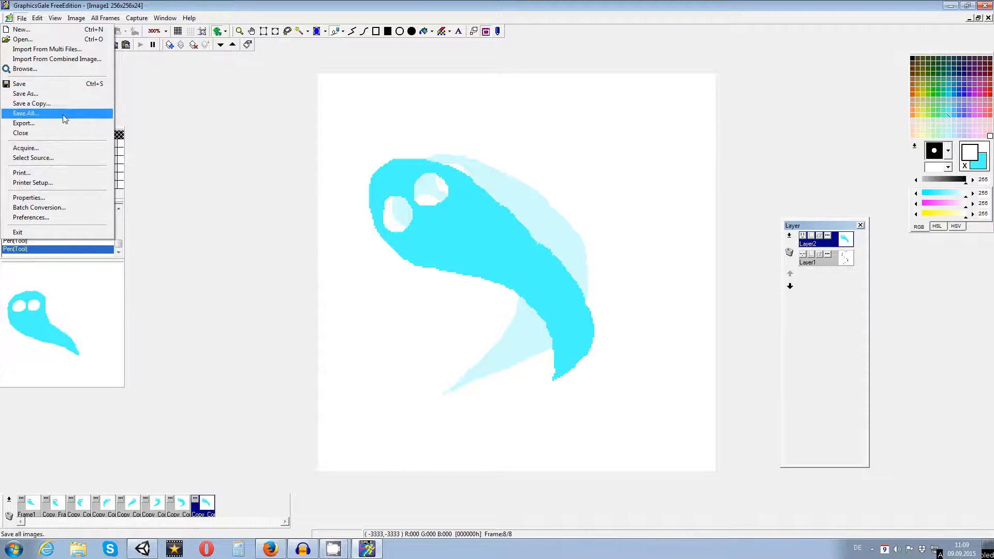
click(48, 121)
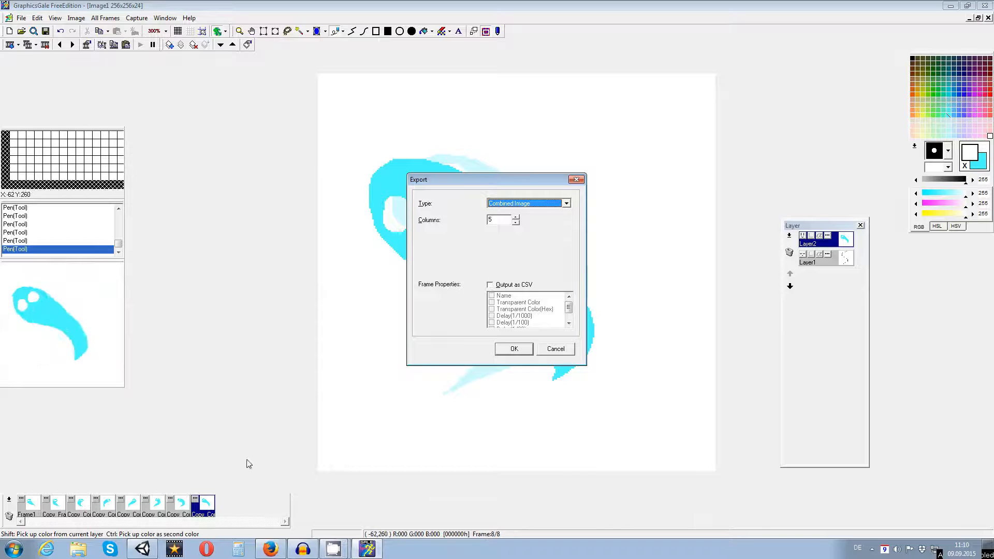
click(499, 223)
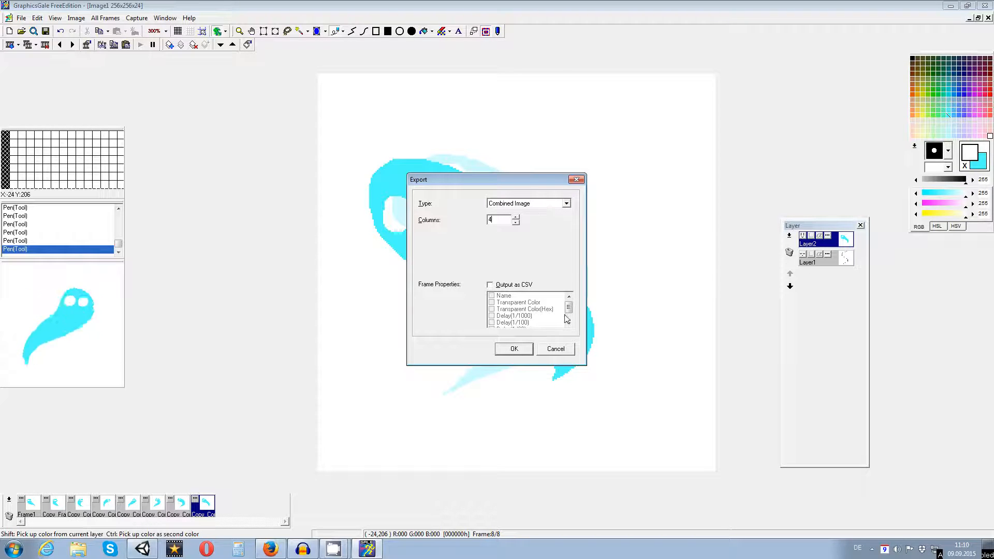
click(507, 206)
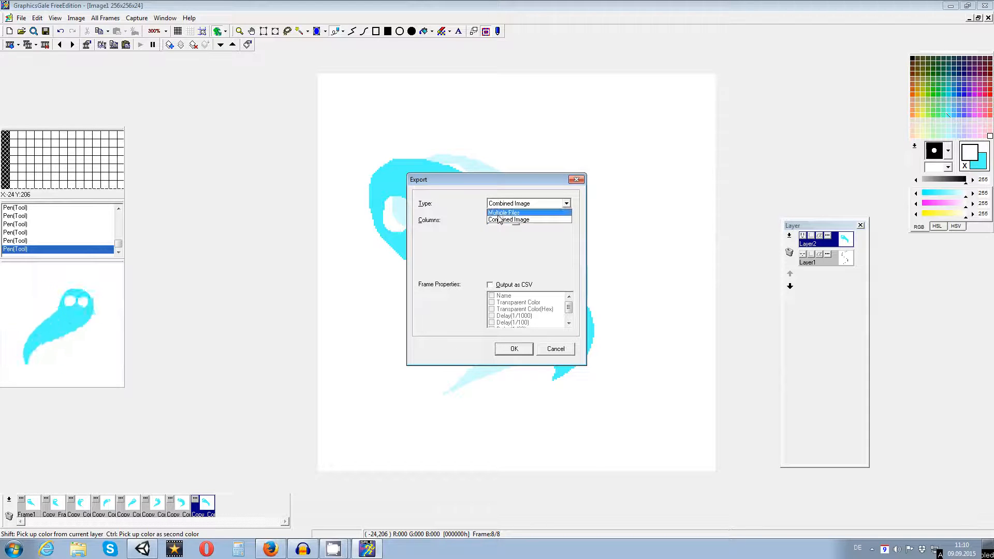
click(525, 213)
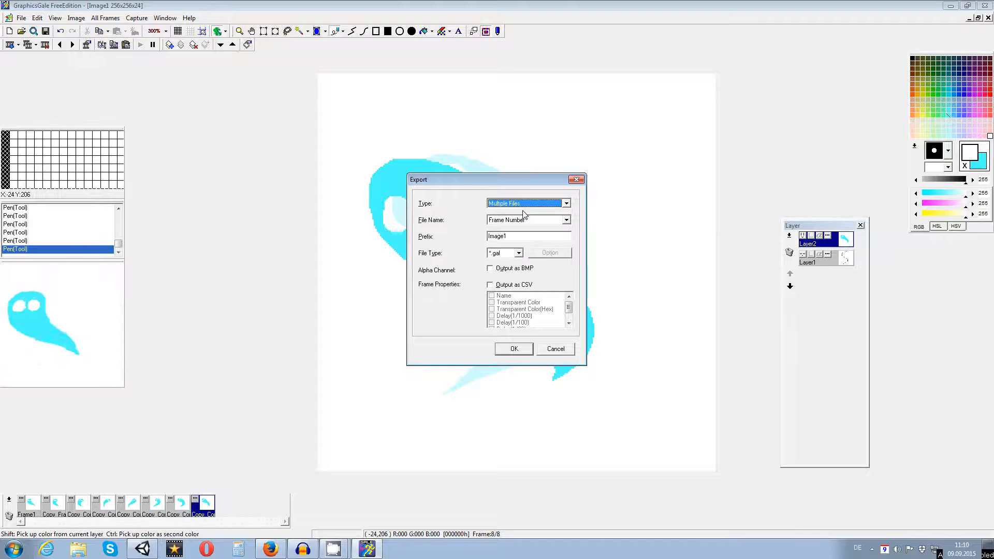
click(541, 207)
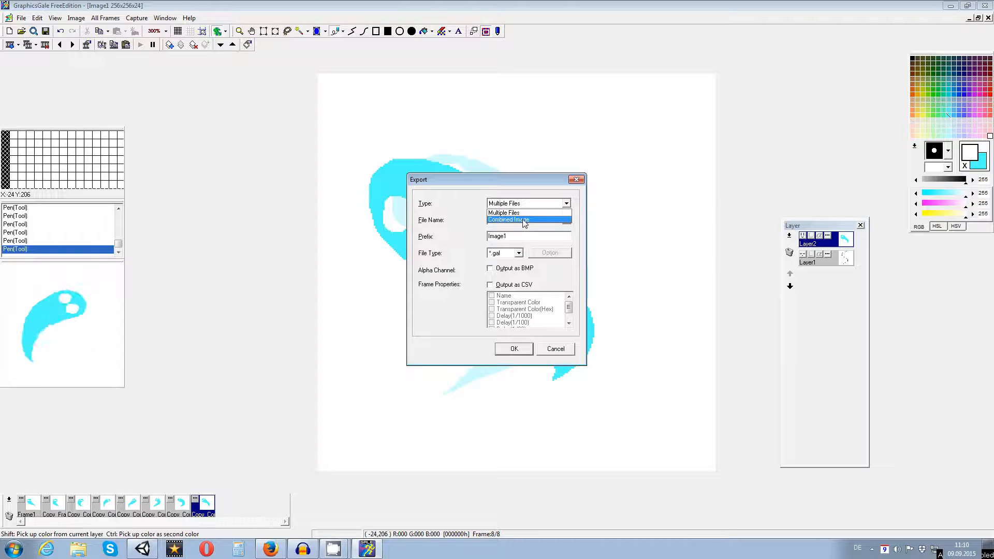
click(524, 220)
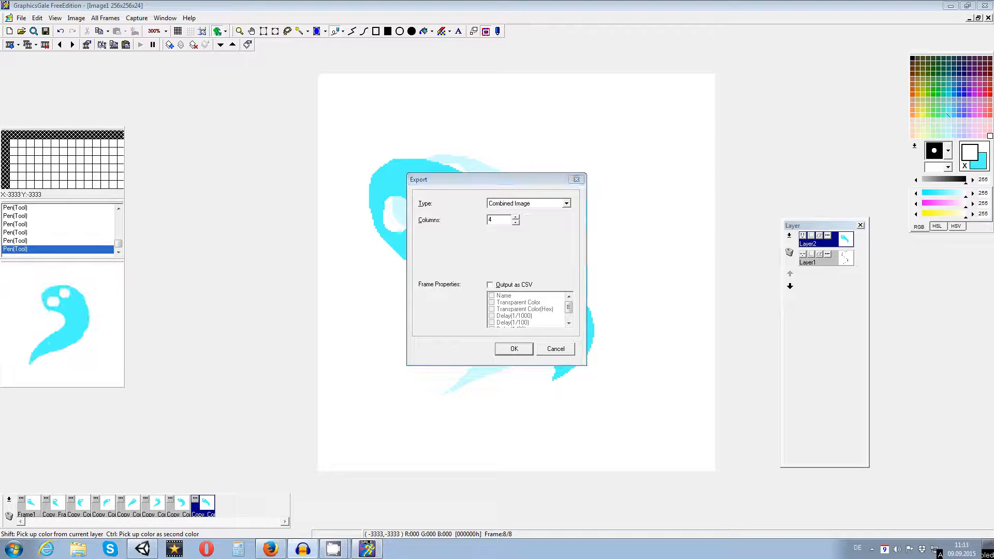
click(512, 348)
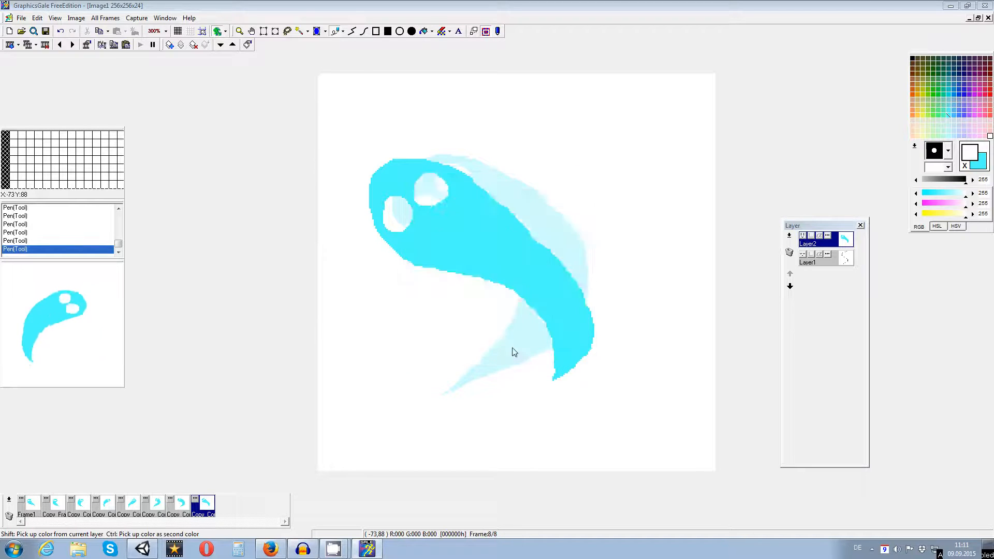
- Set the exported image's file type to PNG with an alpha channel
click(468, 245)
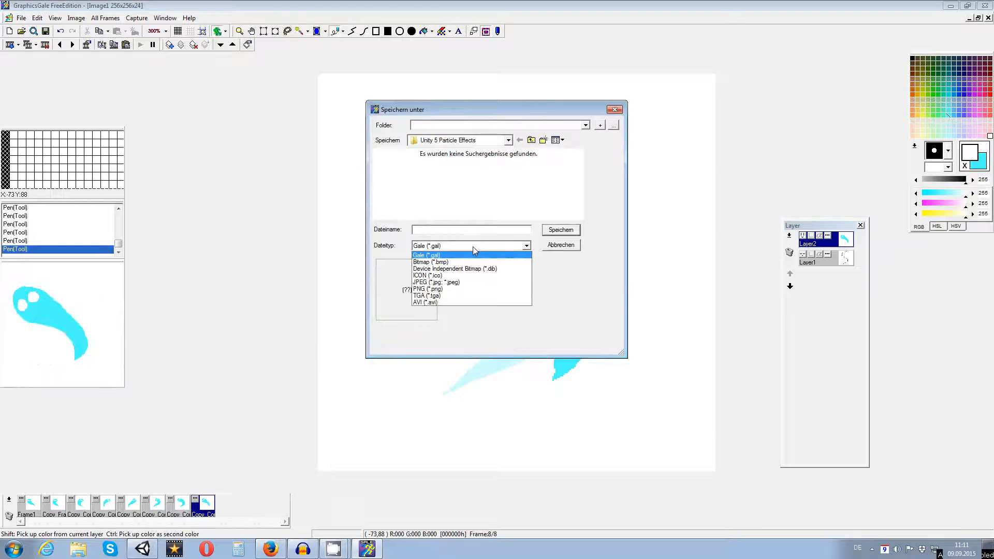
click(441, 254)
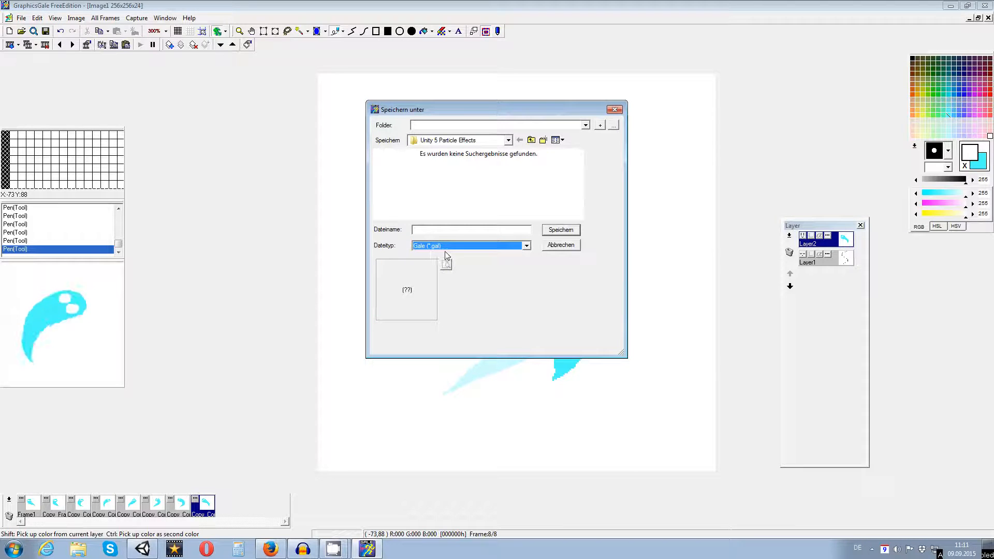
click(444, 246)
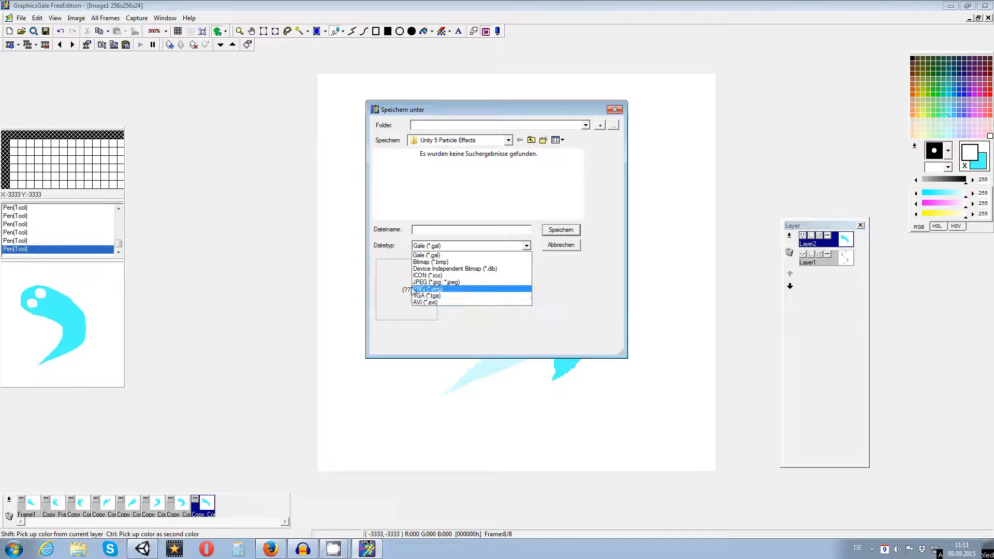
click(440, 293)
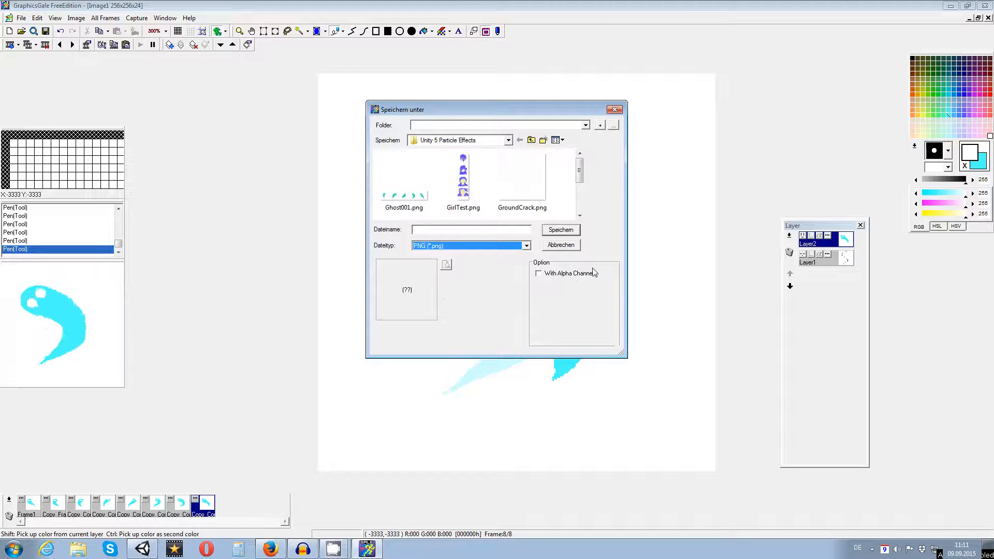
click(543, 276)
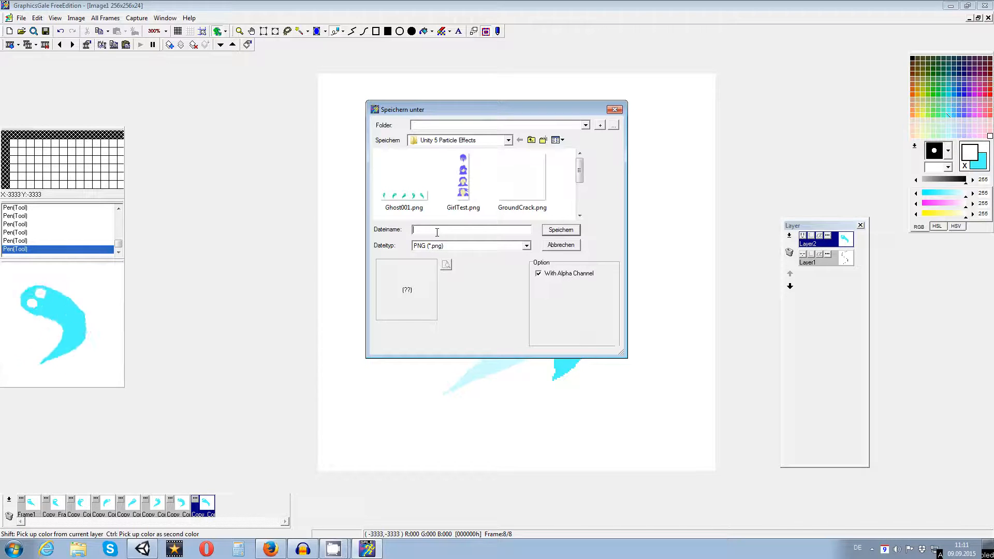
- Name the exported image Ghost002 and save it in the Unity 5 Particle Effects folder
text(Ghost)
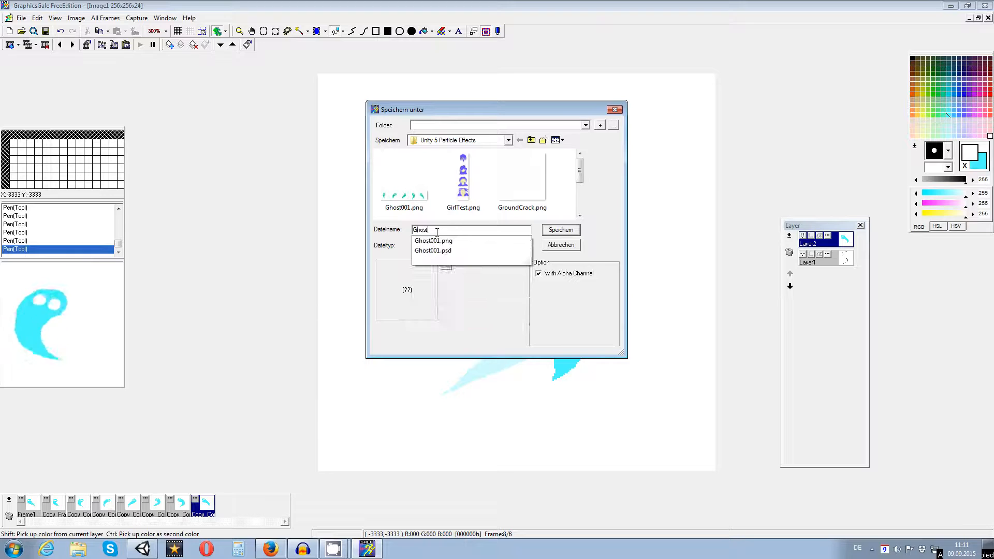
text((F)
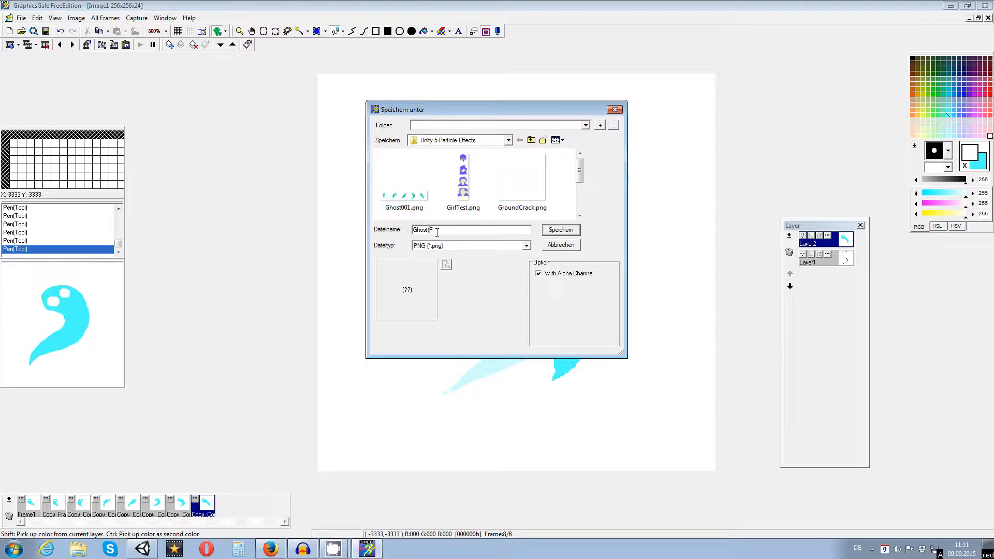
key(BackSpace)
text(8F)
key(BackSpace)
key(BackSpace)
key(BackSpace)
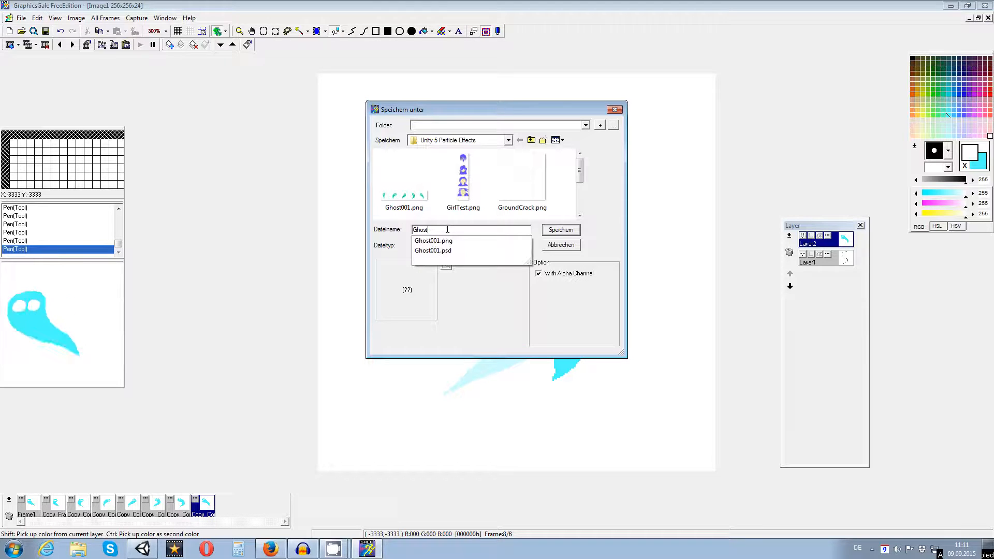
text(002)
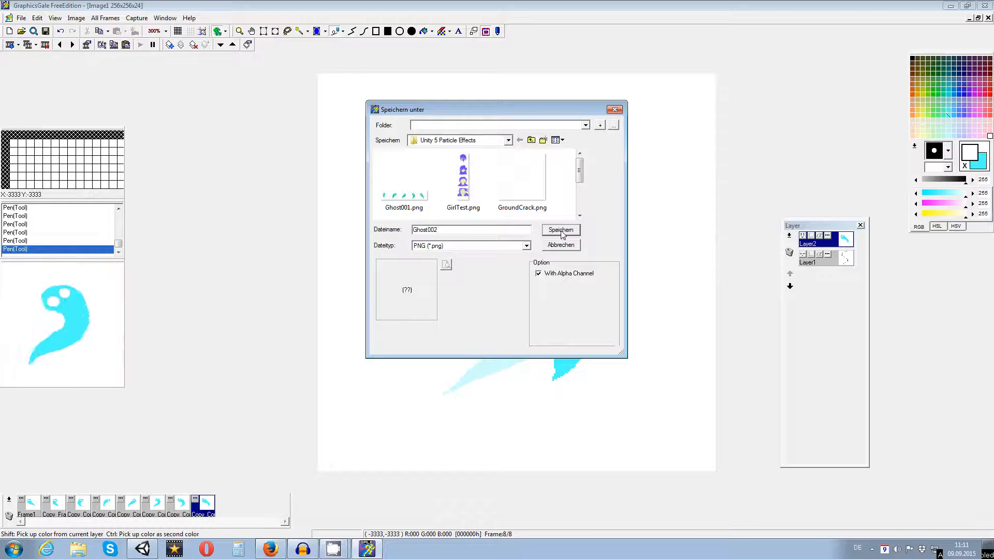
click(562, 233)
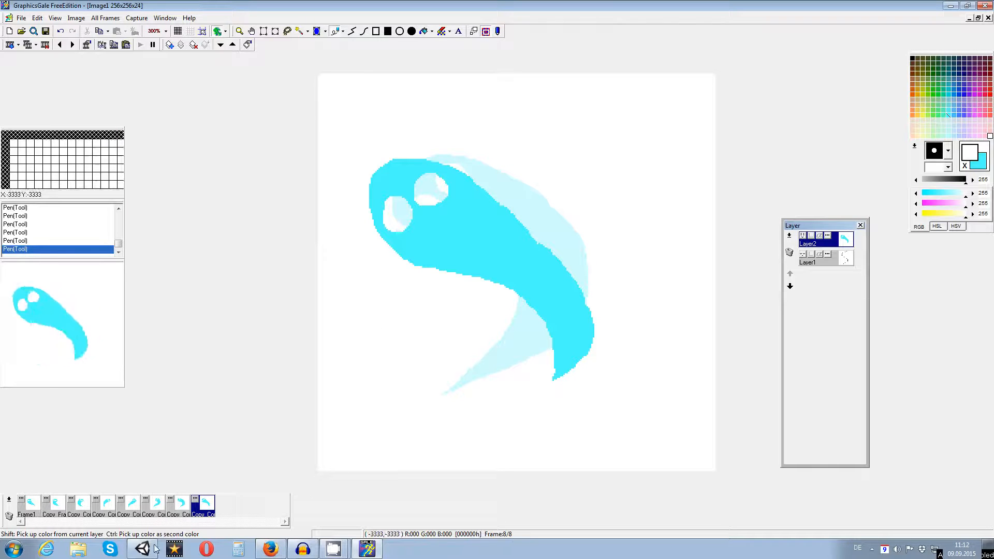
- Switch to Unity and import Ghost002.png into the project's Textures folder
mouse_move(154, 548)
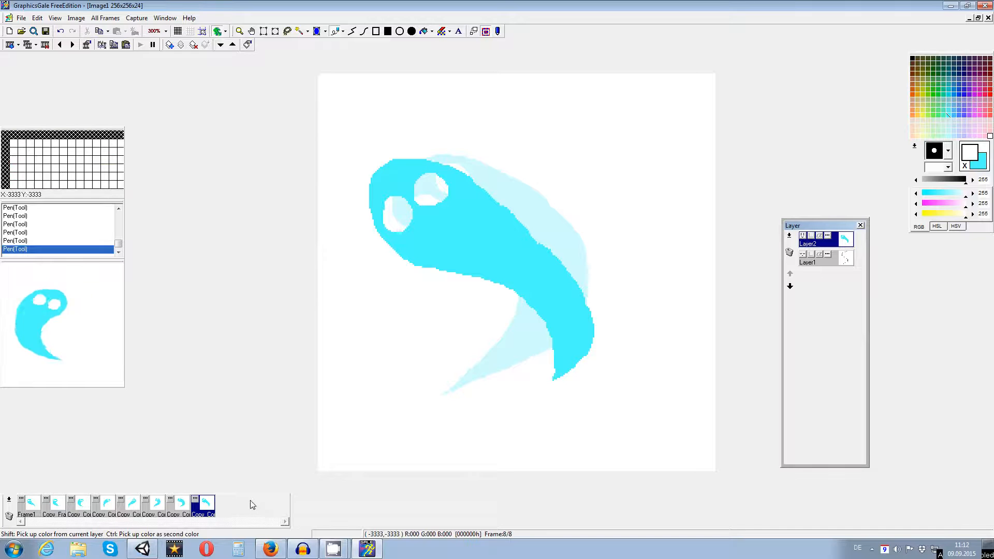
click(147, 550)
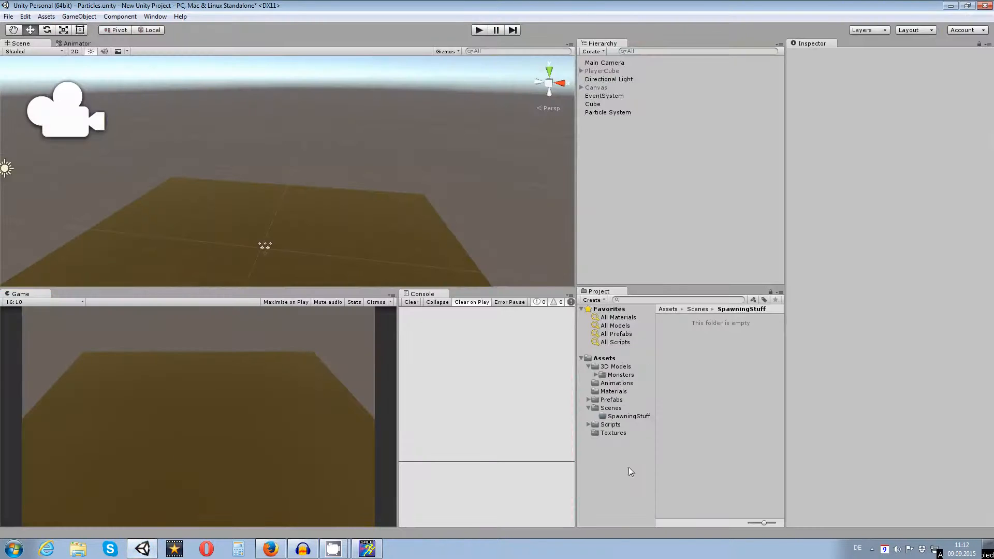
click(611, 434)
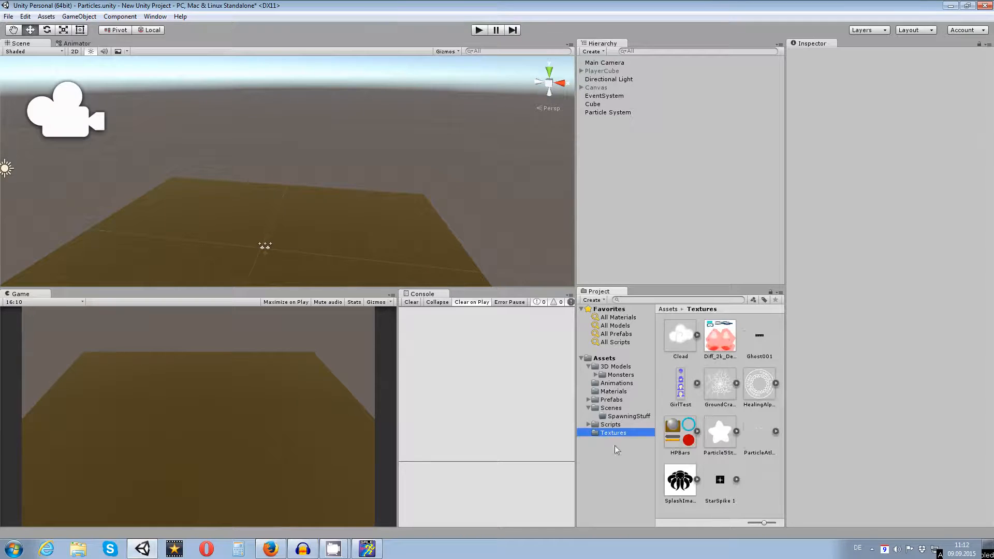
click(772, 479)
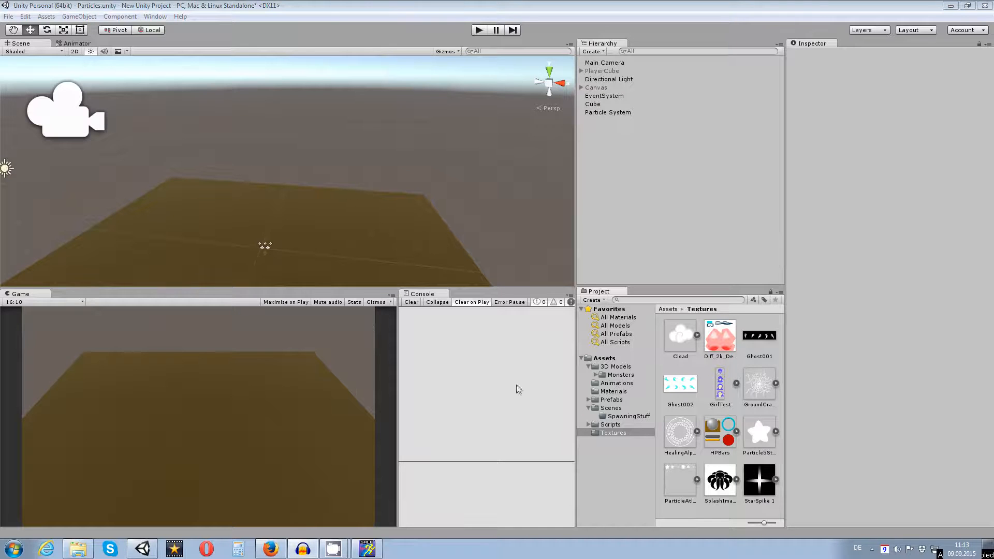
- Set the Ghost002 texture's type to Sprite (2D and UI) and apply the import settings
click(683, 386)
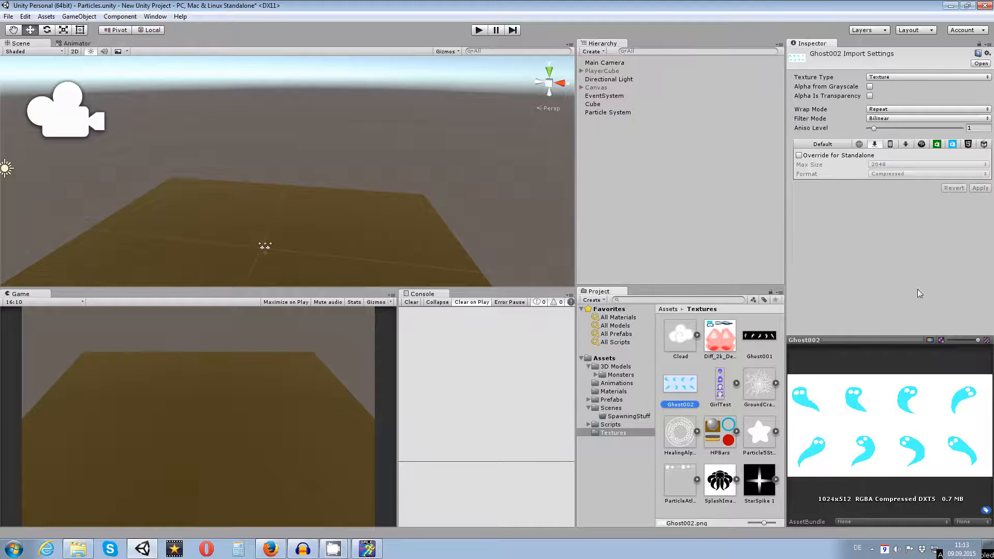
click(903, 77)
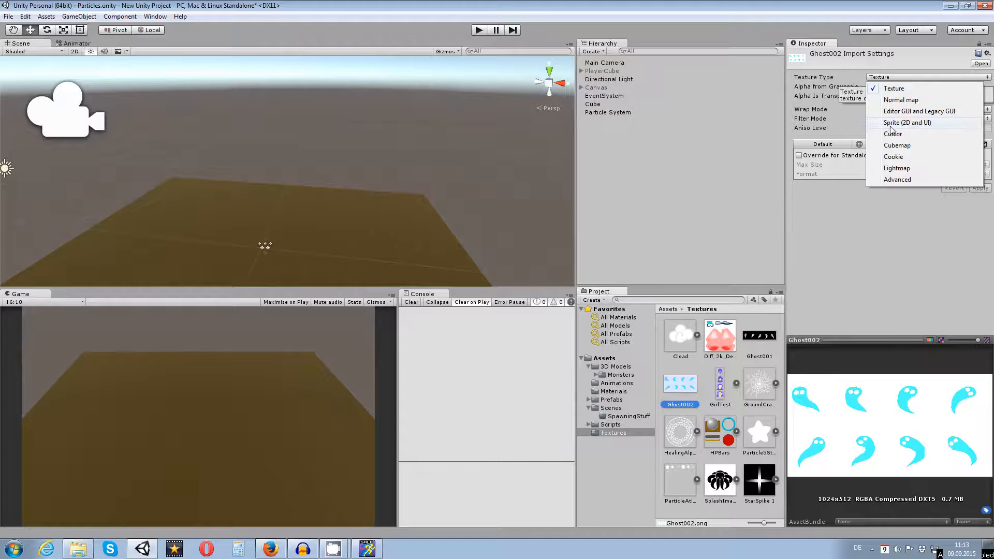
click(912, 123)
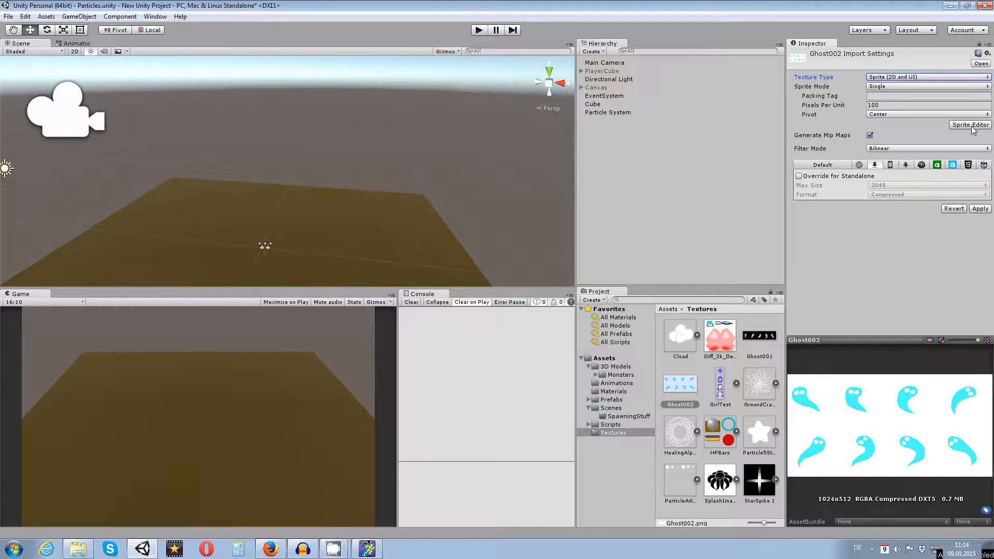
click(982, 206)
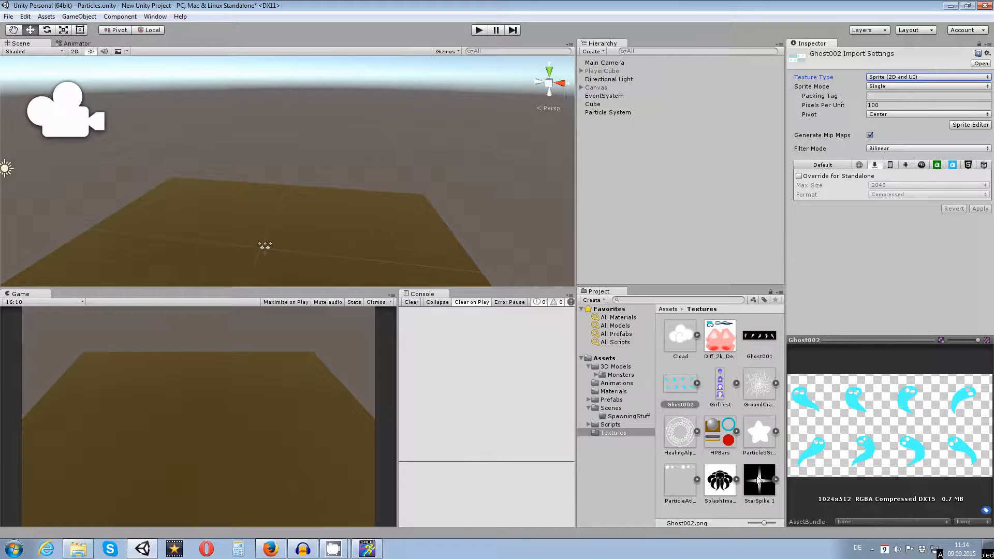
- Create a new material named Ghosts2 in the project's Materials folder
click(765, 336)
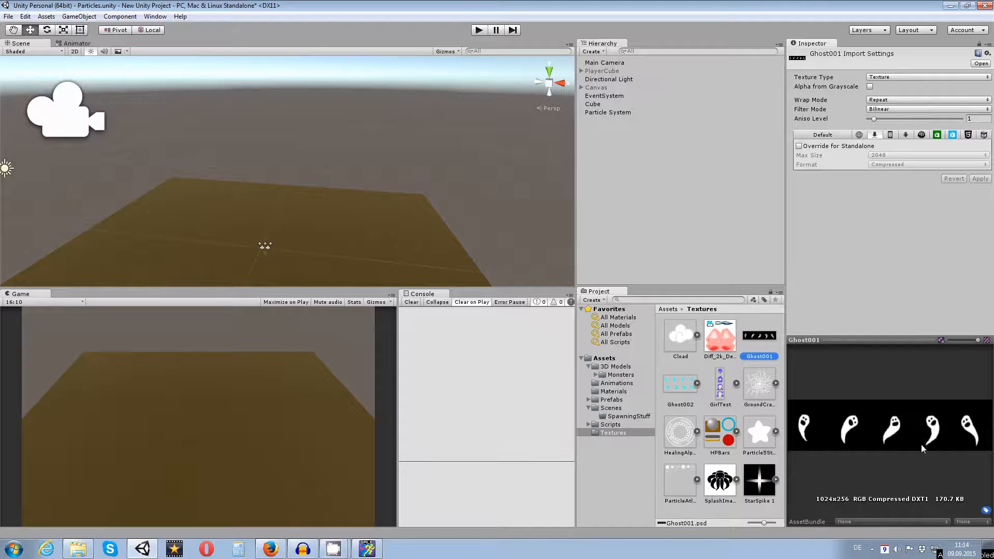
click(679, 383)
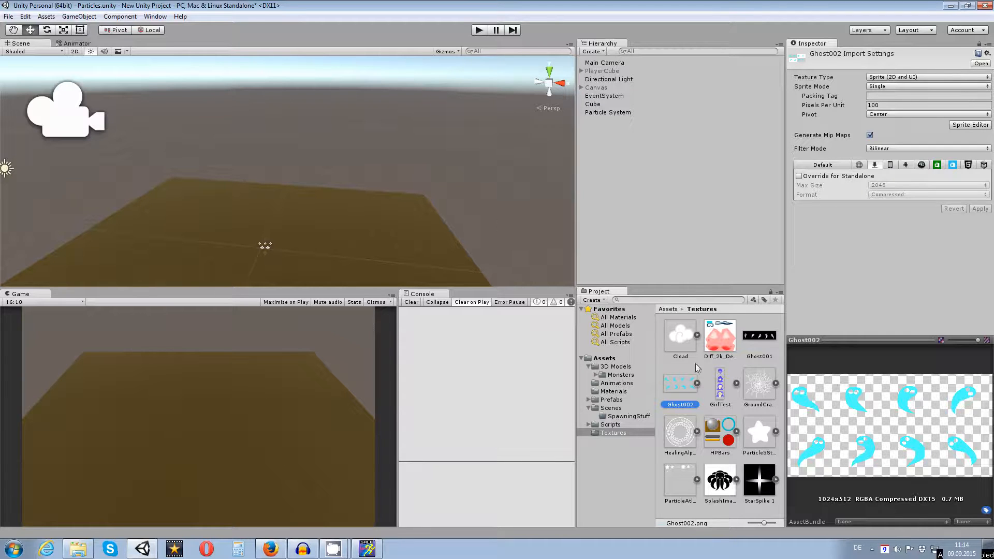
click(615, 390)
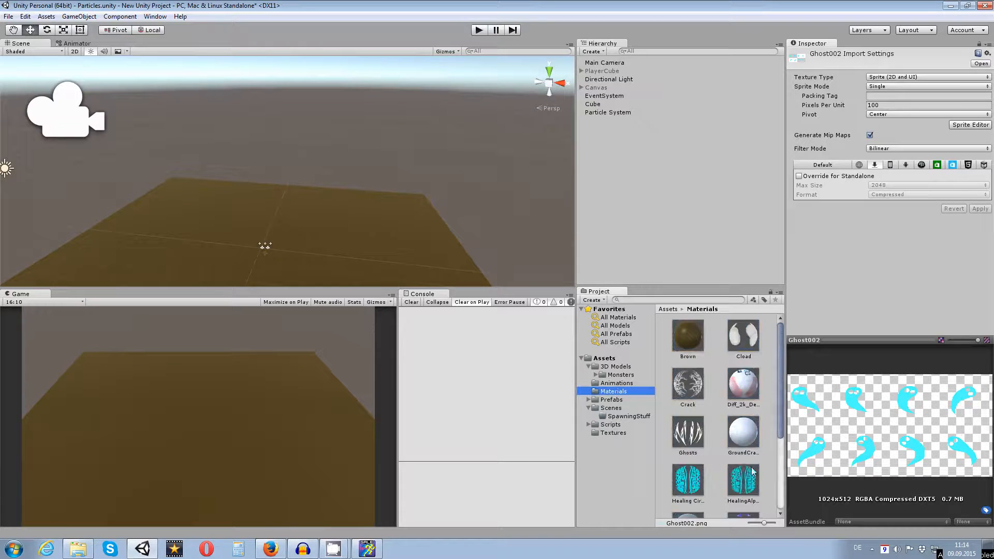
scroll(779, 376, down, 5)
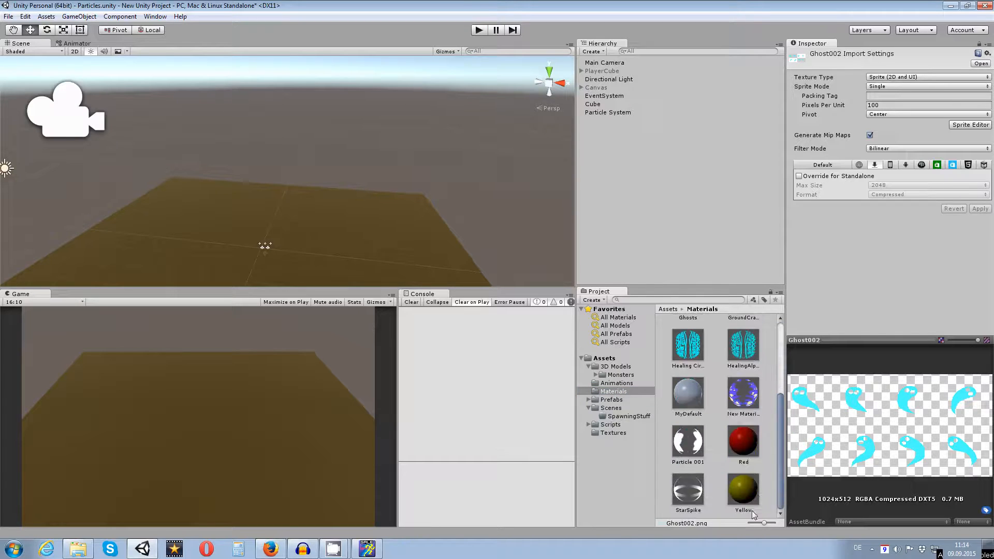
right_click(723, 514)
mouse_move(766, 339)
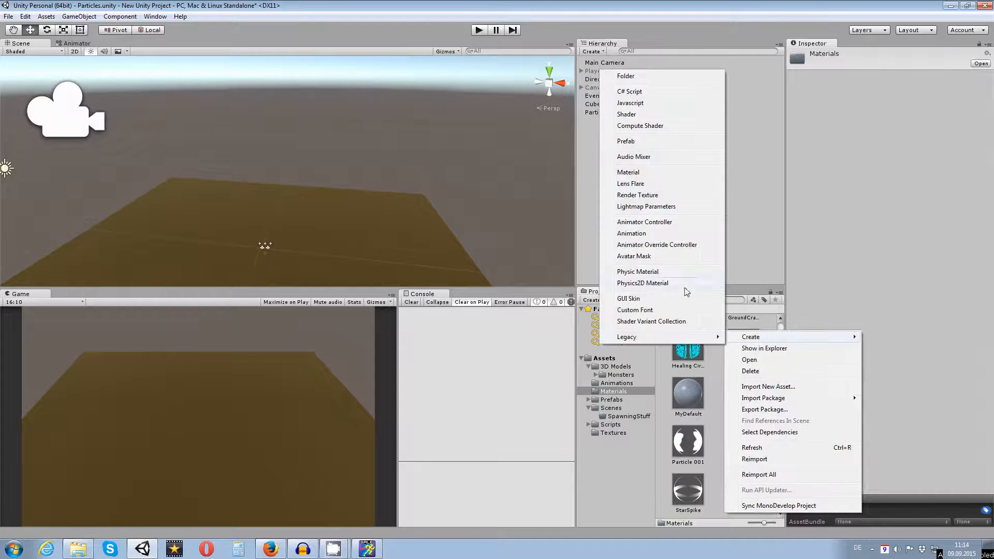
click(645, 173)
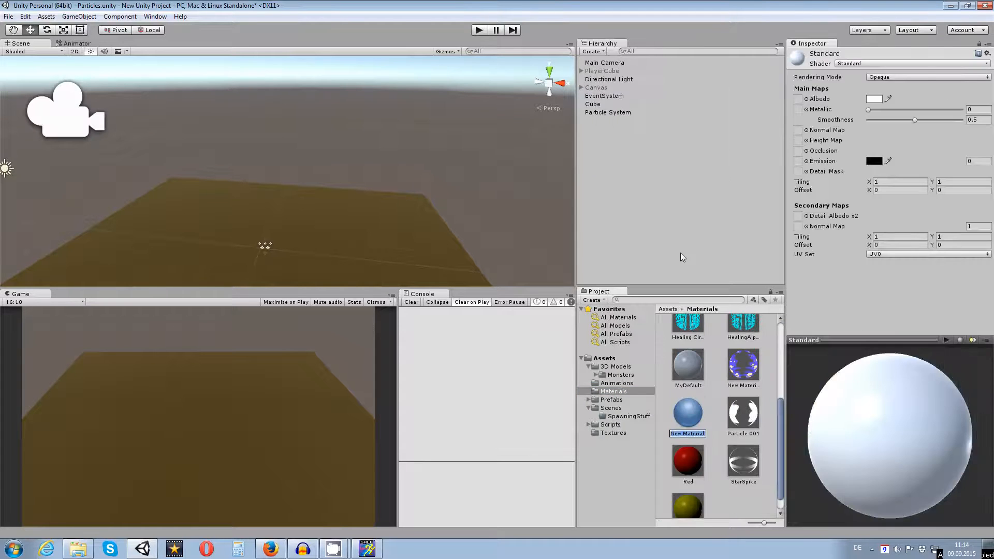
text(Ghosts)
key(Return)
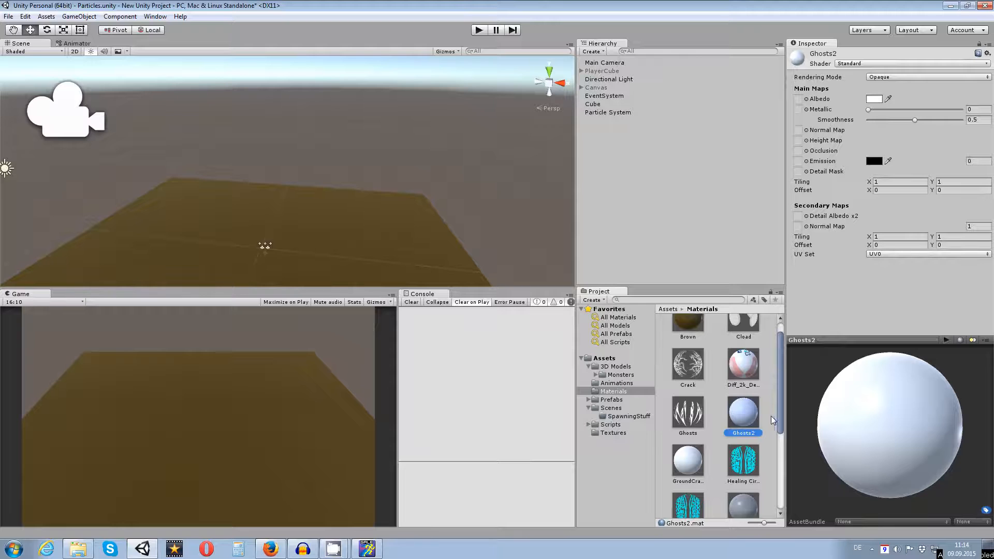
- Assign the Ghost002 texture as the Ghosts2 material's albedo map and set its shader to Particles/Alpha Blended
click(613, 433)
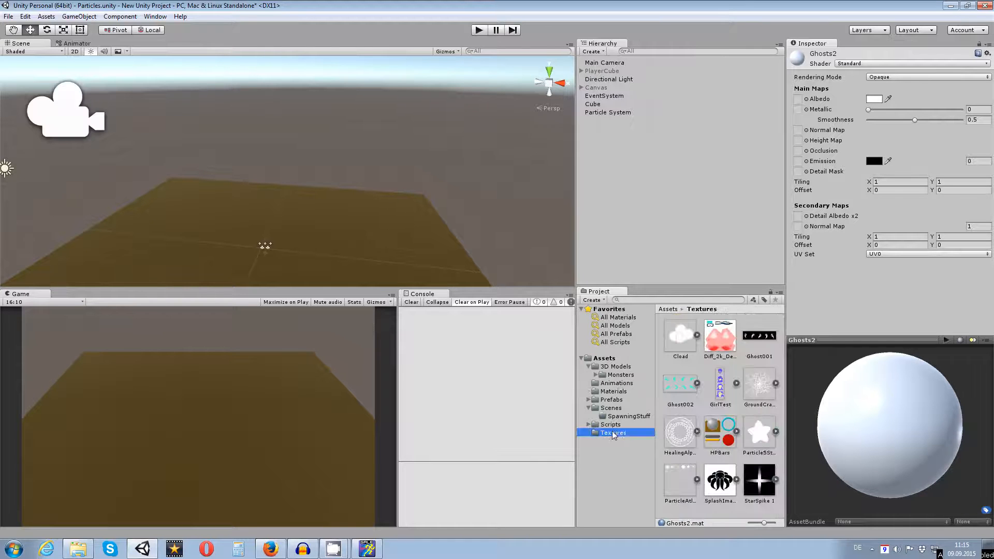
drag(681, 385, 801, 102)
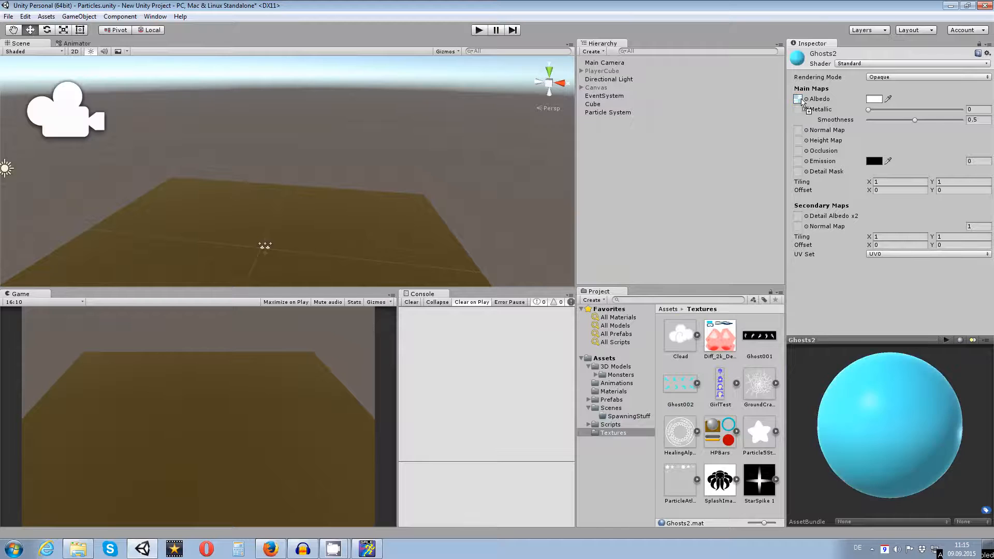
click(860, 64)
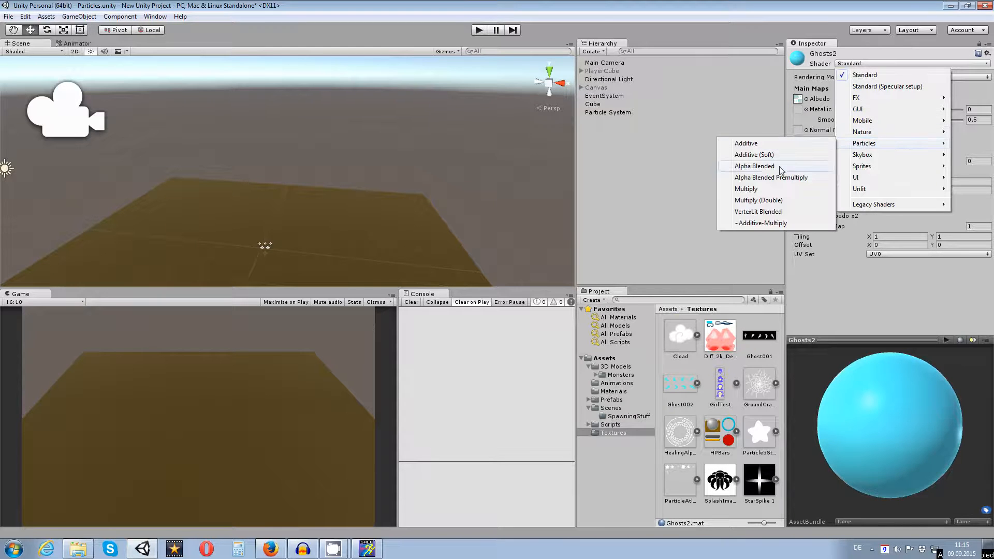
click(765, 167)
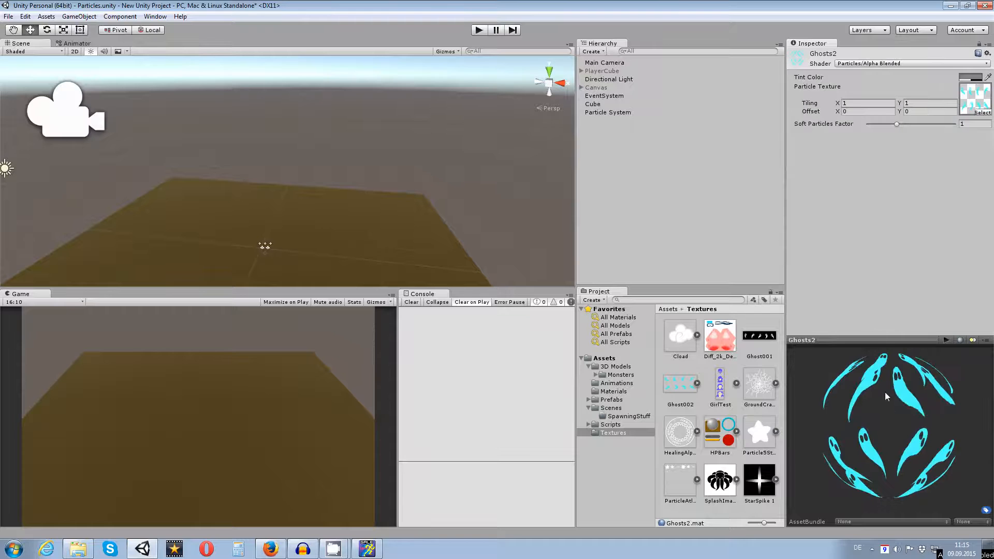
- Try the Particles/Additive shader on the Ghosts2 material, and switch back to Particles/Alpha Blended
click(868, 64)
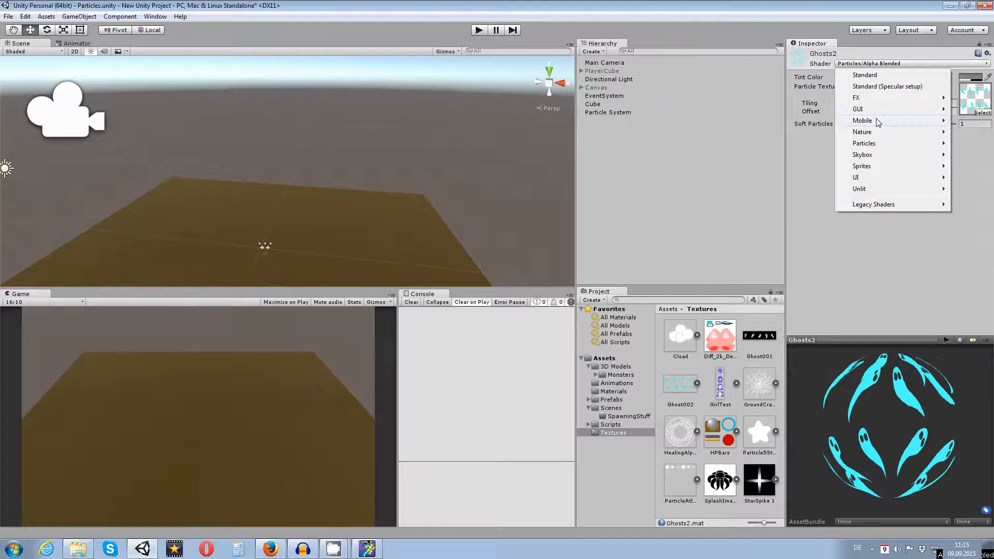
mouse_move(880, 144)
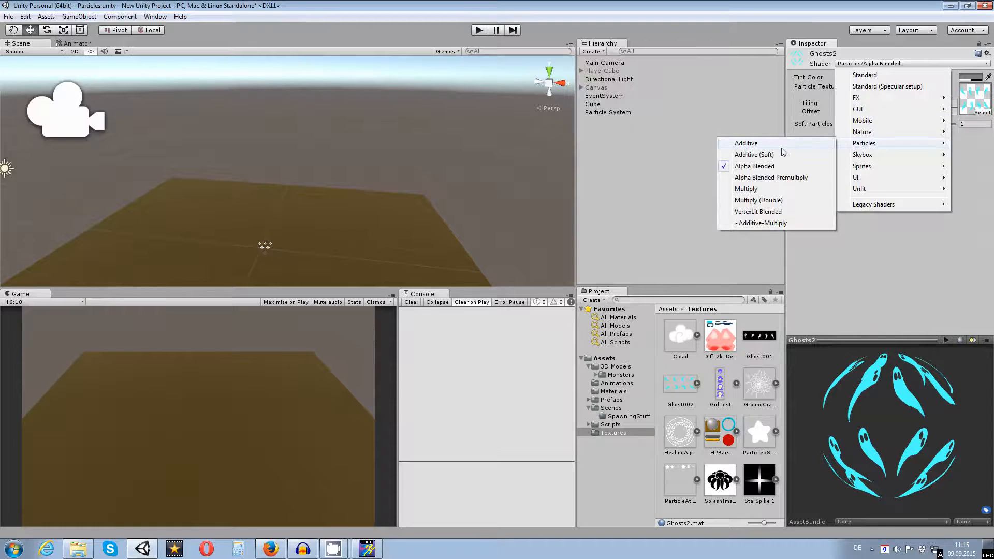
click(782, 147)
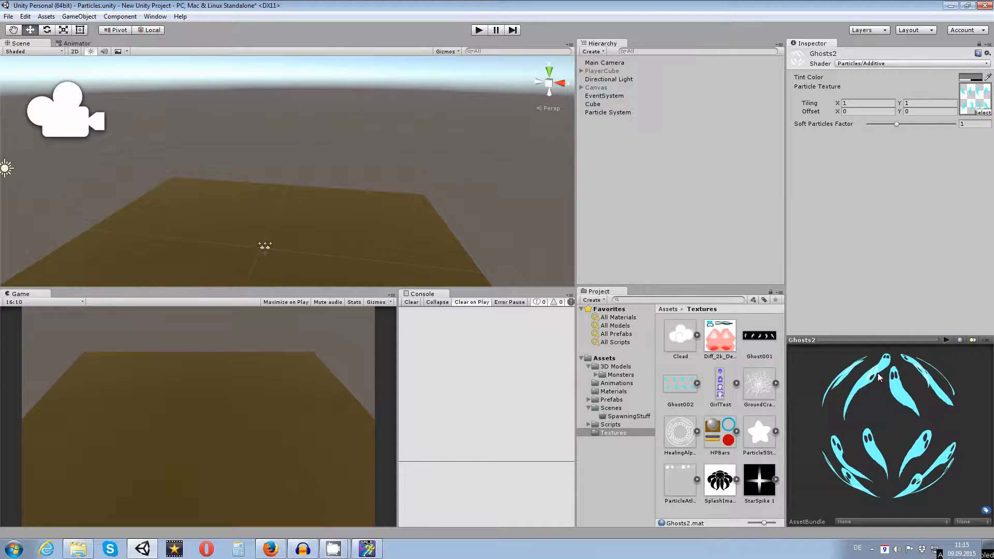
click(912, 64)
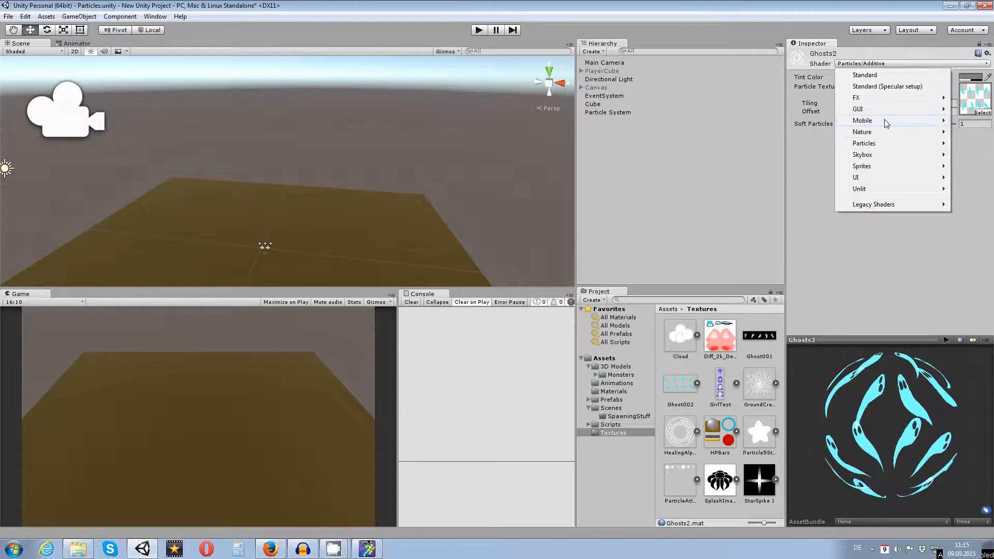
mouse_move(880, 121)
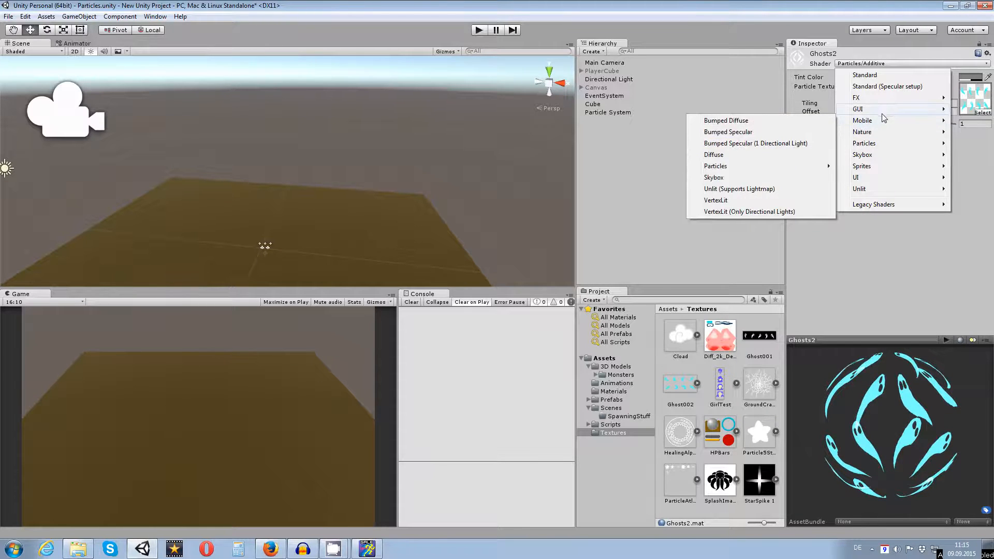
mouse_move(882, 145)
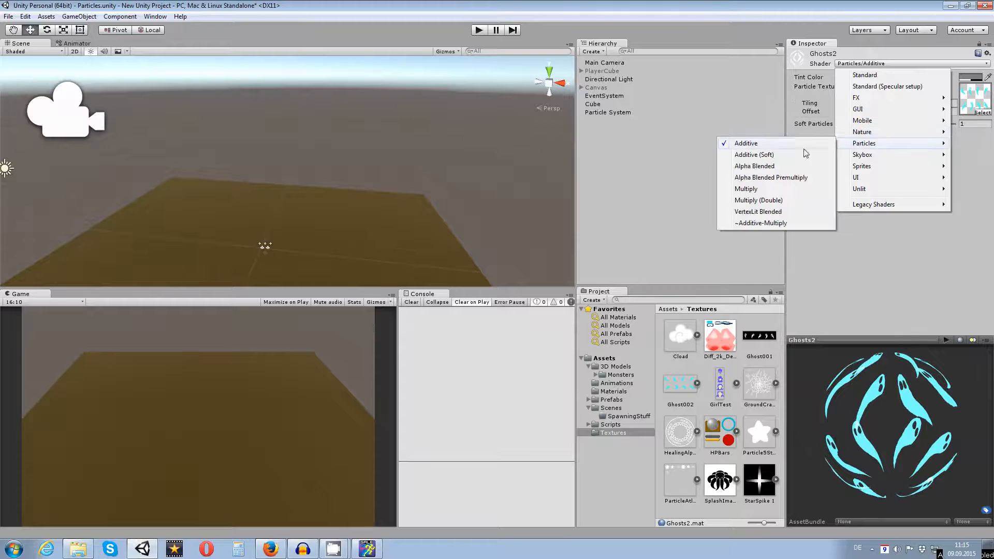
click(756, 167)
drag(892, 375, 931, 389)
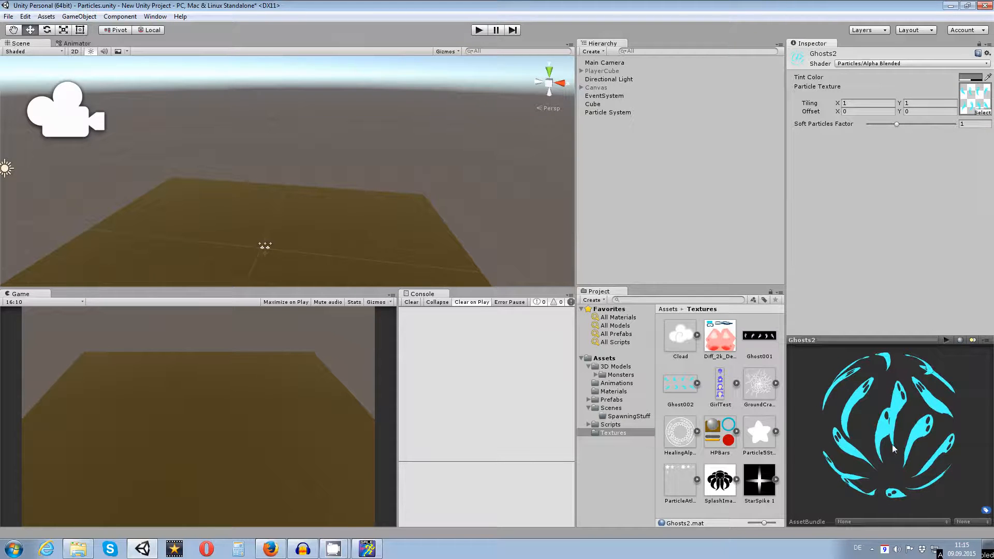
drag(888, 366, 917, 401)
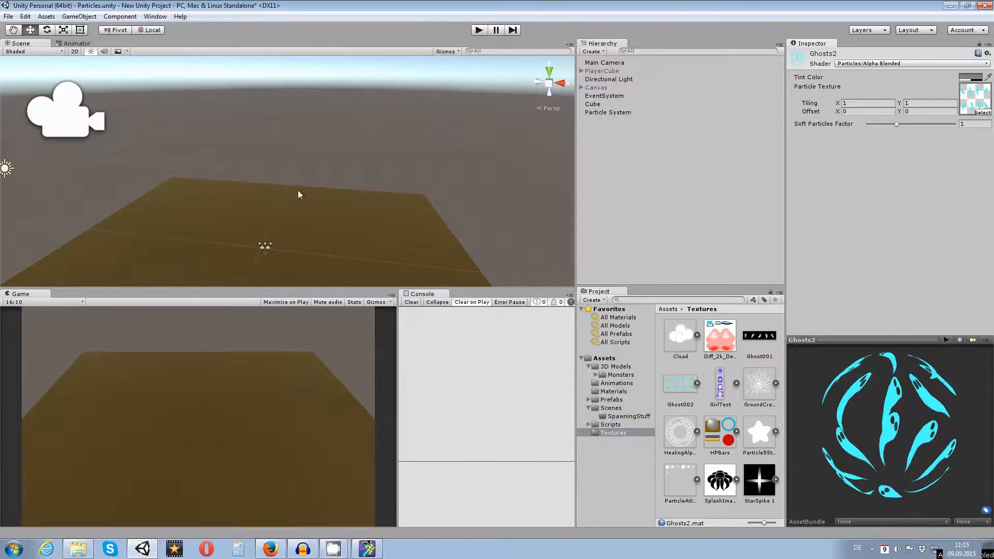
- Replace the scene's existing Particle System with a newly created one
click(602, 113)
key(Delete)
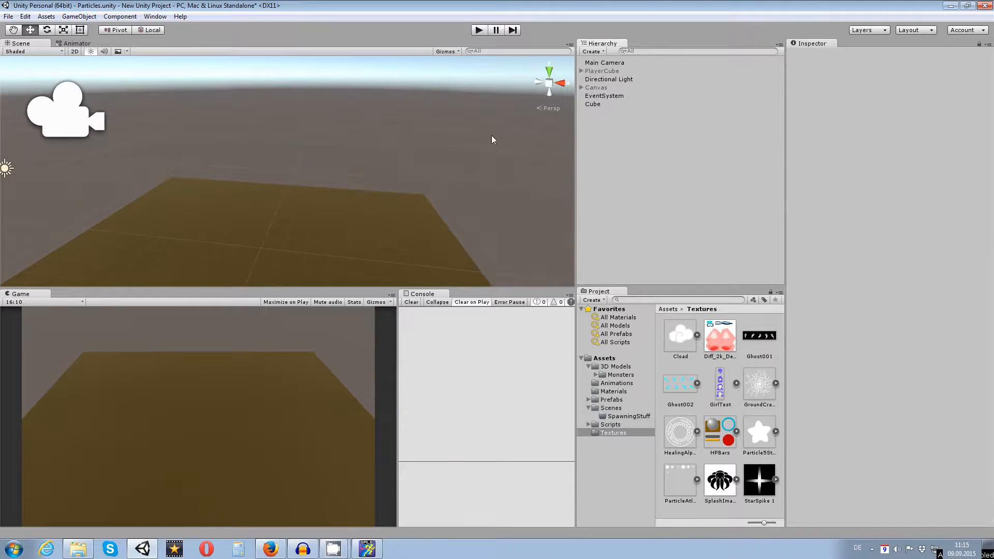
right_click(622, 171)
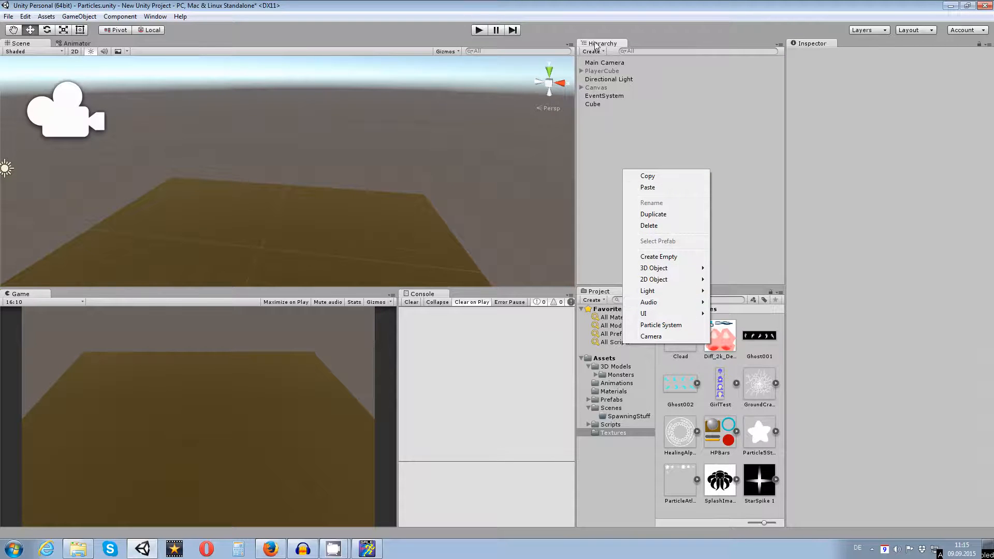
click(665, 324)
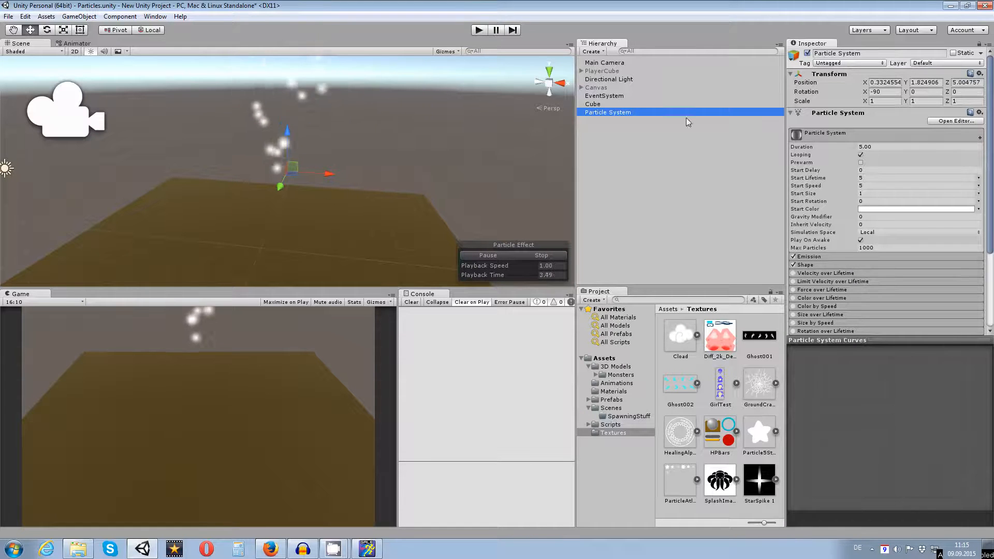
- Set the new Particle System's position to X 0, Y 0, Z 0
click(891, 82)
text(0)
key(Tab)
text(0)
key(Tab)
text(0)
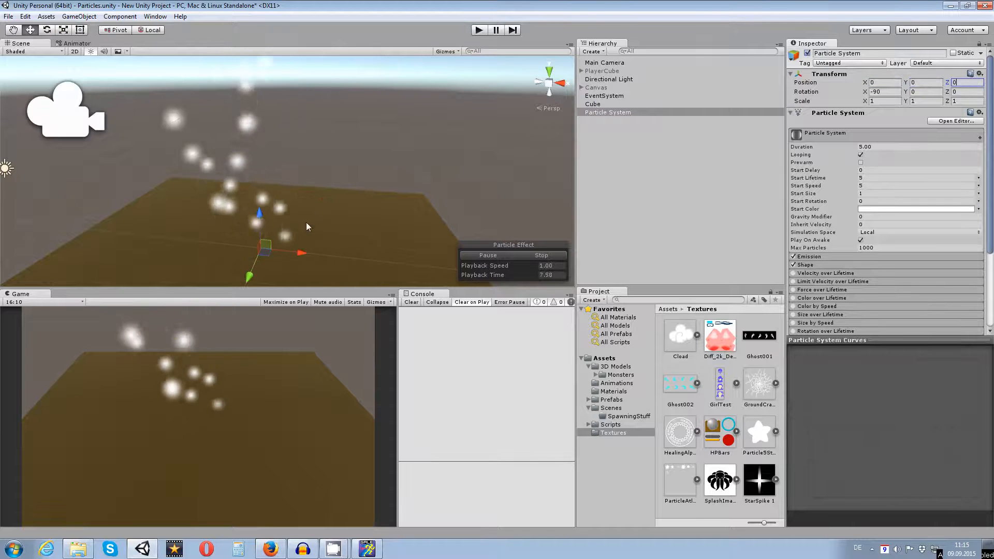
scroll(303, 224, up, 2)
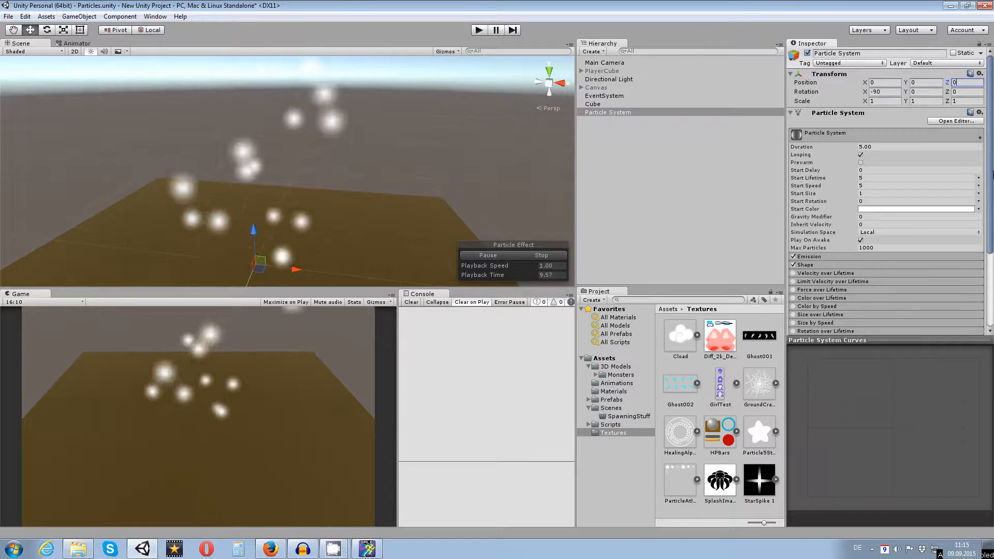
- Assign the Ghosts2 material to the Particle System's Renderer module
scroll(849, 264, down, 4)
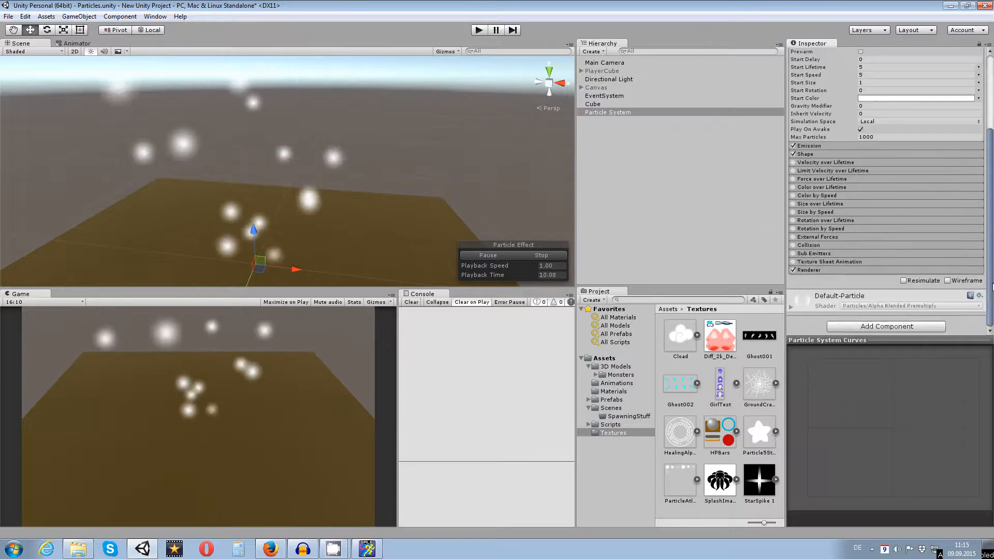
click(849, 262)
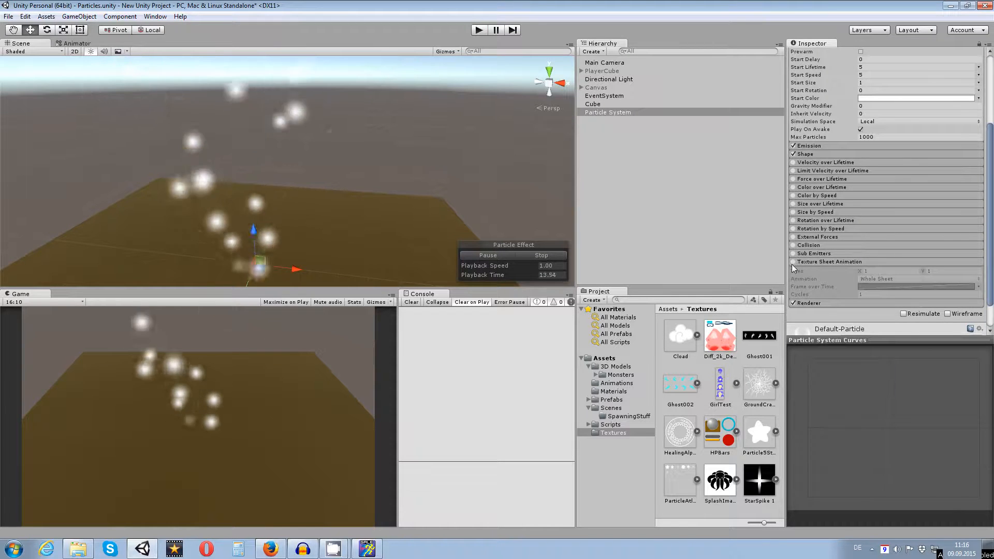
click(808, 303)
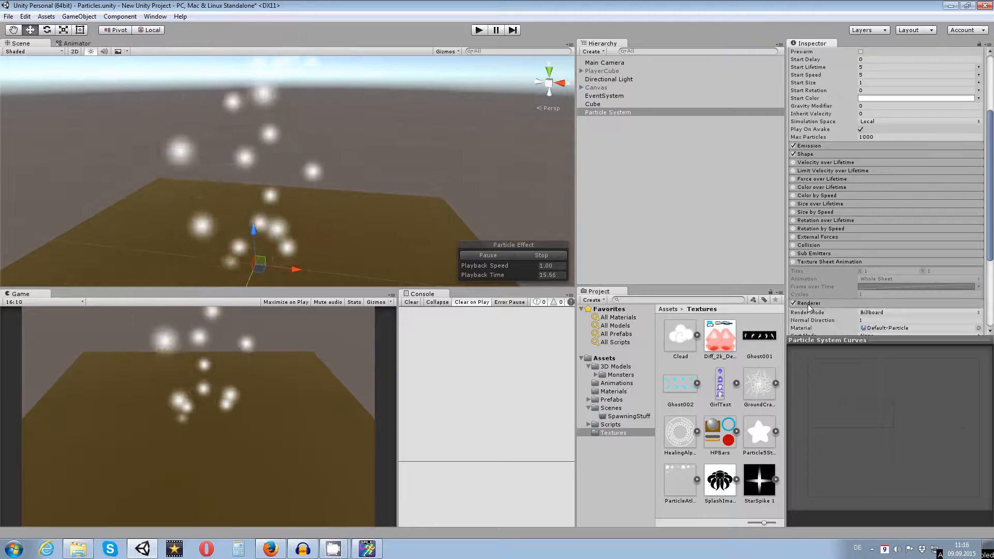
scroll(808, 306, down, 4)
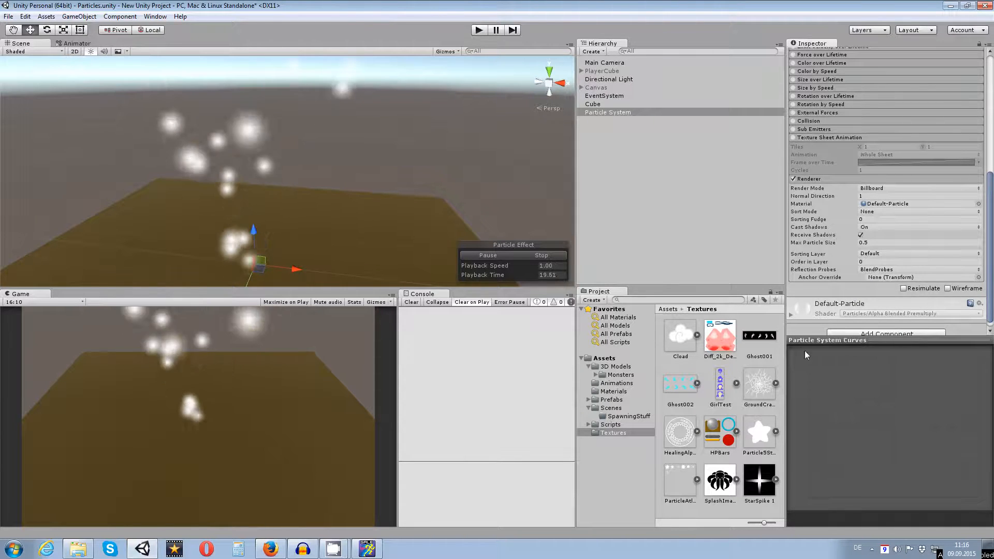
click(611, 392)
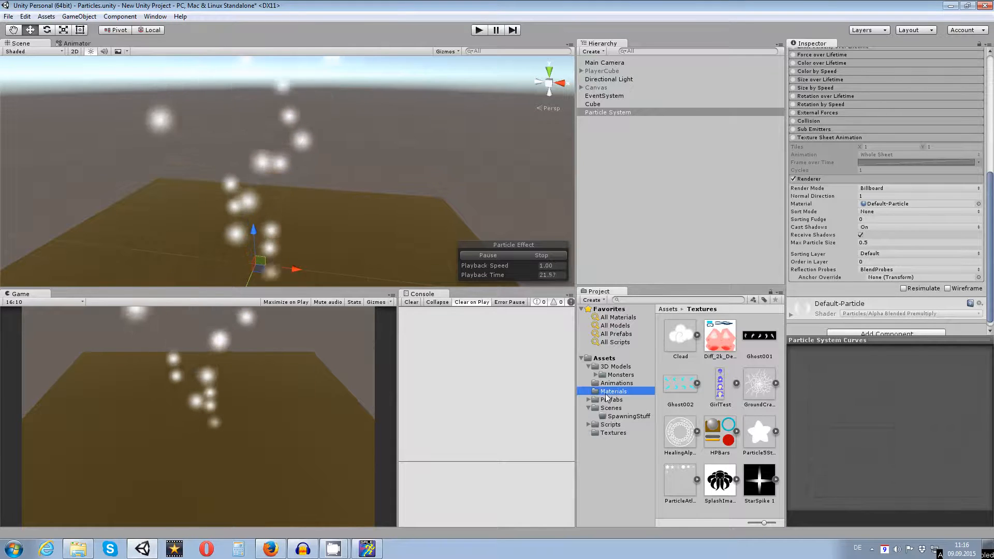
drag(746, 432, 884, 206)
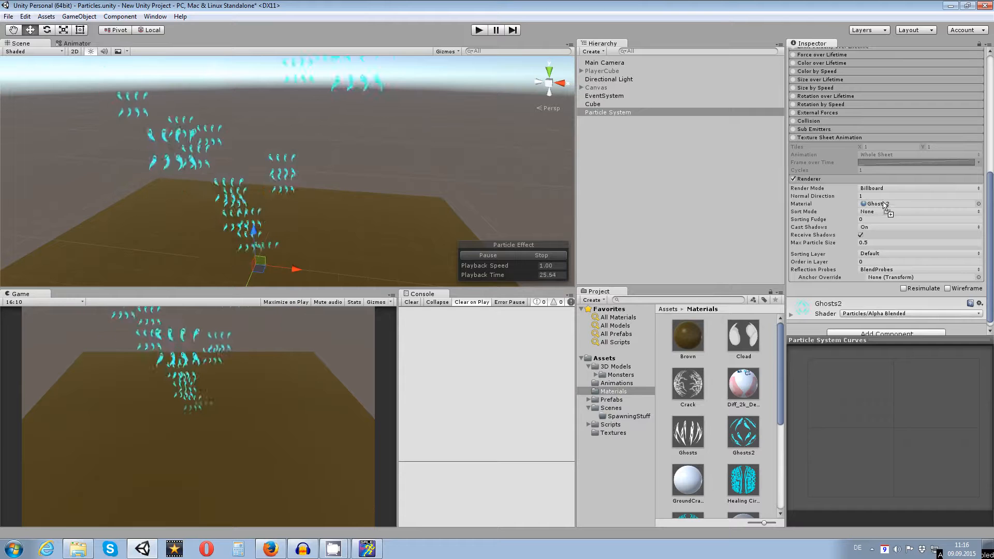
- Enable the Particle System's Texture Sheet Animation module and try a tile layout of X 2, Y 4
scroll(259, 212, up, 4)
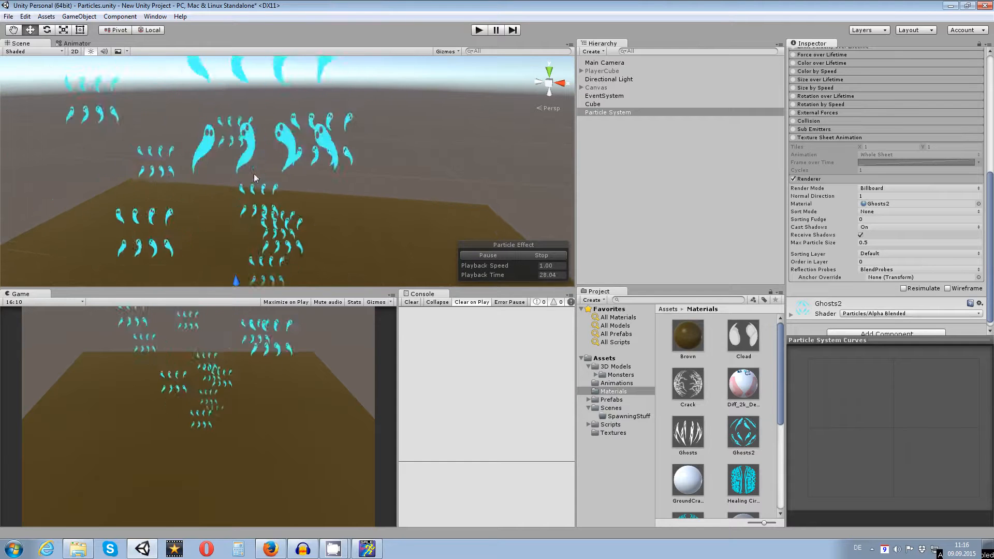
scroll(253, 172, down, 3)
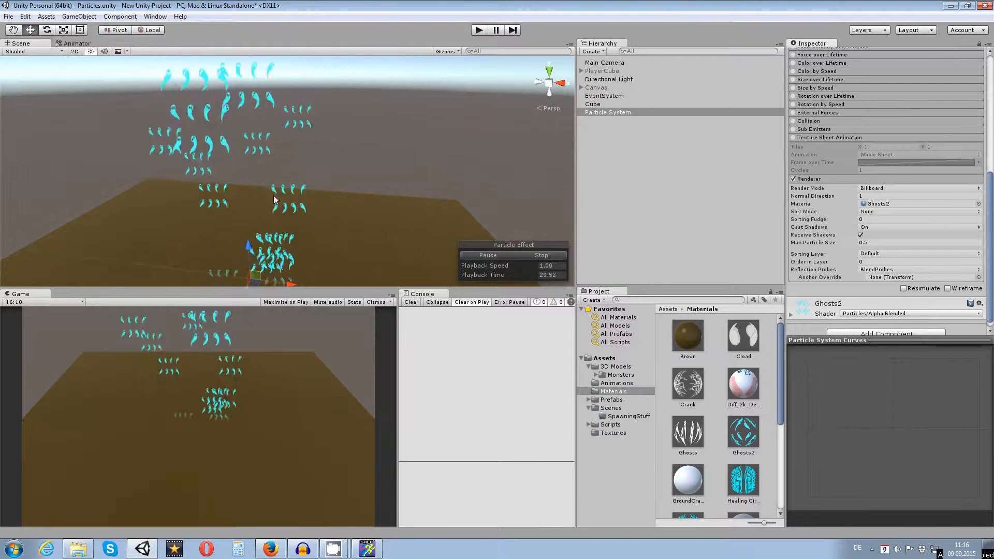
scroll(328, 219, down, 3)
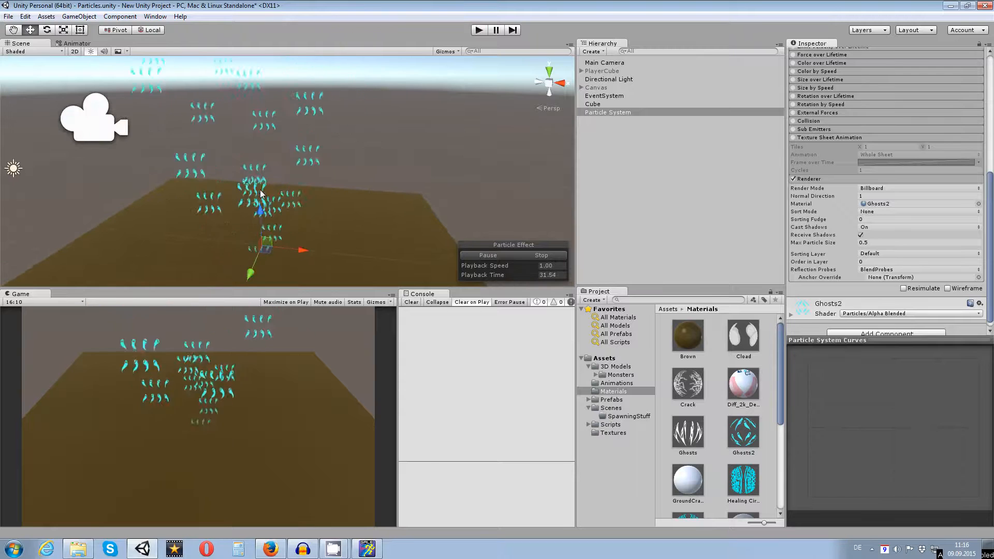
scroll(260, 194, up, 4)
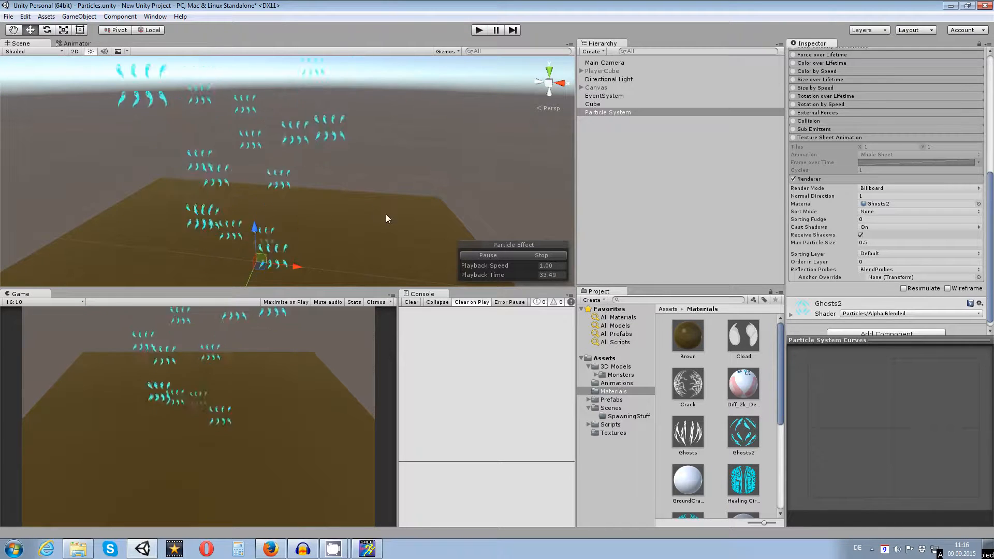
click(793, 137)
click(904, 146)
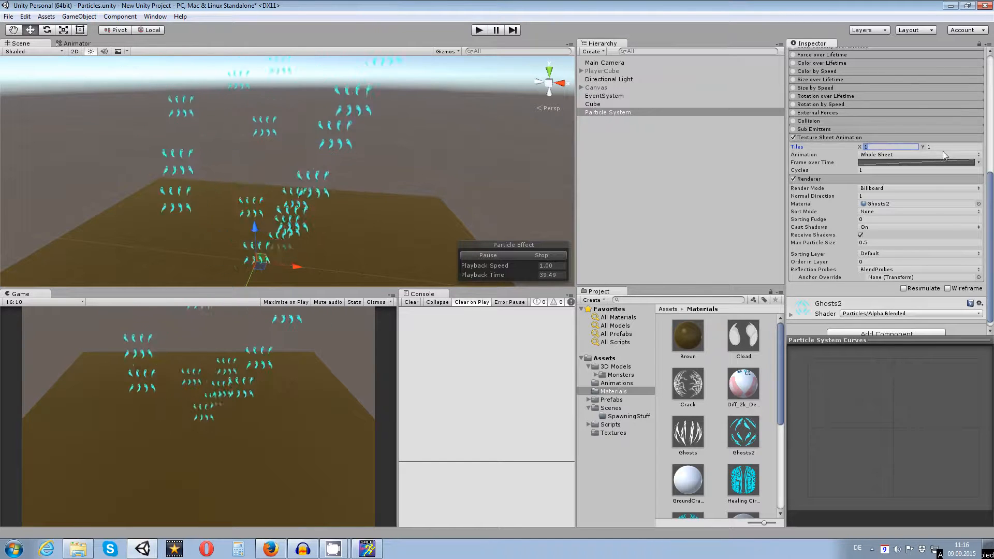
text(2)
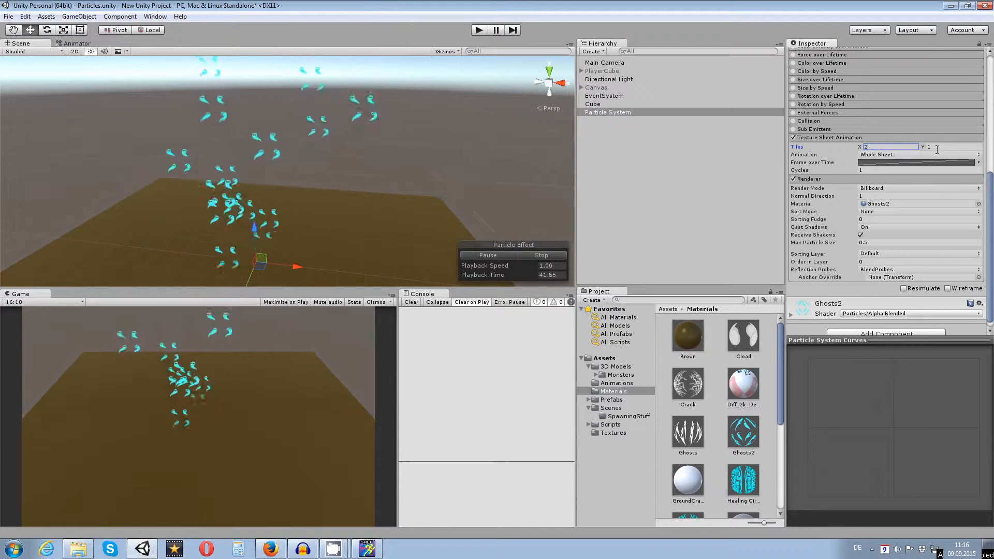
click(936, 148)
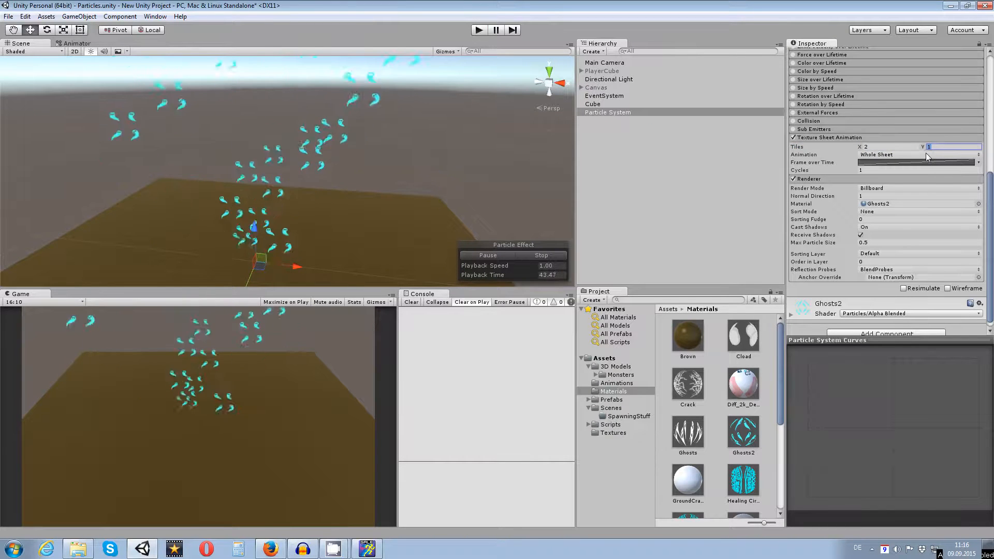
text(4)
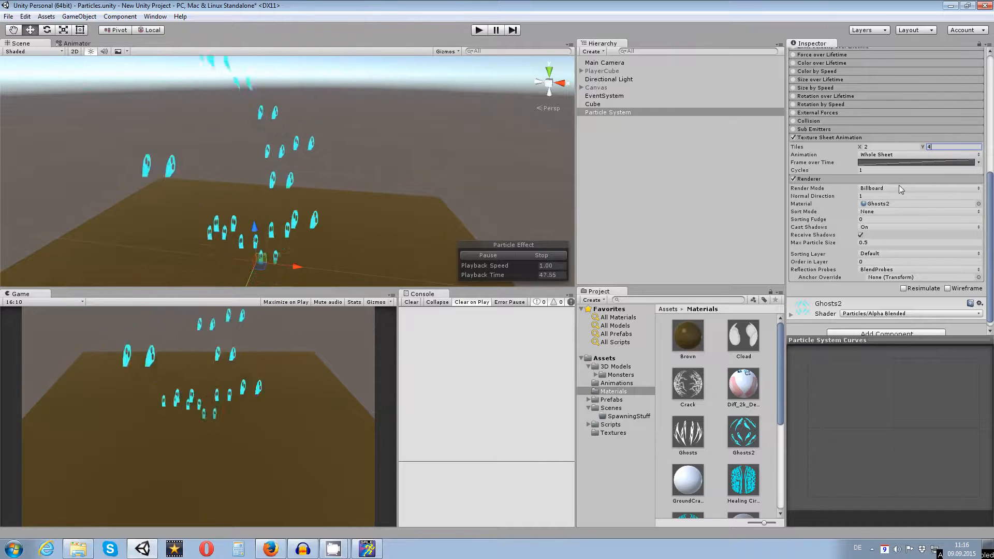
- Correct the Texture Sheet Animation tiles to X 4, Y 2
drag(946, 146, 815, 142)
text(2)
text(4)
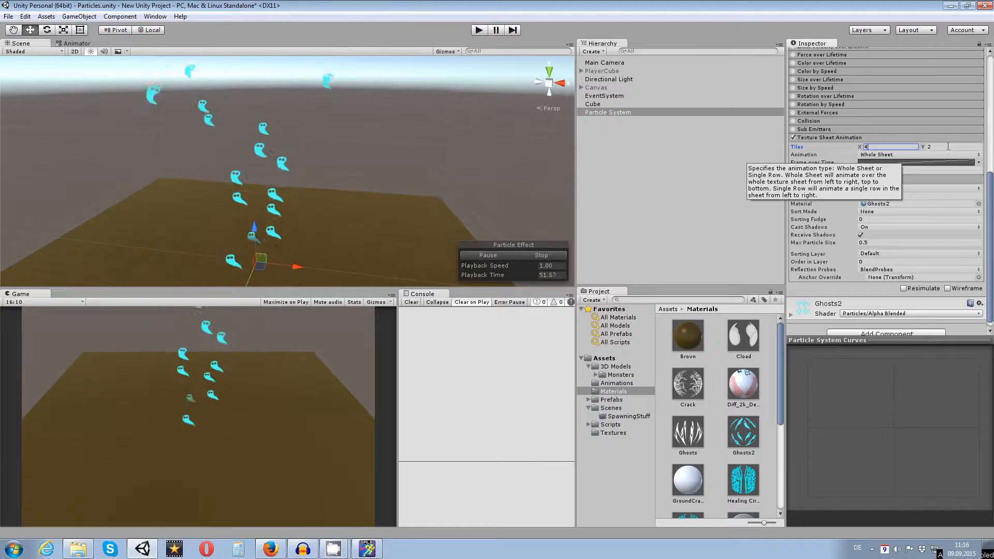
- Set the Texture Sheet Animation's Cycles to 10
drag(337, 207, 318, 184)
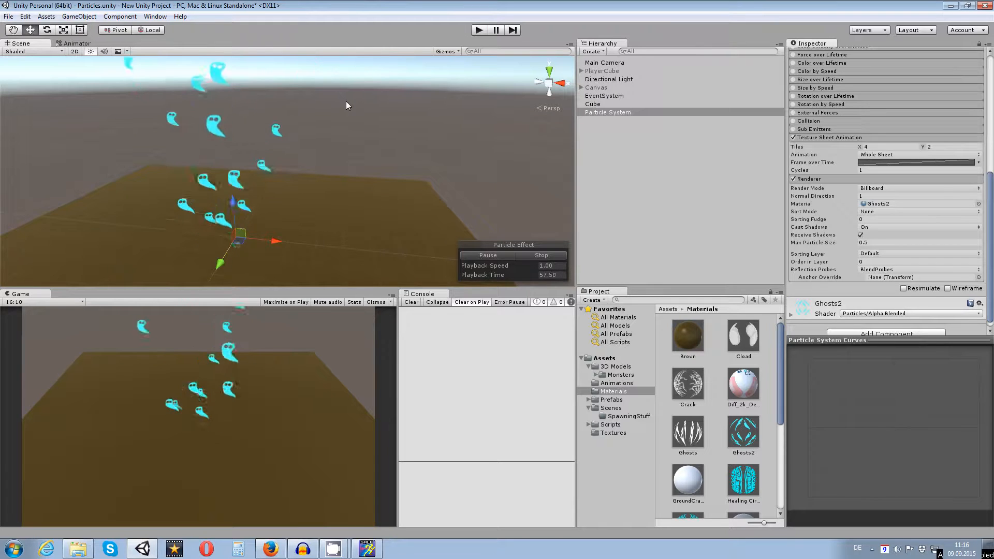
scroll(371, 204, down, 8)
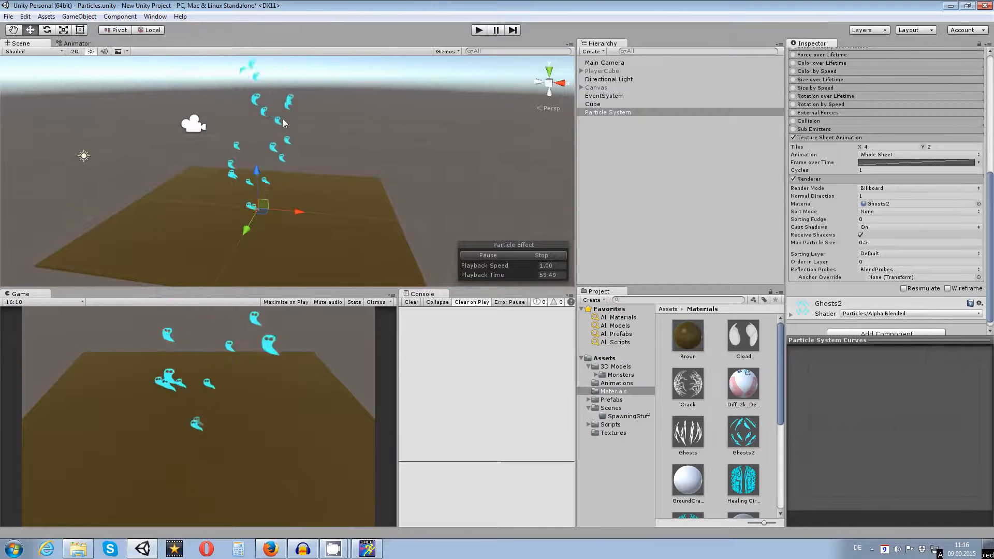
scroll(300, 170, up, 6)
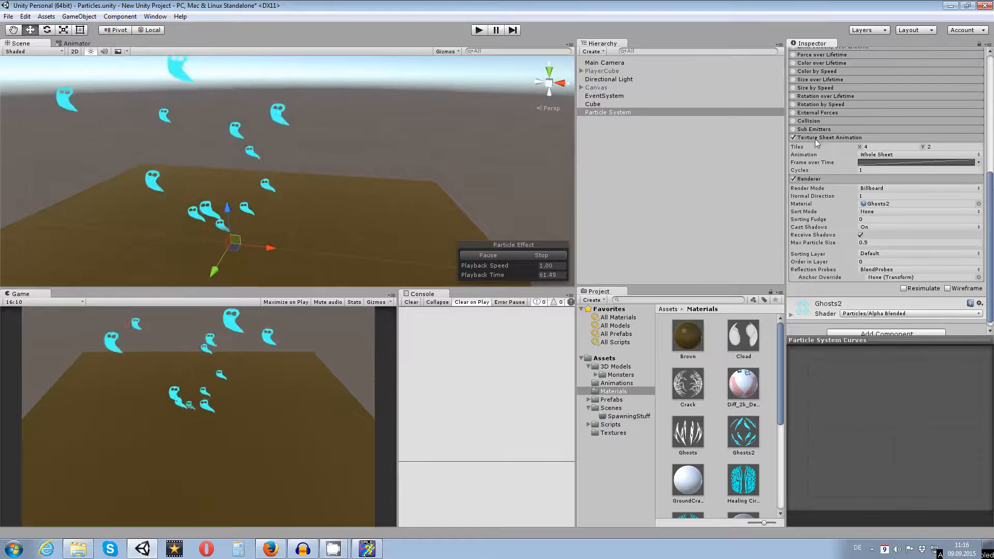
click(874, 171)
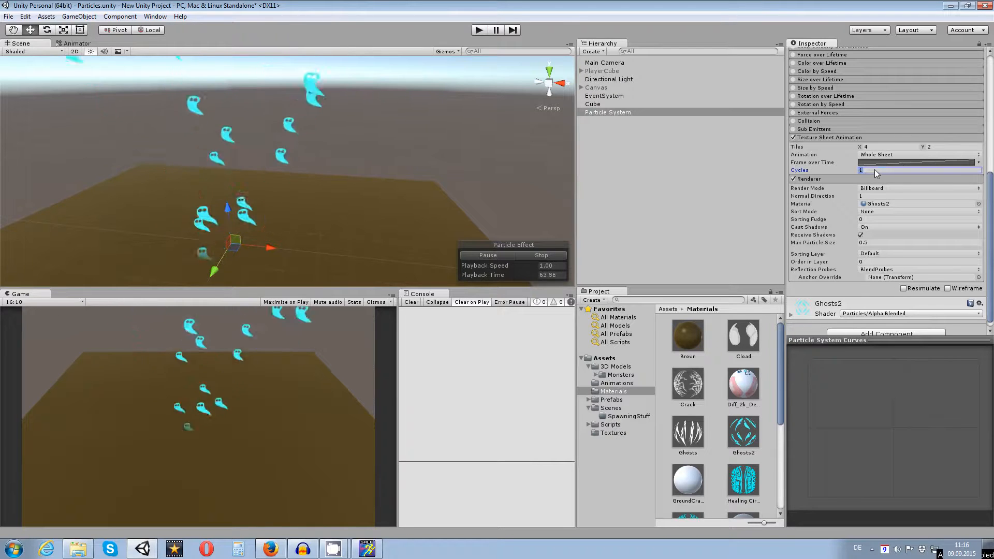
text(10)
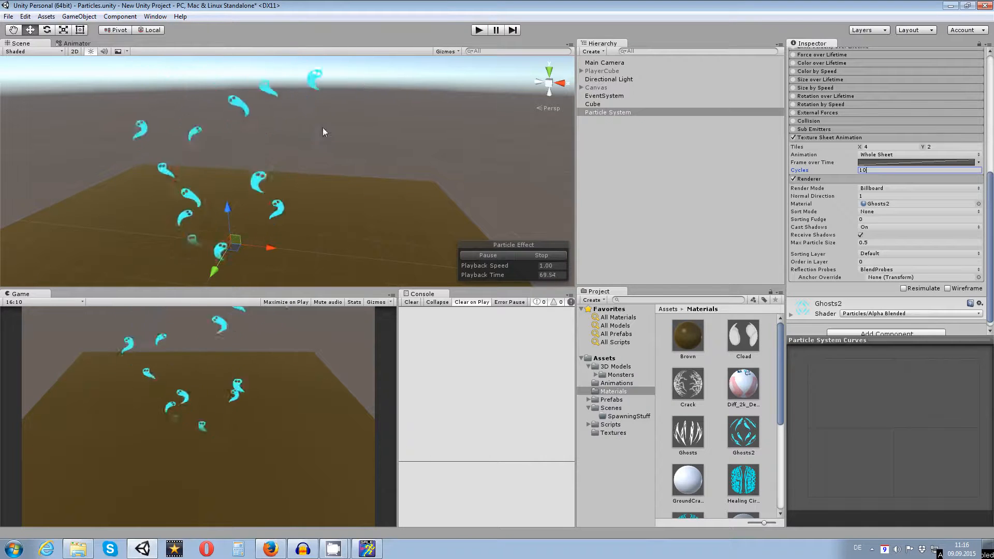
- Examine the animated ghost particles in the Scene view from close up and from far away
drag(321, 128, 351, 217)
scroll(352, 169, down, 5)
drag(322, 135, 333, 211)
scroll(327, 205, down, 5)
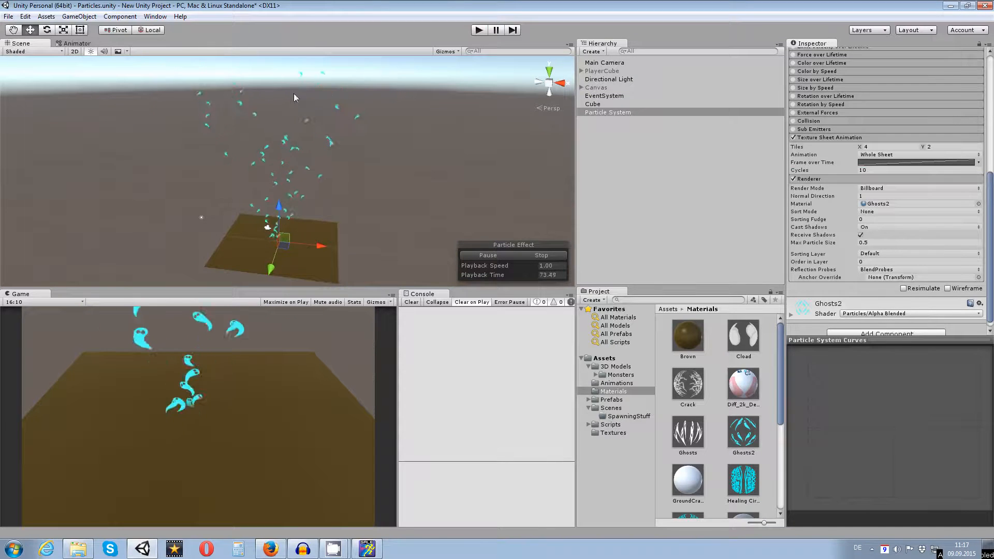
scroll(272, 204, up, 8)
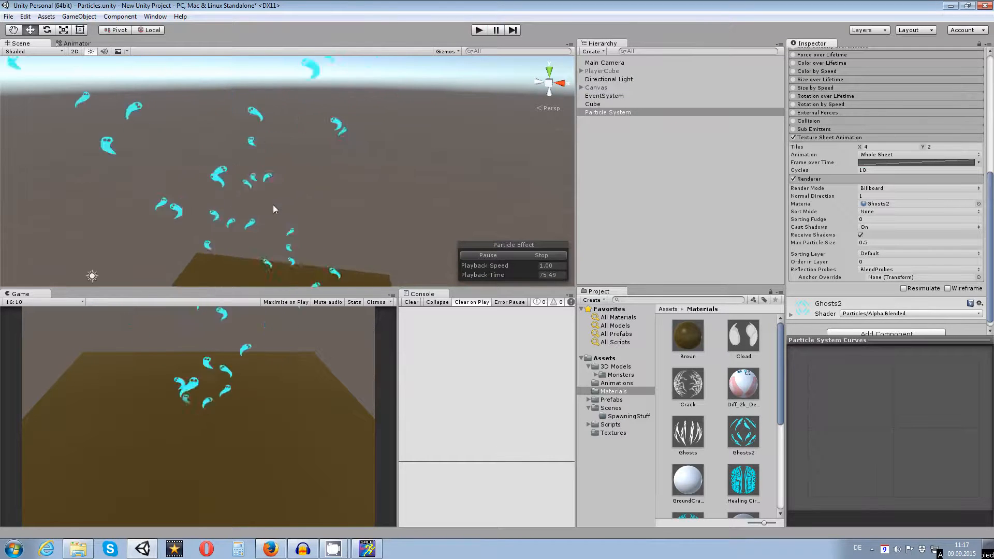
scroll(382, 204, down, 6)
scroll(322, 136, down, 1)
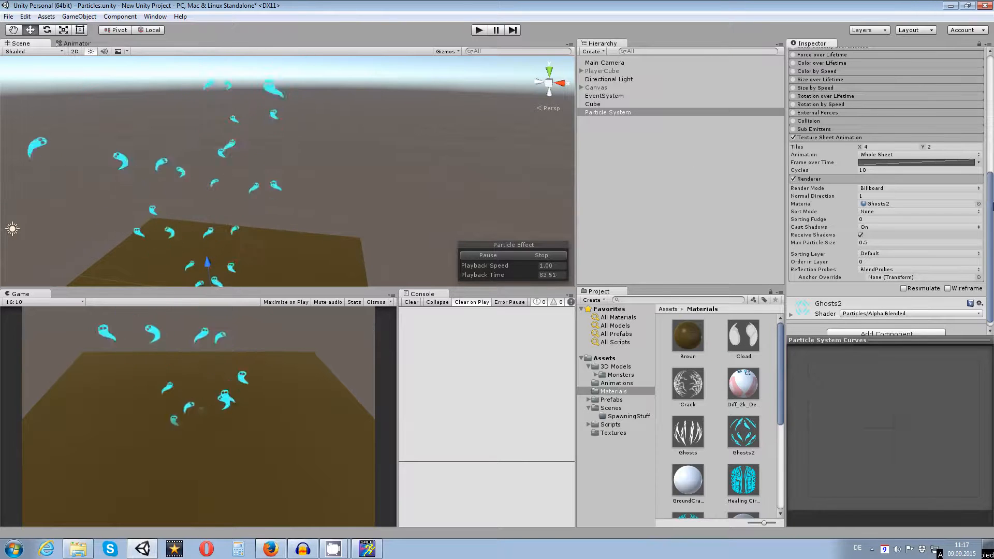
- In the Particle System's Shape module, keep the Cone shape and set its radius to 10.5 and its angle to 0
drag(990, 194, 989, 79)
scroll(828, 228, down, 1)
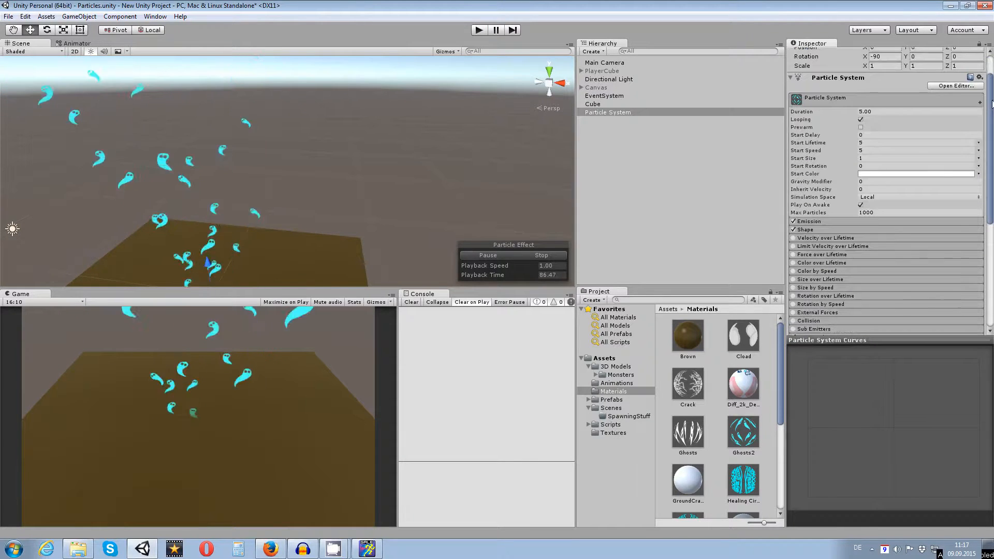
click(811, 228)
click(876, 239)
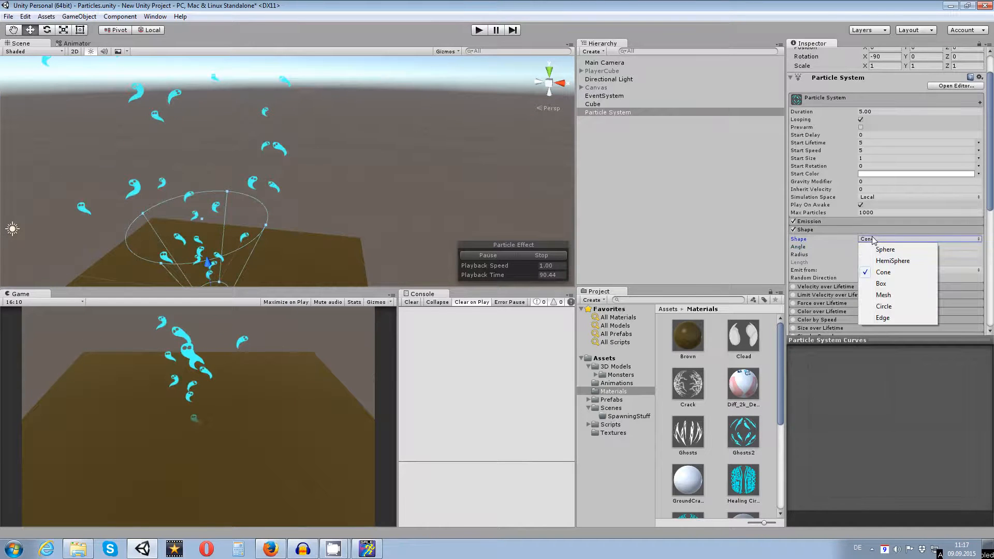
click(830, 251)
drag(823, 254, 719, 256)
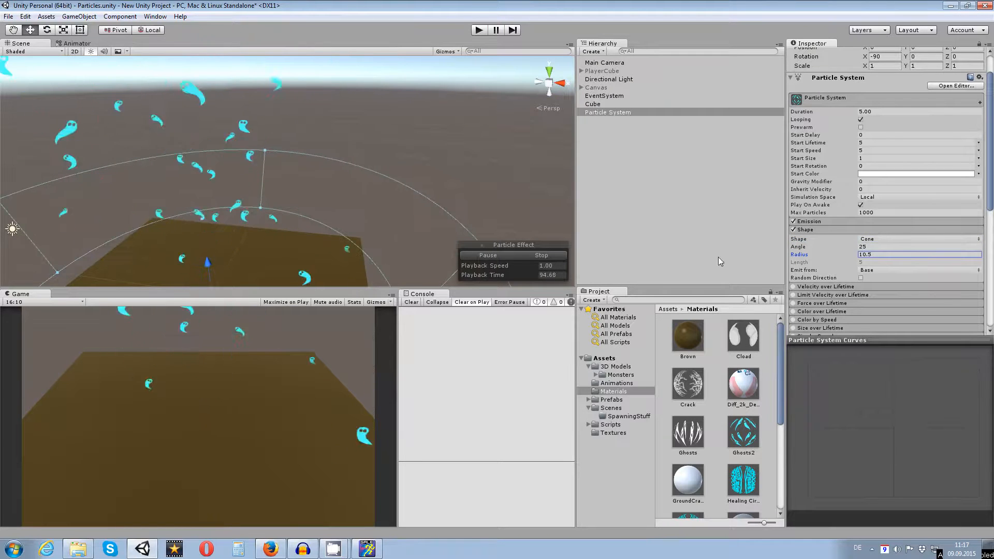
drag(797, 246, 619, 245)
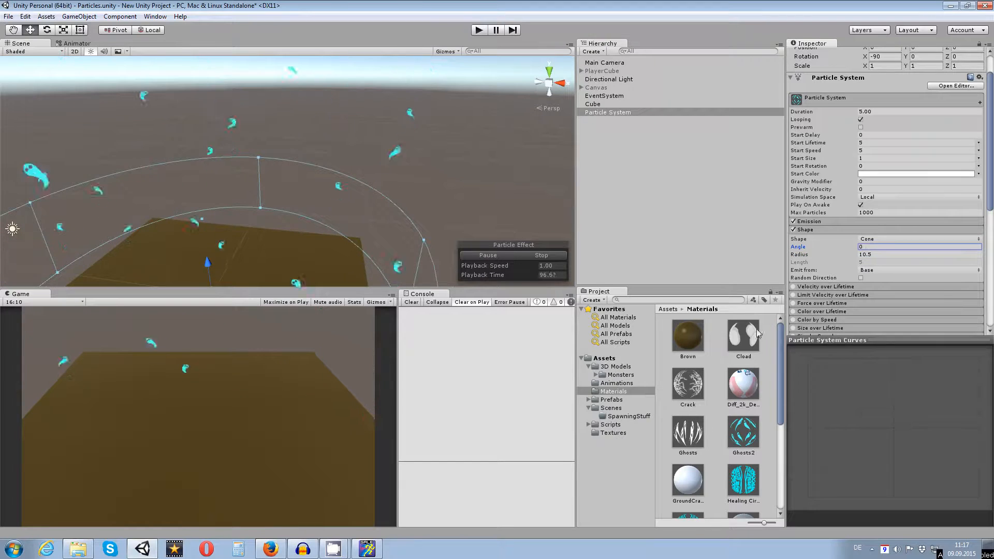
- Narrow the emission cone's radius to 0.4, and widen it again to 1.47
scroll(885, 192, down, 5)
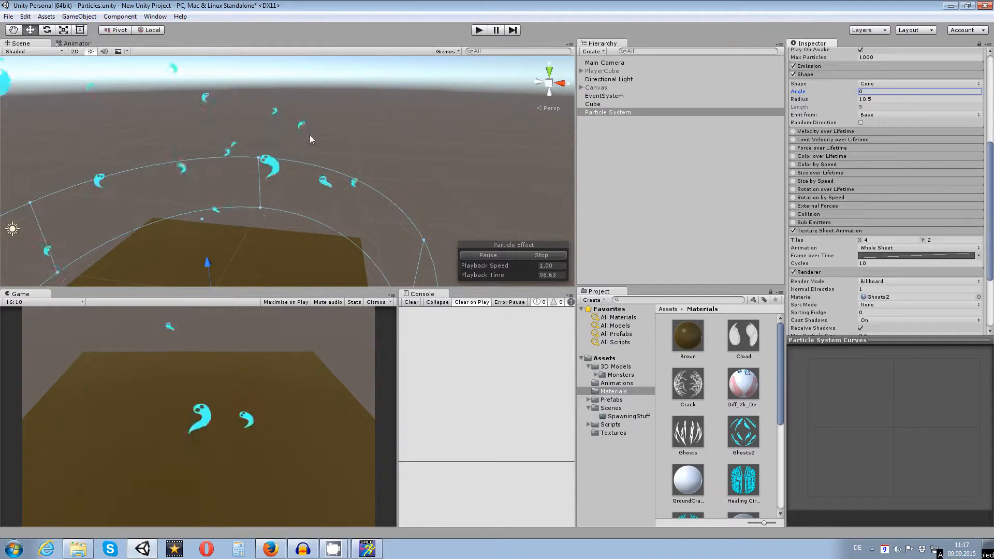
scroll(332, 135, down, 3)
scroll(347, 134, down, 2)
drag(304, 213, 377, 203)
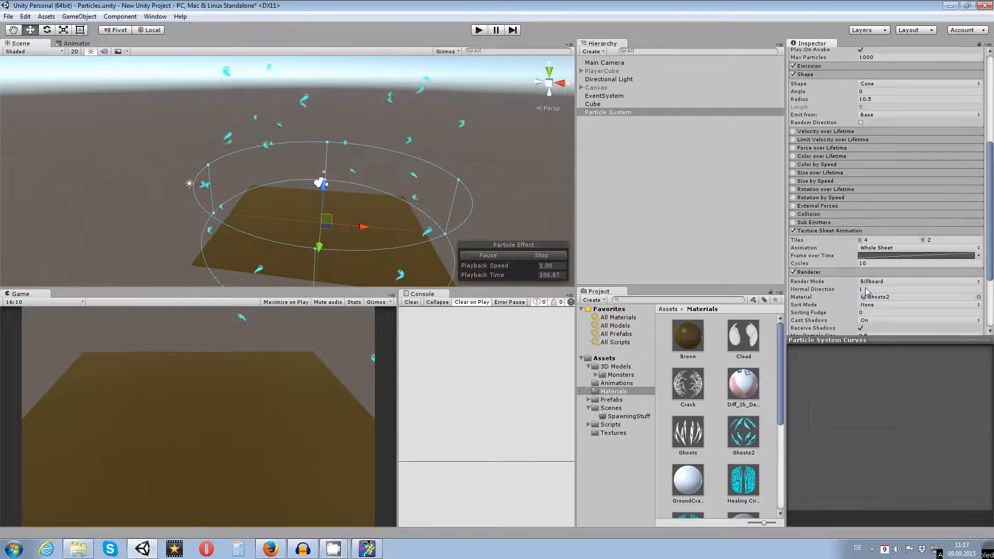
drag(480, 190, 362, 205)
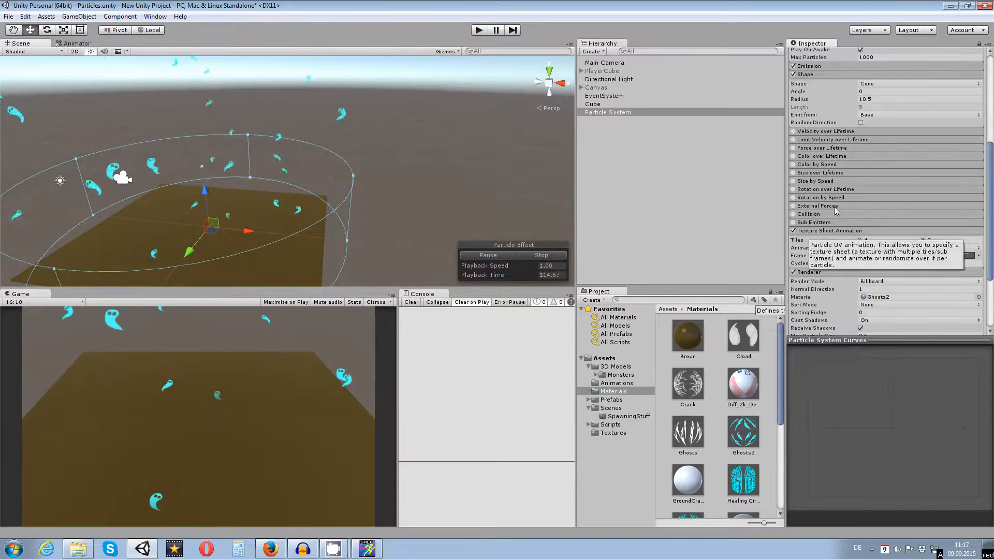
drag(837, 104, 792, 102)
scroll(240, 194, up, 5)
drag(196, 150, 340, 188)
scroll(340, 189, up, 7)
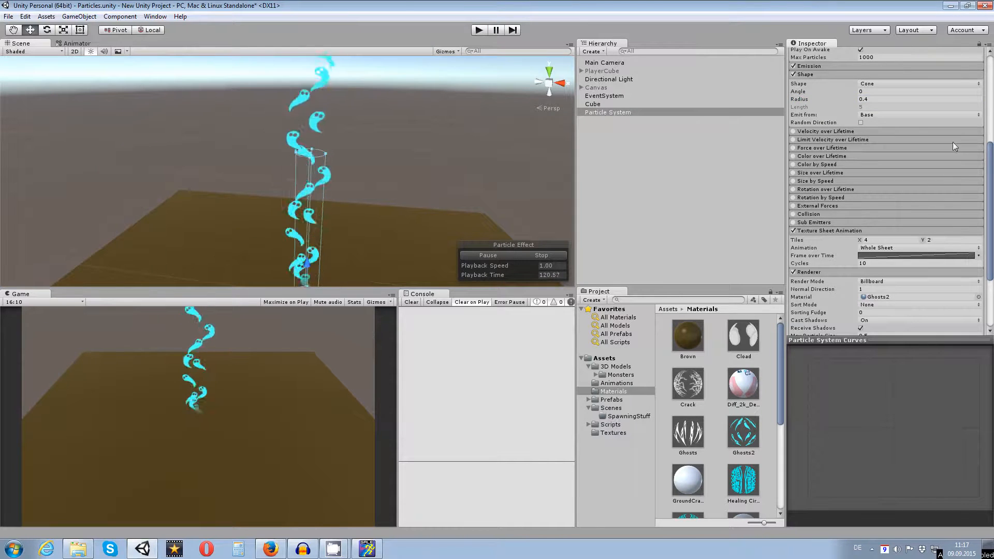
drag(830, 98, 837, 98)
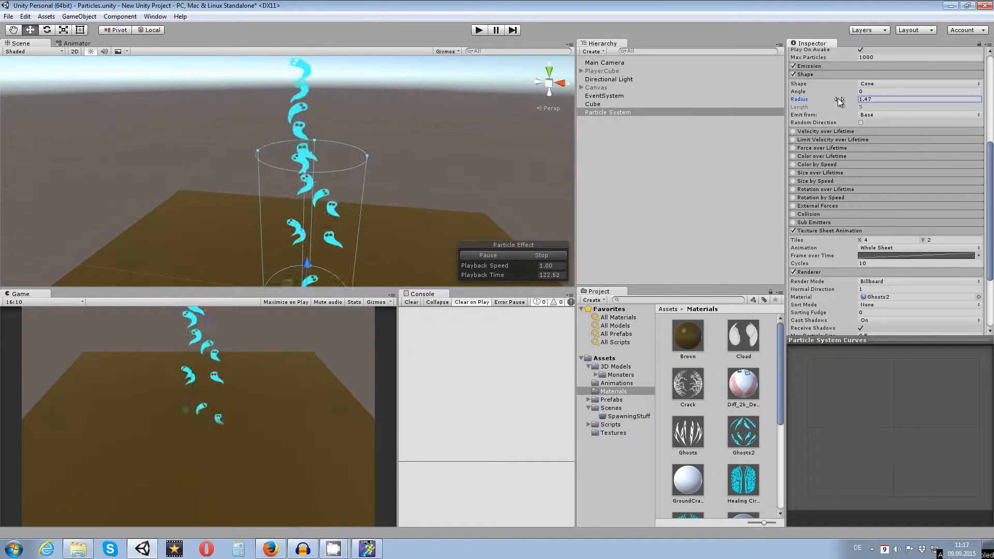
- Try light red FF6161 and pure red FF0000 as the Particle System's Start Color
scroll(432, 197, down, 4)
drag(428, 195, 374, 191)
scroll(373, 191, up, 4)
scroll(369, 197, down, 2)
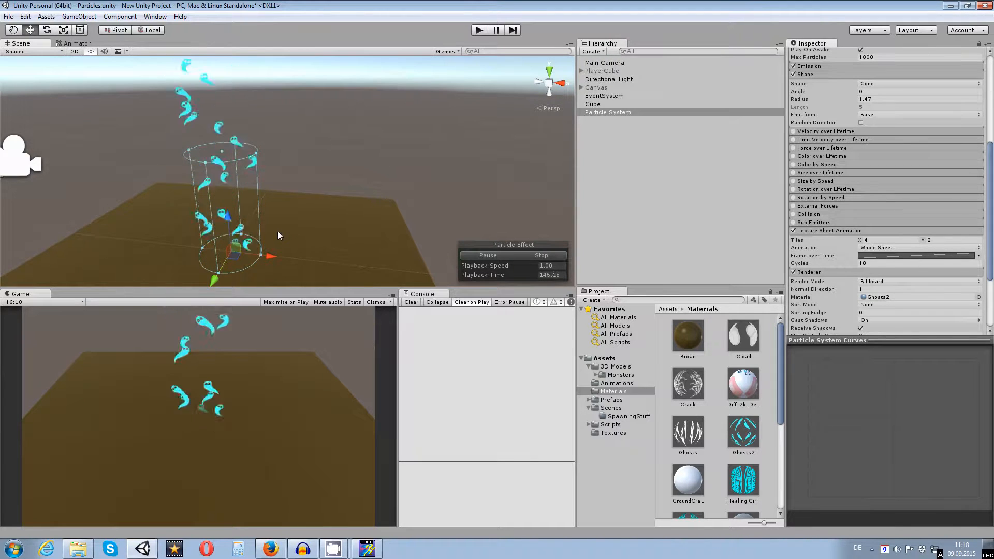
scroll(232, 220, up, 3)
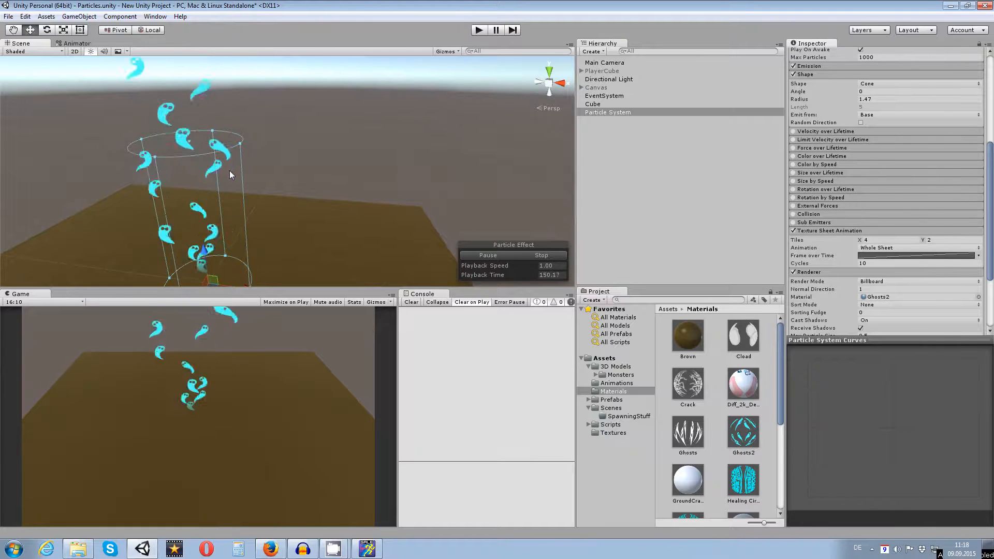
scroll(477, 163, down, 1)
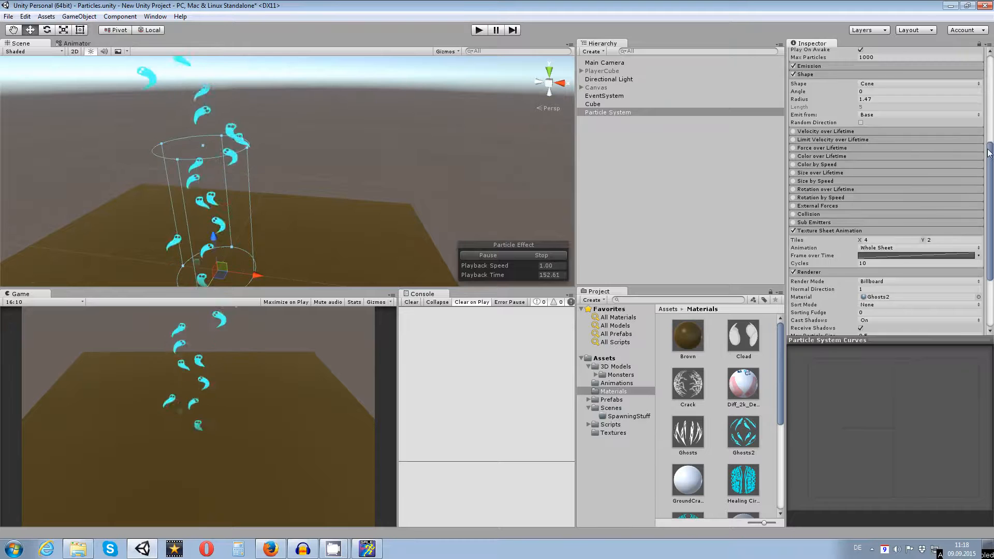
drag(989, 153, 984, 46)
click(880, 209)
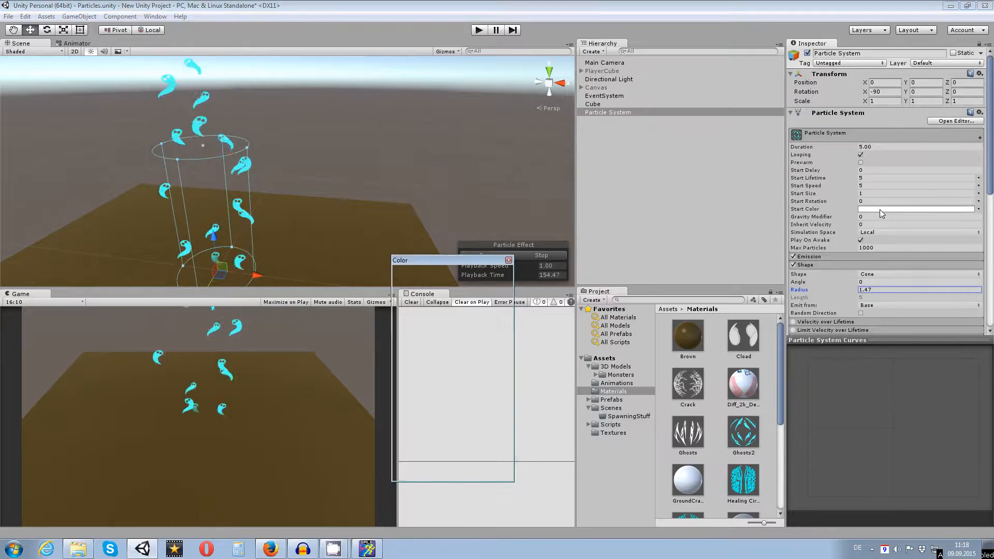
mouse_move(463, 310)
mouse_down()
mouse_move(460, 319)
mouse_move(455, 303)
mouse_up()
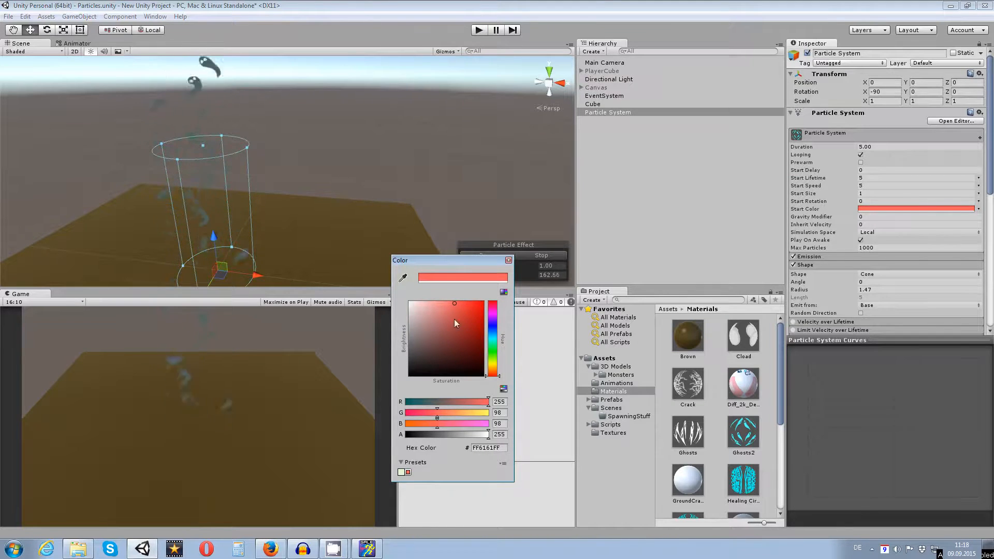
drag(471, 309, 482, 302)
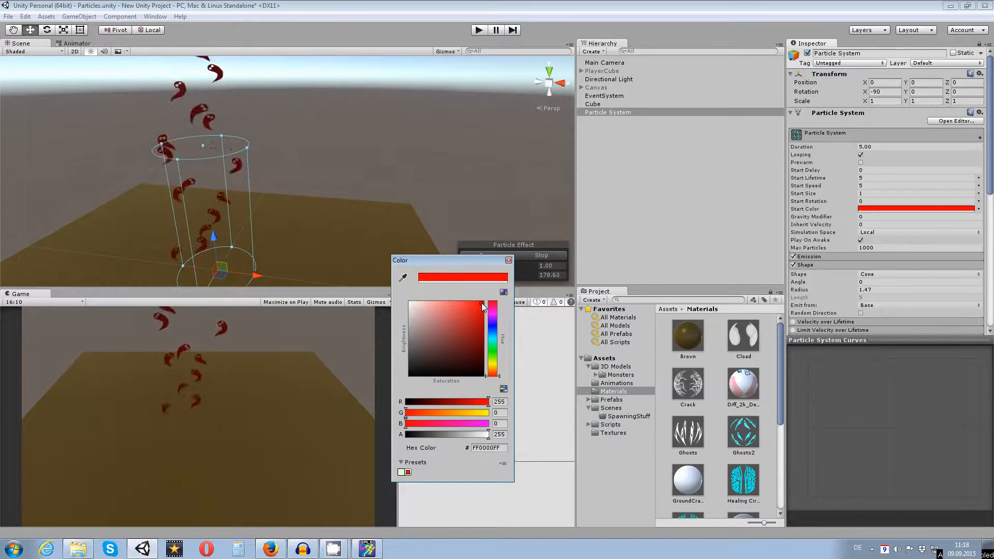
- Set the Particle System's Start Color to cyan 00FFE9, and check the tinted ghosts in the Scene view
mouse_move(492, 324)
mouse_down()
mouse_move(493, 339)
mouse_move(469, 311)
mouse_move(491, 290)
mouse_up()
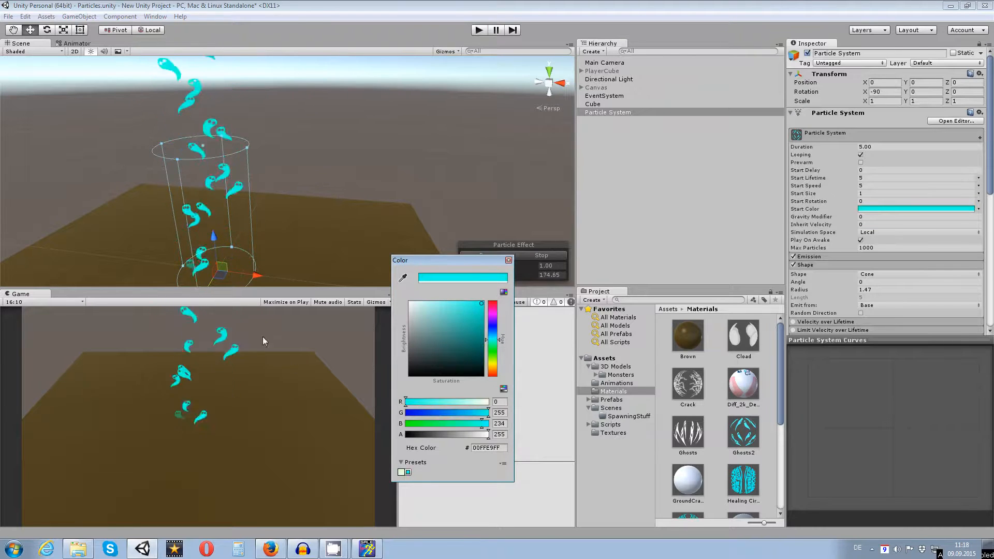
click(508, 260)
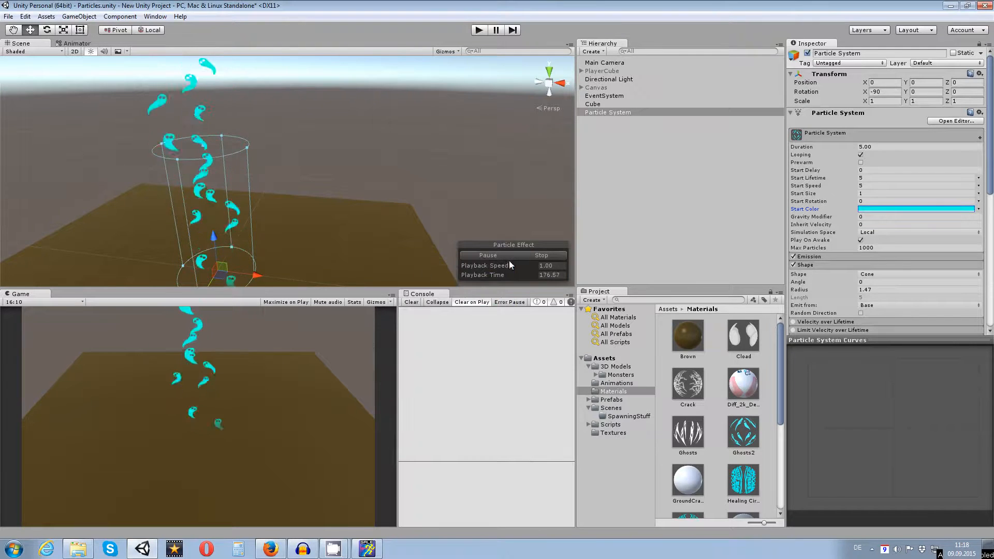
scroll(266, 201, down, 2)
scroll(268, 202, up, 4)
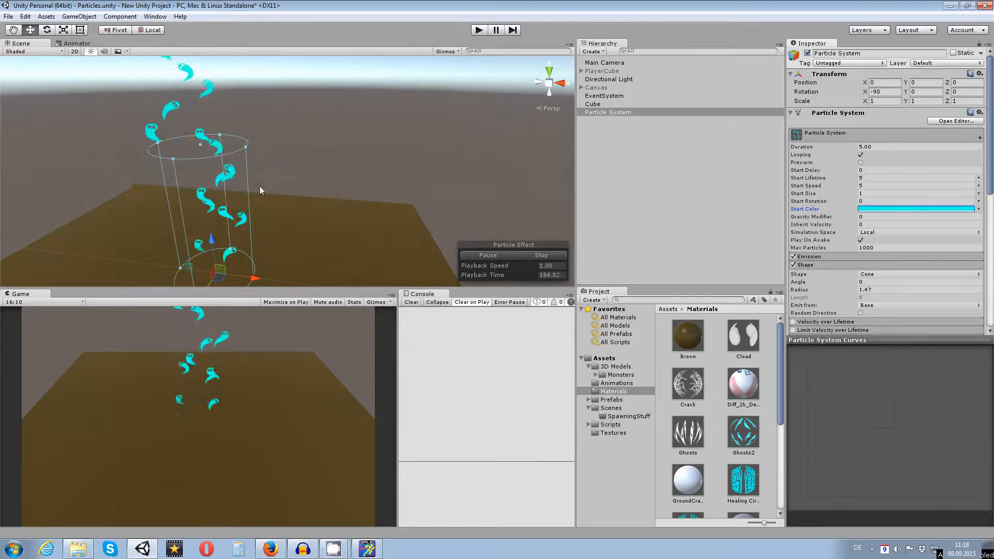
- Examine the cyan ghost particles rising from the emission cone in the Scene view, up close and from farther away
scroll(272, 113, down, 4)
scroll(272, 112, up, 4)
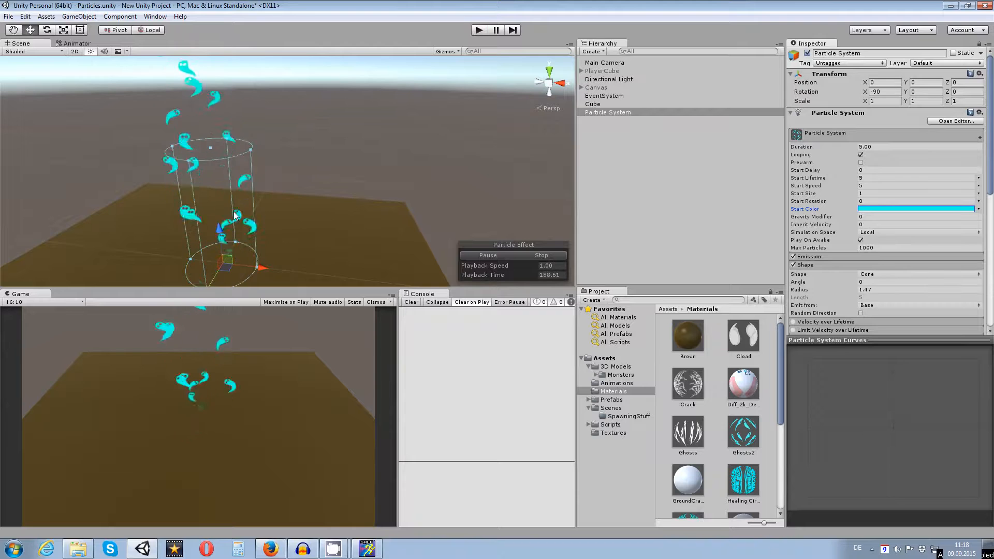
scroll(236, 210, up, 2)
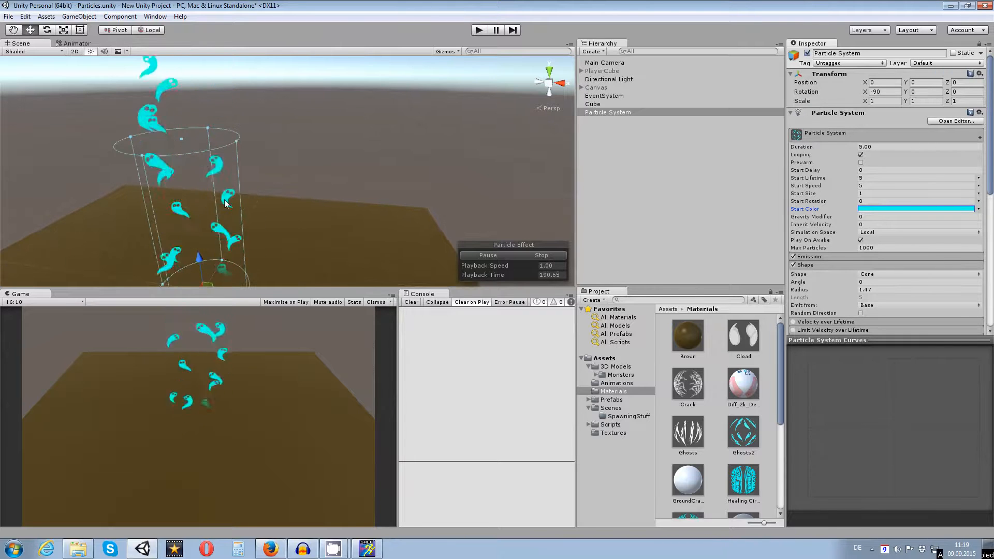
scroll(222, 163, down, 3)
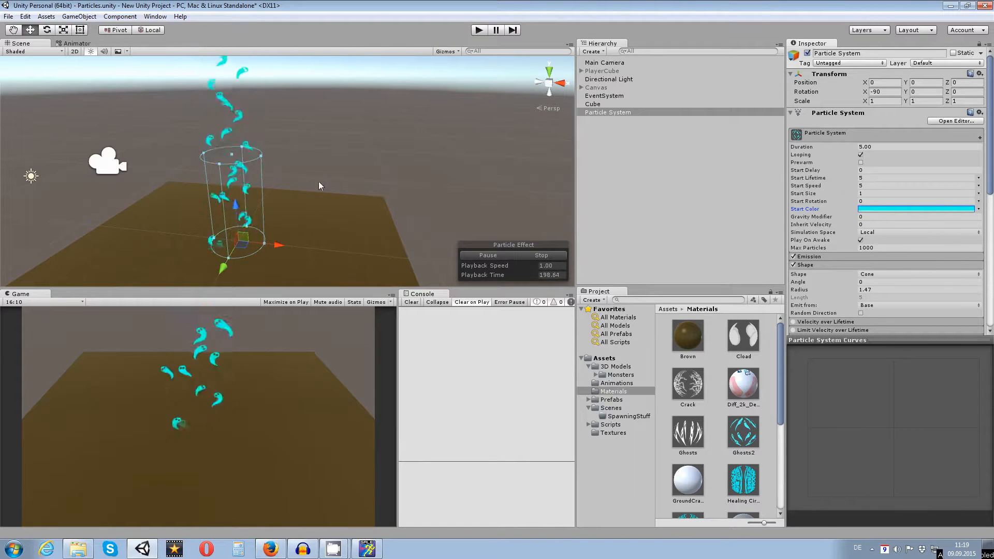
scroll(296, 171, up, 5)
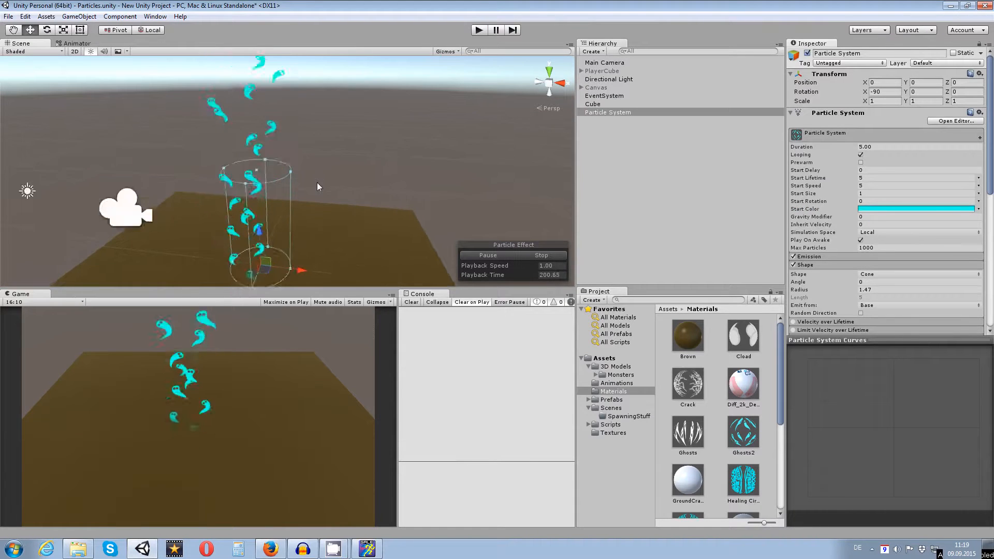
drag(373, 213, 337, 183)
scroll(337, 183, up, 1)
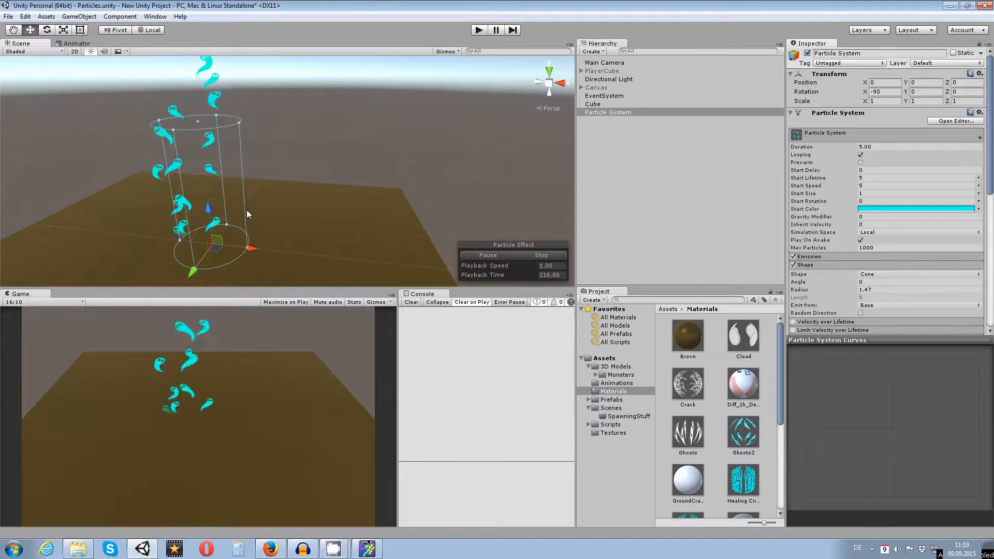
scroll(238, 194, down, 5)
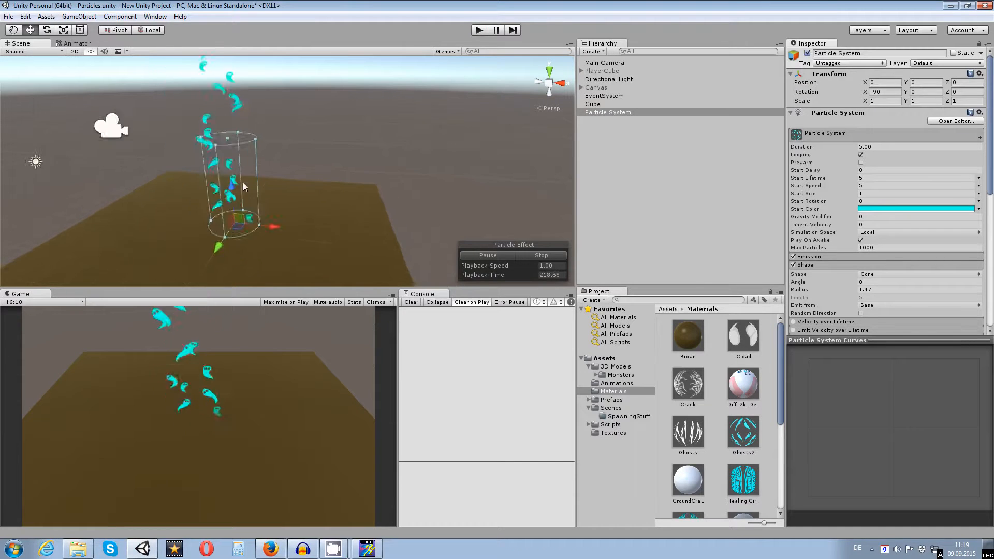
scroll(270, 176, up, 5)
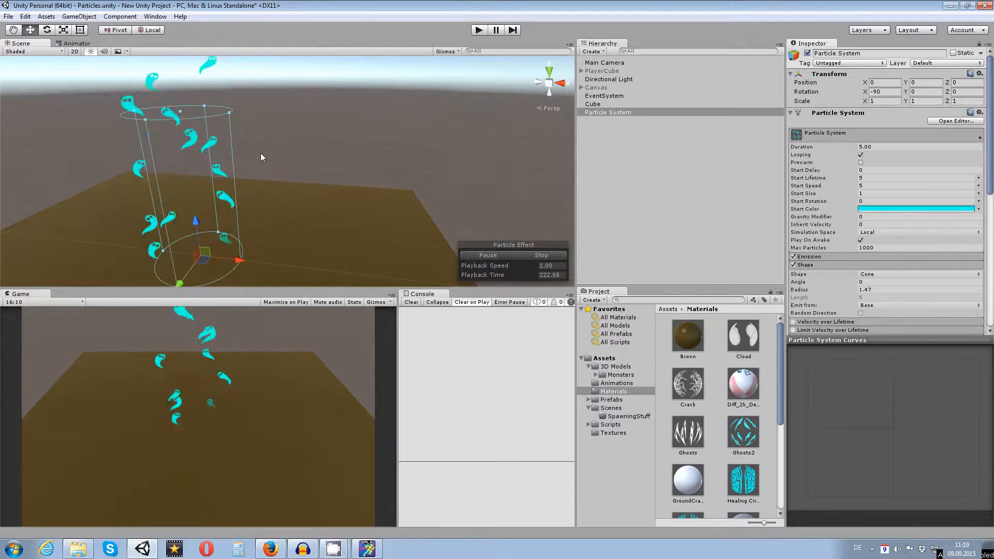
- Check the ghost drawing in GraphicsGale, and in GIMP bucket-fill all eight ghosts of the Ghost002 sprite sheet with white
click(367, 548)
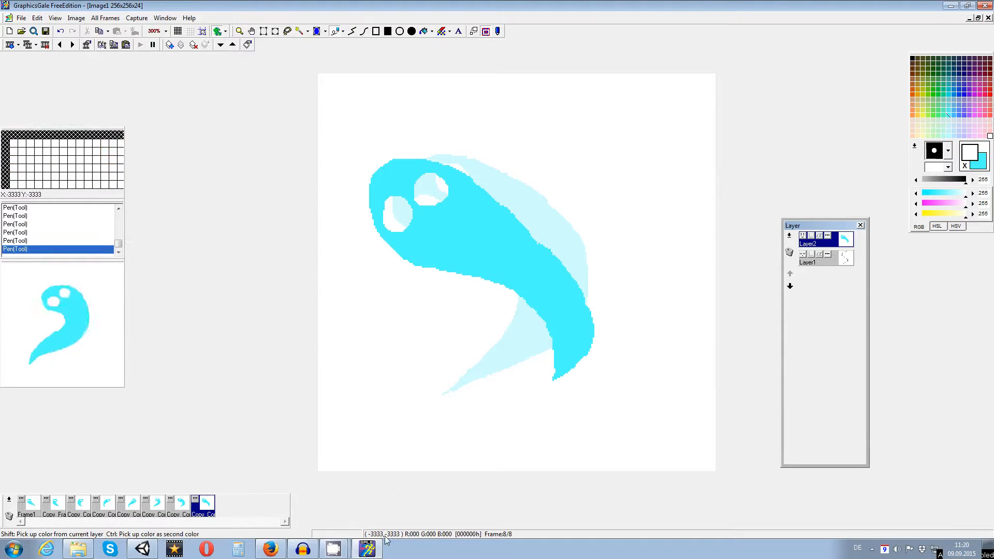
mouse_move(375, 550)
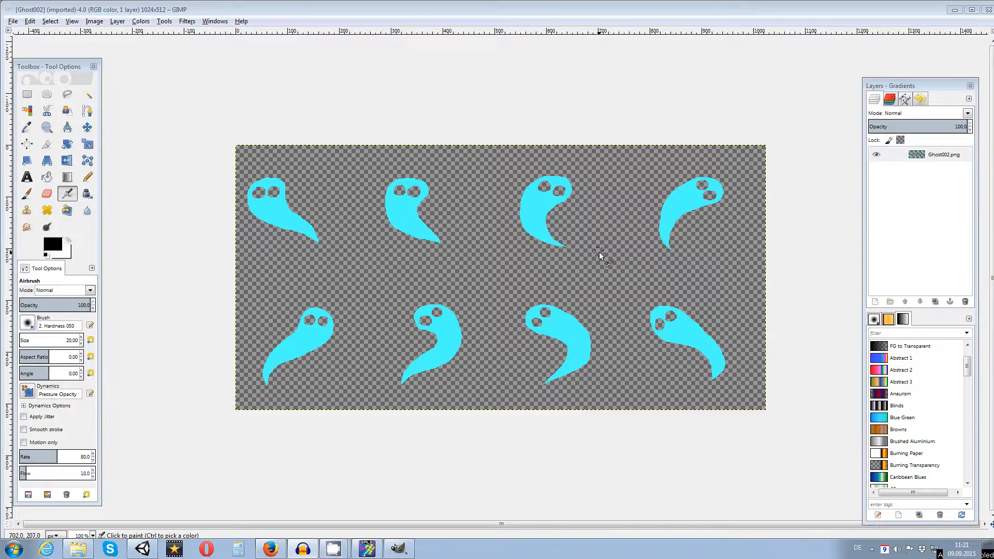
click(70, 237)
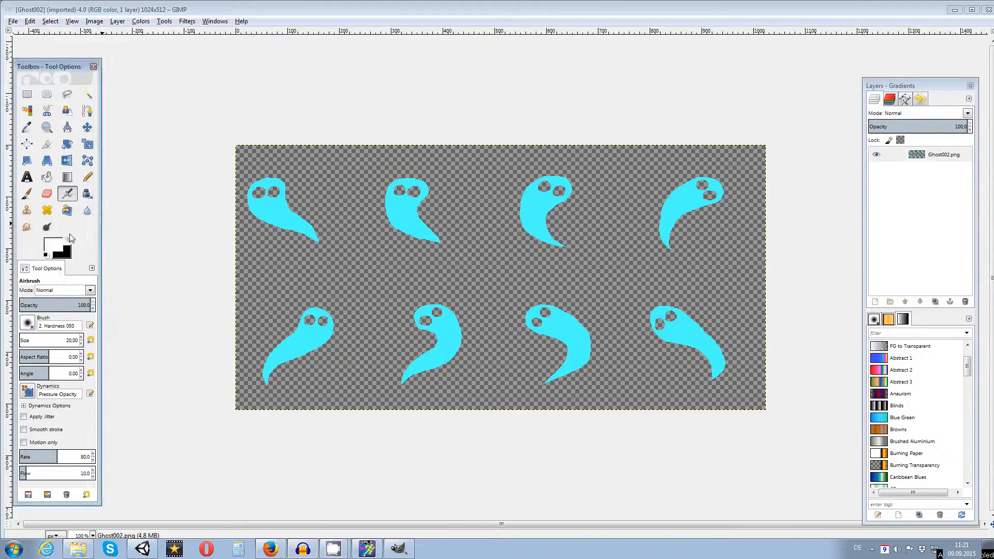
click(47, 177)
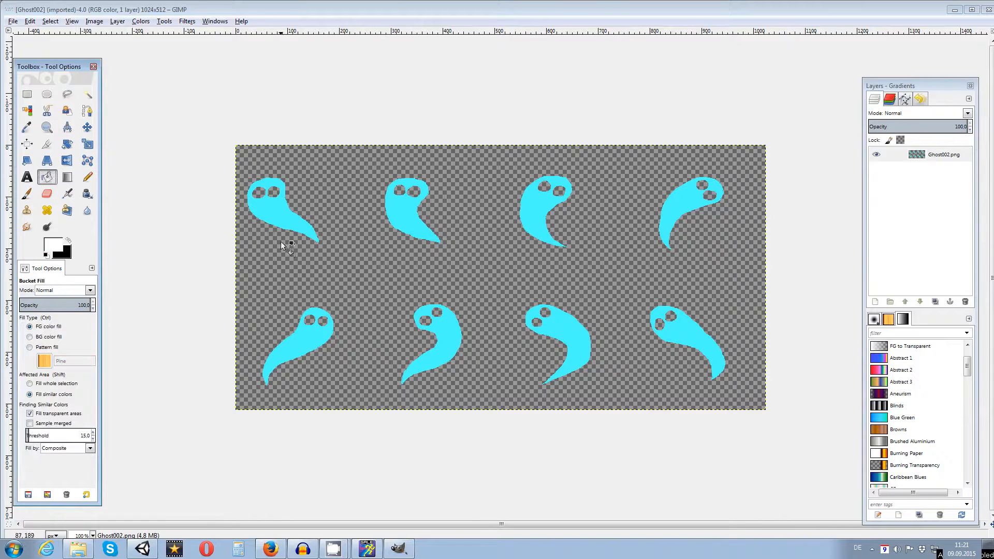
click(277, 210)
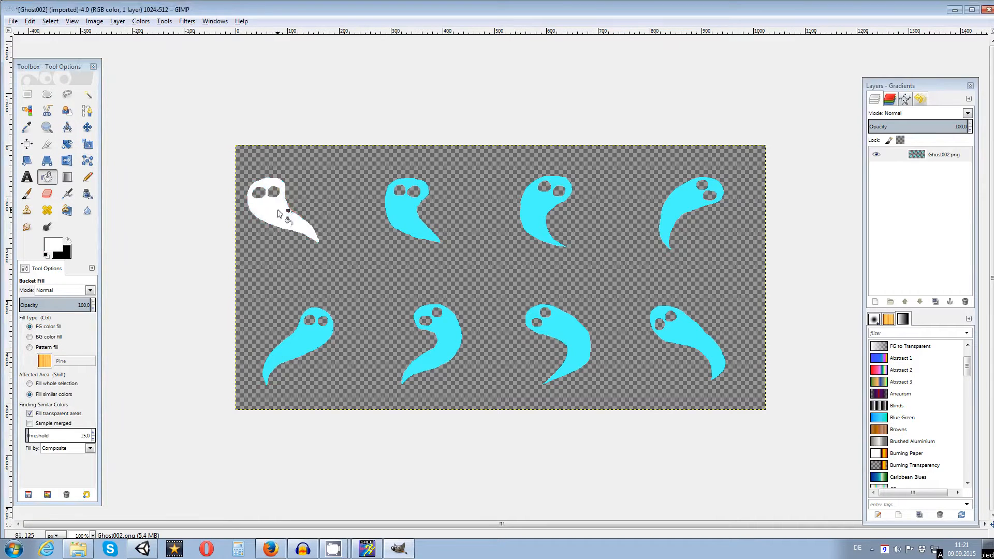
click(399, 220)
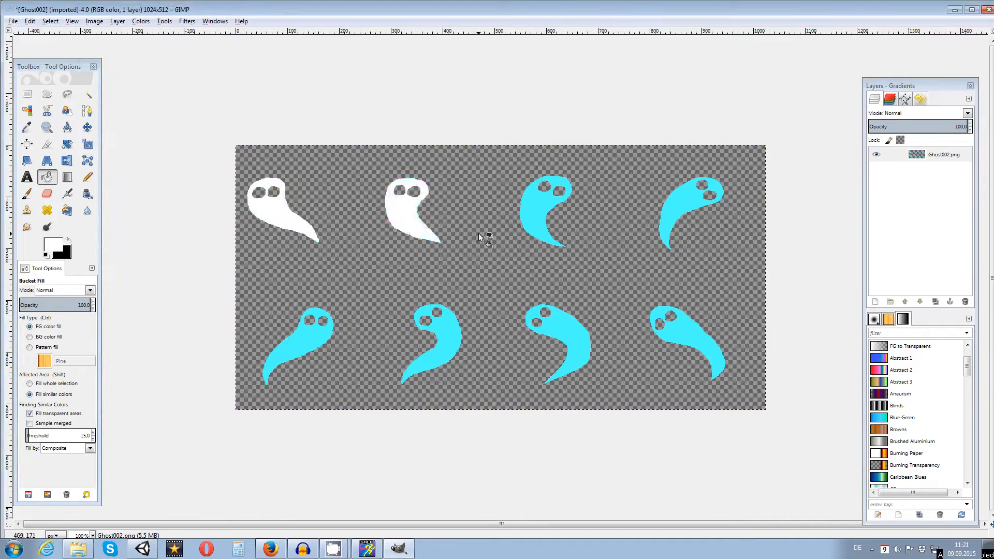
click(687, 317)
click(441, 355)
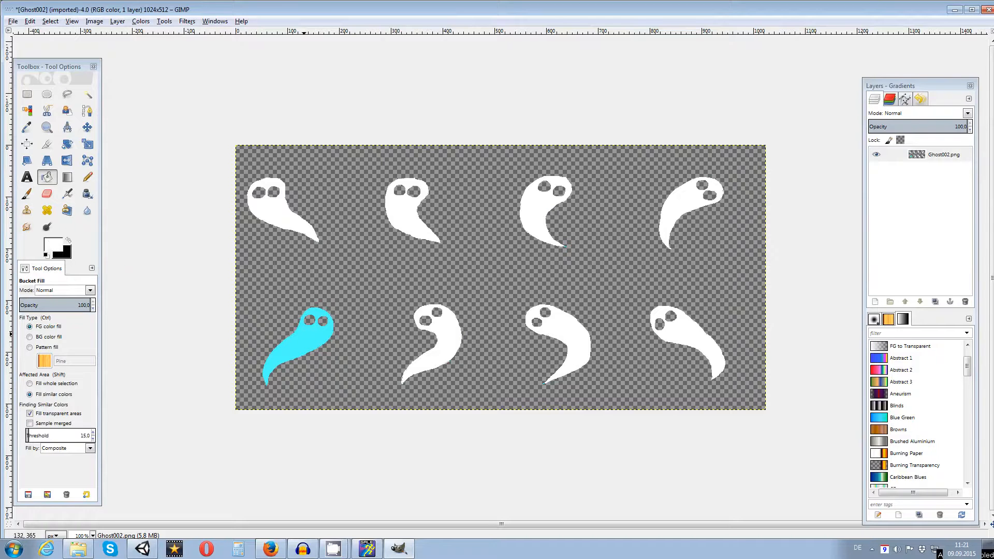
click(304, 335)
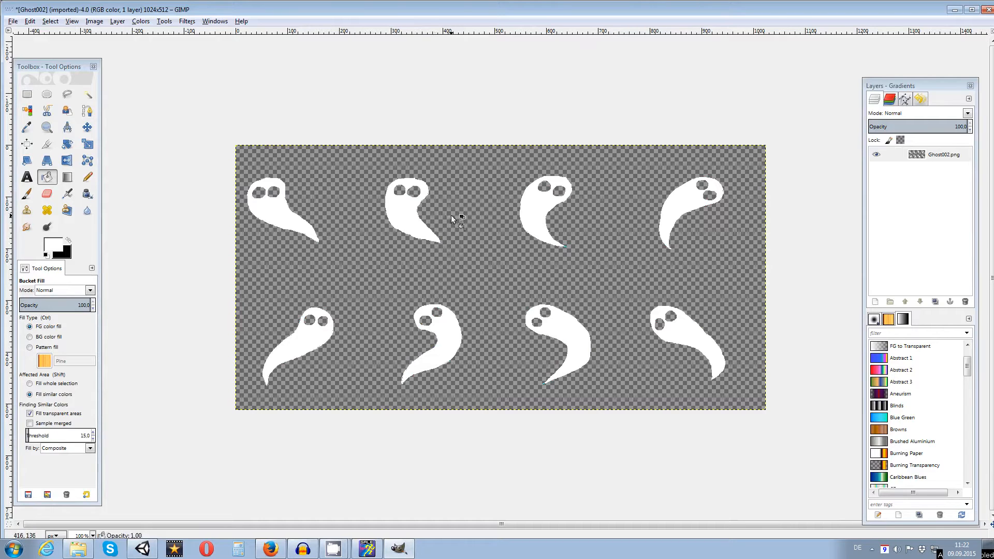
- Inspect the filled edges and tail tips of the white ghosts up close, and return to viewing the whole sprite sheet
scroll(368, 193, down, 4)
scroll(370, 193, up, 6)
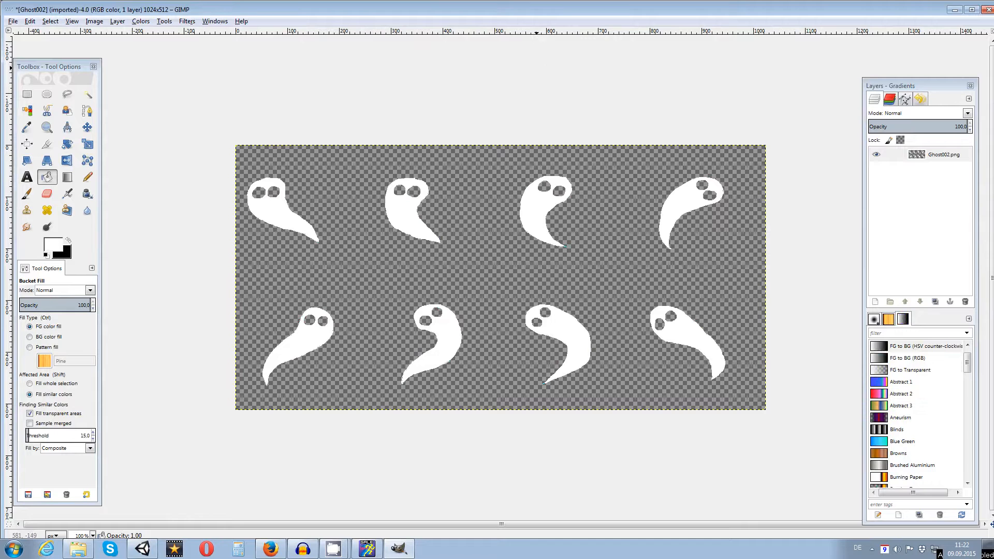
click(47, 127)
click(290, 161)
click(317, 271)
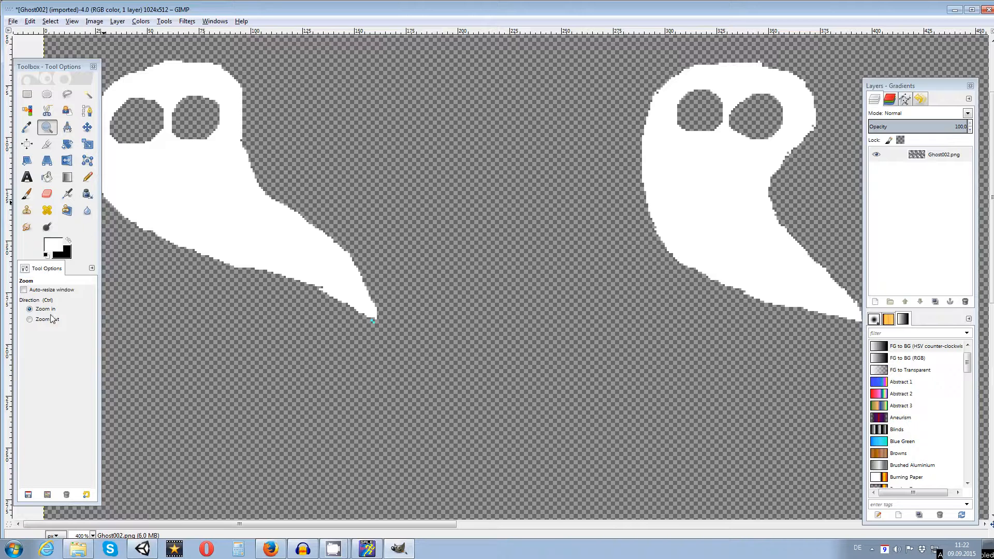
ctrl+click(372, 321)
ctrl+click(368, 237)
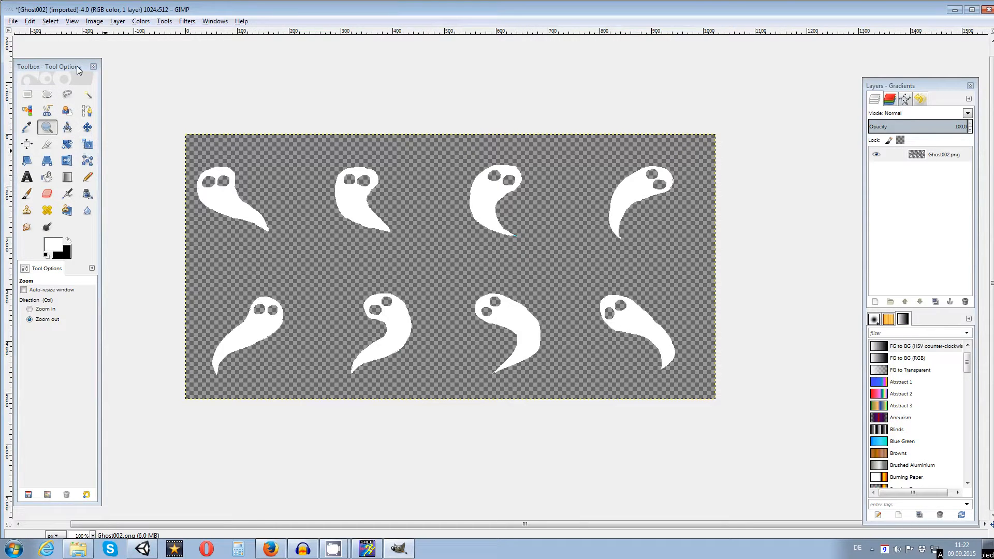
- Browse the export file types, and export the sheet as Ghost002.png into the Unity 5 Particle Effects folder, replacing the existing file
drag(78, 70, 89, 67)
click(13, 21)
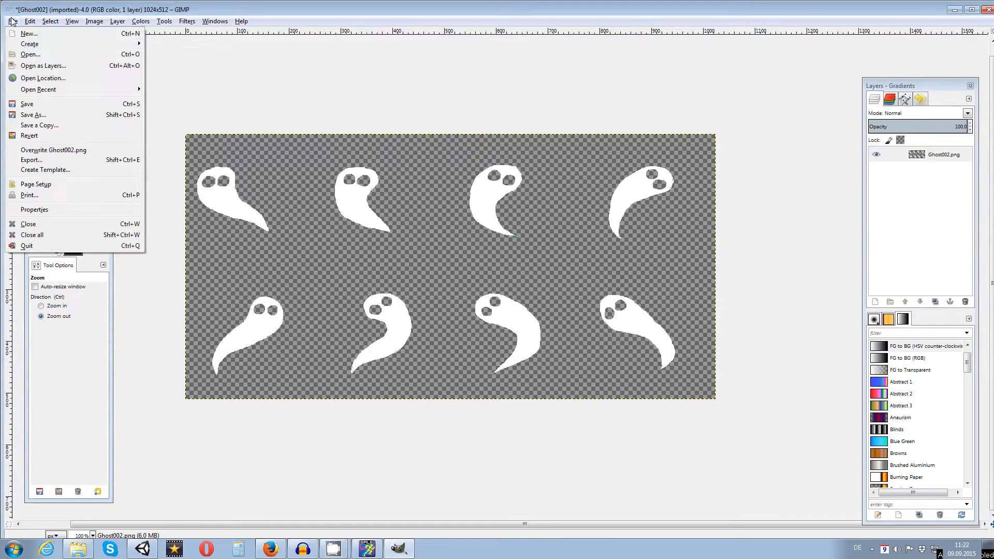
click(72, 161)
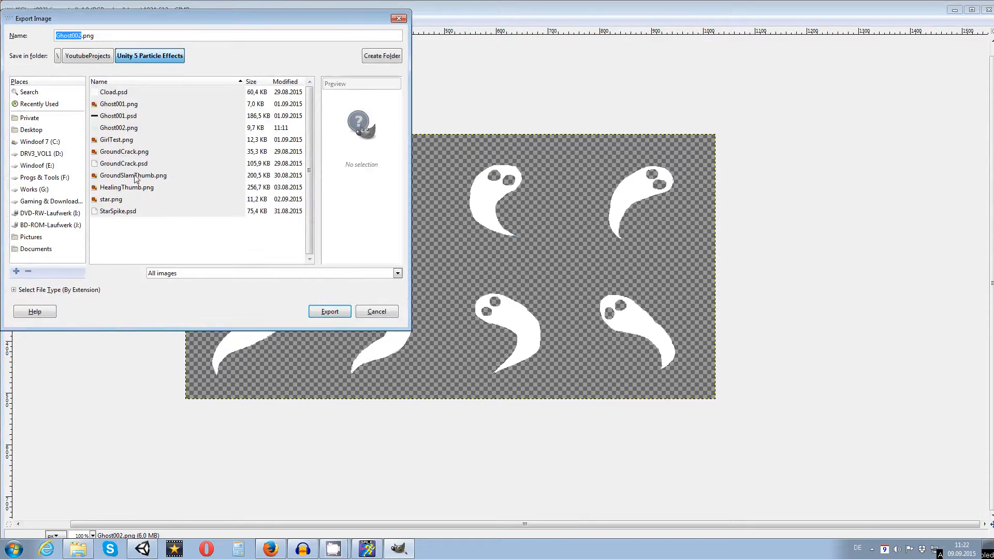
click(174, 274)
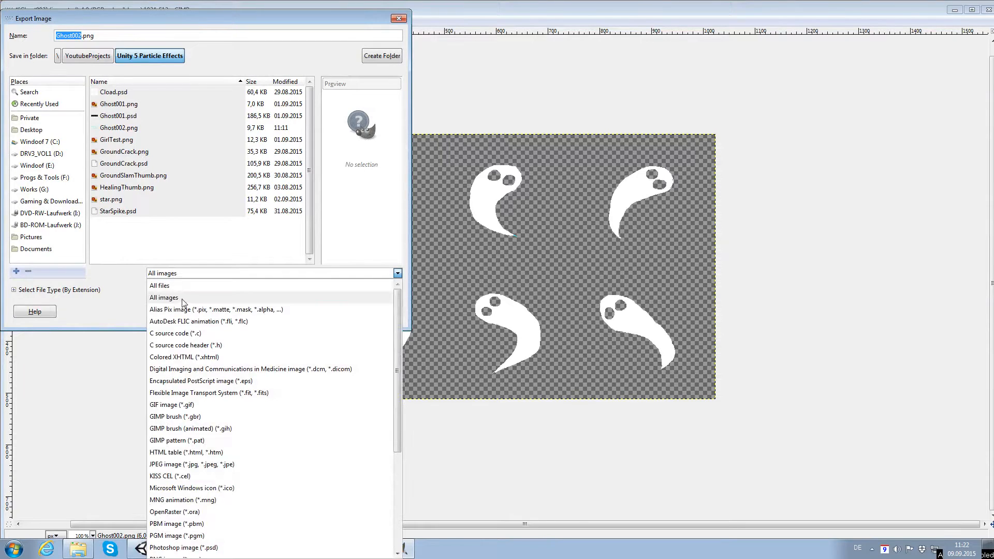
click(125, 279)
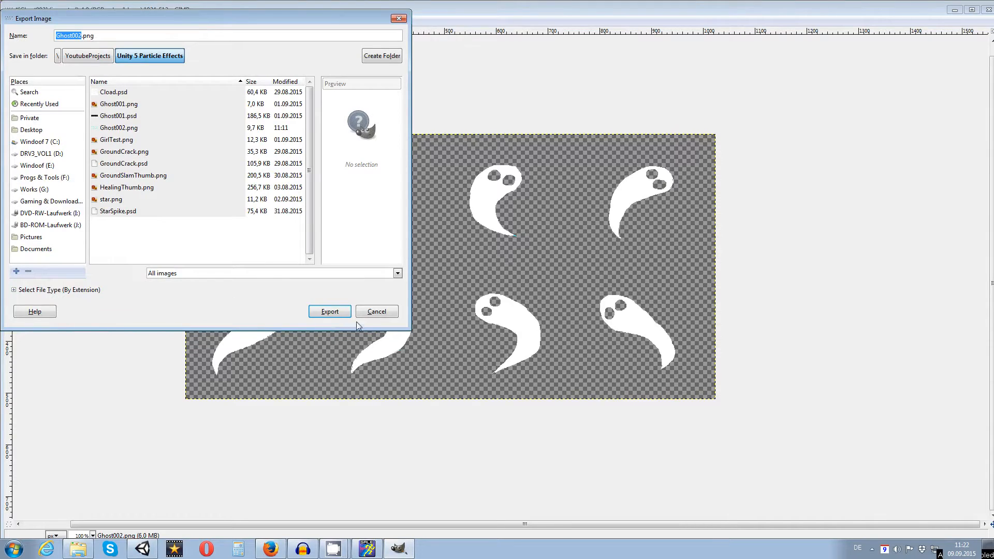
click(15, 290)
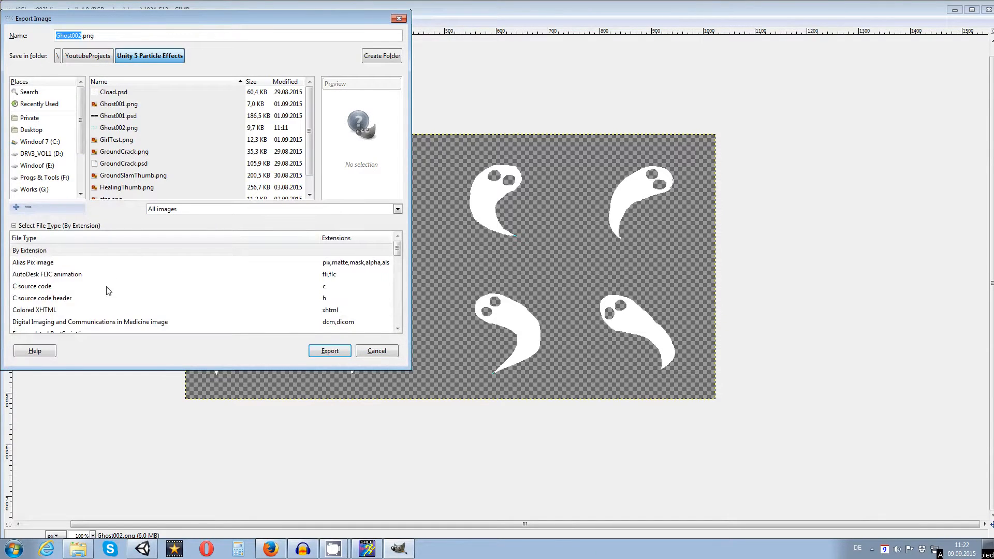
scroll(115, 285, down, 10)
scroll(115, 284, up, 10)
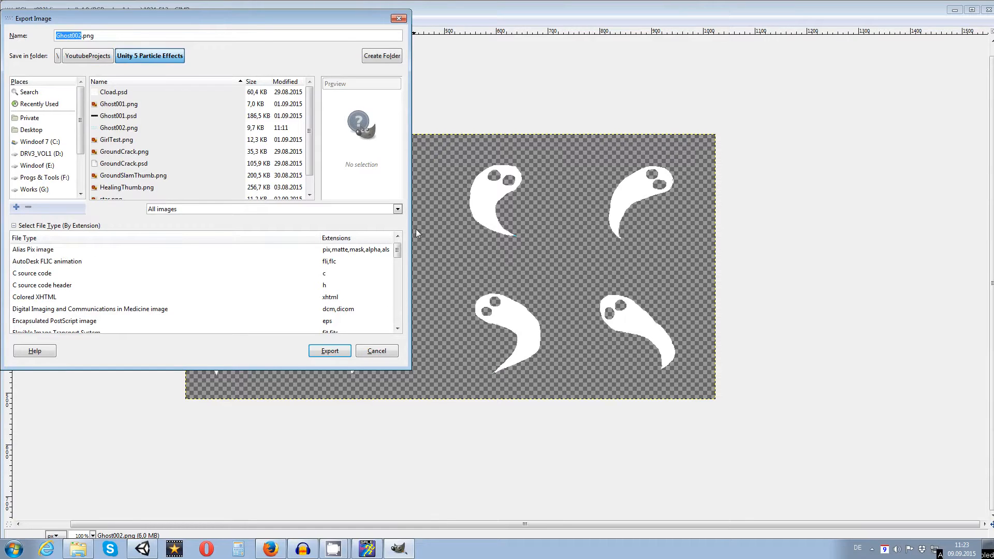
click(329, 351)
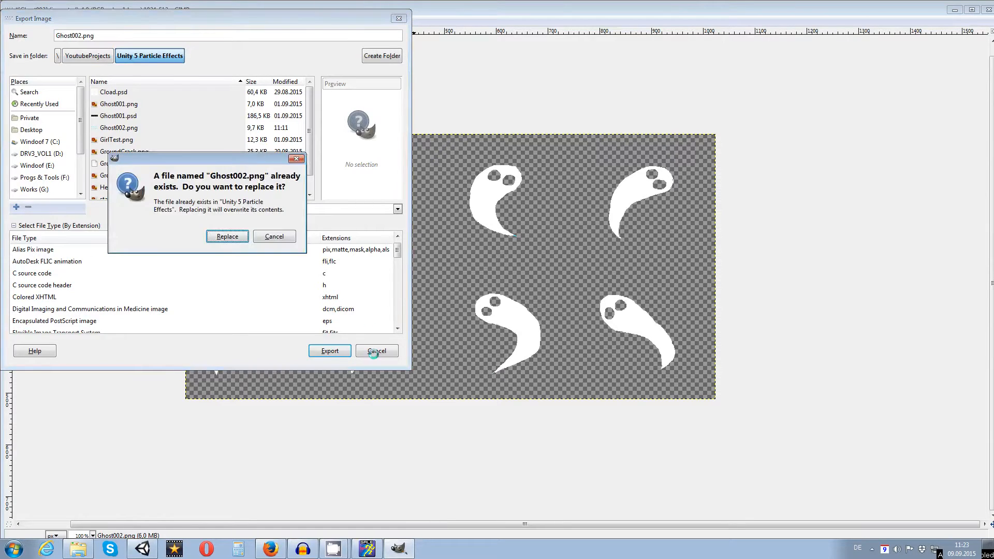
click(228, 237)
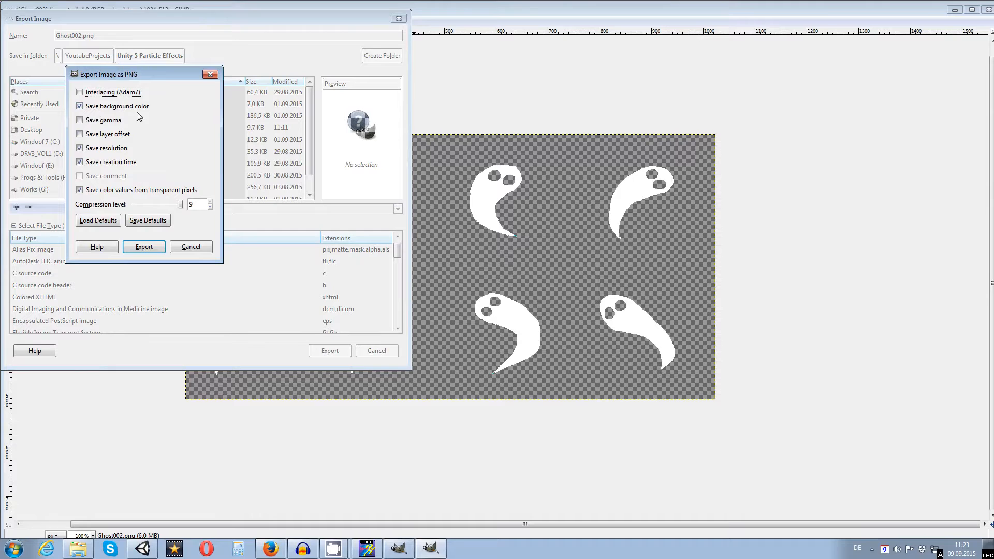
click(156, 249)
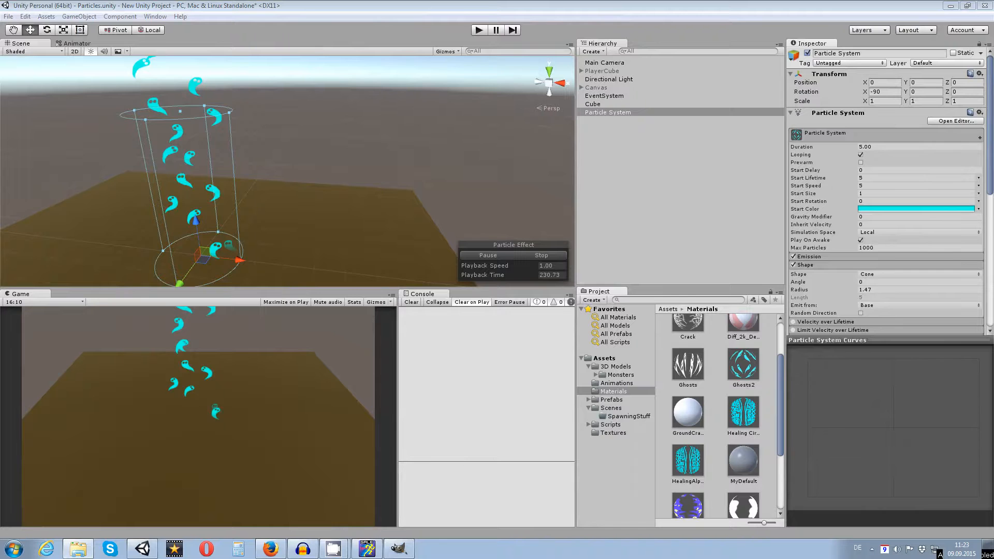
- In Unity, find the Ghost002 texture in the Textures folder and show its import settings
click(613, 433)
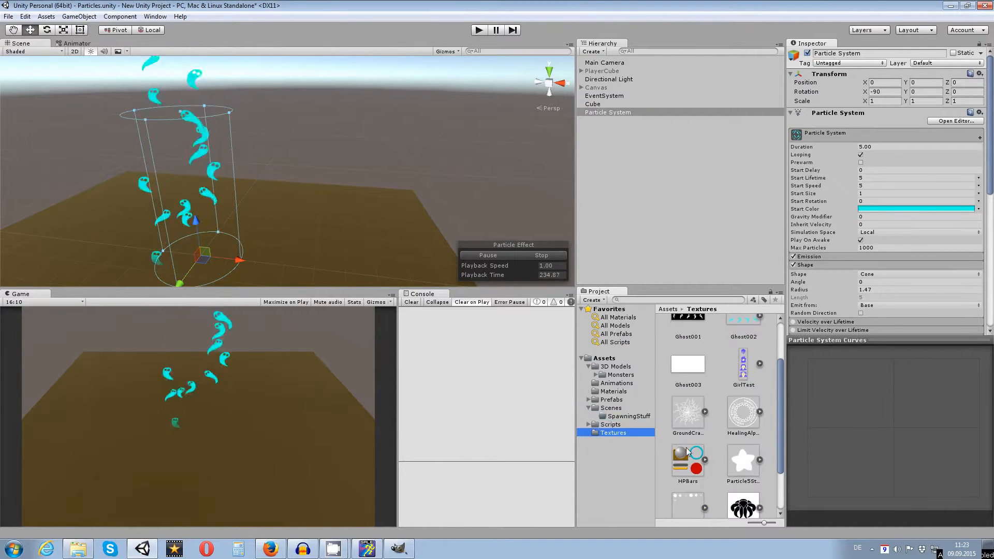
scroll(771, 377, down, 3)
drag(787, 455, 783, 325)
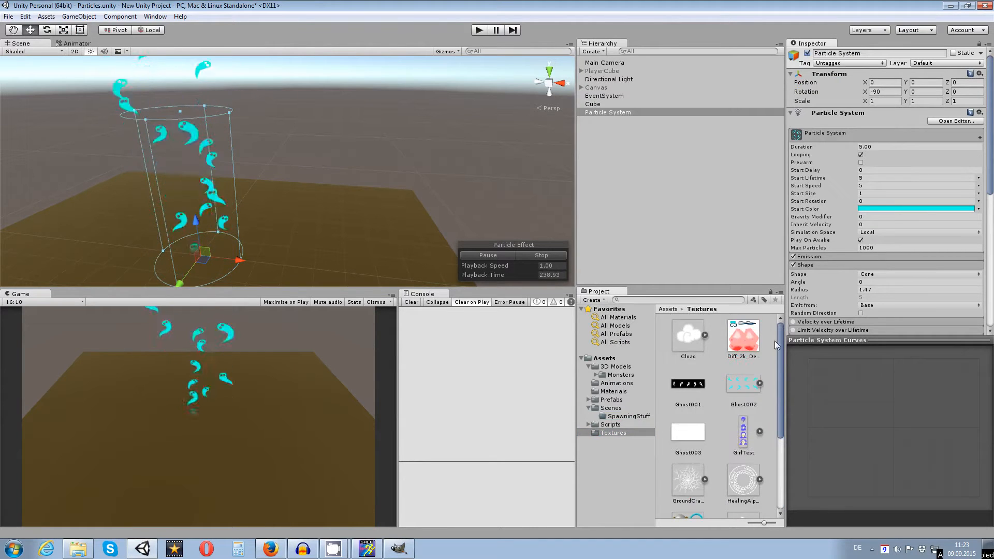
click(740, 387)
double_click(740, 387)
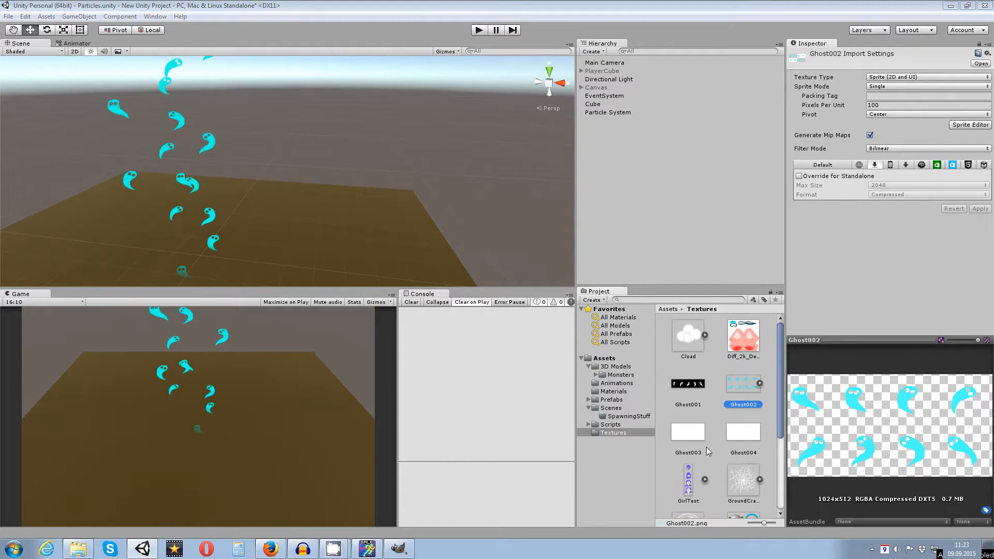
- Delete the Ghost004 texture from the Textures folder
click(740, 444)
key(Delete)
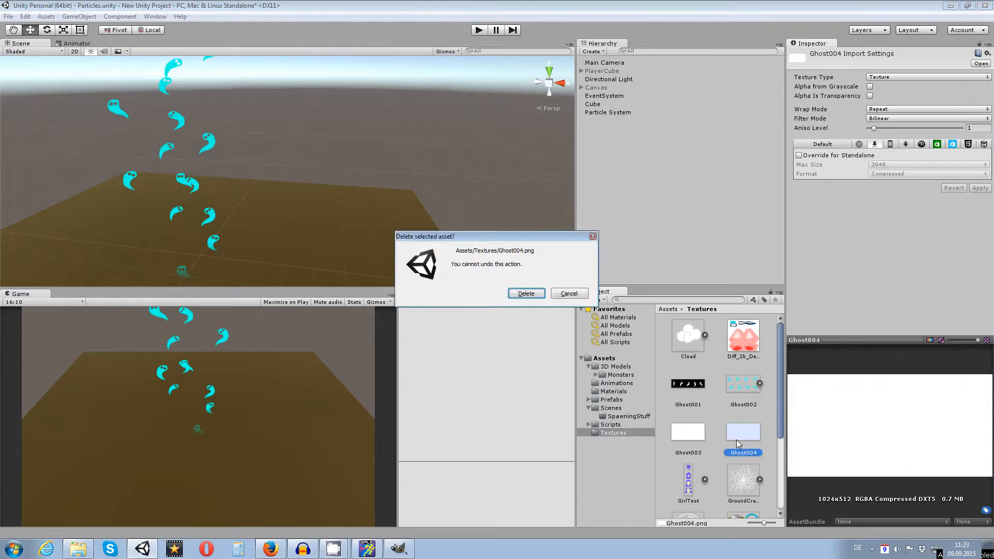
click(518, 295)
- Set the Ghost003 texture's type to Sprite (2D and UI), apply it, and open the Materials folder
click(703, 422)
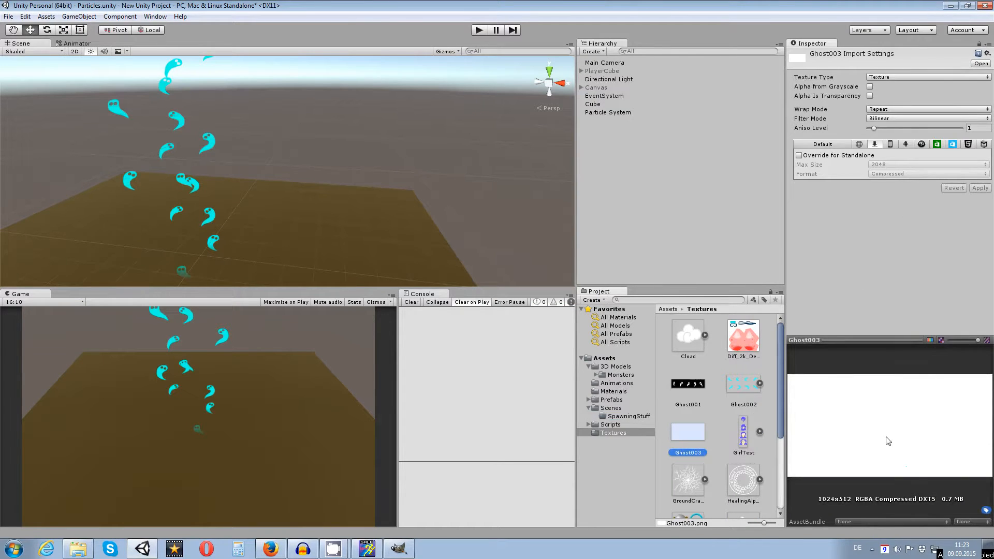
click(899, 76)
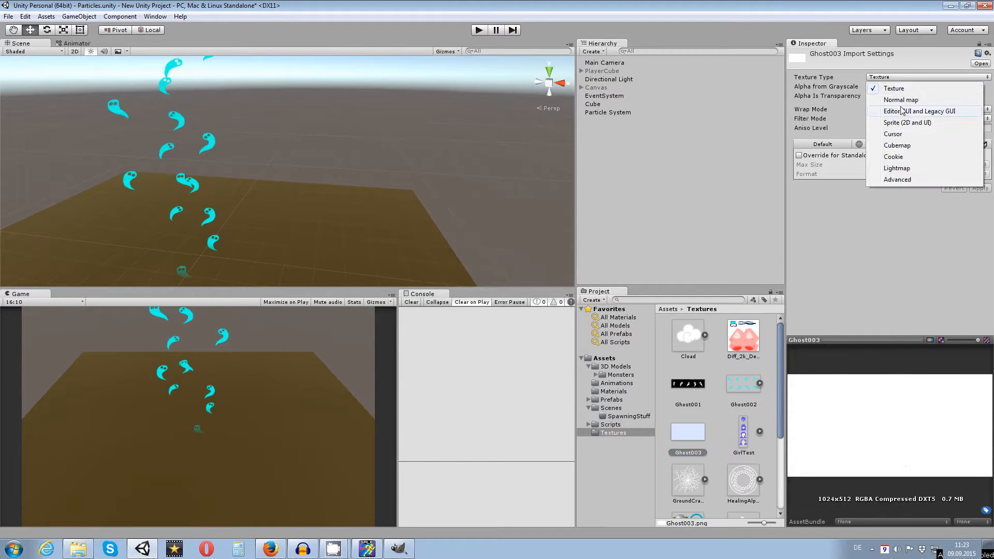
click(900, 123)
click(979, 207)
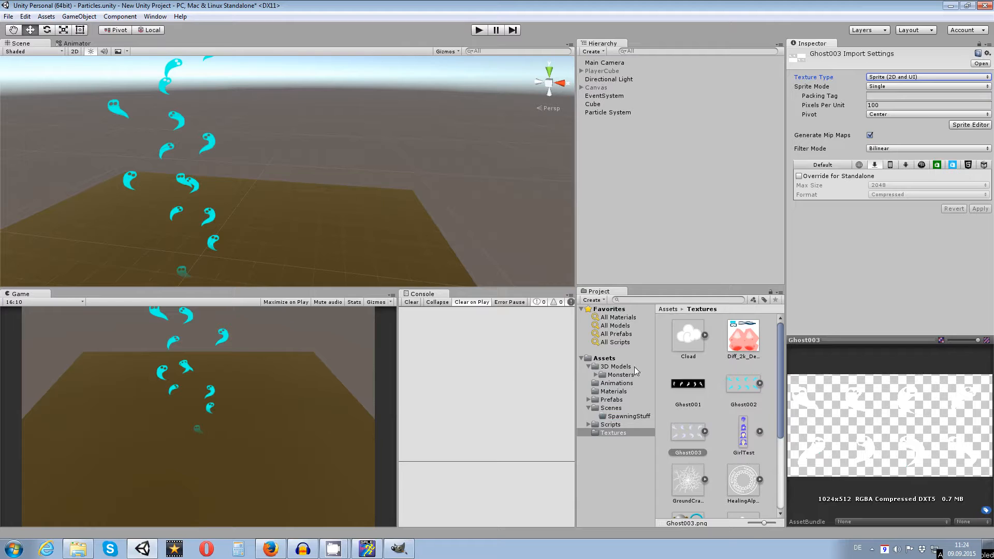
click(615, 392)
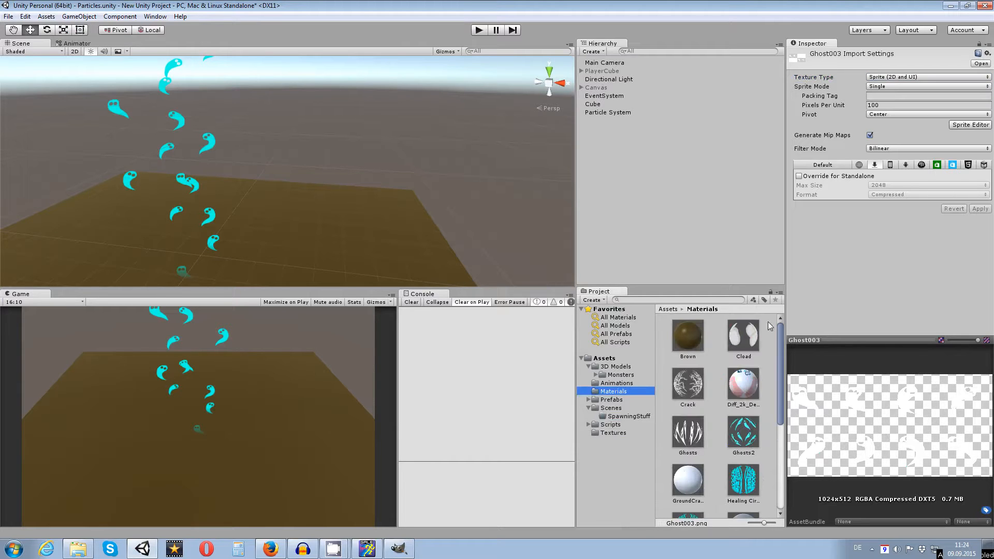
- Assign the Ghost003 texture as the Particle Texture of the Ghosts2 material
click(736, 437)
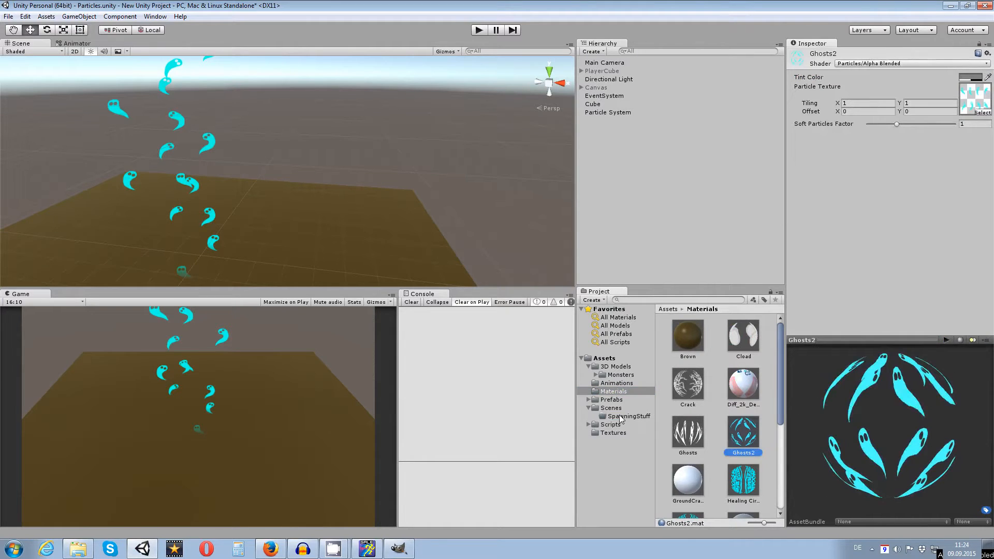
click(616, 432)
drag(679, 441, 978, 102)
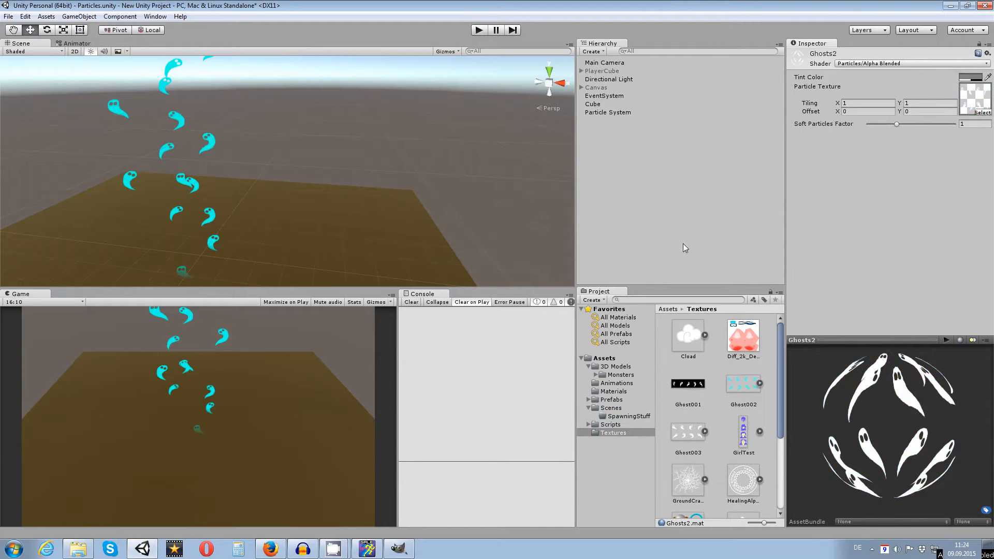
- Play the scene and test the Particle System's Start Color with white (FFFFFF) and with red (FF0000)
click(477, 30)
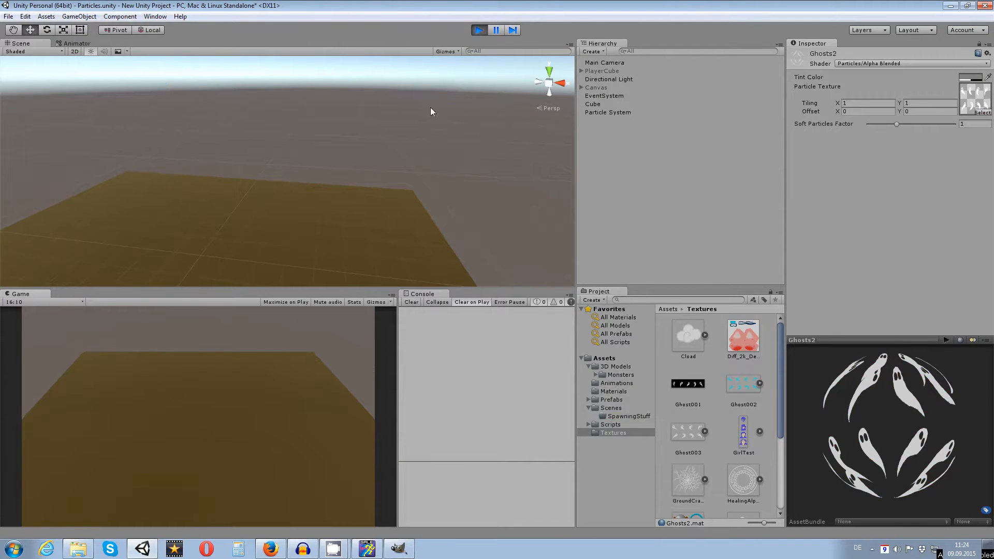
click(610, 112)
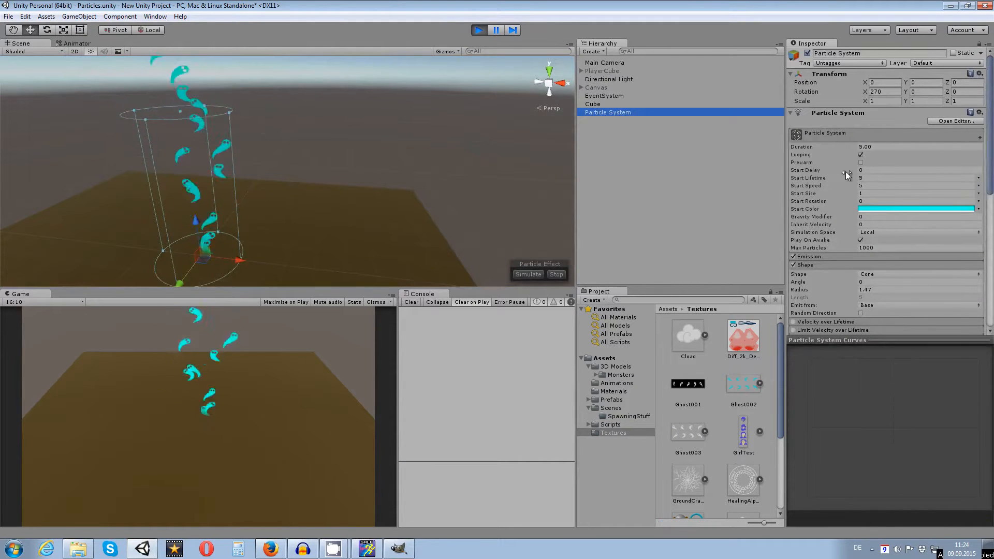
click(867, 215)
click(867, 210)
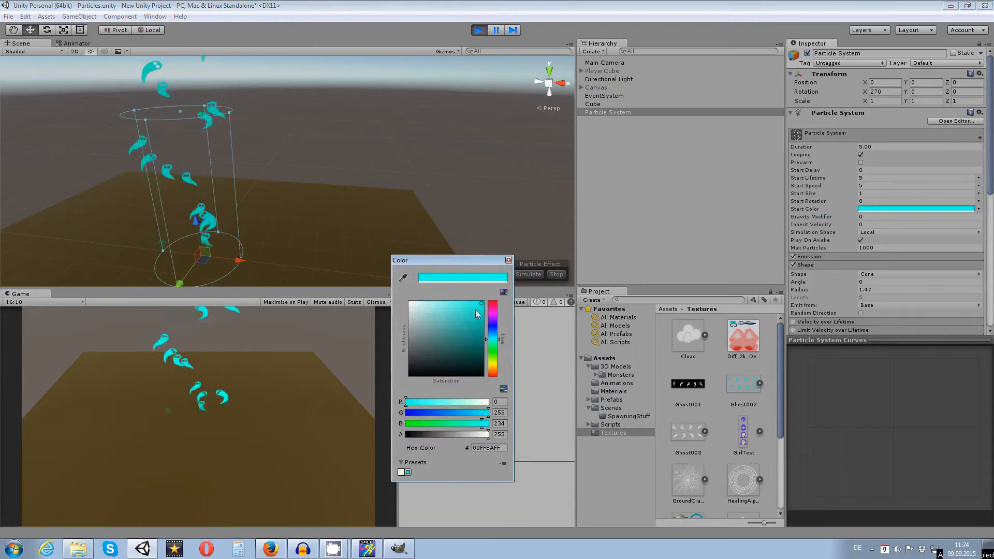
drag(433, 311, 401, 301)
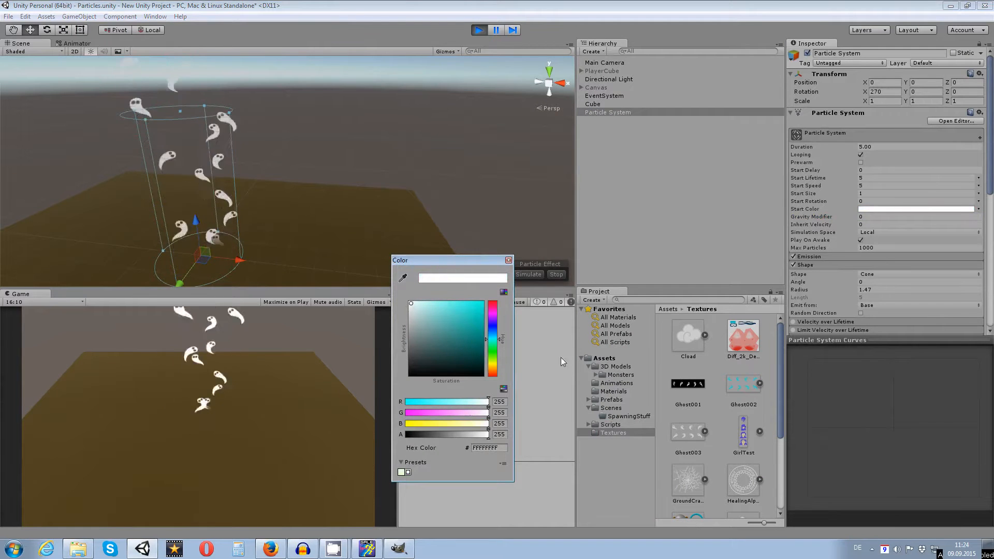
mouse_move(478, 321)
mouse_down()
mouse_move(496, 306)
mouse_move(495, 278)
mouse_up()
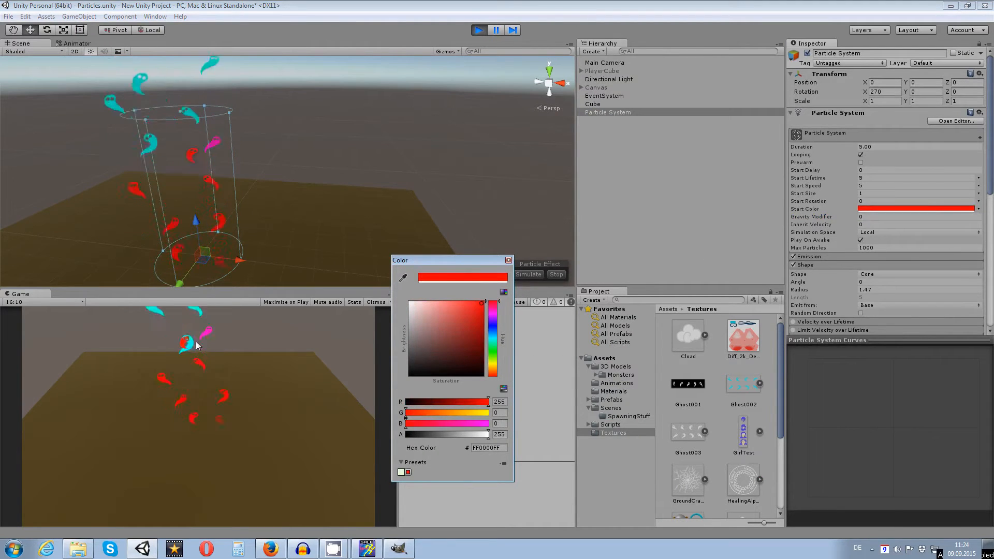
mouse_move(458, 332)
mouse_down()
mouse_move(424, 317)
mouse_move(473, 328)
mouse_move(486, 353)
mouse_move(466, 335)
mouse_move(487, 291)
mouse_up()
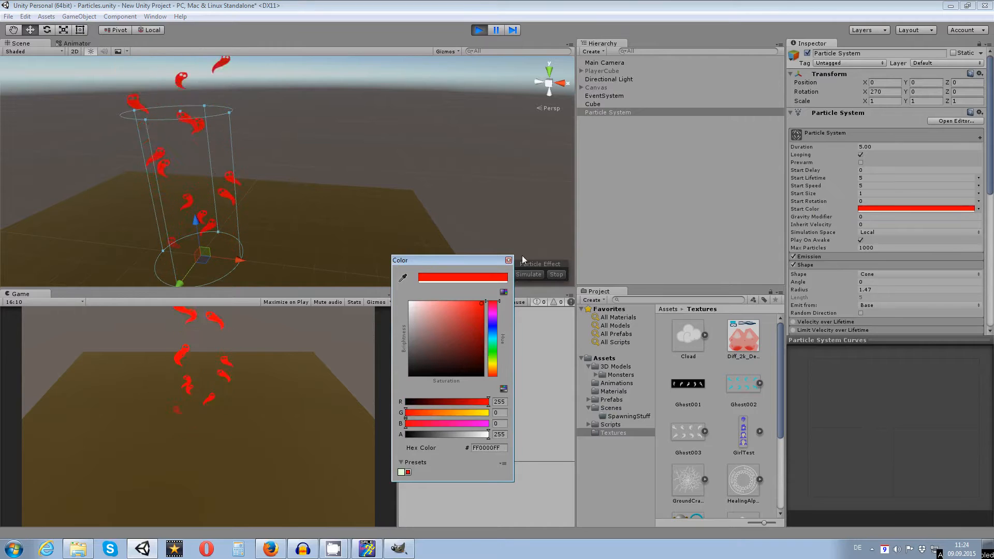
click(509, 260)
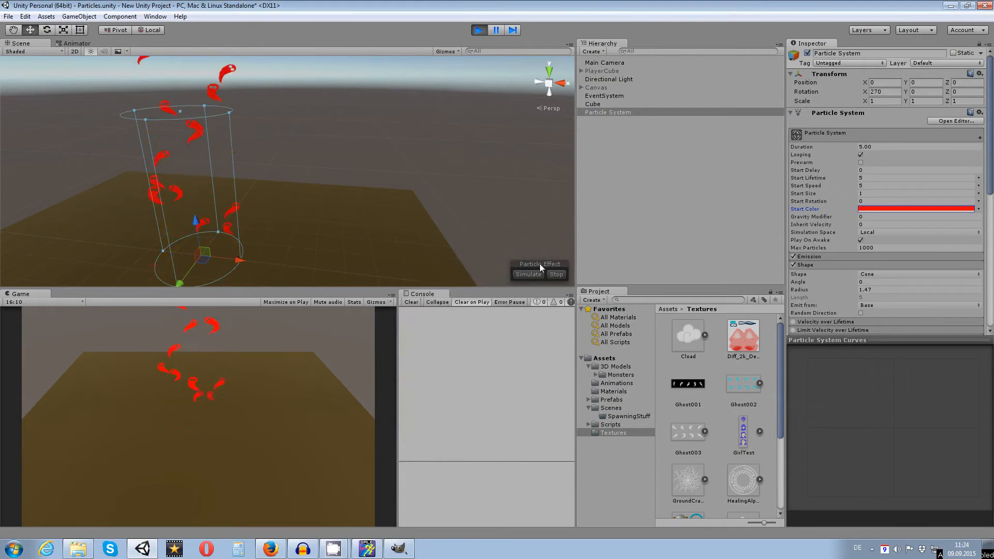
- Try the Random Between Two Colors mode for Start Color during play, and stop play mode
click(978, 209)
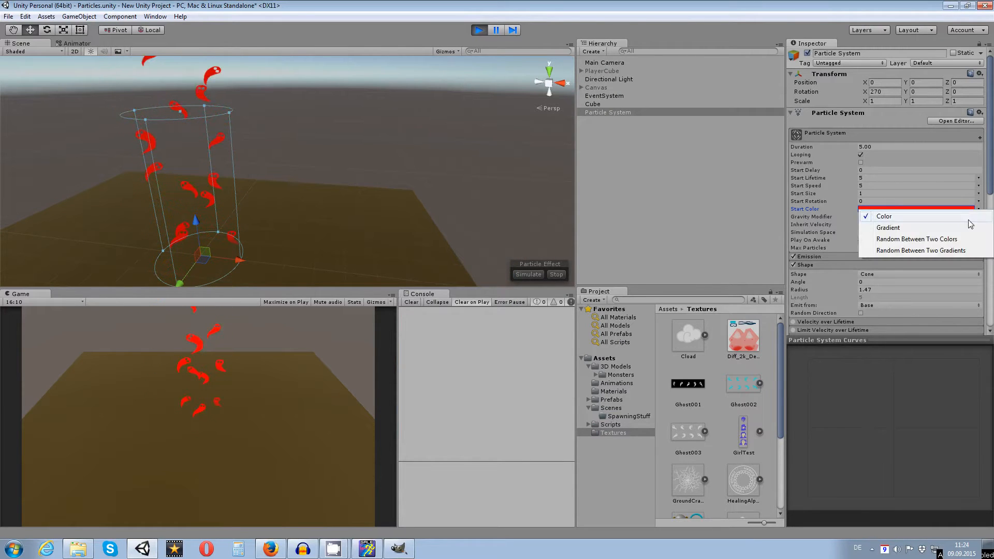
click(901, 238)
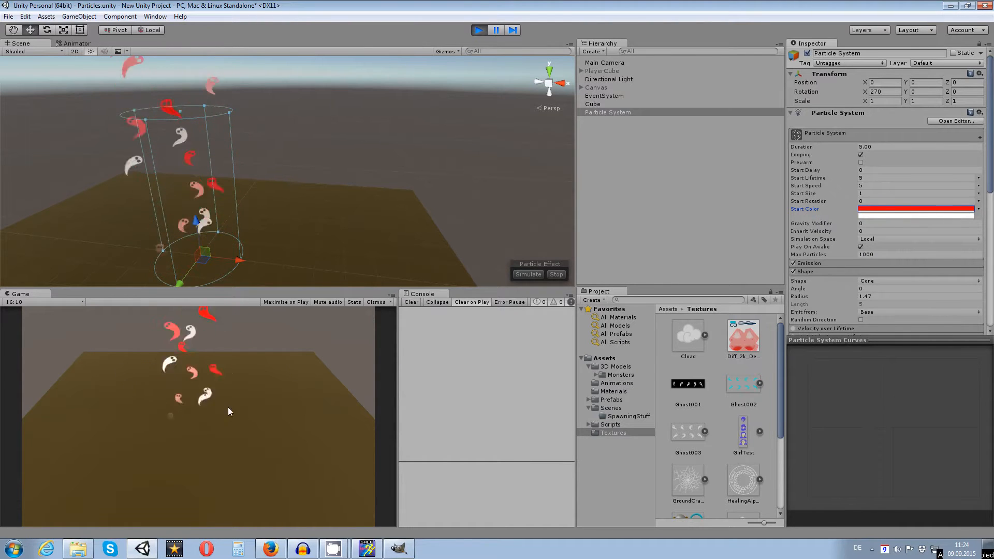
click(479, 30)
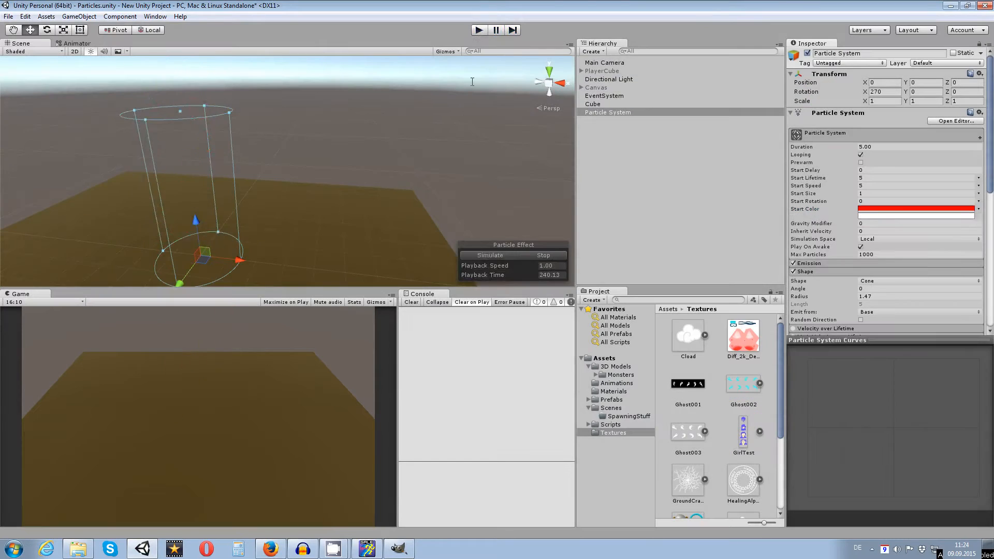
scroll(387, 167, down, 6)
scroll(385, 166, down, 1)
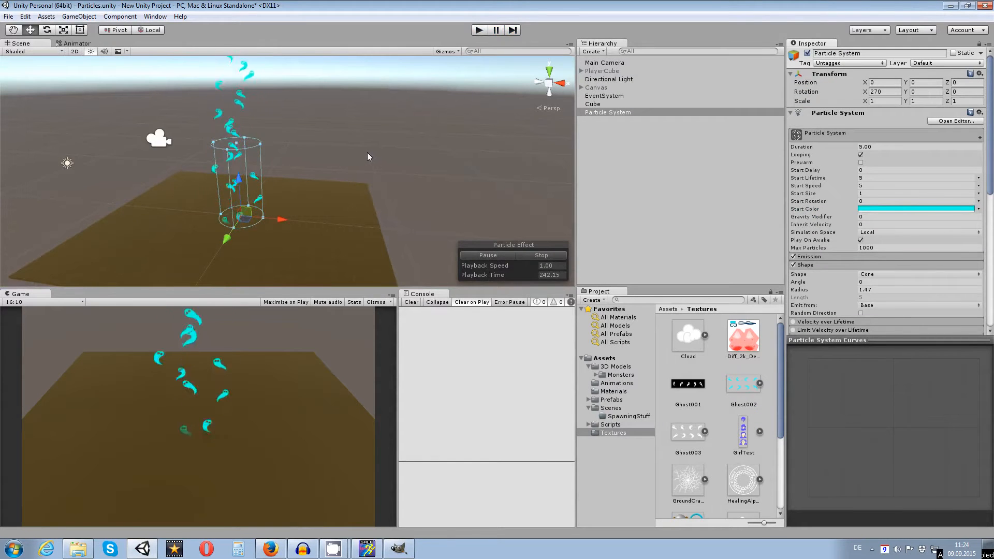